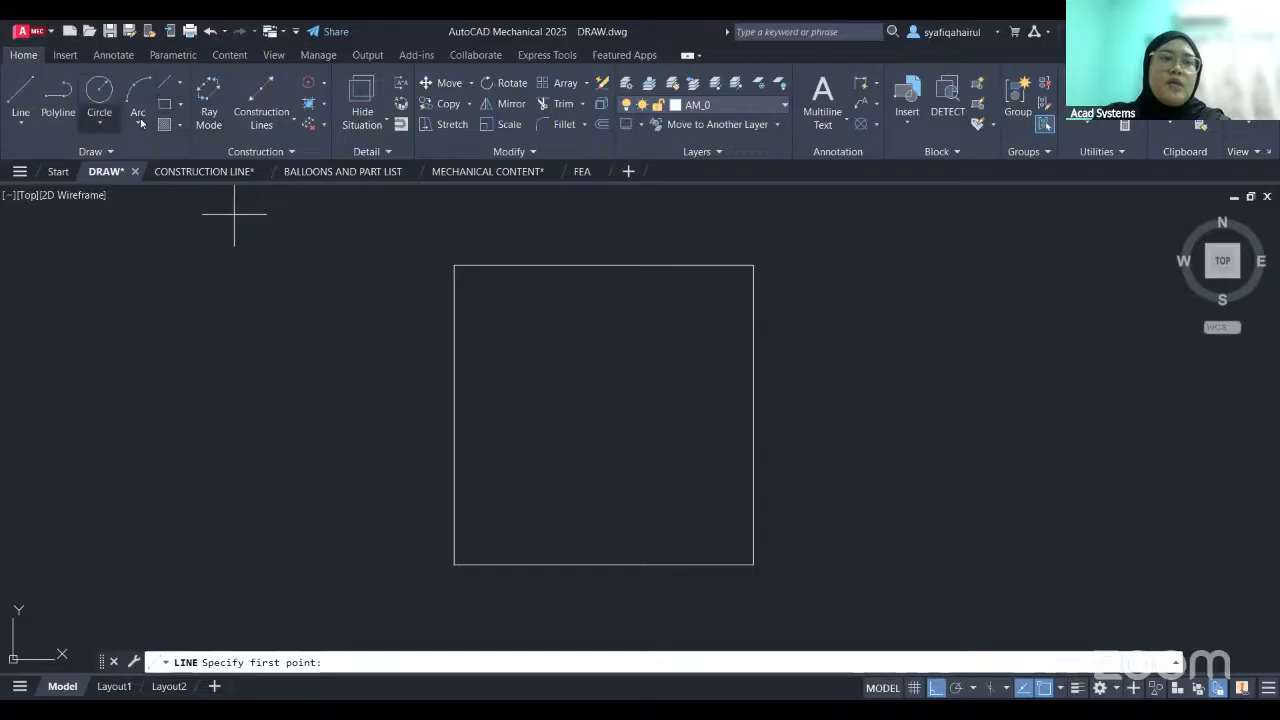
- Examine the line and centerline variants and the mechanical content, parametric constraint and annotation tools
click(22, 125)
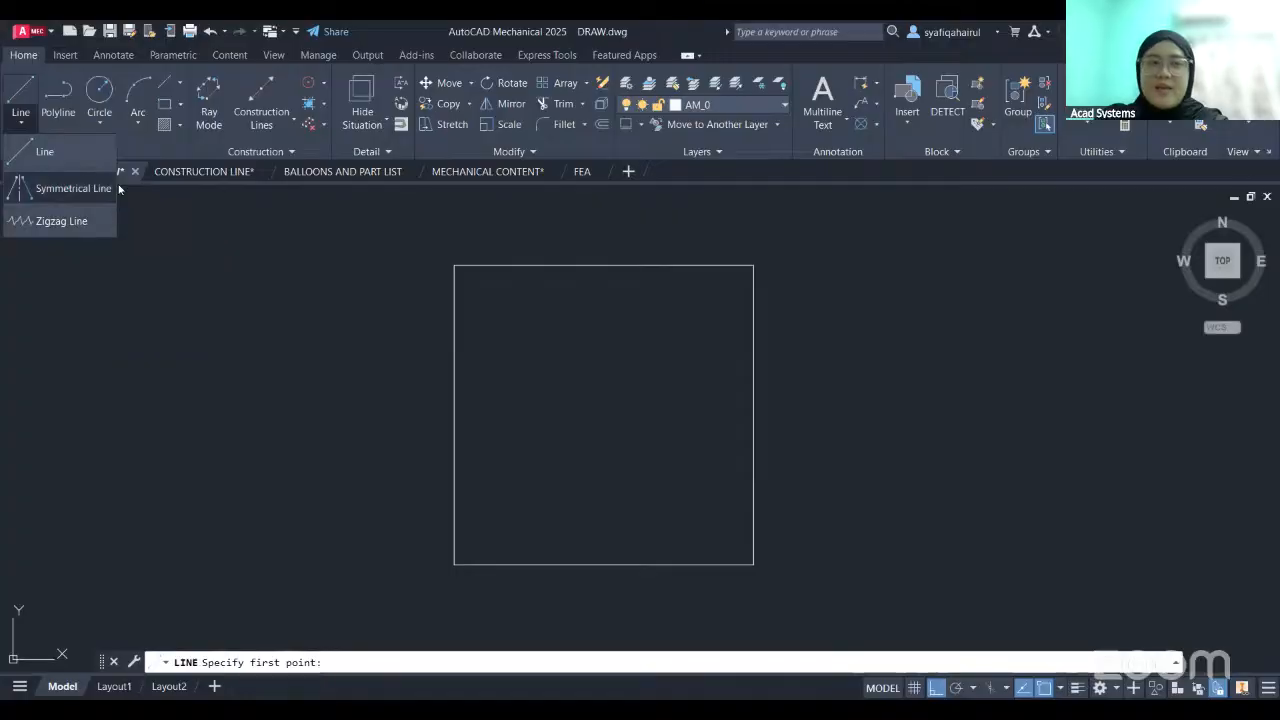
click(182, 84)
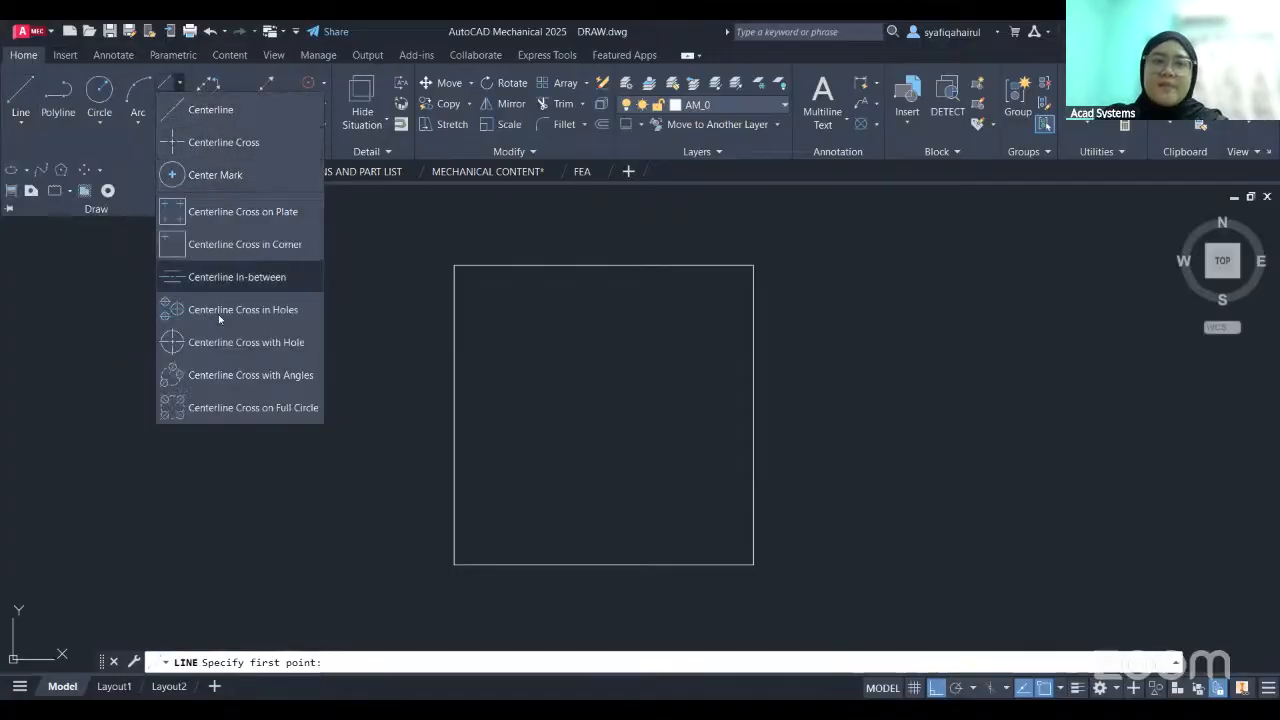
click(181, 88)
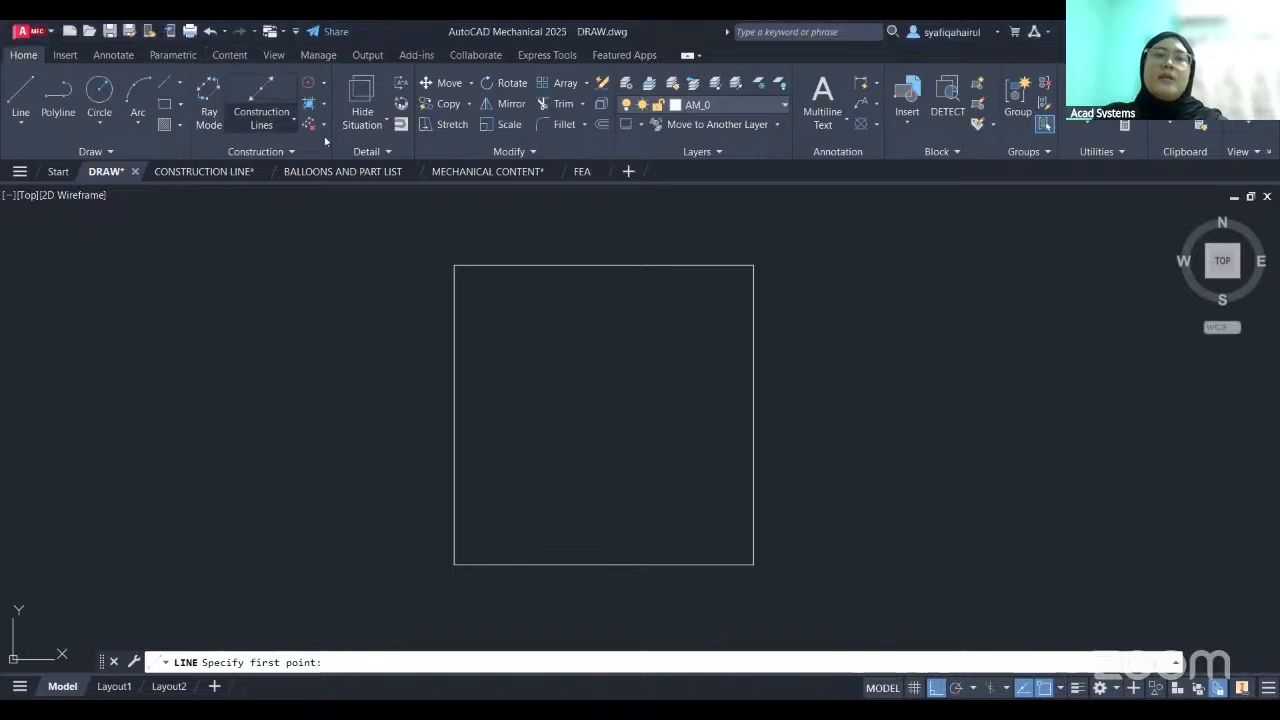
click(229, 55)
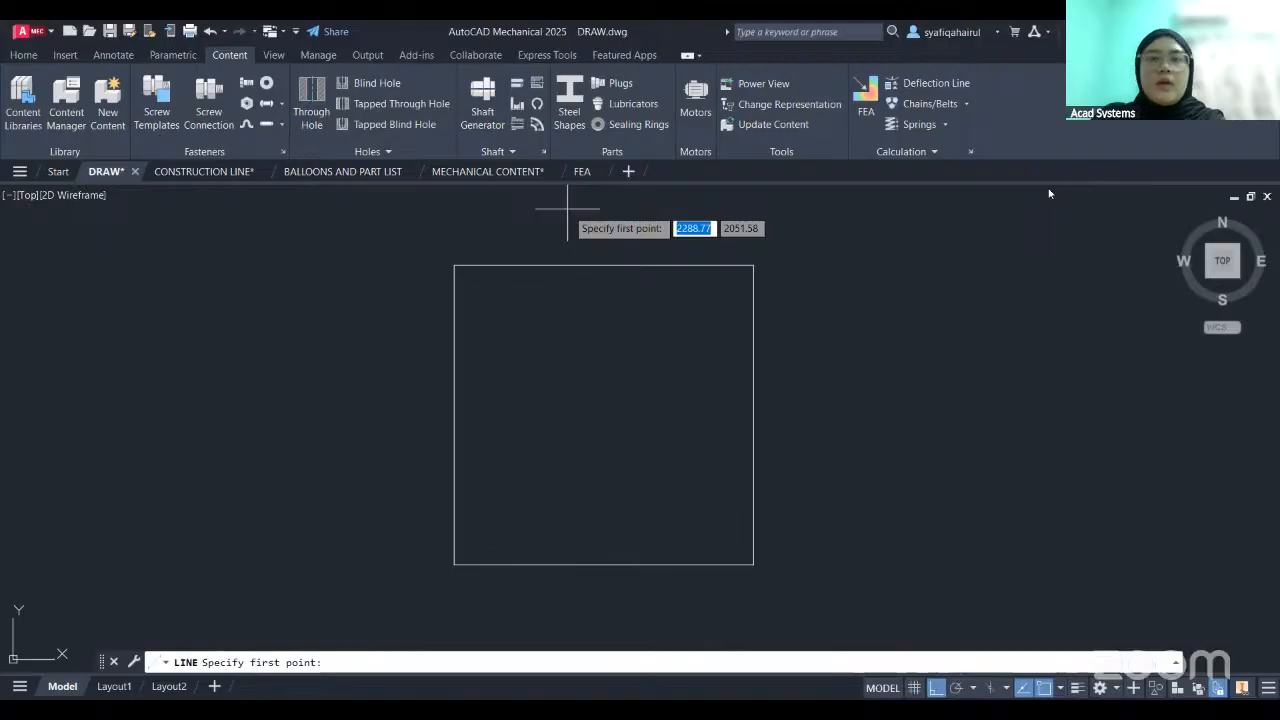
click(177, 60)
click(120, 58)
click(171, 58)
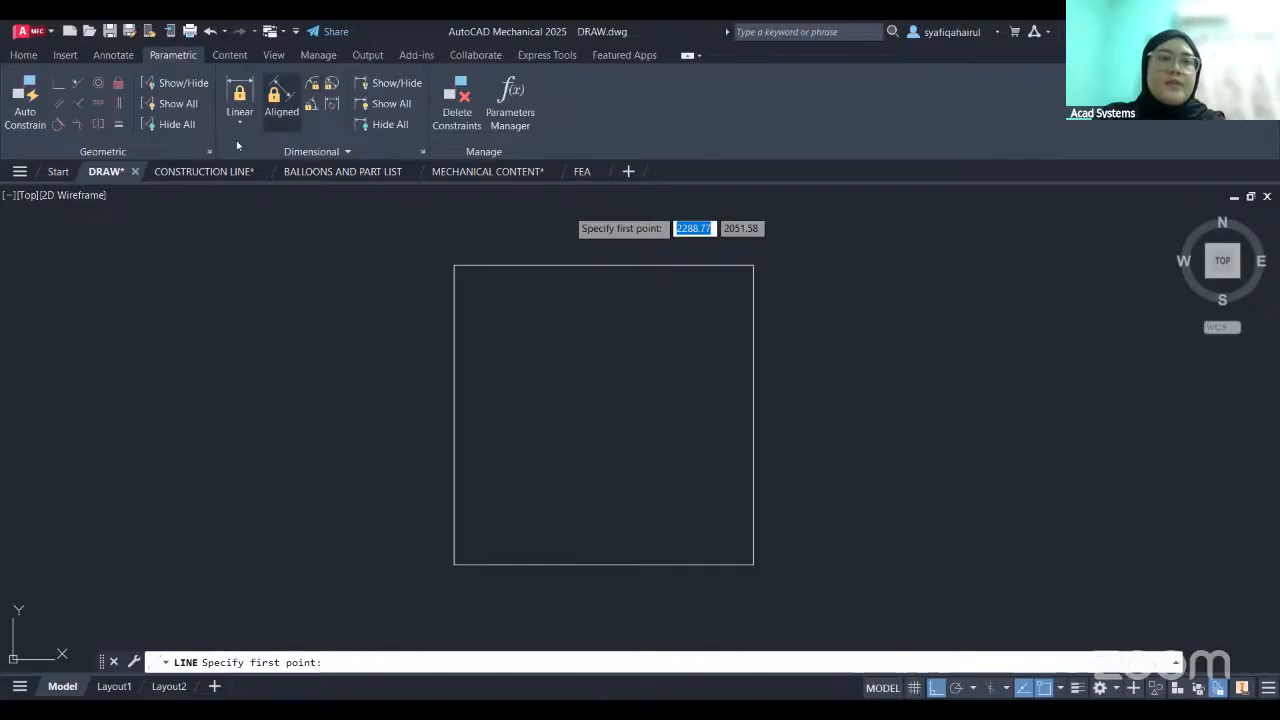
click(118, 57)
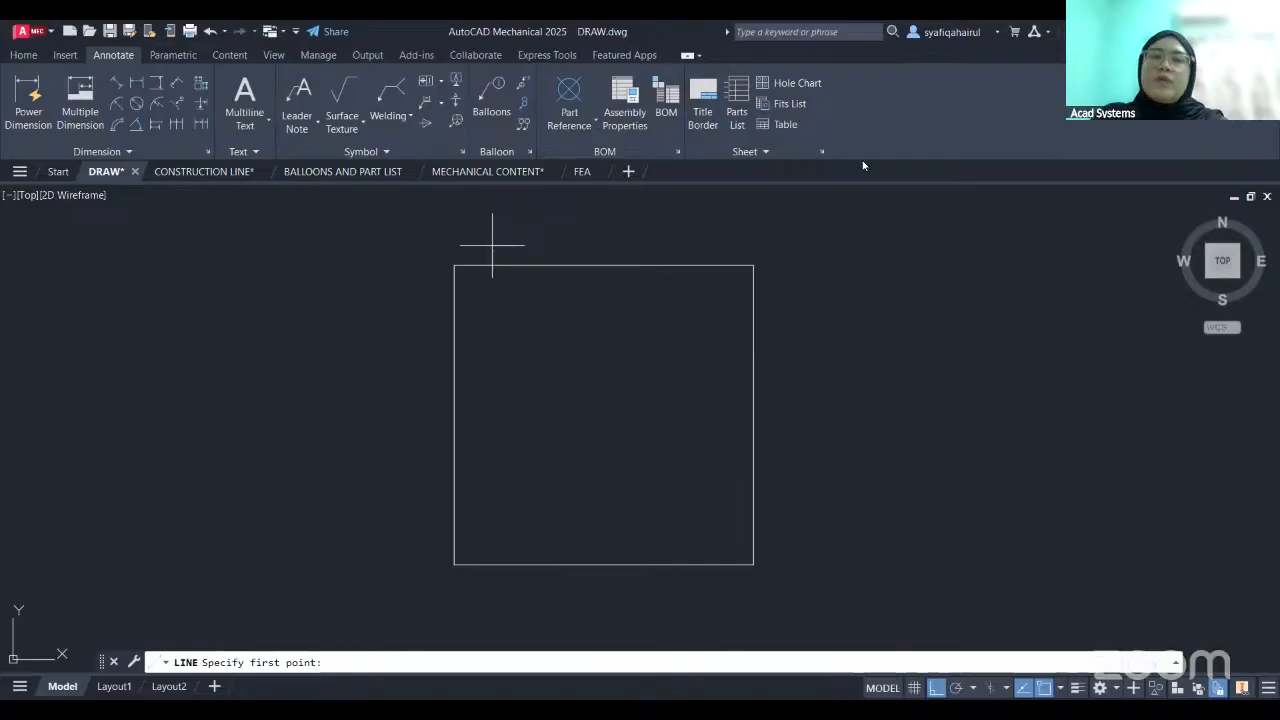
click(23, 55)
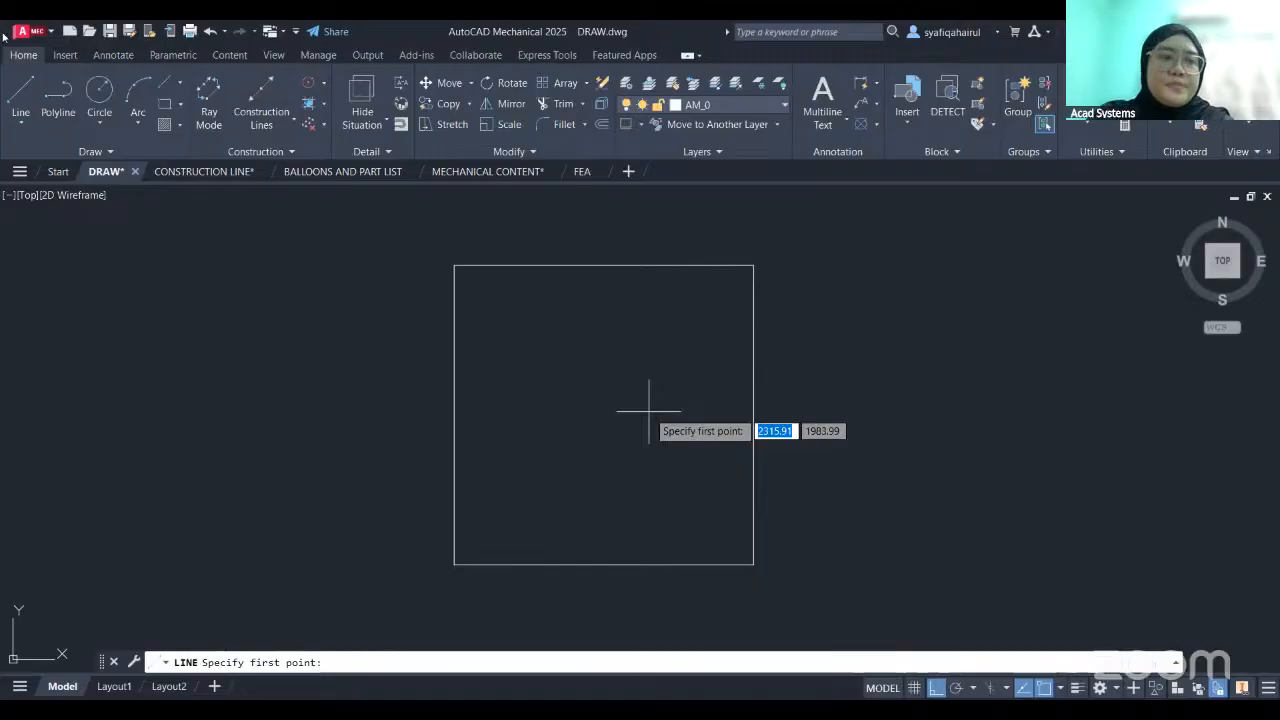
- Draw a zigzag symmetrical line mirrored about a horizontal centerline in the empty area beside the square
click(21, 122)
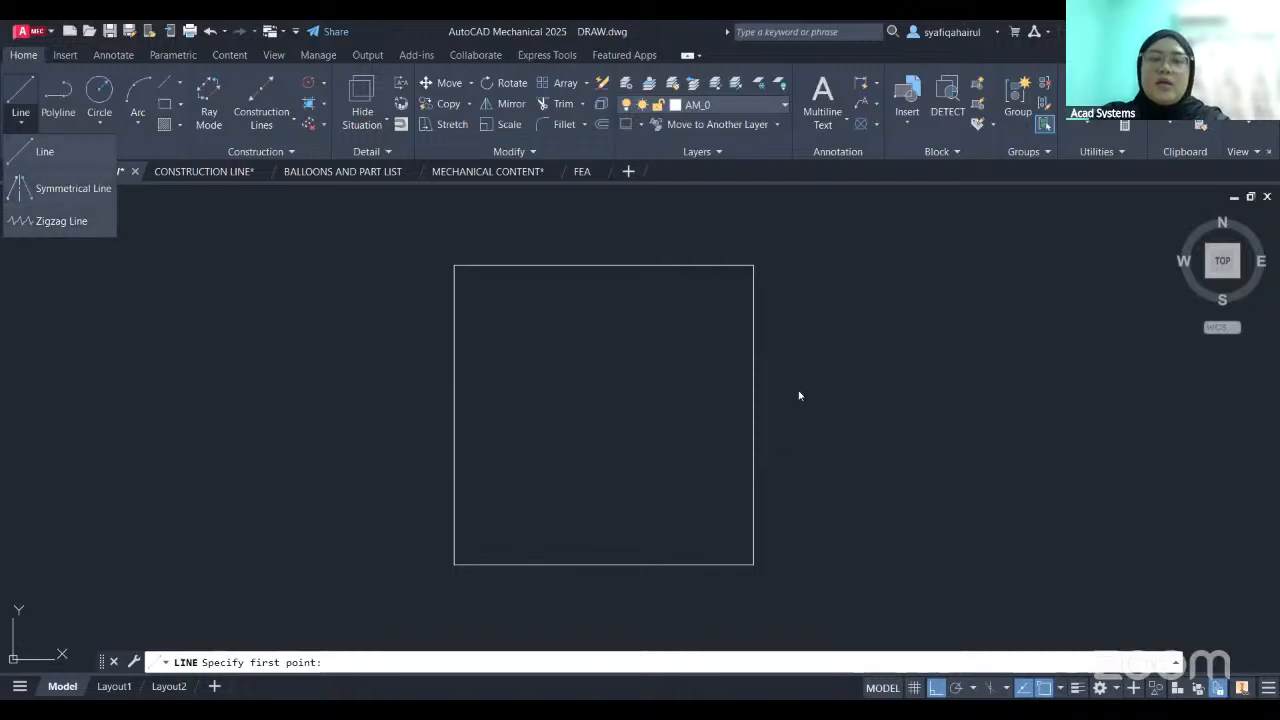
scroll(817, 390, down, 2)
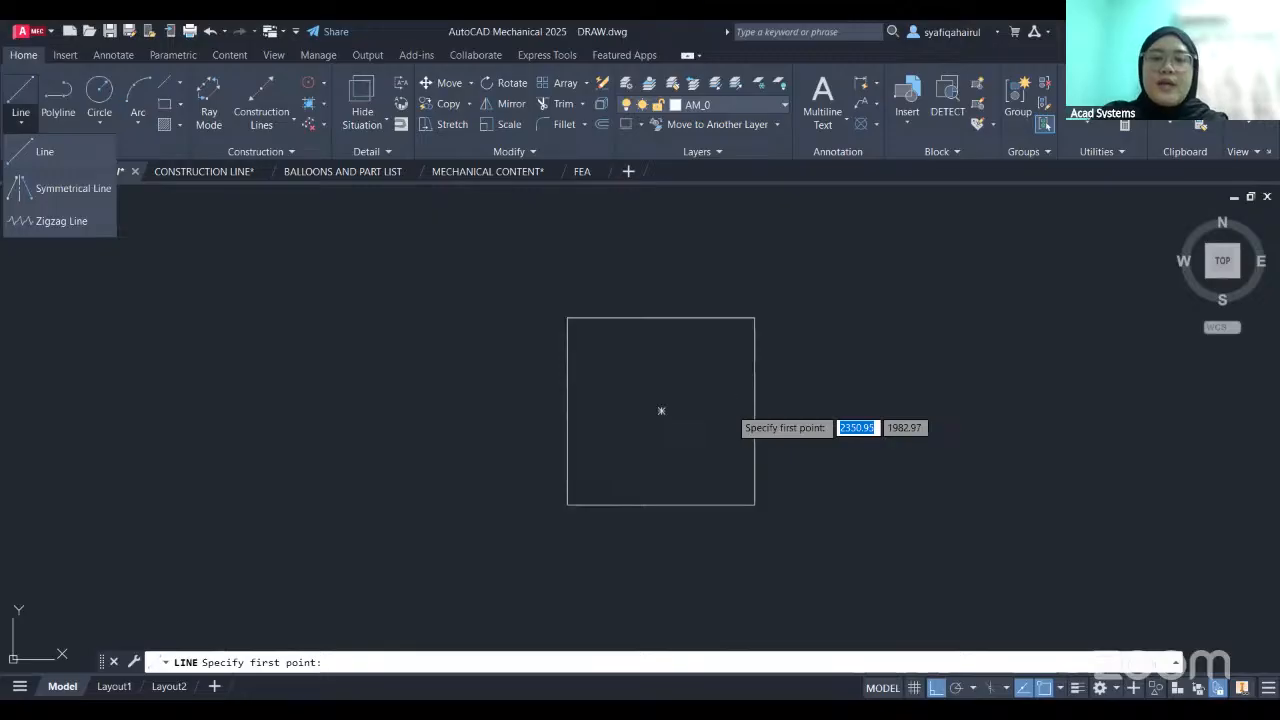
middle_drag(723, 403, 196, 413)
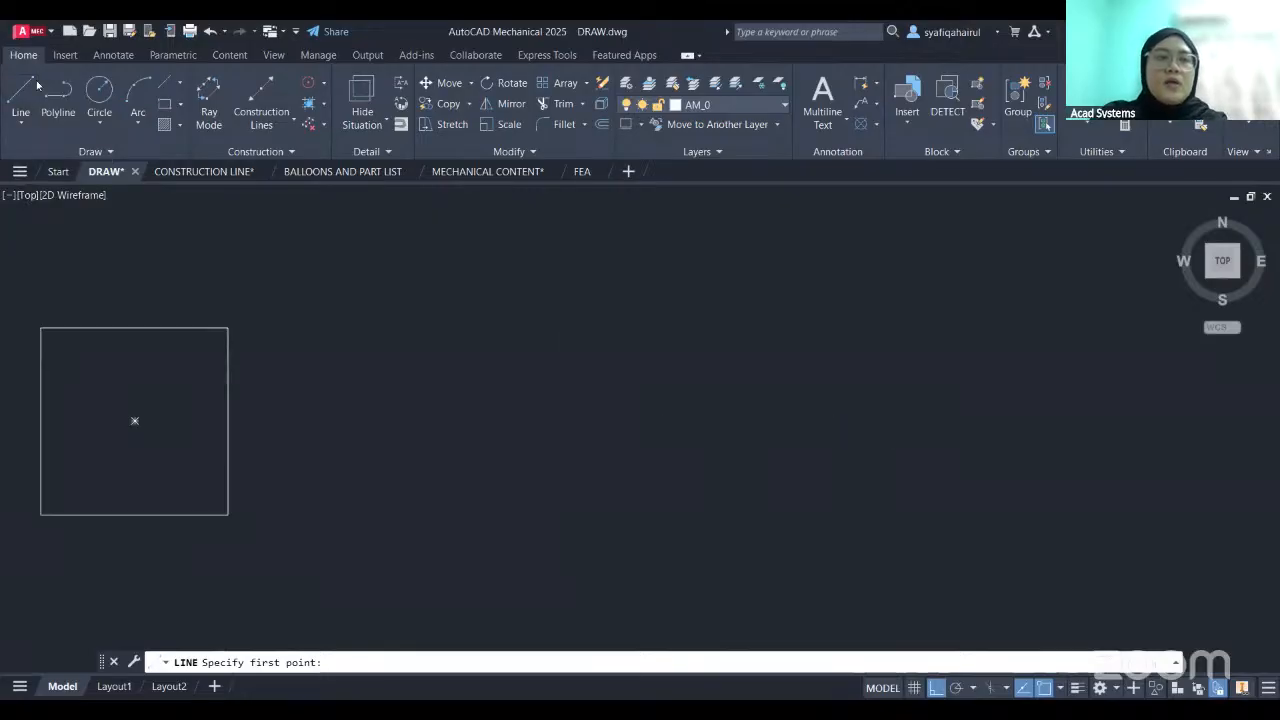
click(22, 124)
key(Escape)
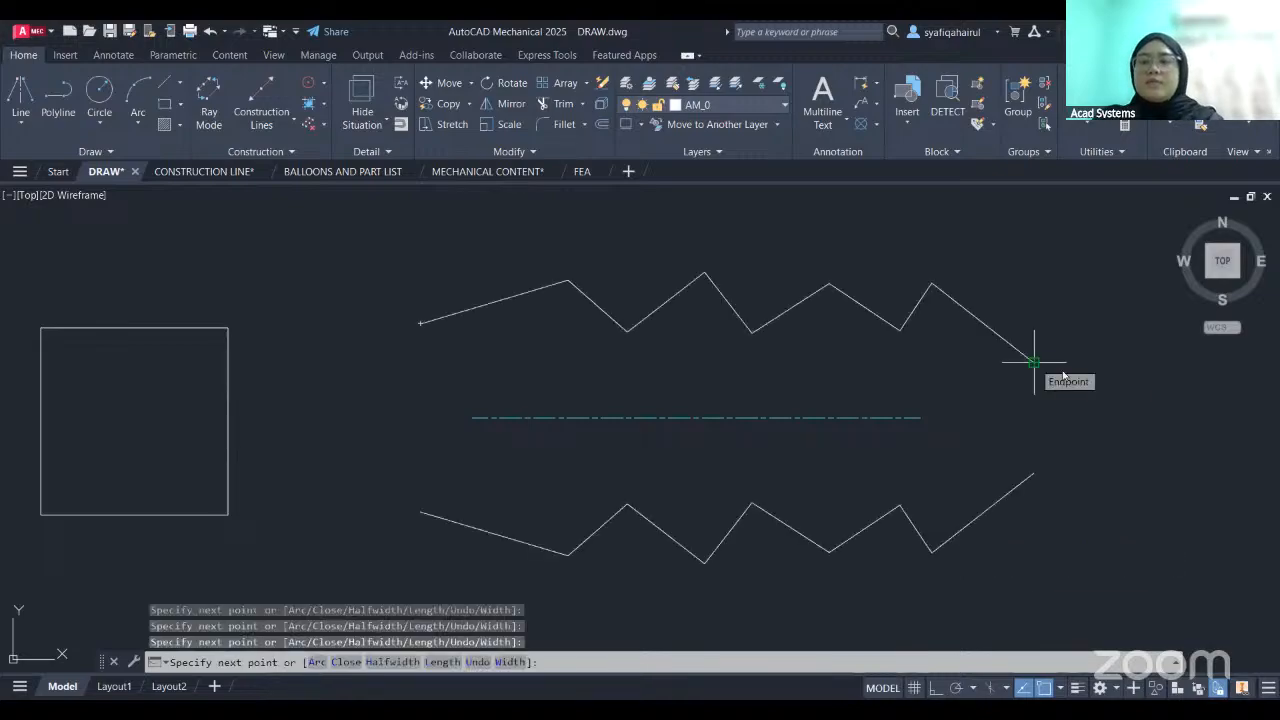
right_click(1063, 375)
click(1063, 375)
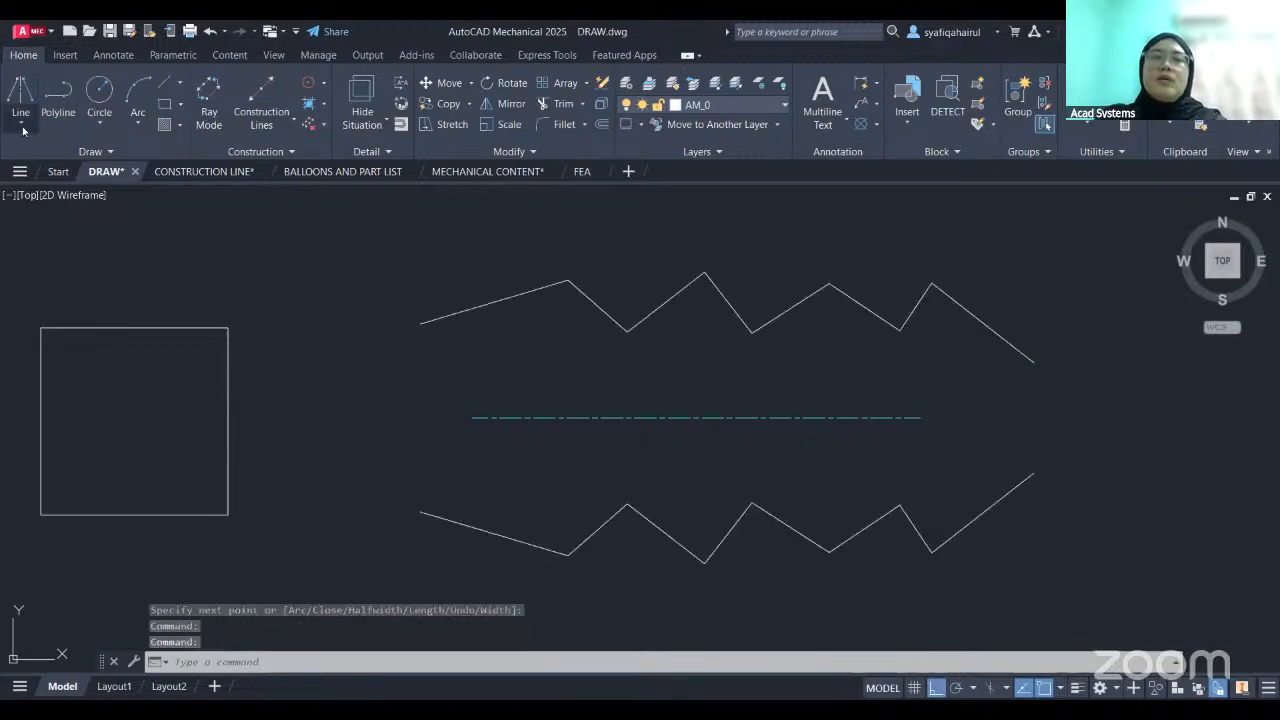
- Erase both halves of the symmetrical line and its horizontal centerline, keeping the square
click(20, 122)
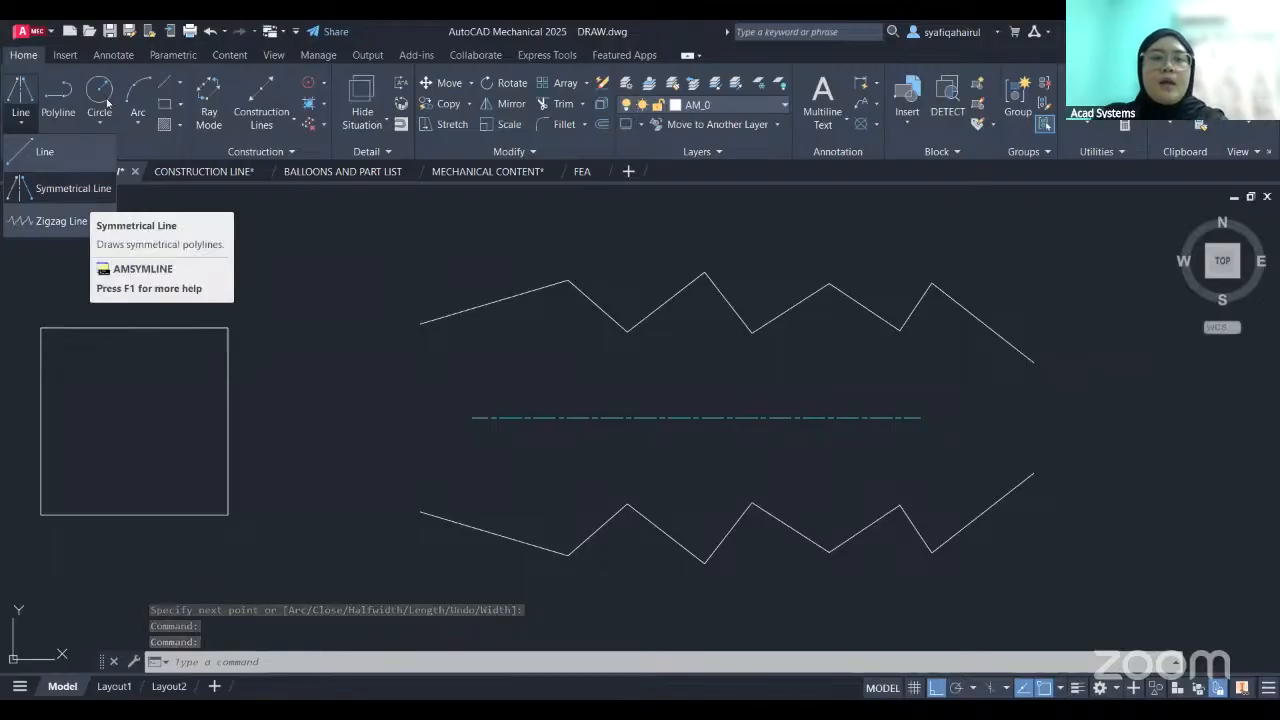
click(1072, 308)
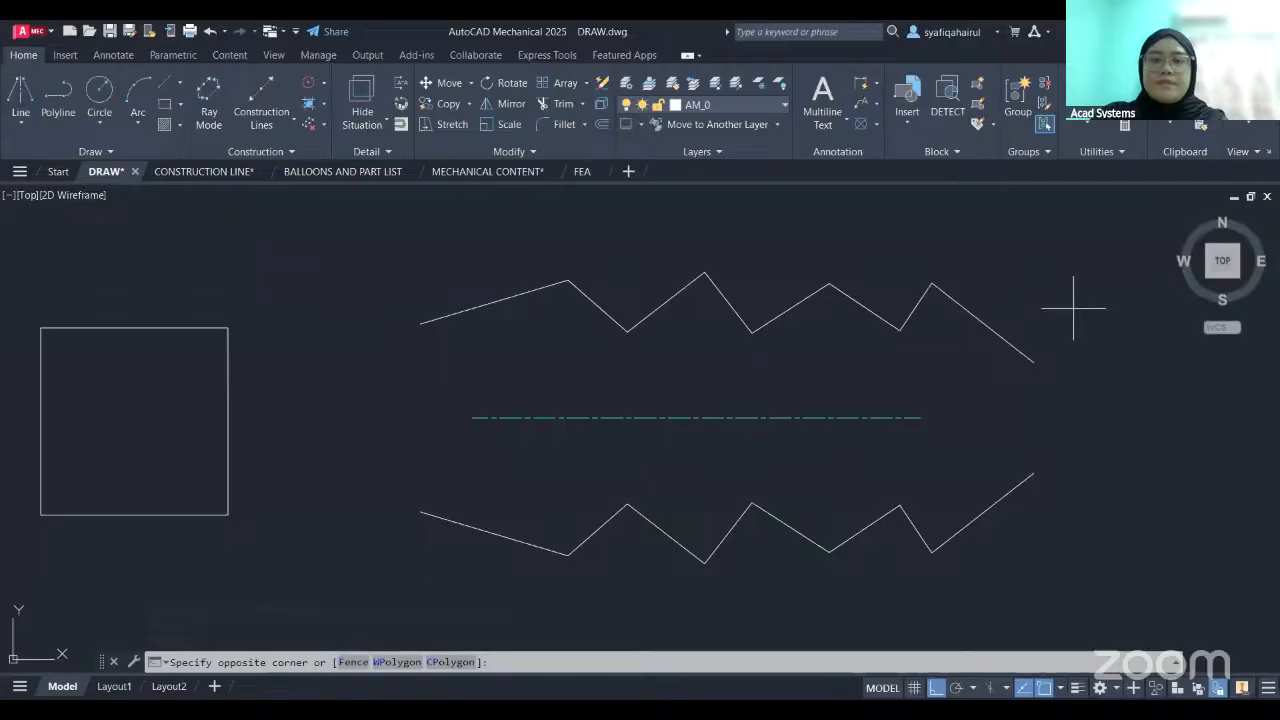
click(626, 309)
key(Delete)
middle_drag(179, 434, 561, 406)
scroll(563, 368, up, 2)
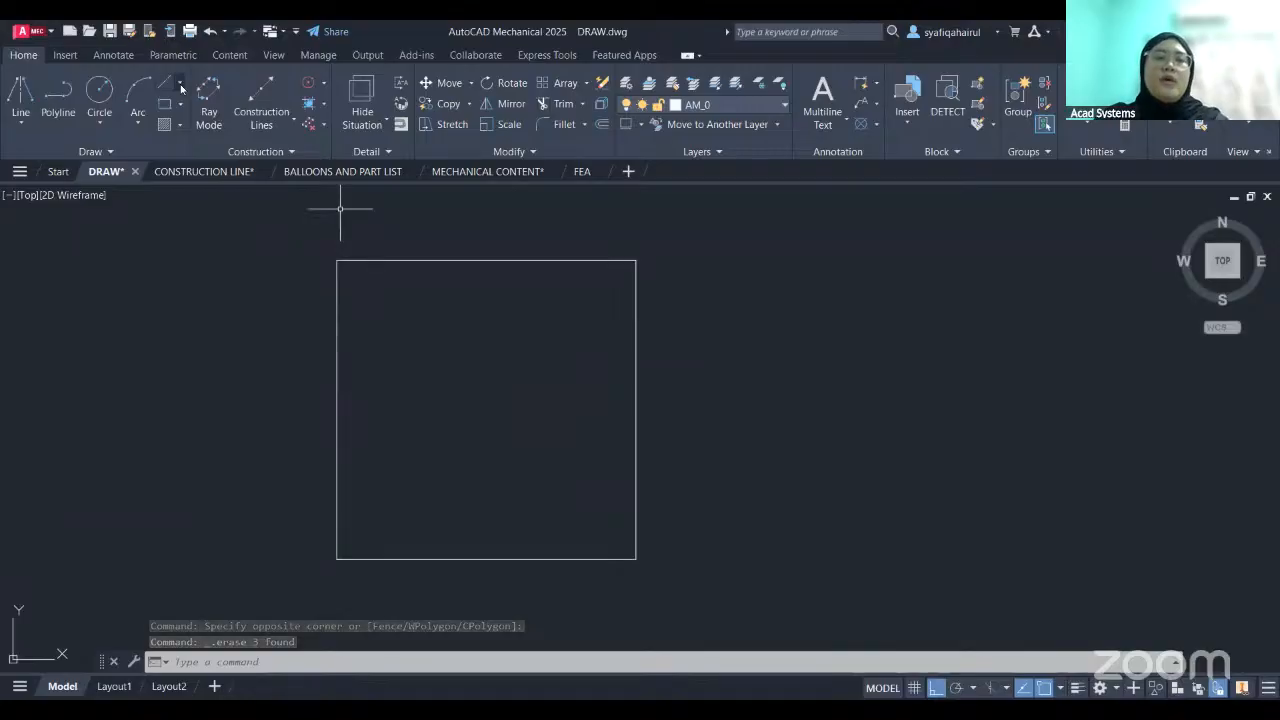
- Draw a vertical centerline through the square from the midpoint of its upper edge to the midpoint of its lower edge
click(180, 85)
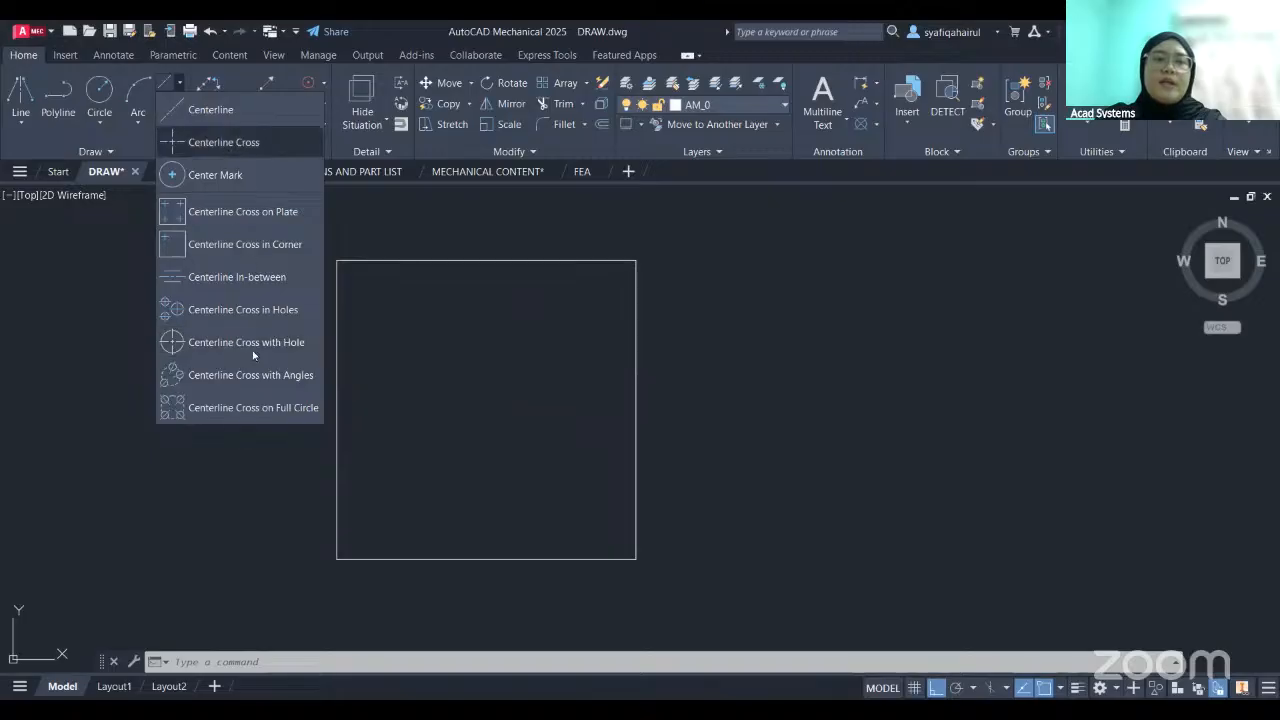
click(208, 116)
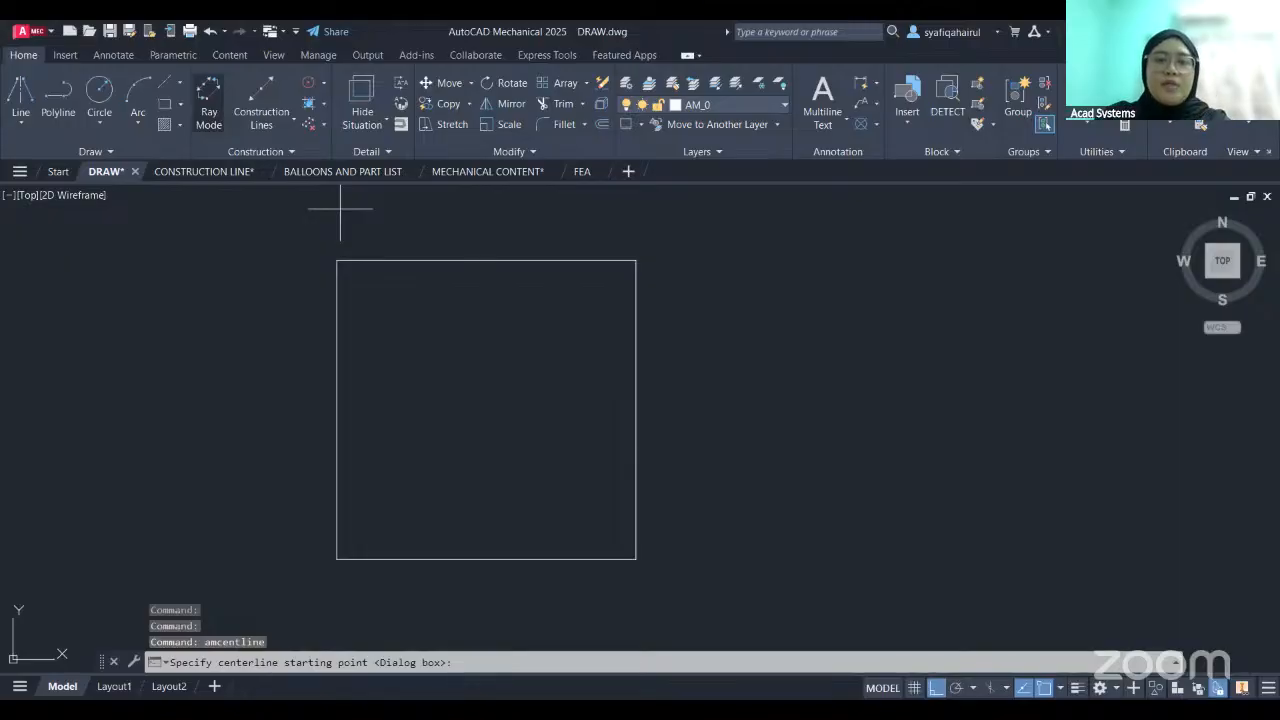
click(486, 260)
click(486, 559)
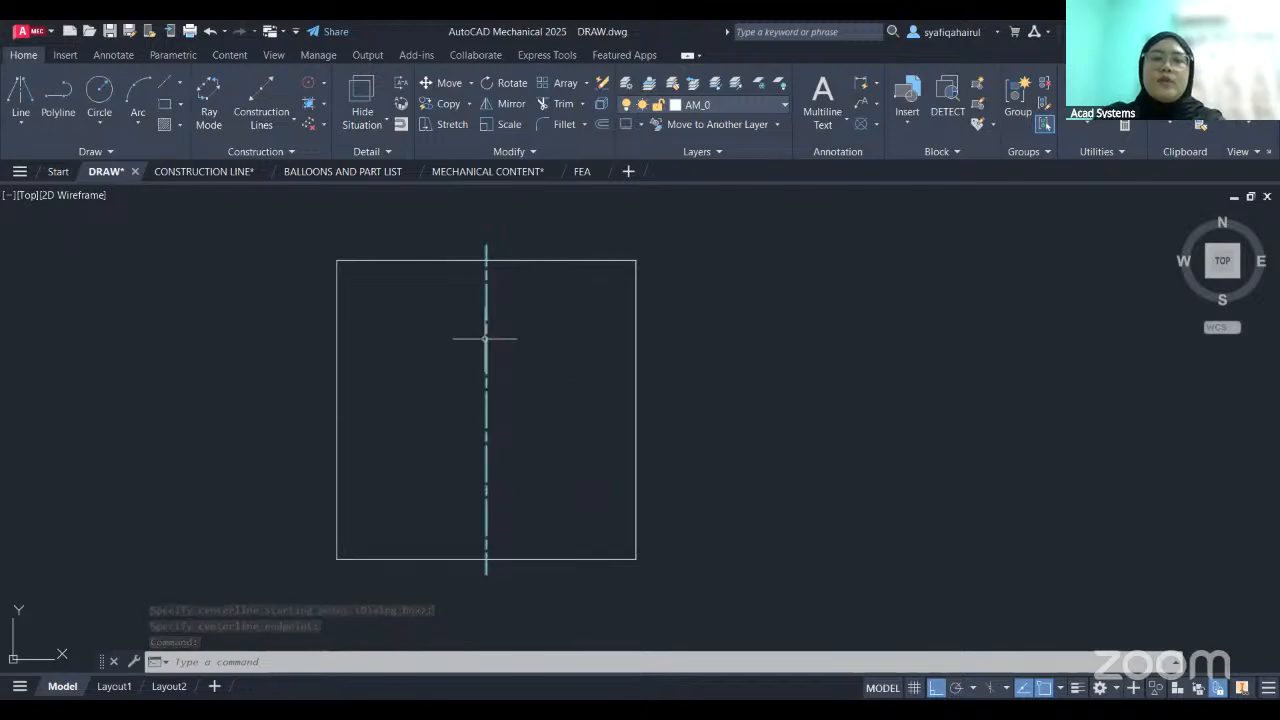
middle_drag(669, 240, 667, 244)
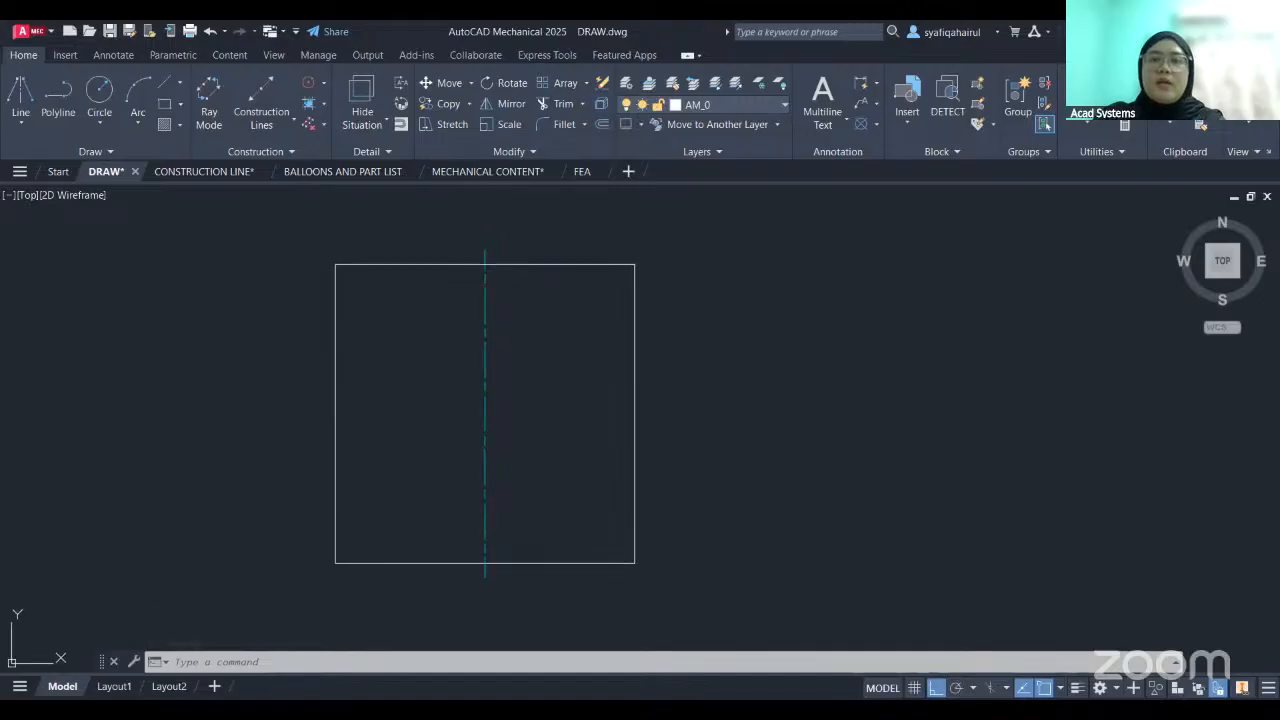
- Check the list of layers and examine how the centerline extends past the square's upper edge
click(732, 104)
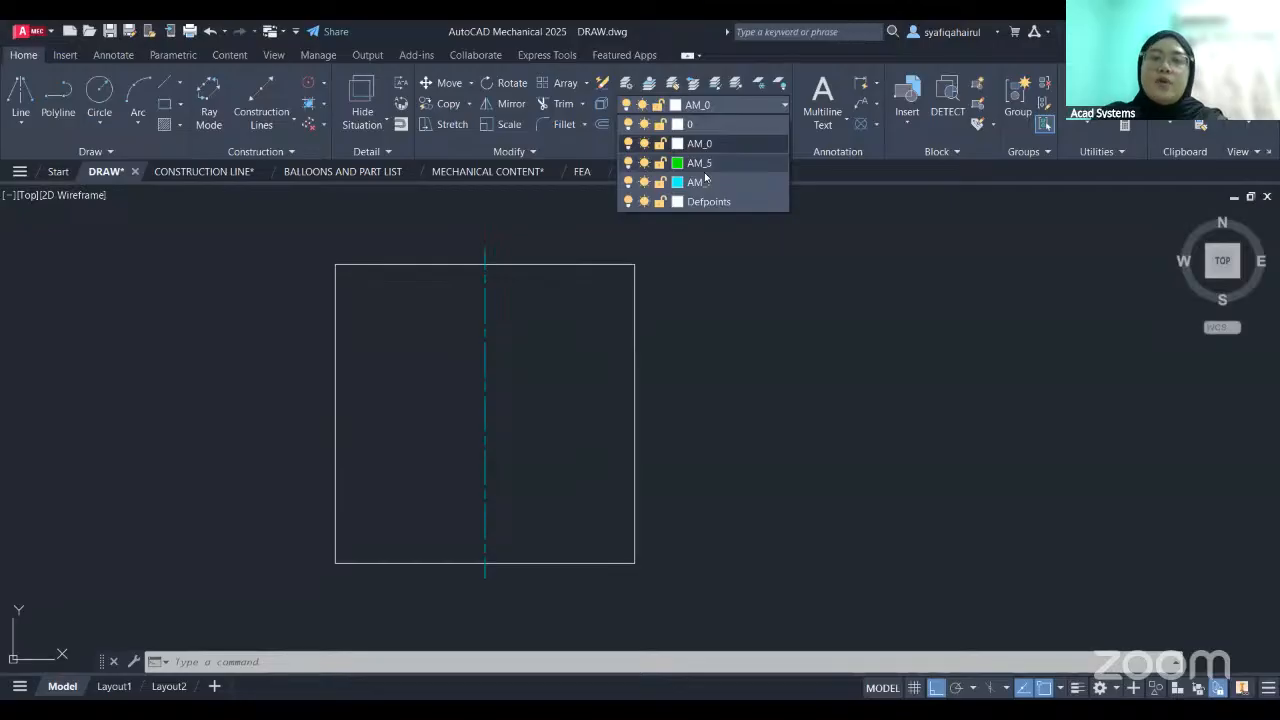
click(694, 314)
scroll(430, 302, up, 5)
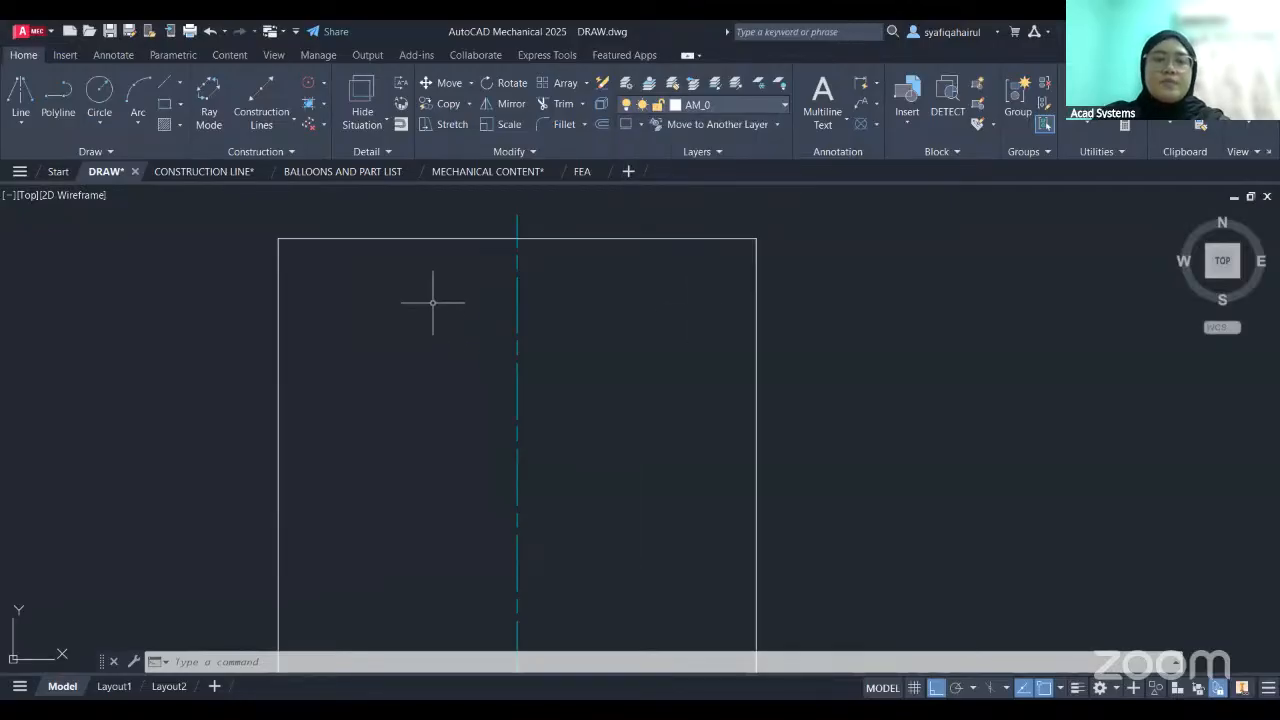
middle_drag(591, 268, 568, 366)
scroll(566, 277, up, 3)
middle_drag(566, 277, 567, 300)
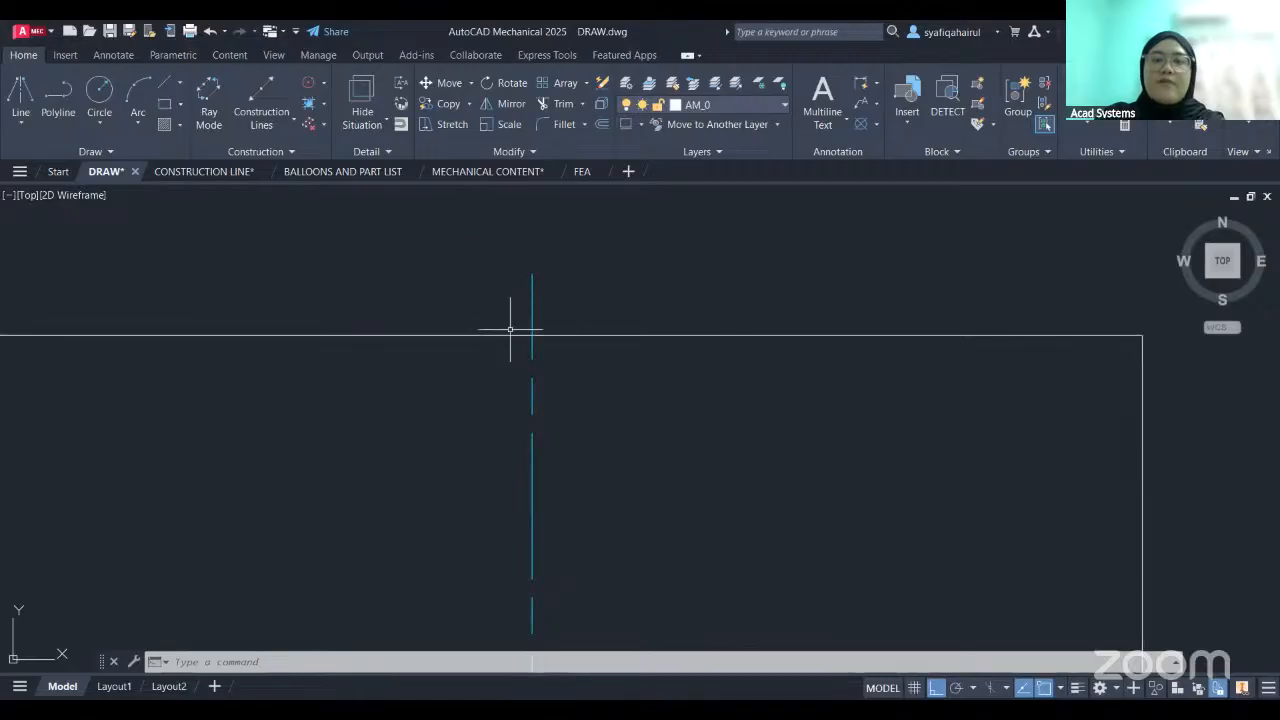
middle_drag(521, 295, 477, 334)
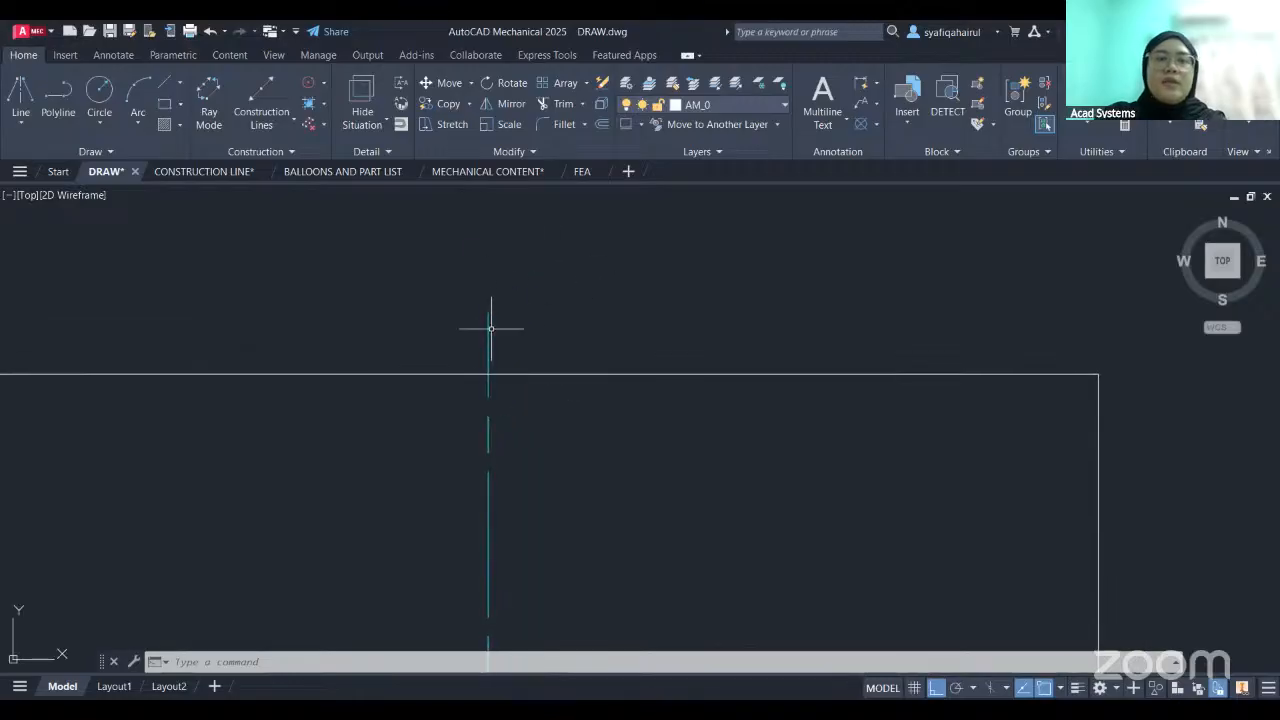
- Measure the centerline's overshoot beyond the square's upper edge with Power Dimension, without keeping the dimension
click(113, 55)
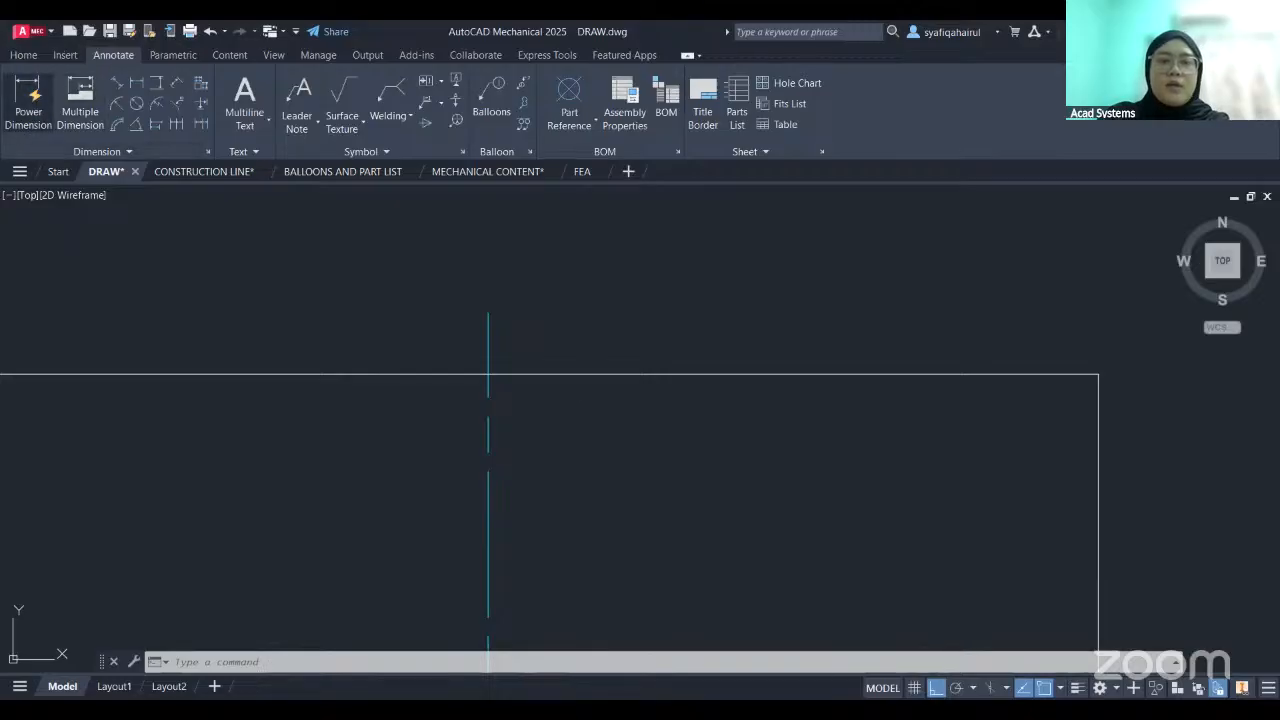
click(549, 400)
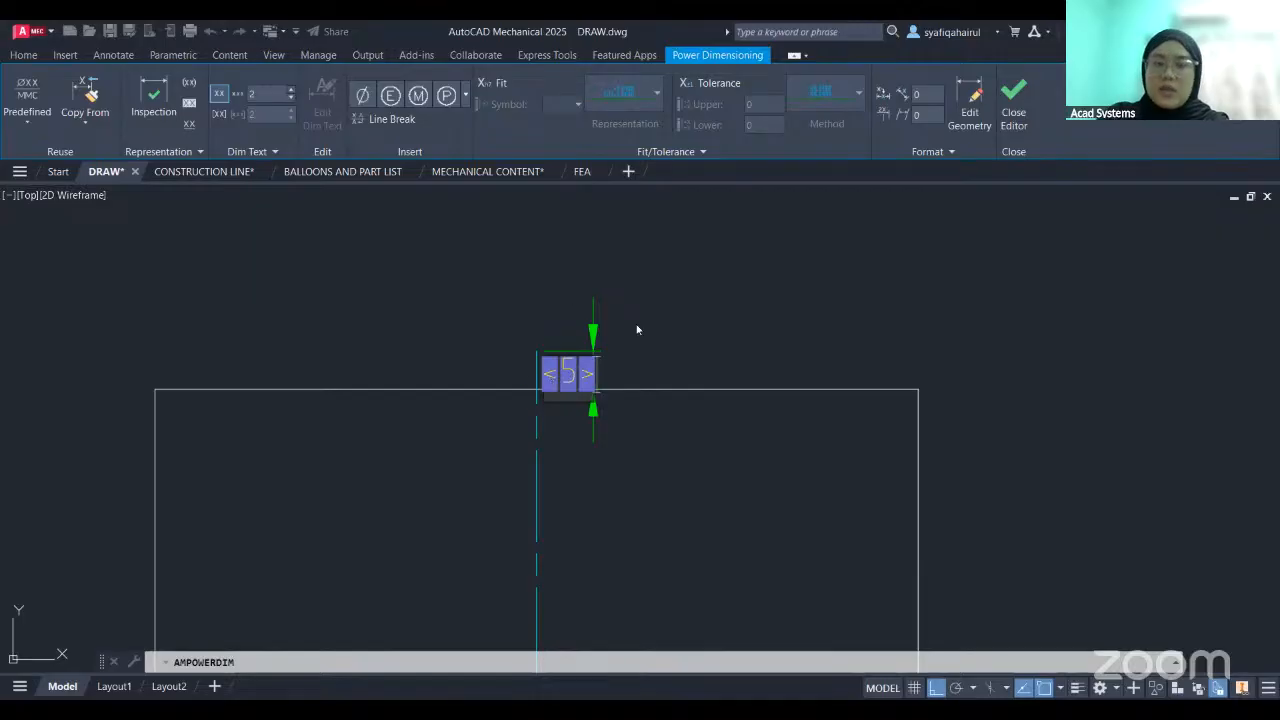
key(Escape)
scroll(617, 414, up, 2)
key(Escape)
middle_drag(606, 368, 690, 408)
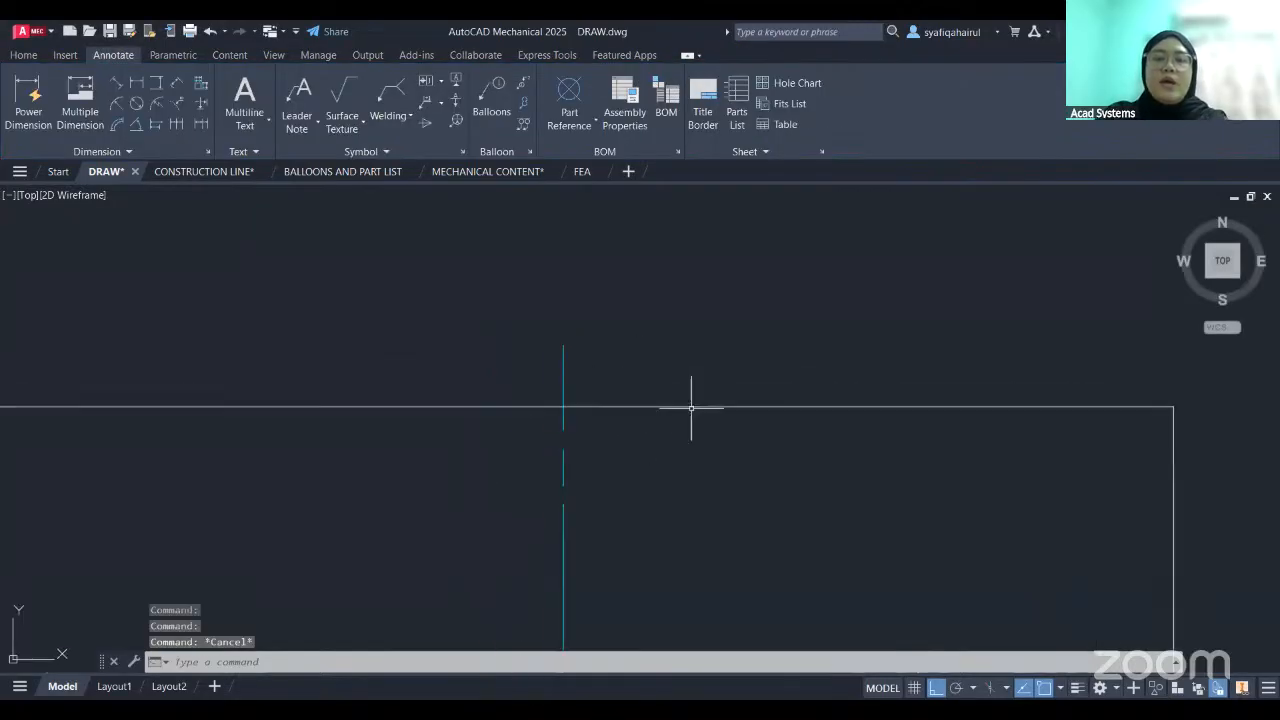
- Set the fixed centerline overshoot length to 10 in the ISO standard's Center Line settings and apply the options
click(24, 55)
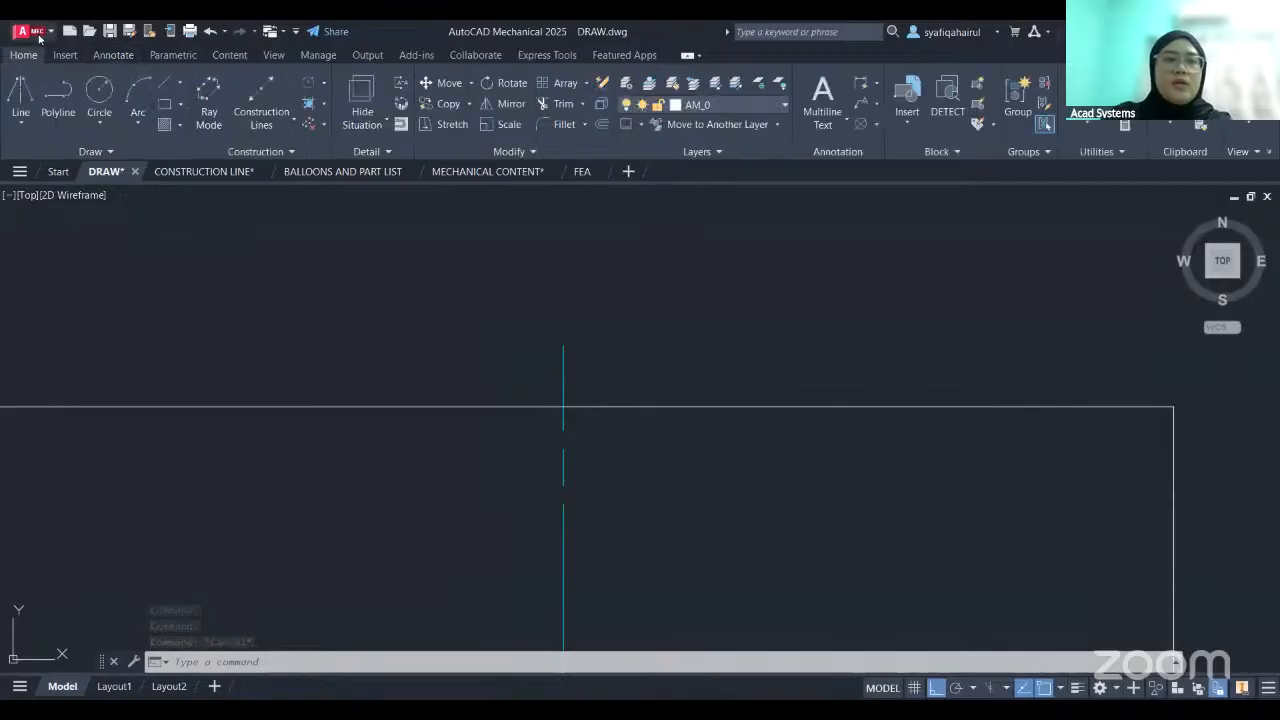
click(39, 36)
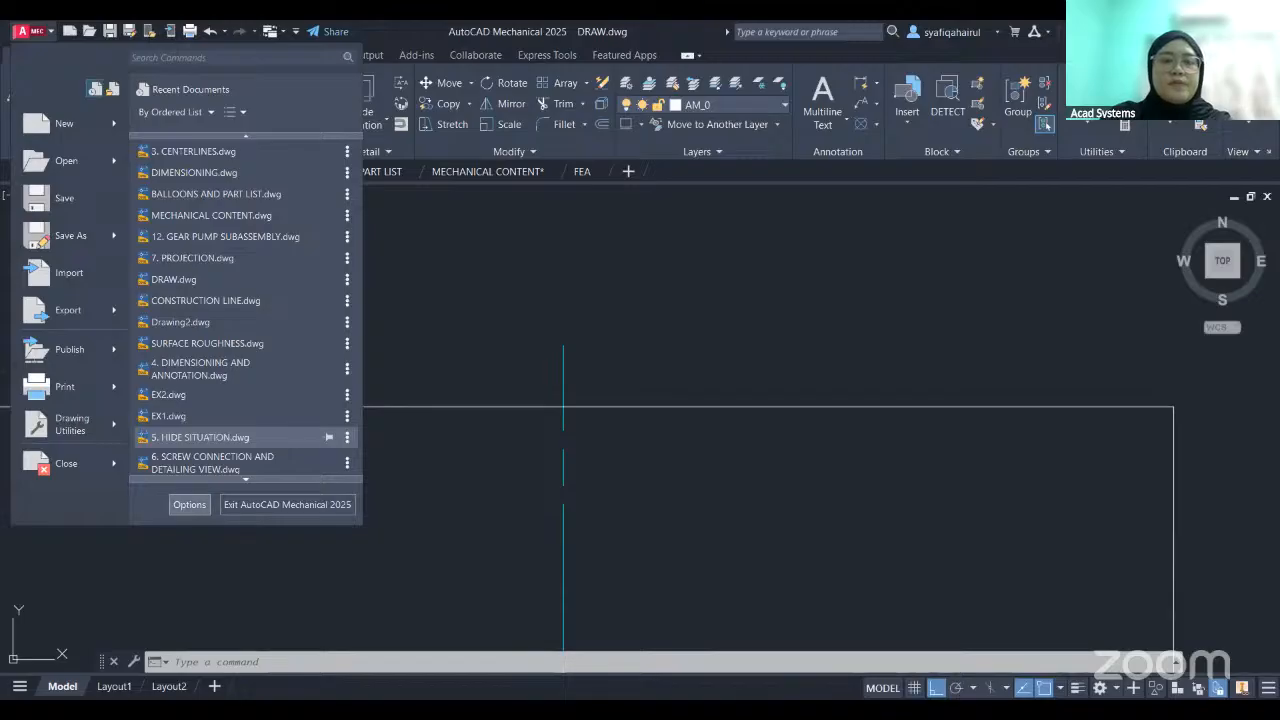
click(189, 504)
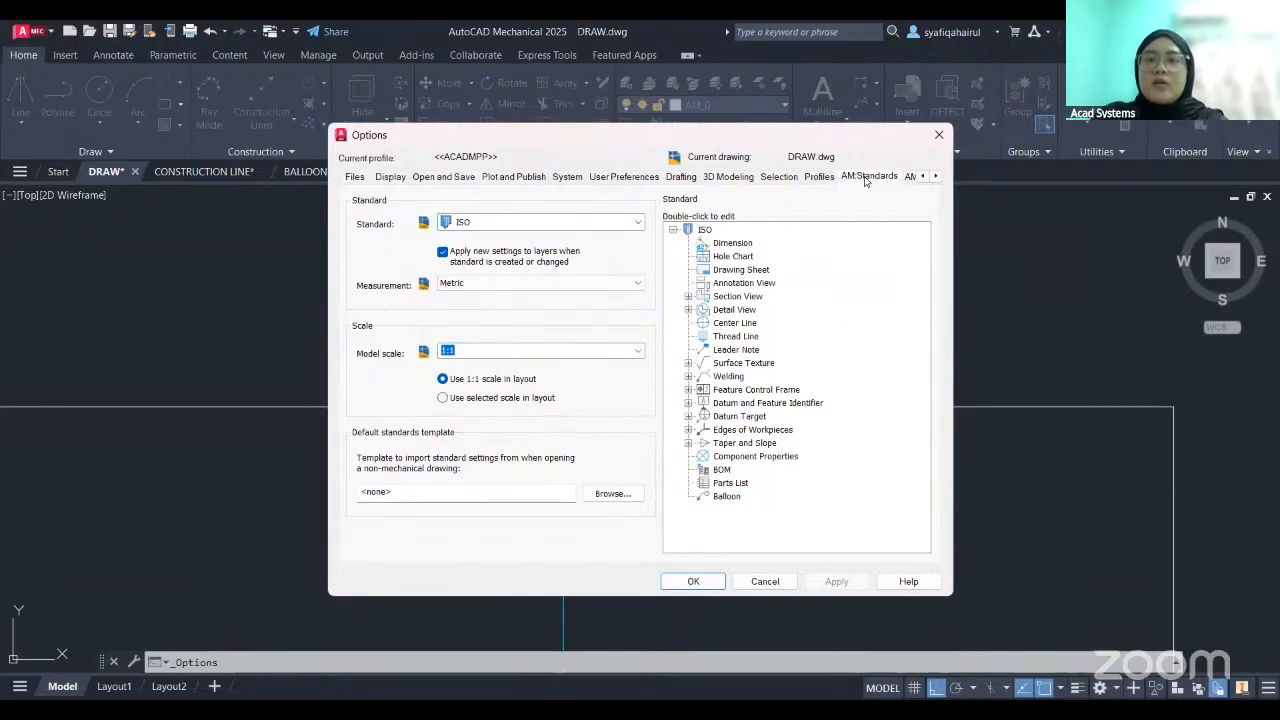
click(733, 326)
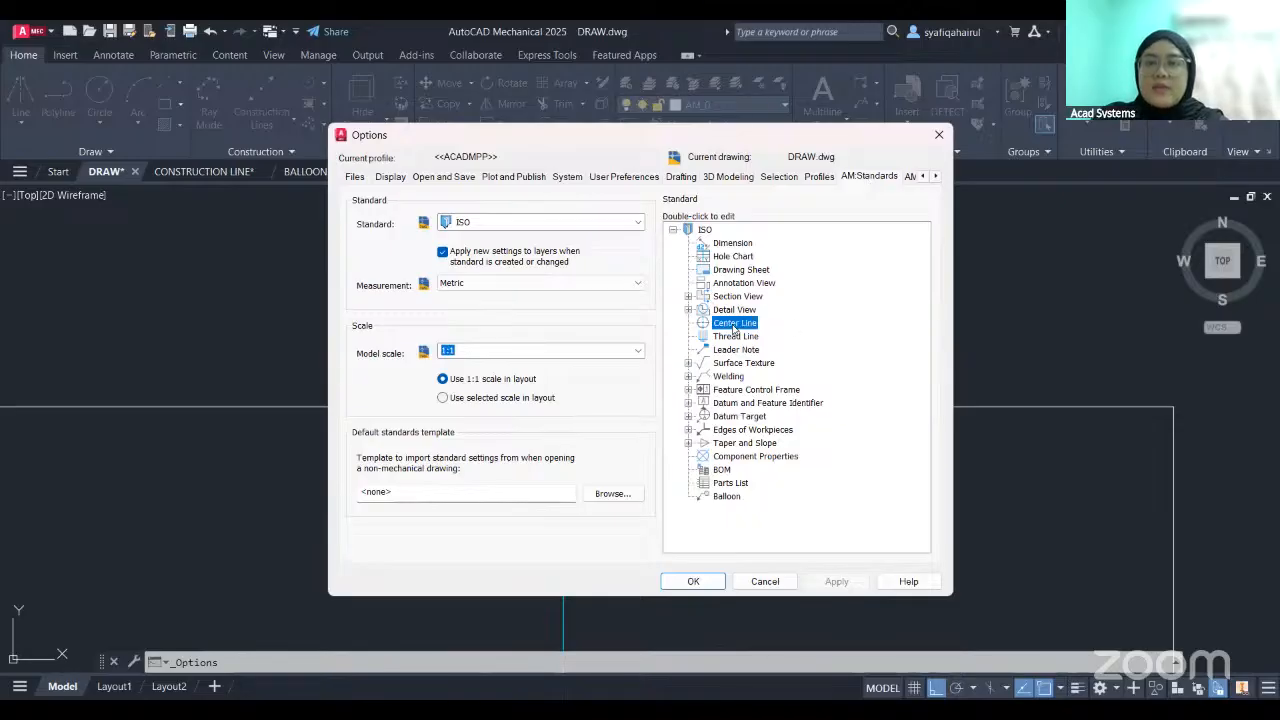
double_click(734, 326)
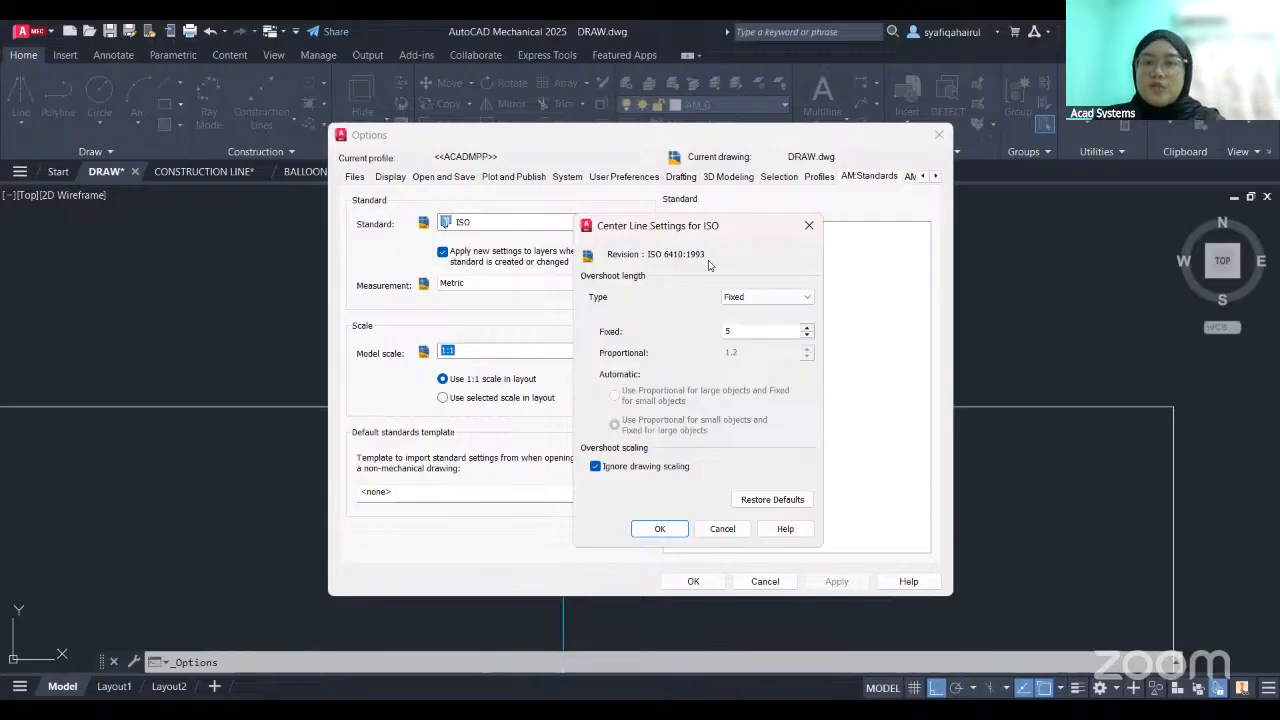
double_click(727, 330)
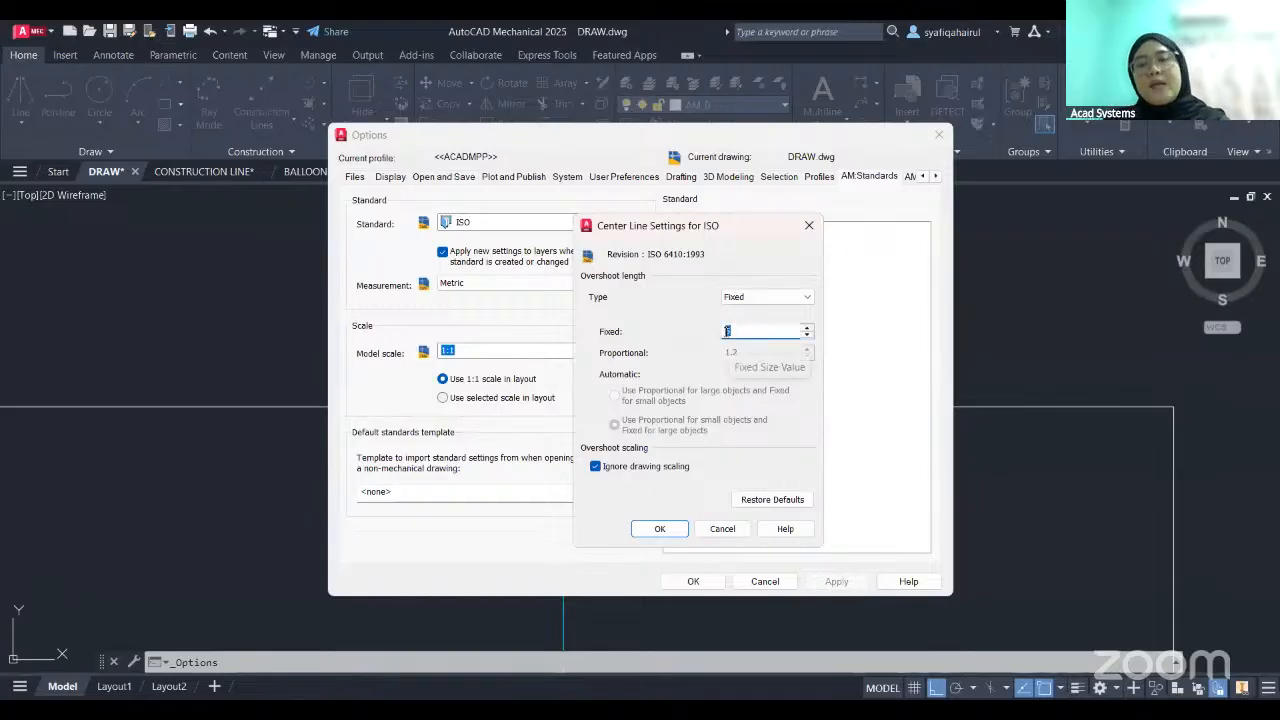
text(10)
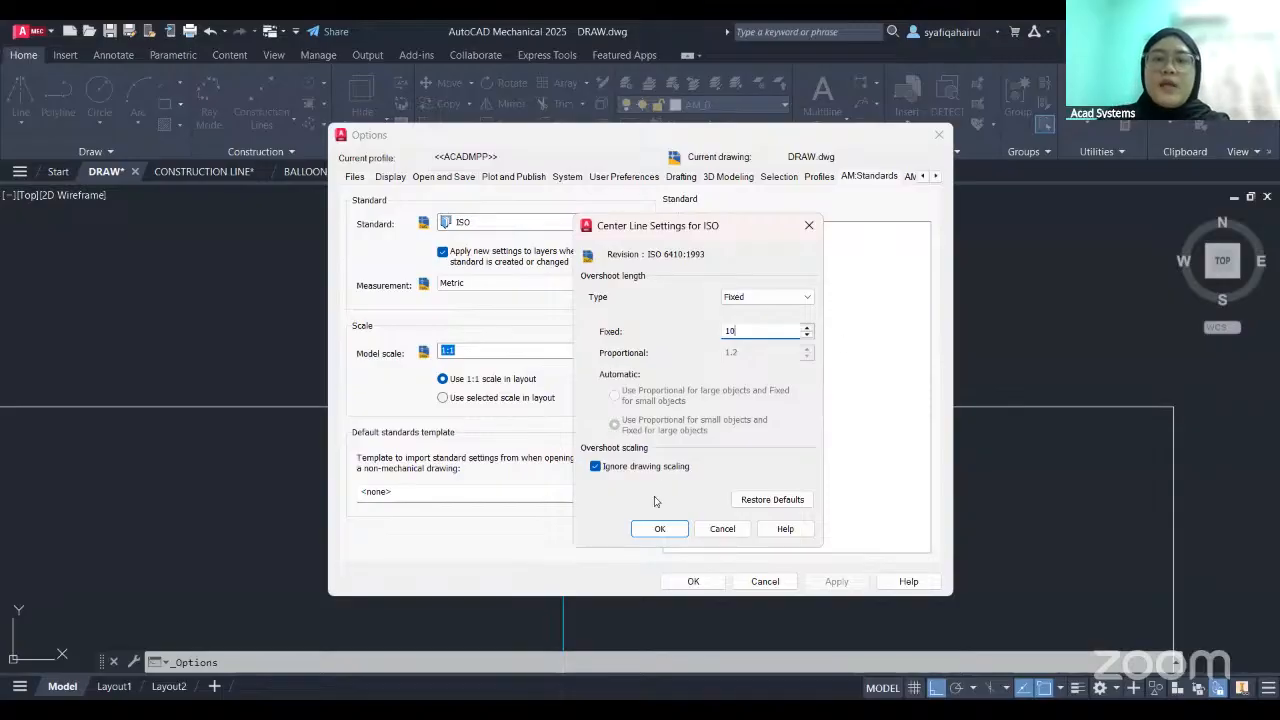
click(648, 526)
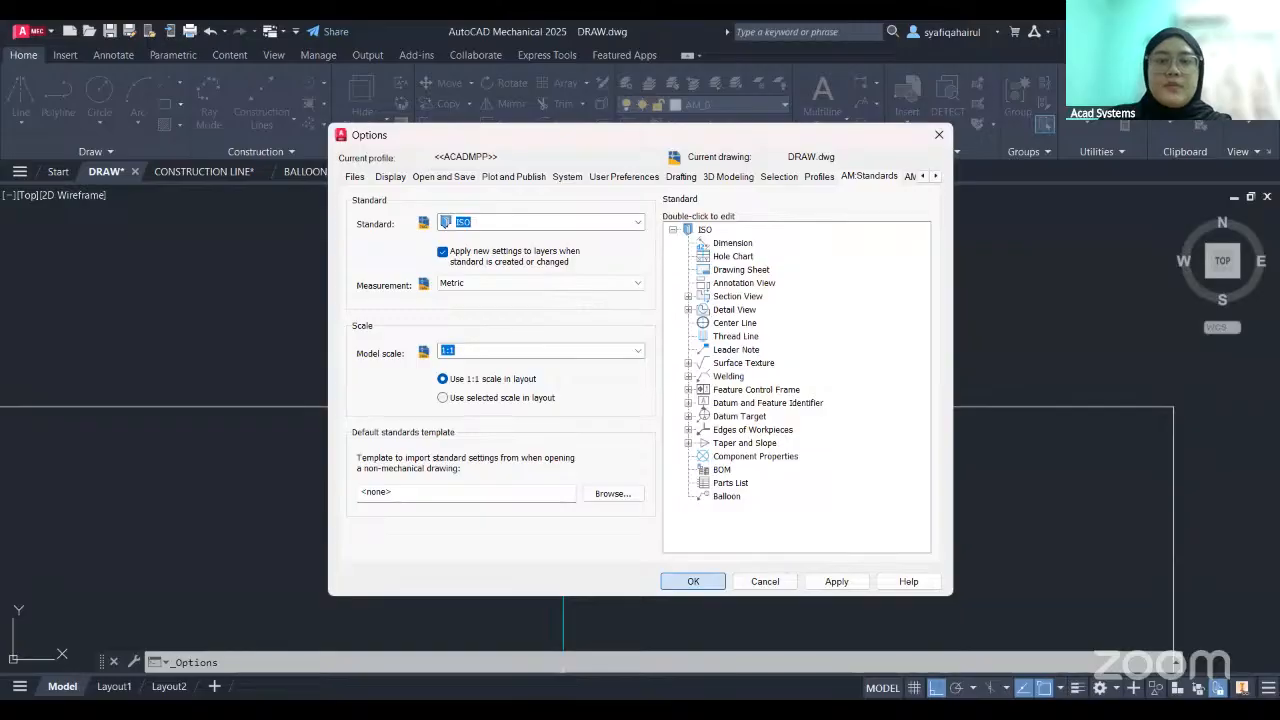
click(693, 581)
- Erase the existing vertical centerline through the square
click(566, 367)
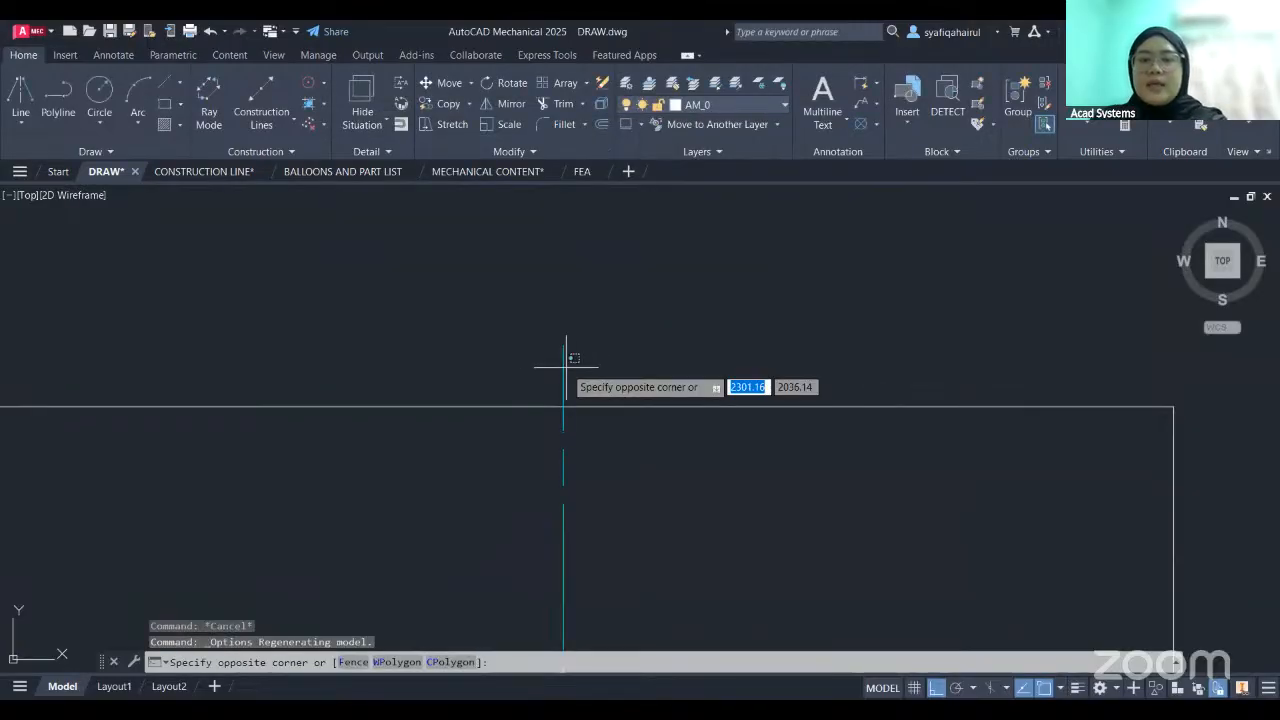
click(548, 430)
key(Delete)
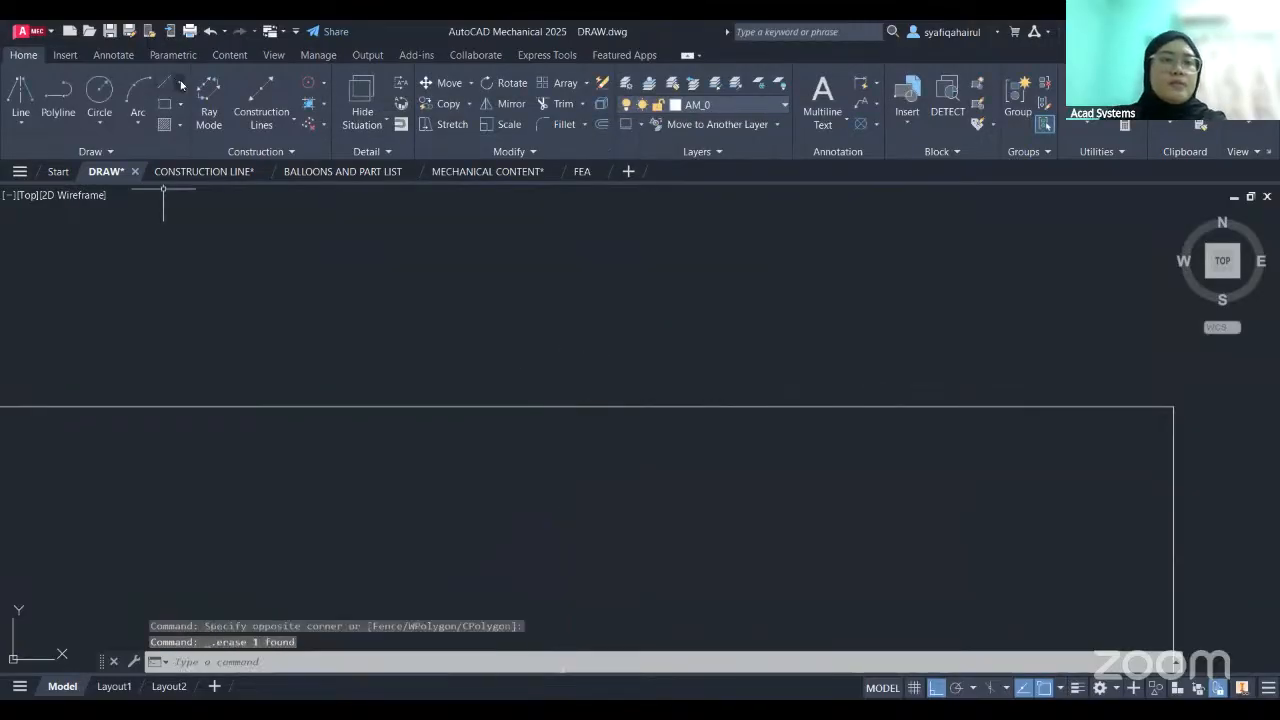
- Draw a new vertical centerline through the square from the midpoint of its upper edge to the midpoint of its lower edge
click(180, 83)
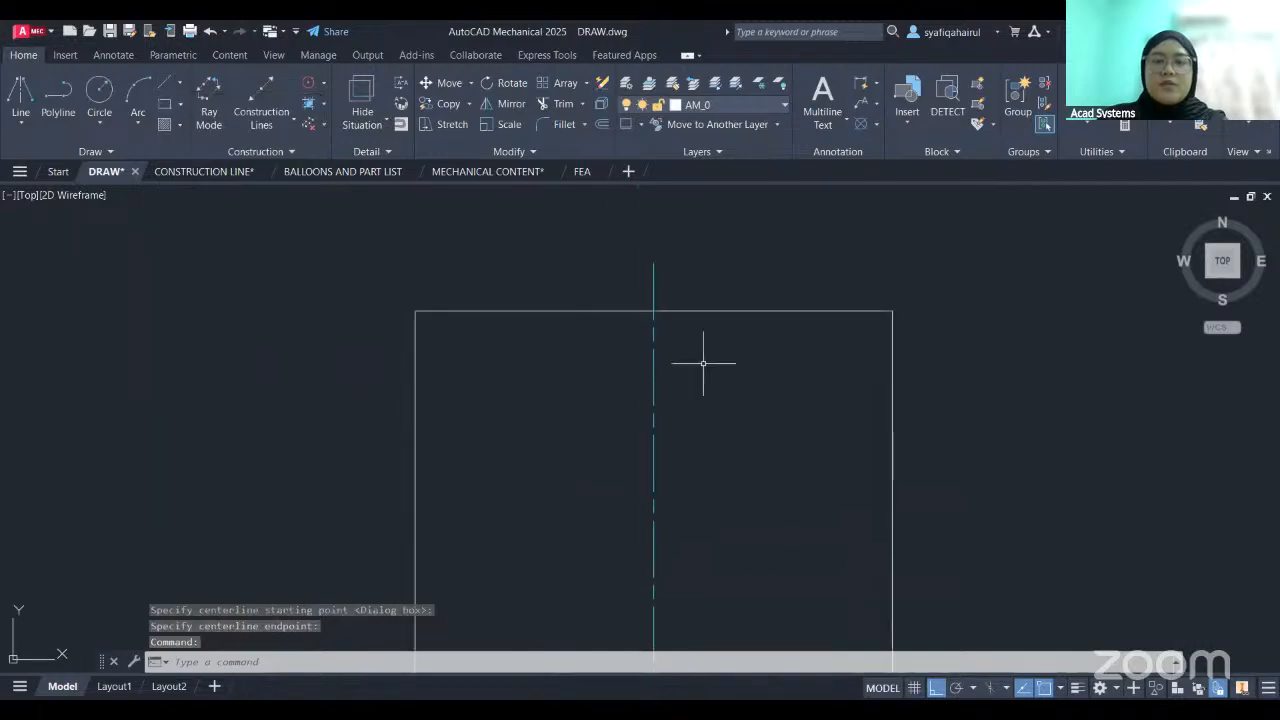
scroll(694, 323, up, 6)
middle_drag(635, 350, 609, 387)
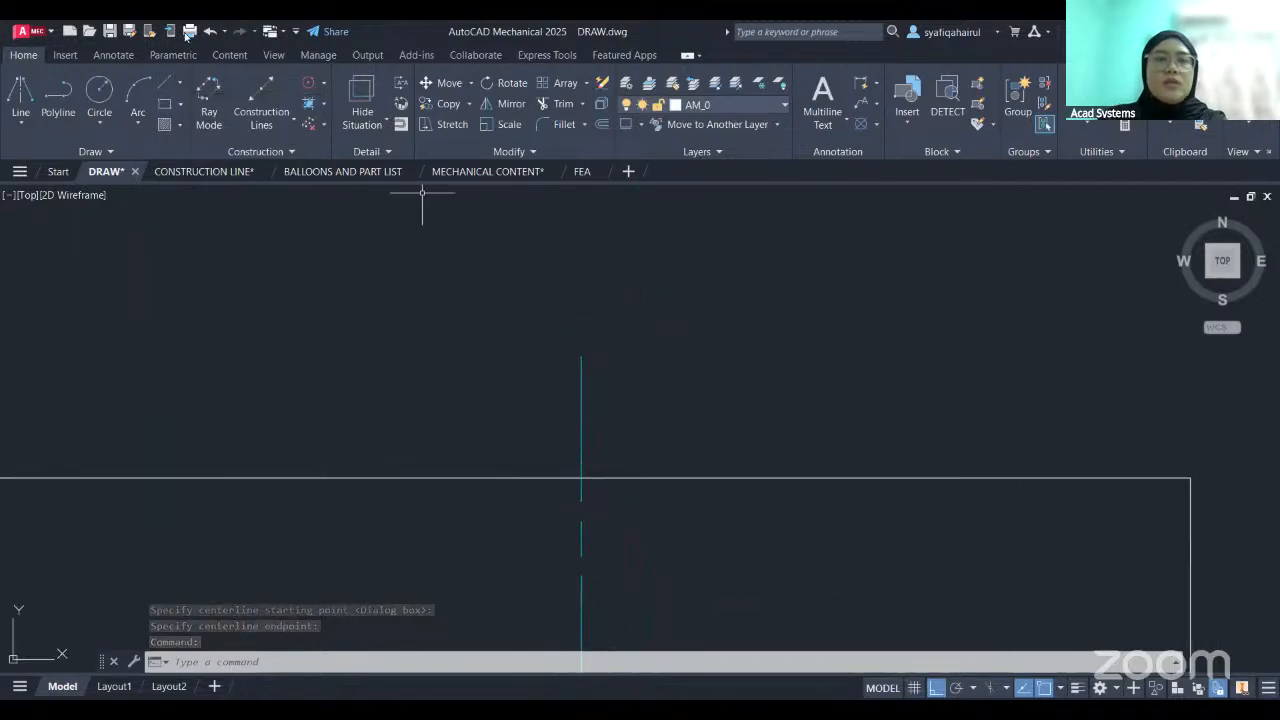
- Check the new centerline's overshoot above the square's upper edge with Power Dimension, then cancel the dimension
click(118, 55)
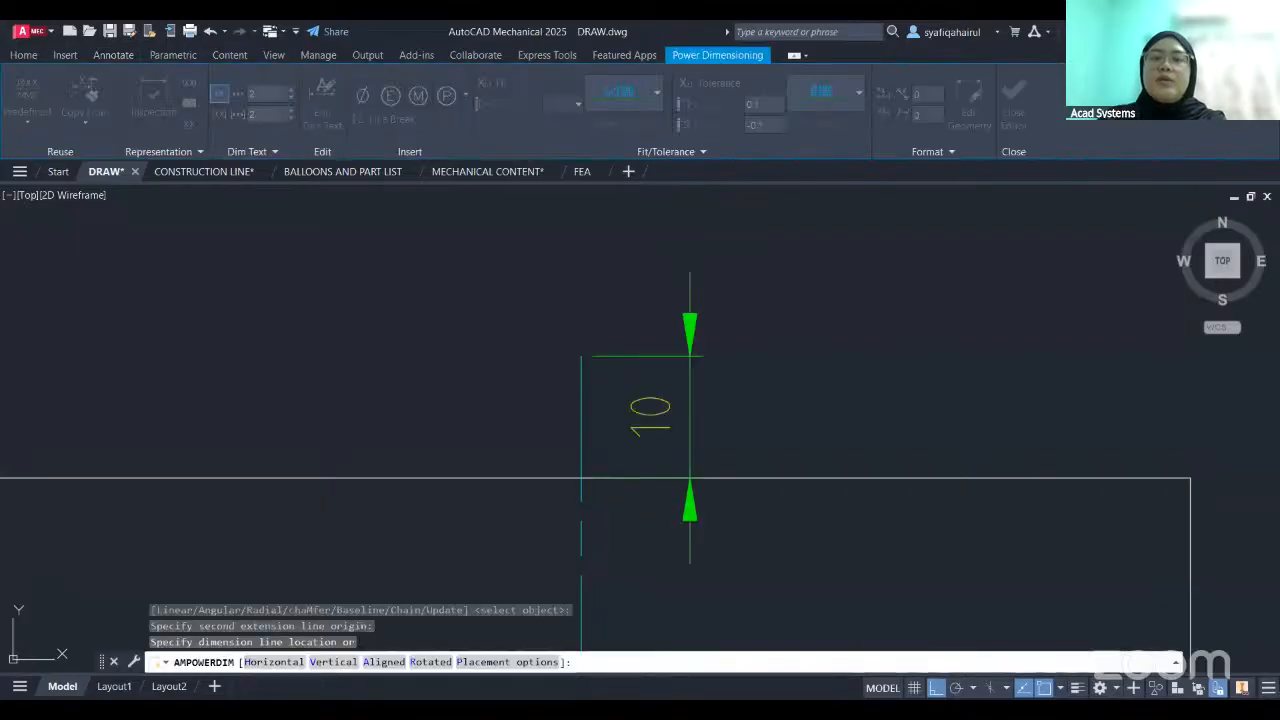
scroll(674, 250, down, 3)
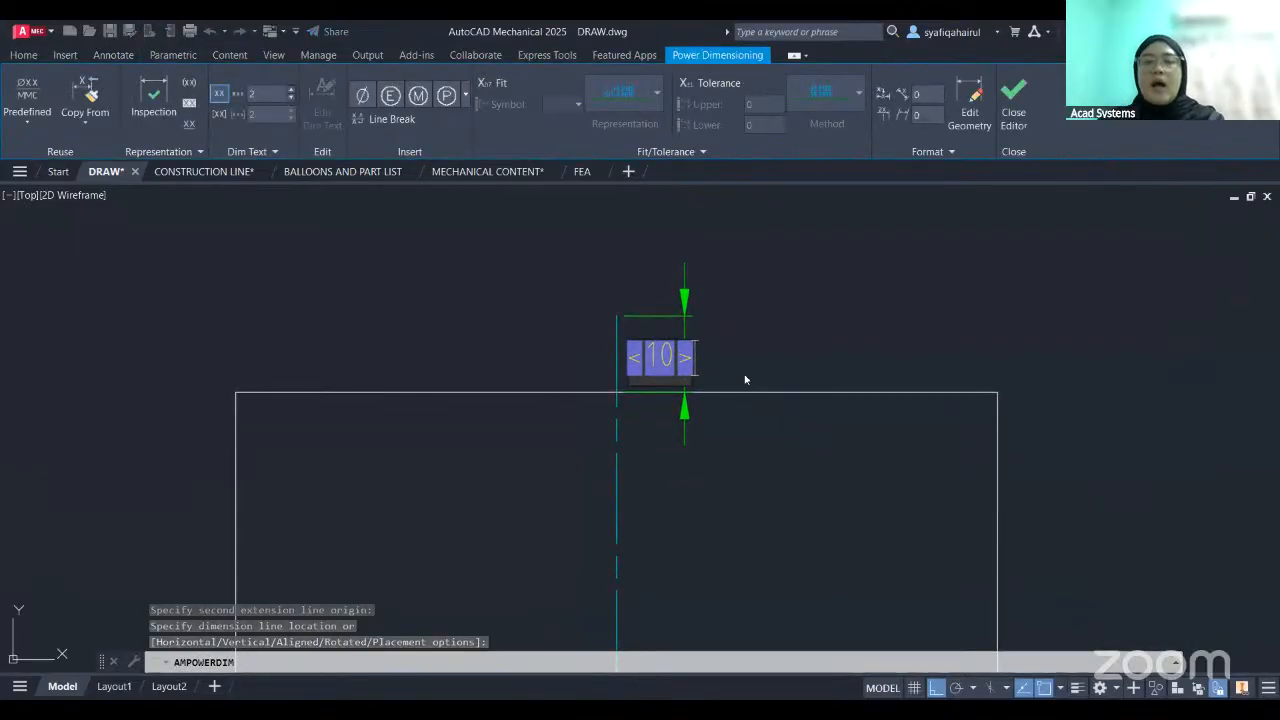
middle_drag(674, 491, 666, 460)
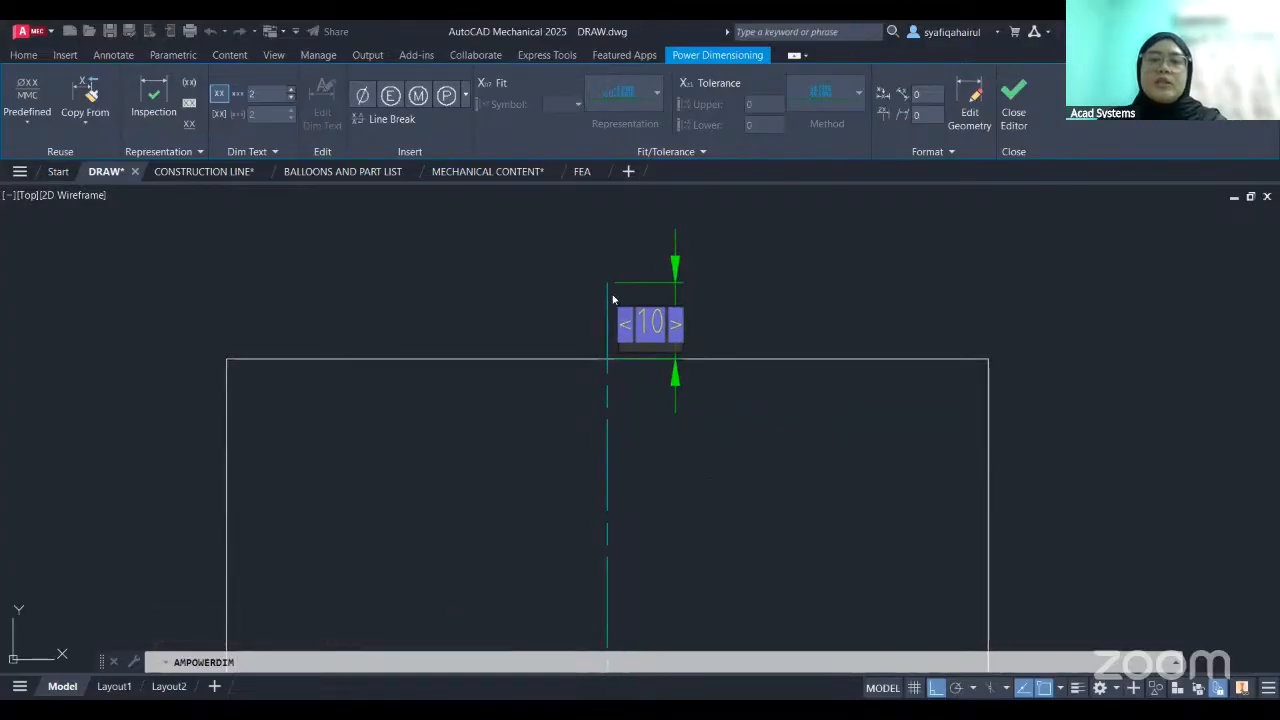
scroll(610, 294, up, 2)
middle_drag(623, 348, 627, 428)
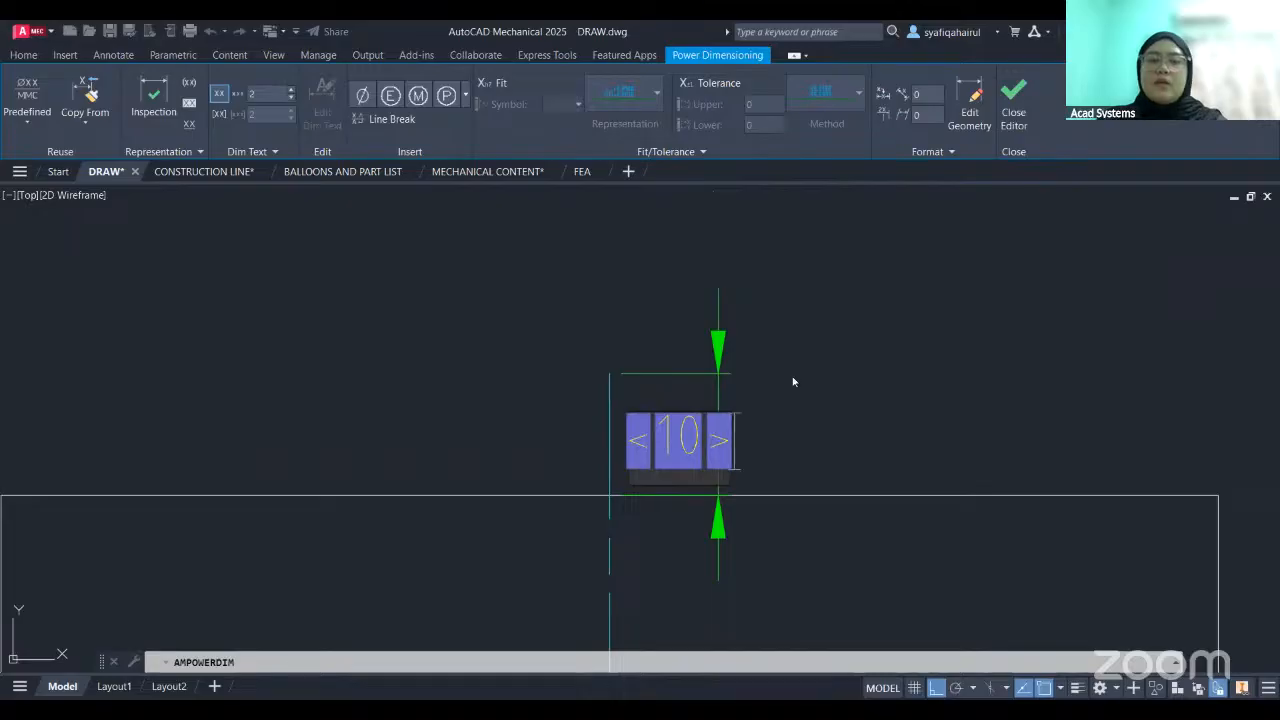
key(Escape)
key(Escape)
- Erase the redrawn centerline, leaving only the square
mouse_move(649, 512)
middle_down()
mouse_move(700, 380)
mouse_move(692, 332)
middle_up()
scroll(694, 340, down, 2)
click(650, 428)
key(Delete)
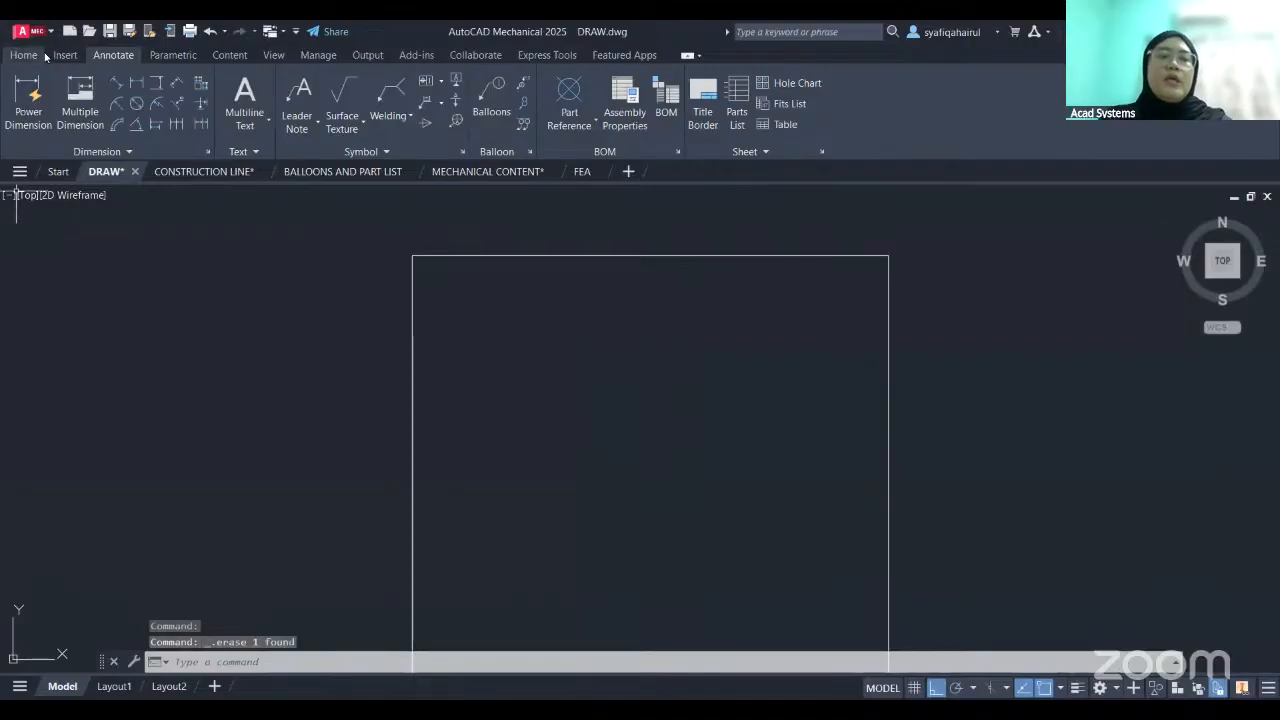
- Review the ISO standard's Dimension settings in the options and close them without making changes
click(24, 55)
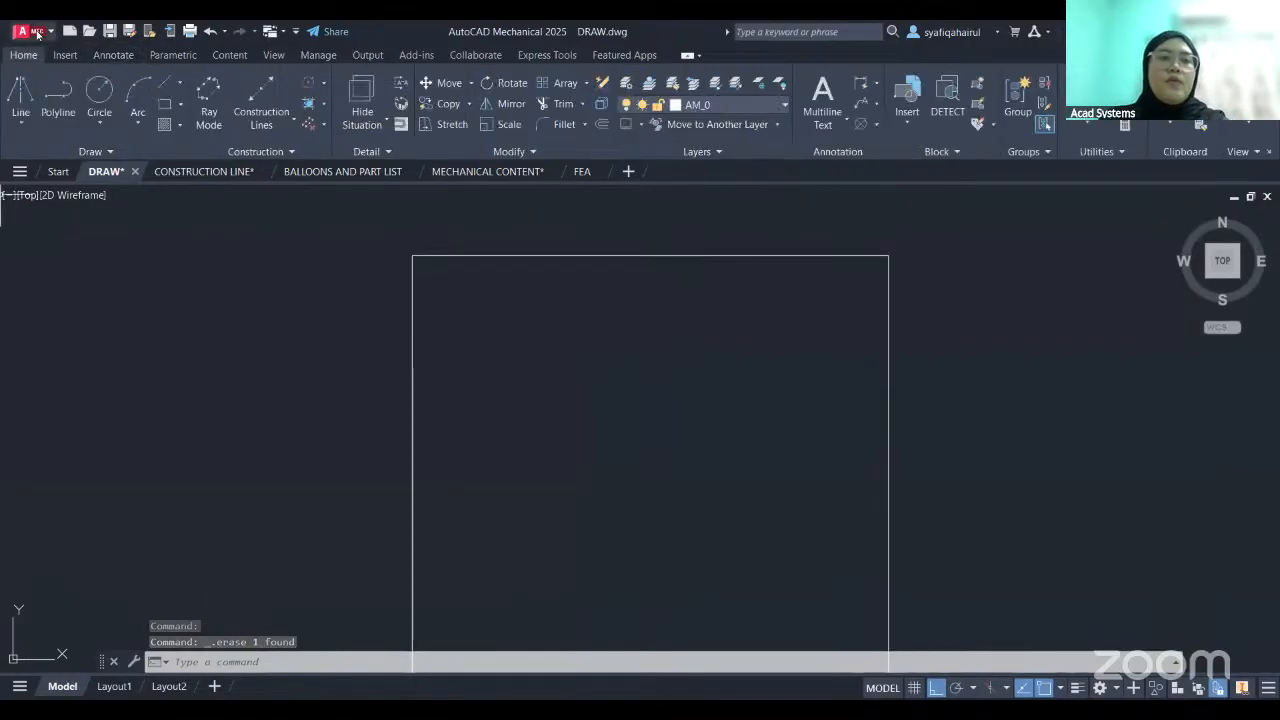
click(34, 32)
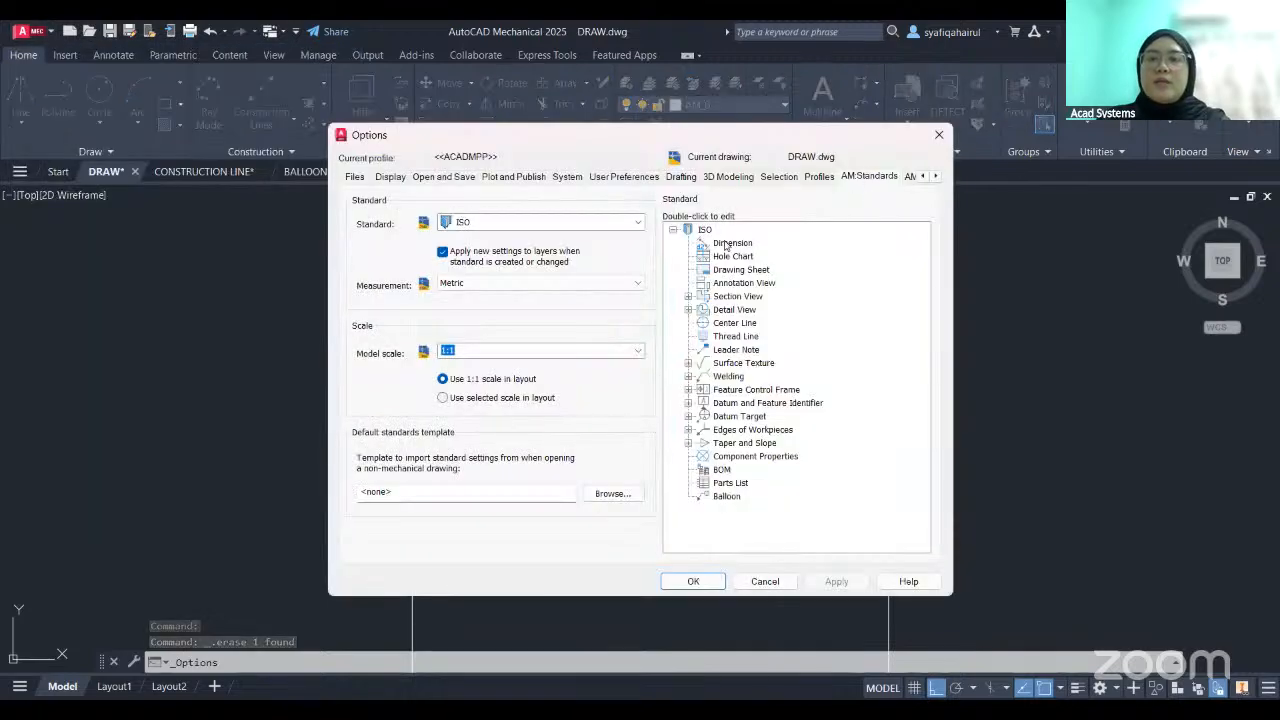
click(730, 243)
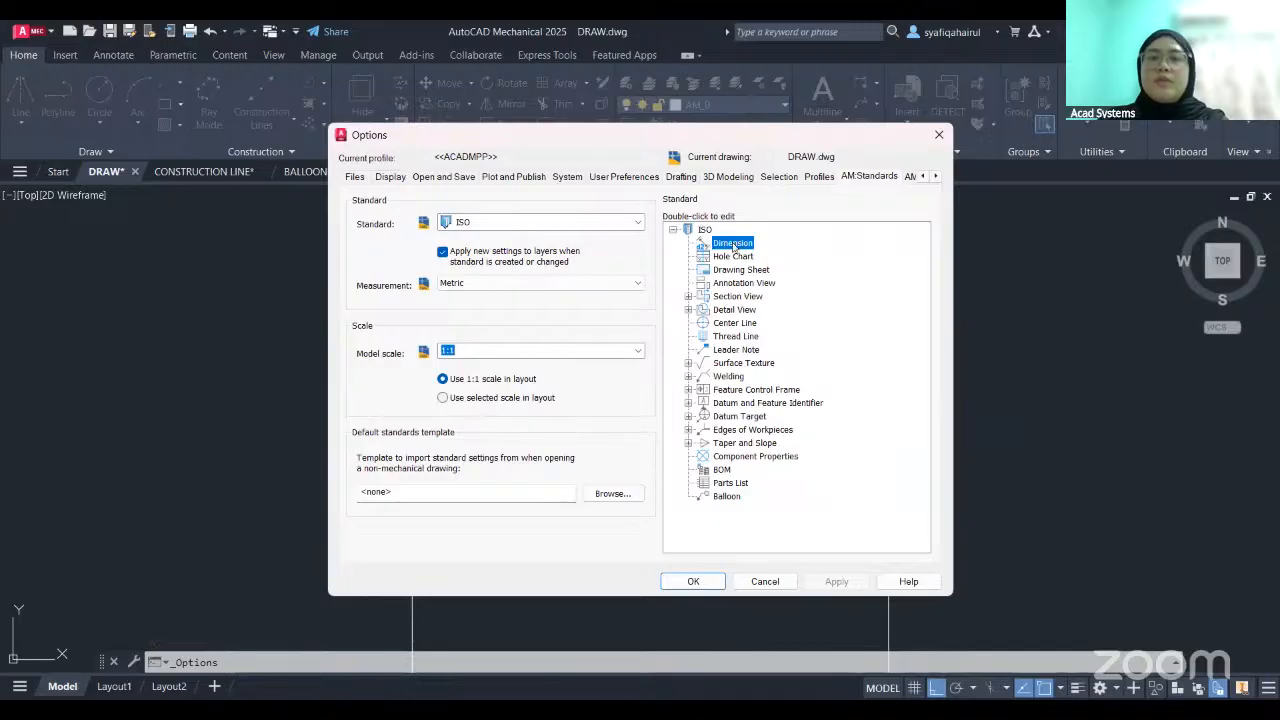
double_click(732, 244)
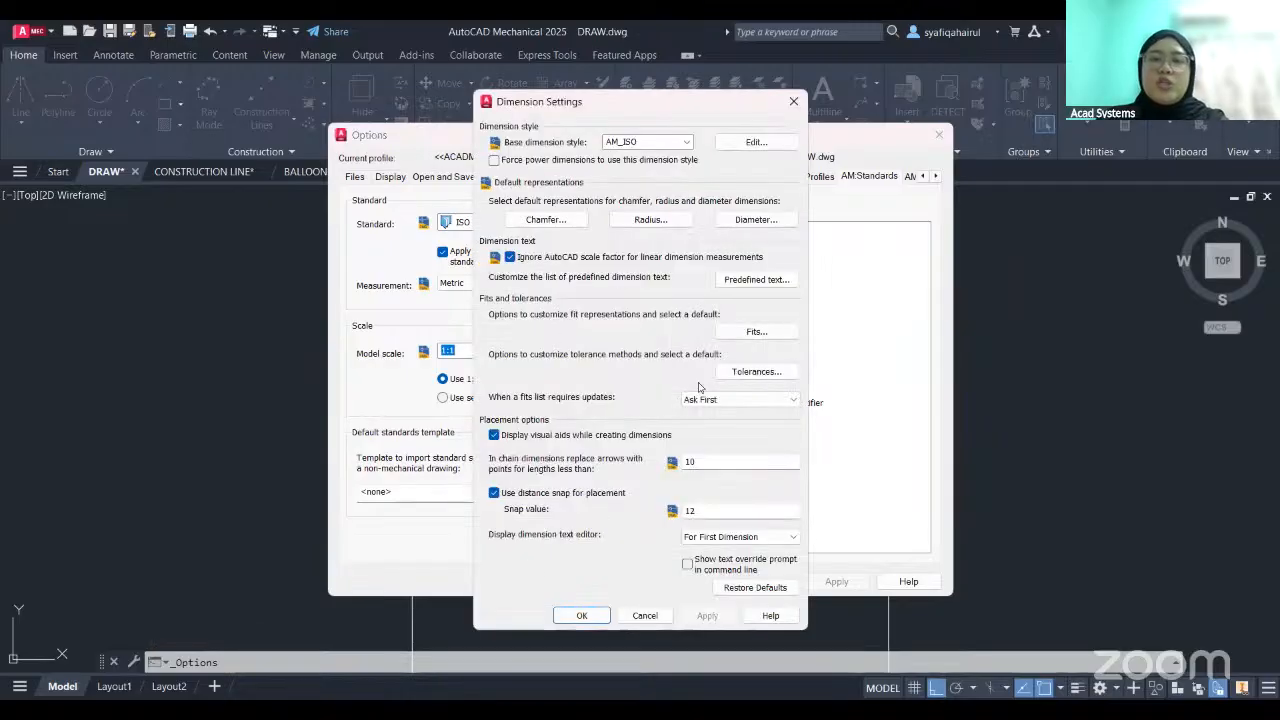
click(793, 101)
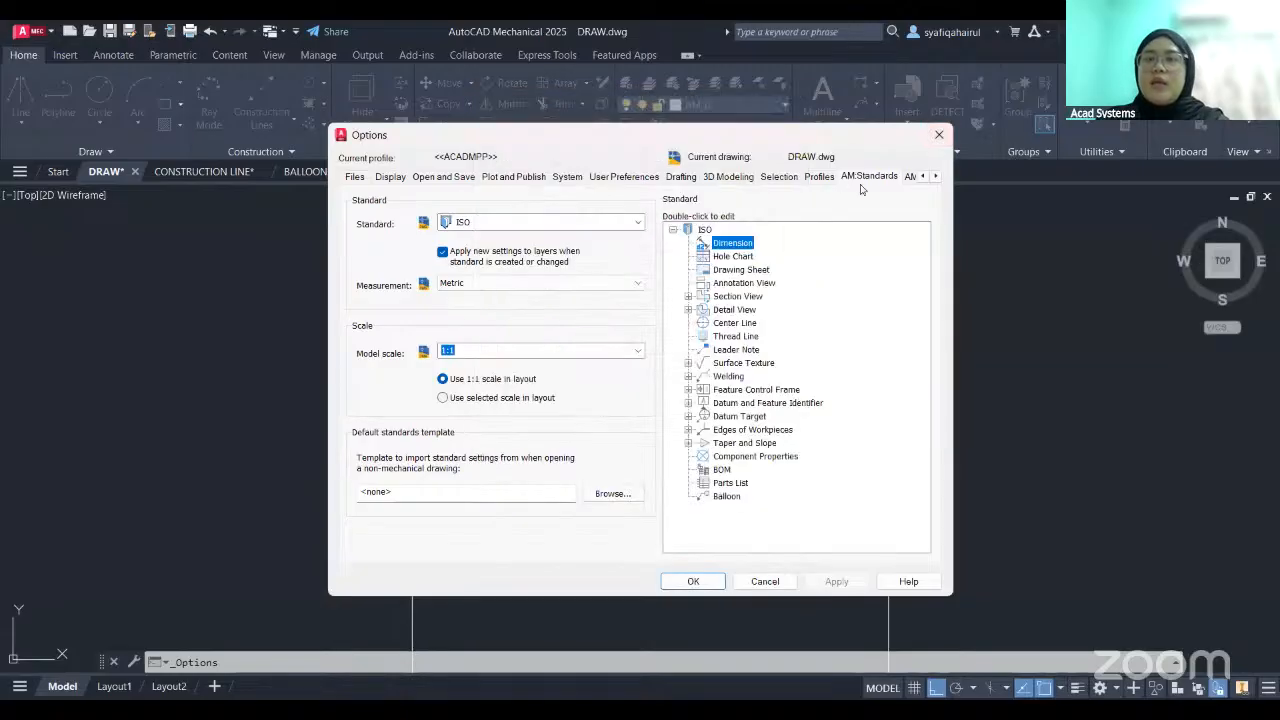
click(765, 581)
- Dimension the square's upper edge with Power Dimension, placing the dimension line above it at the snap distance
middle_drag(603, 444, 601, 444)
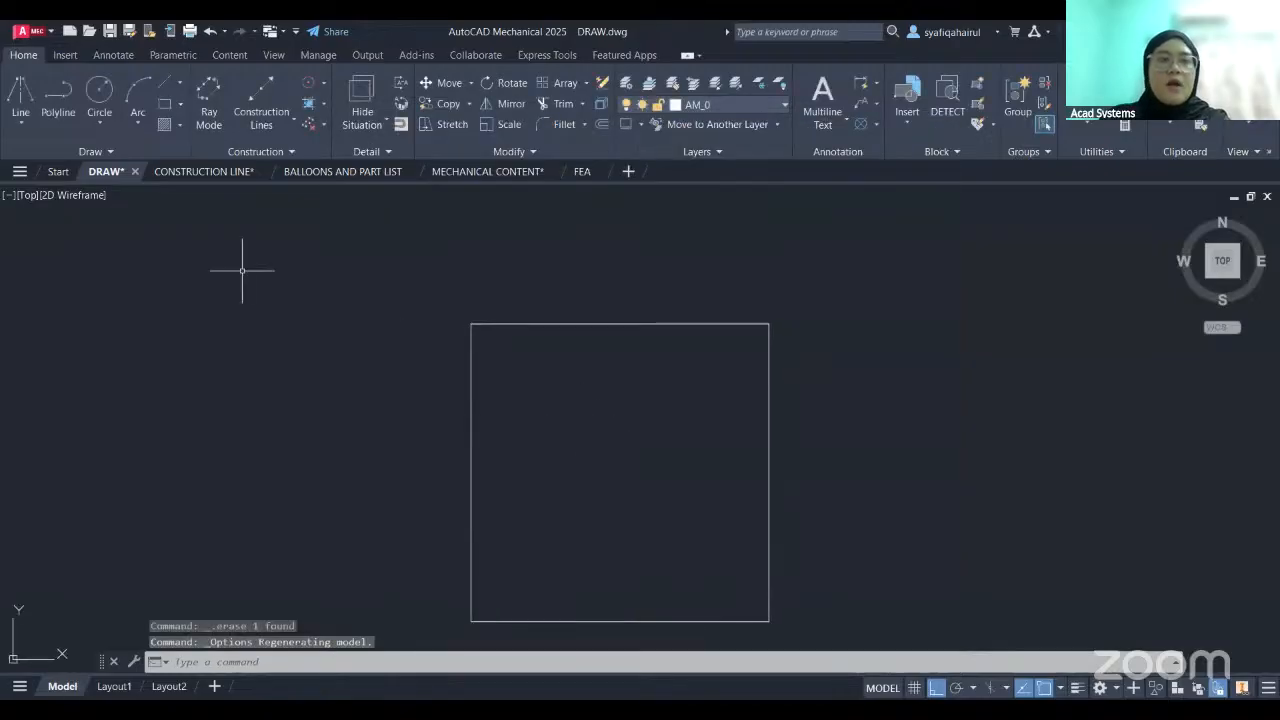
middle_drag(537, 374, 519, 366)
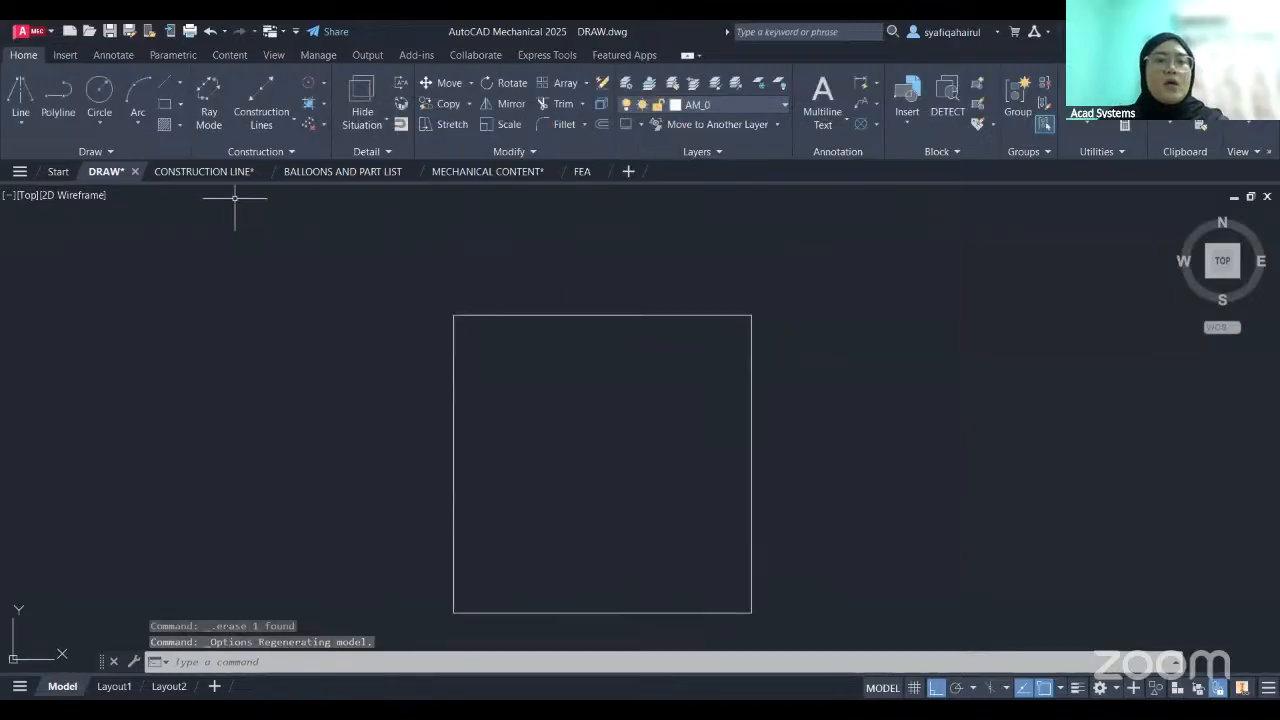
middle_drag(648, 261, 574, 286)
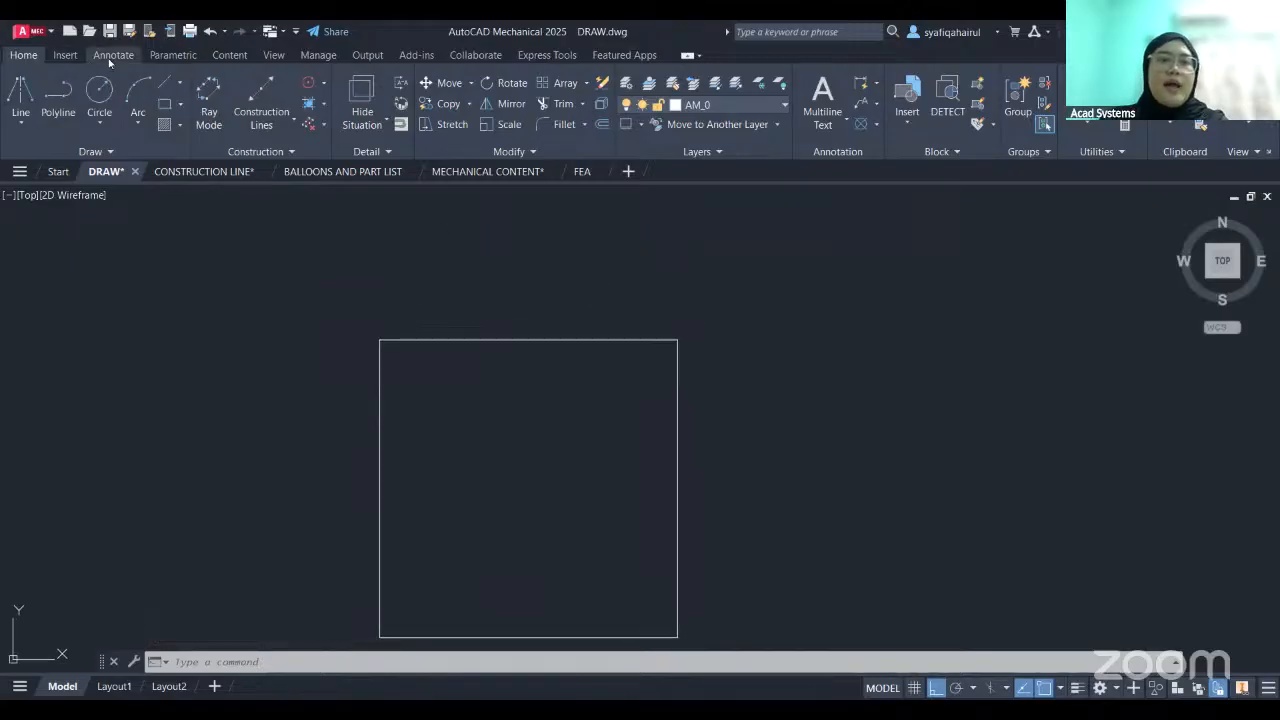
click(112, 56)
click(33, 108)
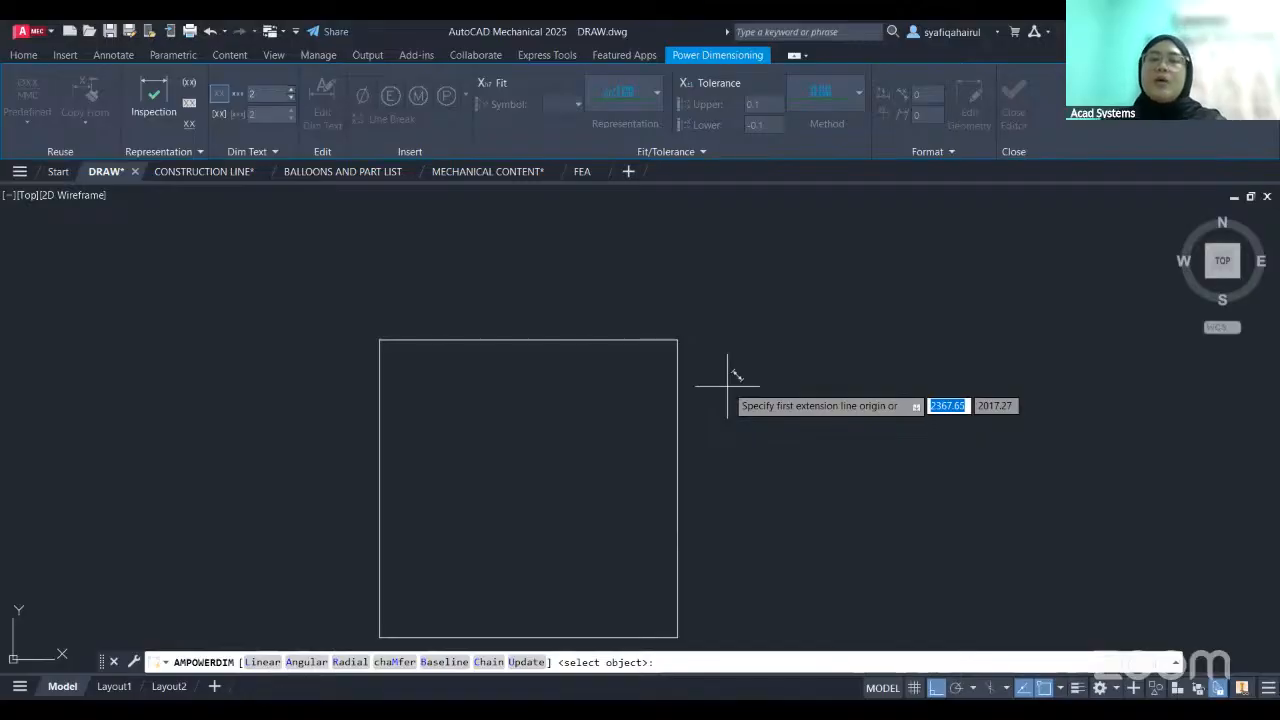
click(565, 340)
scroll(561, 300, up, 4)
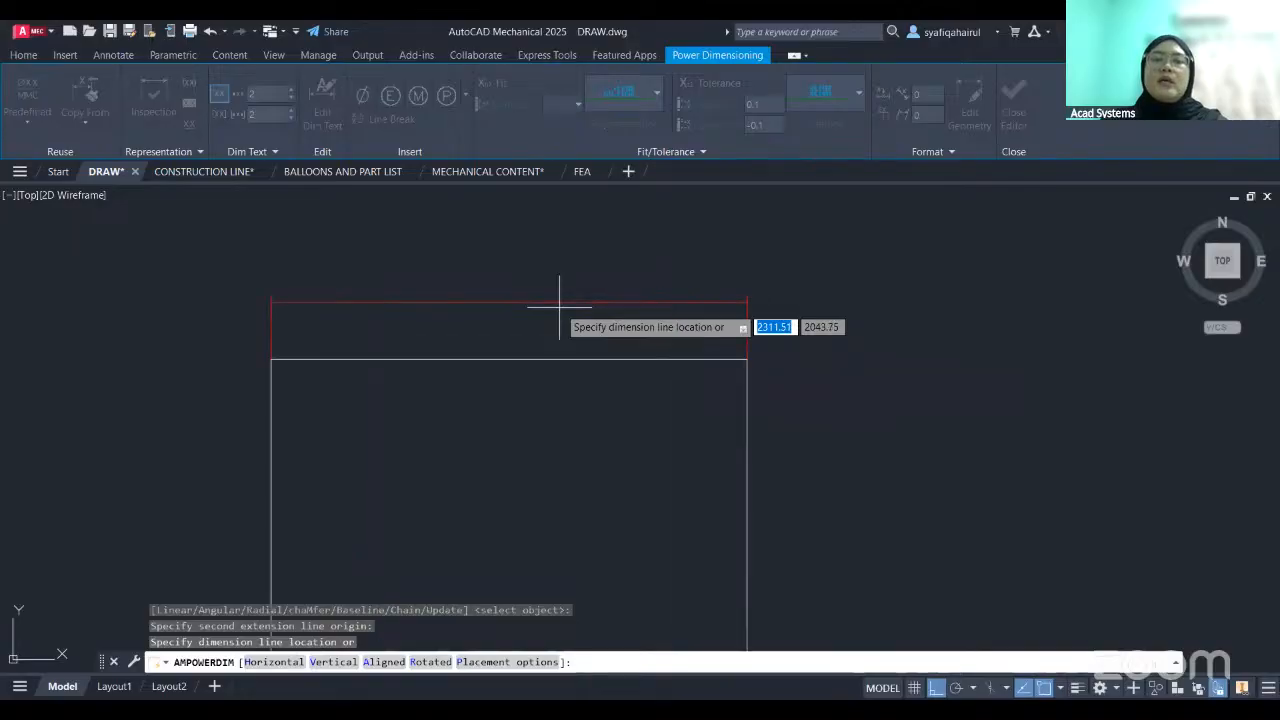
middle_drag(563, 294, 633, 338)
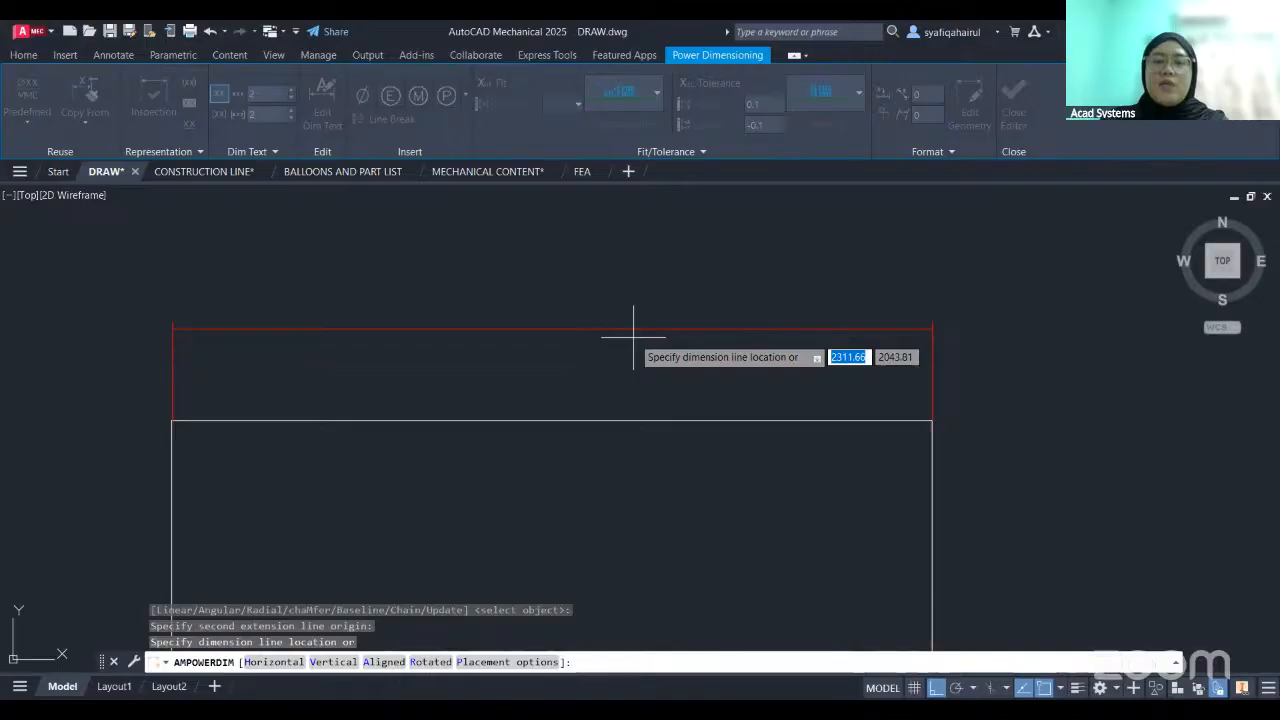
middle_drag(633, 338, 577, 424)
click(607, 408)
middle_drag(632, 380, 607, 228)
- Dimension the height of the square along its right edge and end the Power Dimension command
click(910, 425)
middle_drag(897, 467, 892, 417)
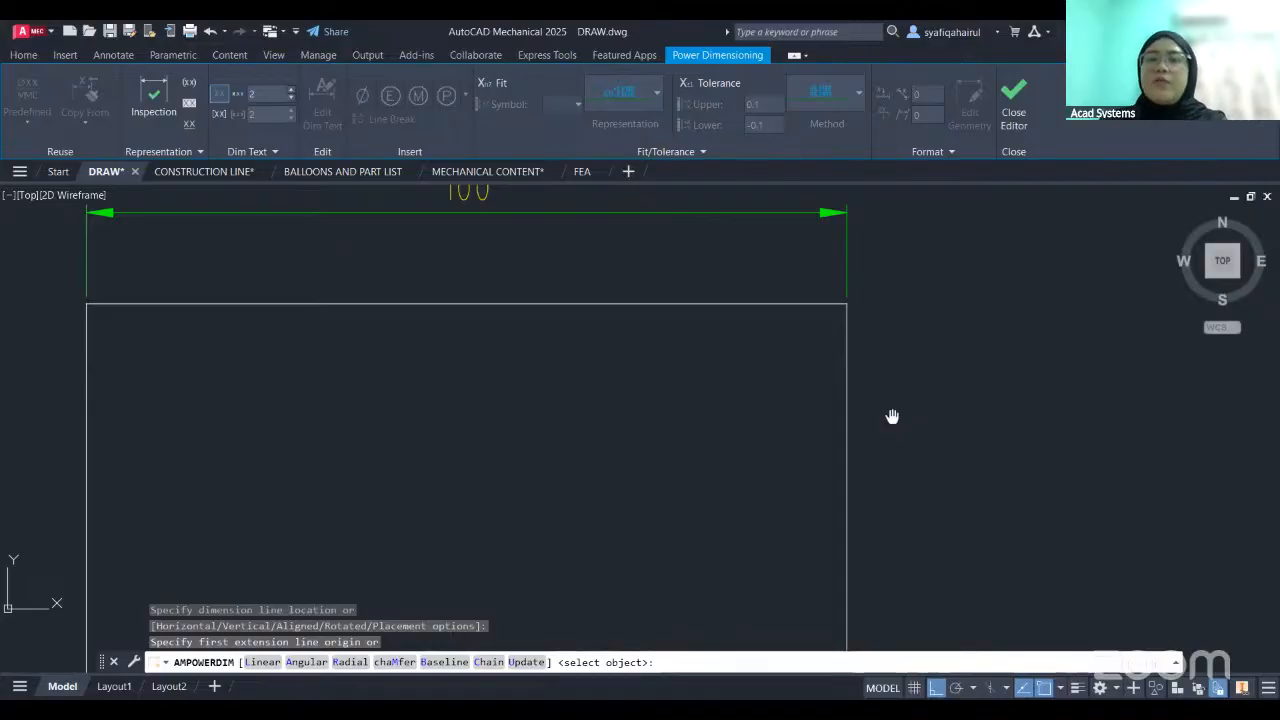
scroll(827, 282, down, 4)
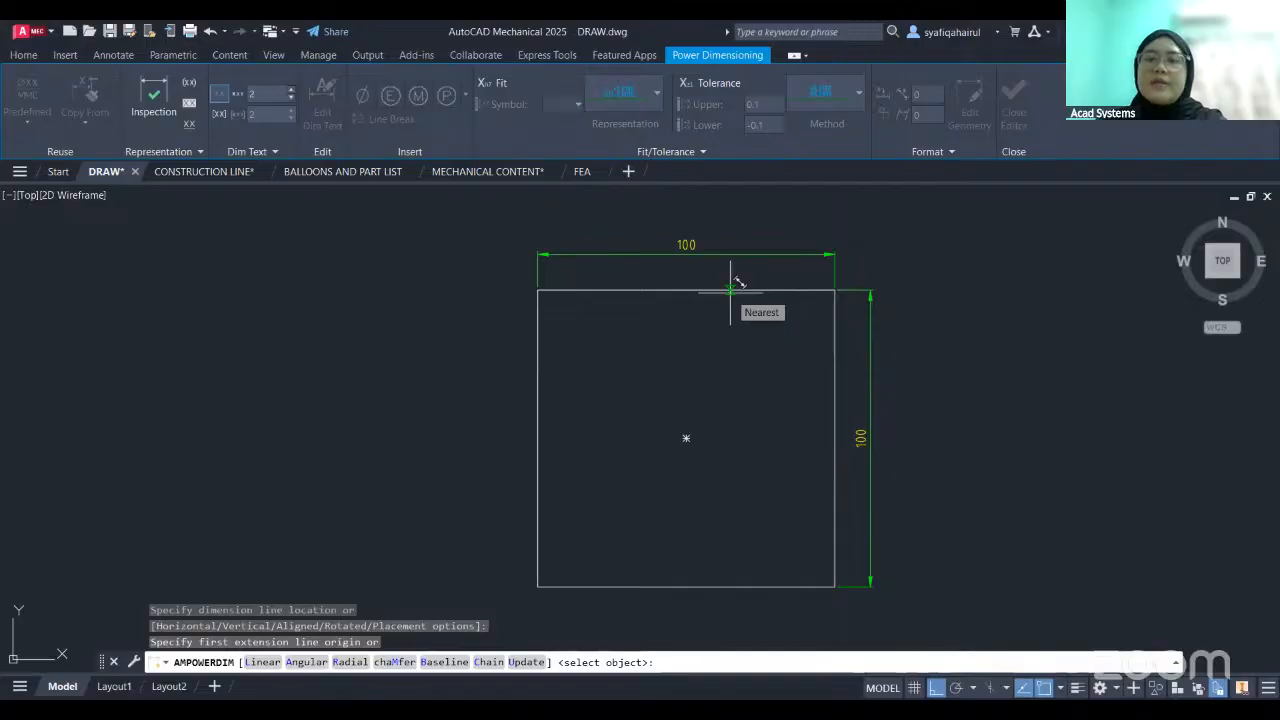
scroll(871, 306, up, 2)
key(Escape)
key(Escape)
- Erase the horizontal and vertical dimensions from the square
click(857, 338)
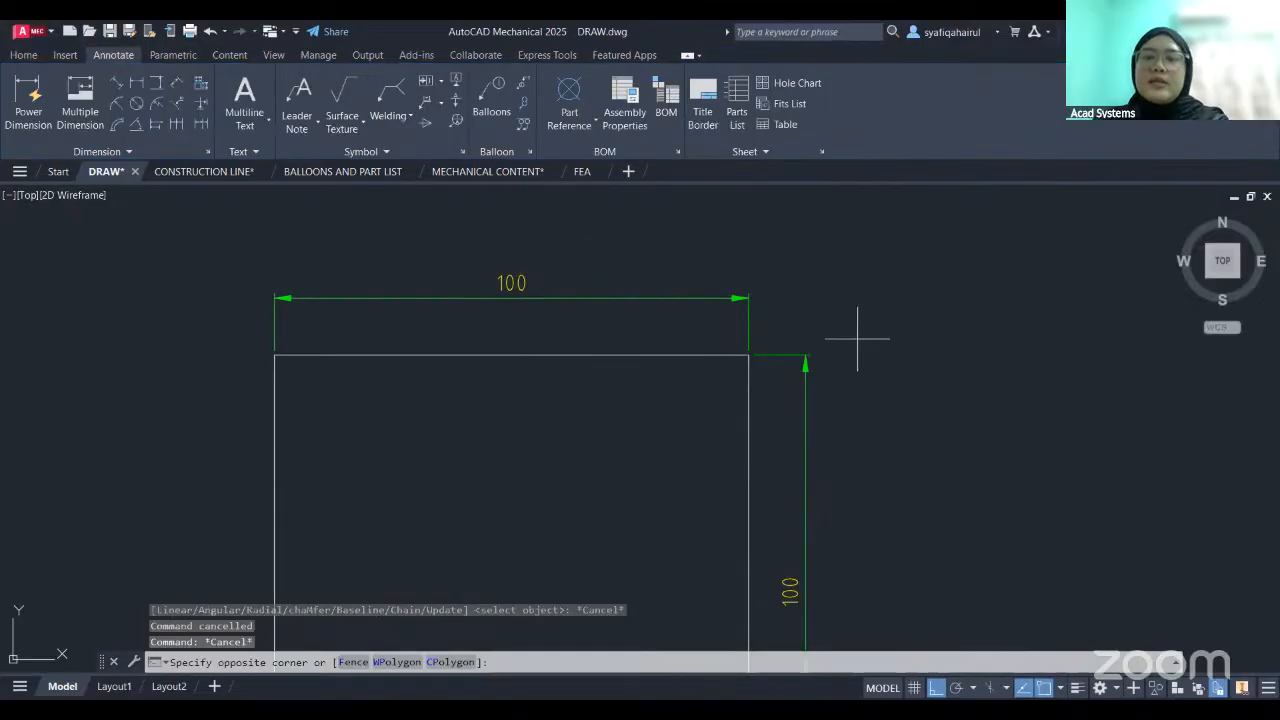
click(700, 275)
key(Delete)
middle_drag(455, 306, 497, 277)
scroll(497, 277, down, 2)
middle_drag(371, 265, 441, 300)
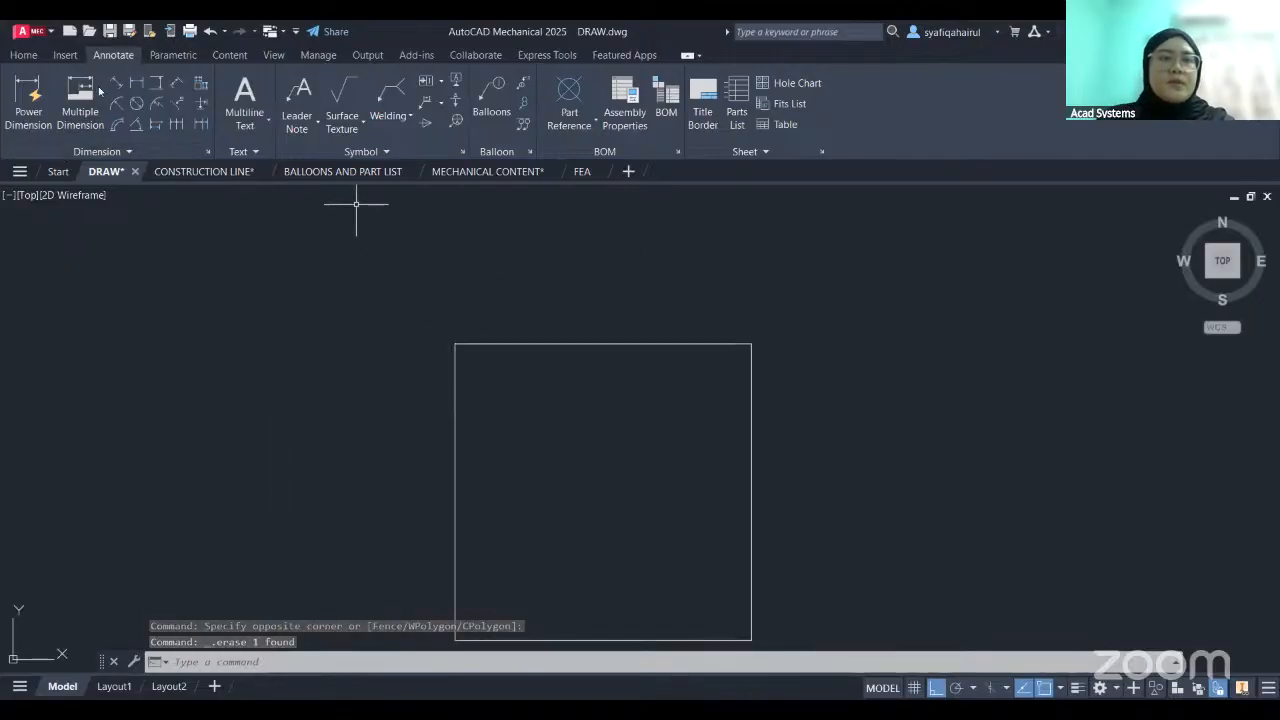
- Switch to the CONSTRUCTION LINE drawing and look over the construction line types offered in the Construction Lines dialog
click(185, 172)
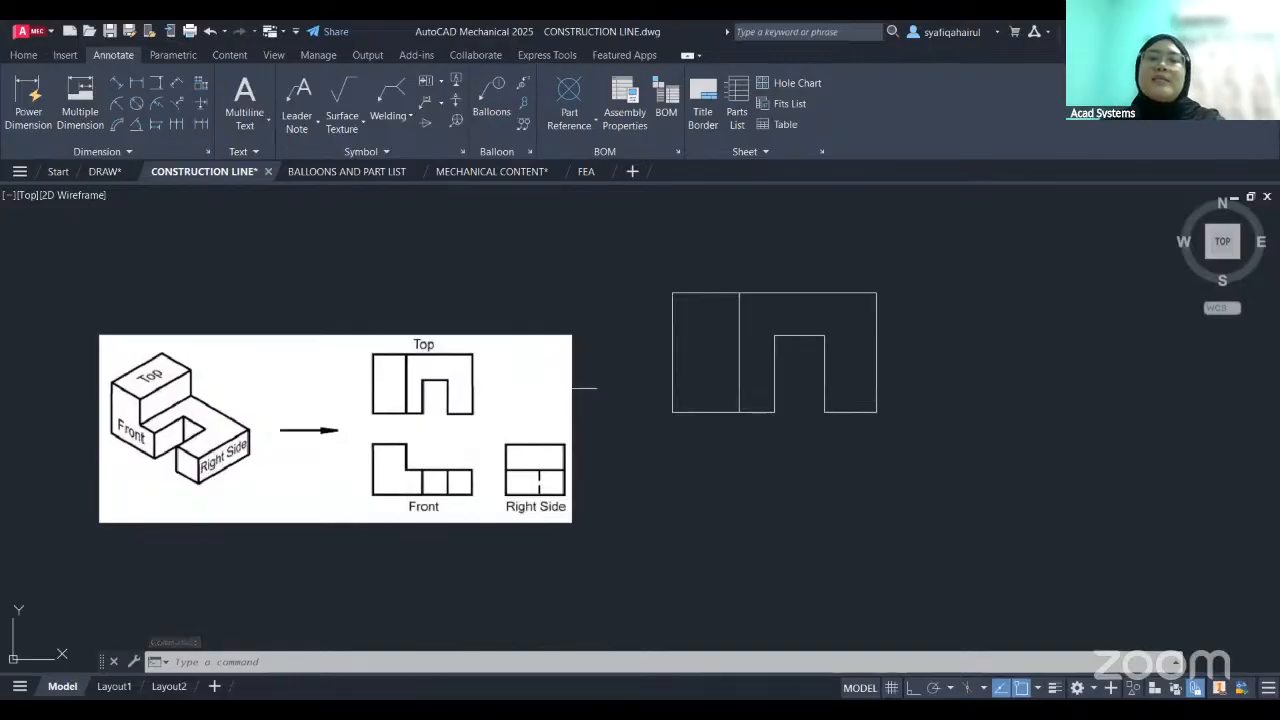
middle_drag(652, 411, 629, 360)
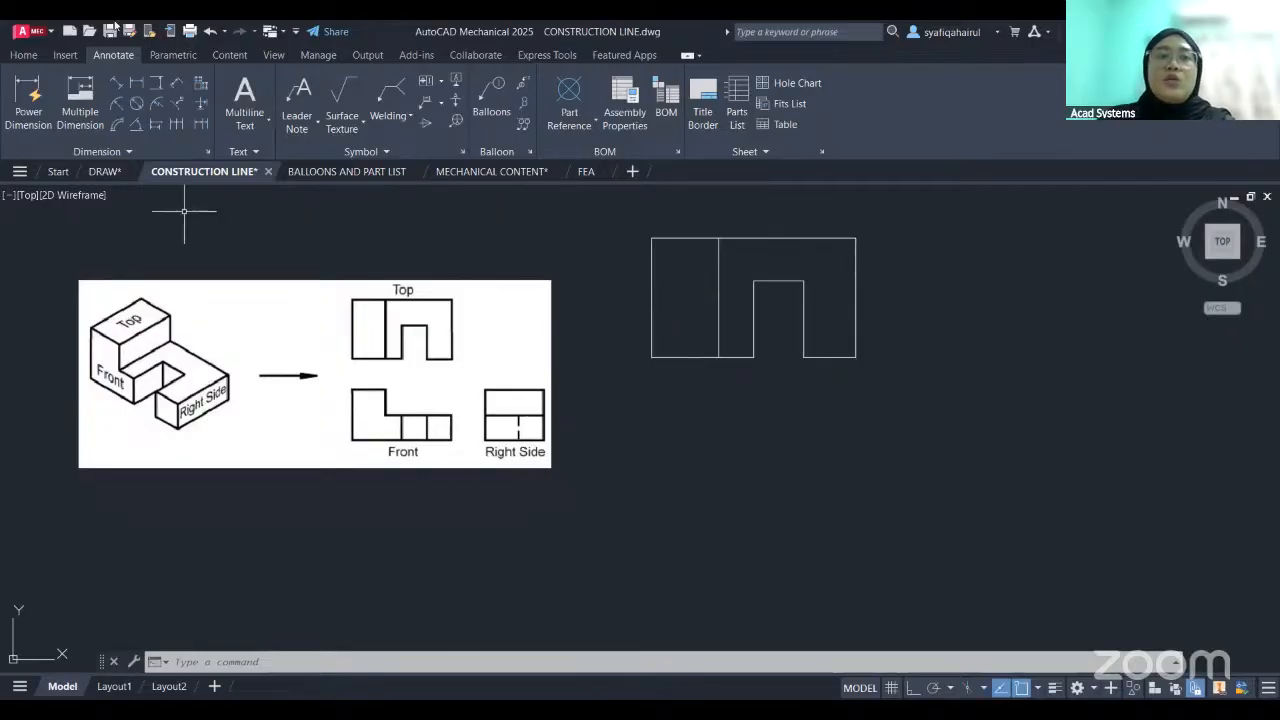
click(25, 57)
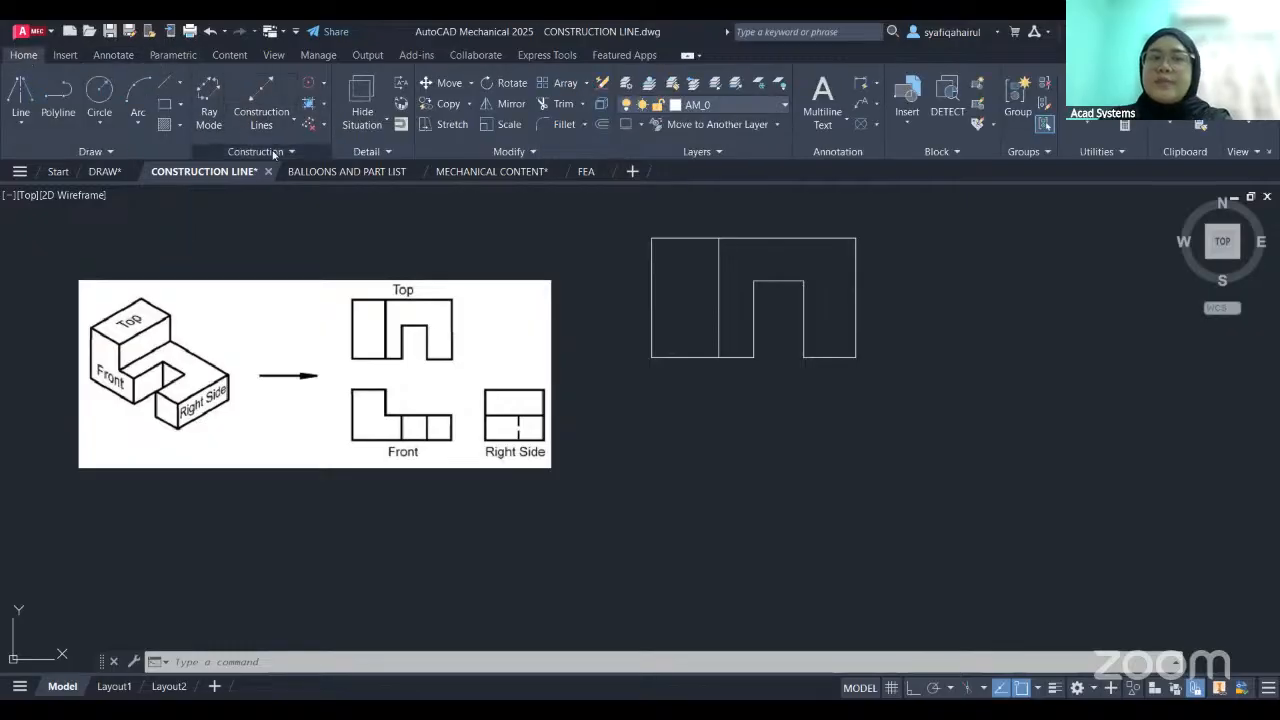
click(269, 94)
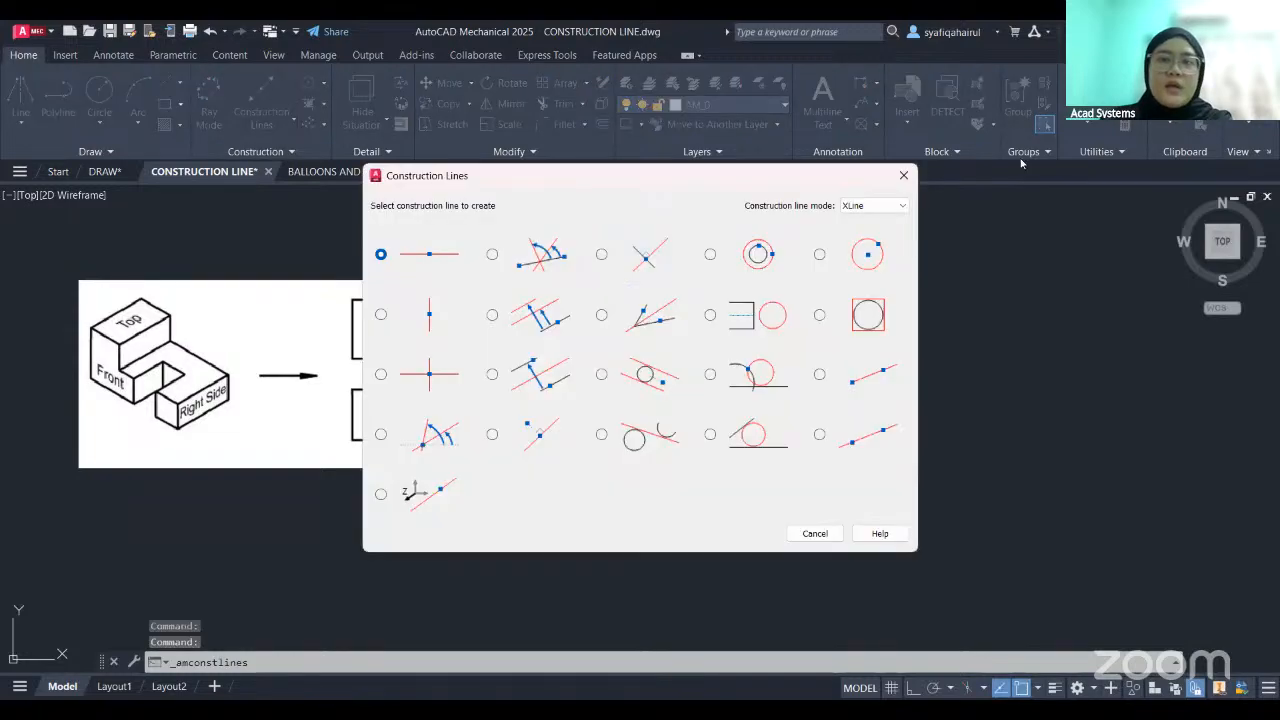
- Create automatic construction lines from the whole top-view outline, using the option that extends them in all four directions
click(263, 131)
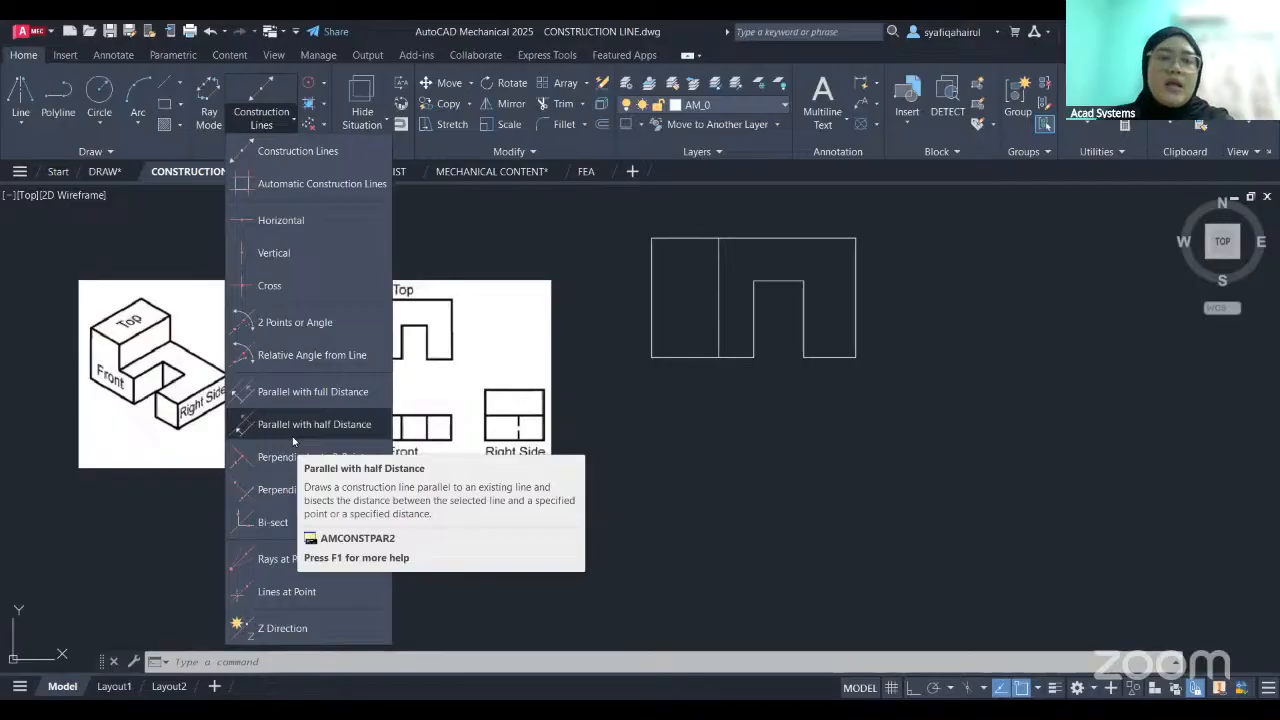
click(284, 186)
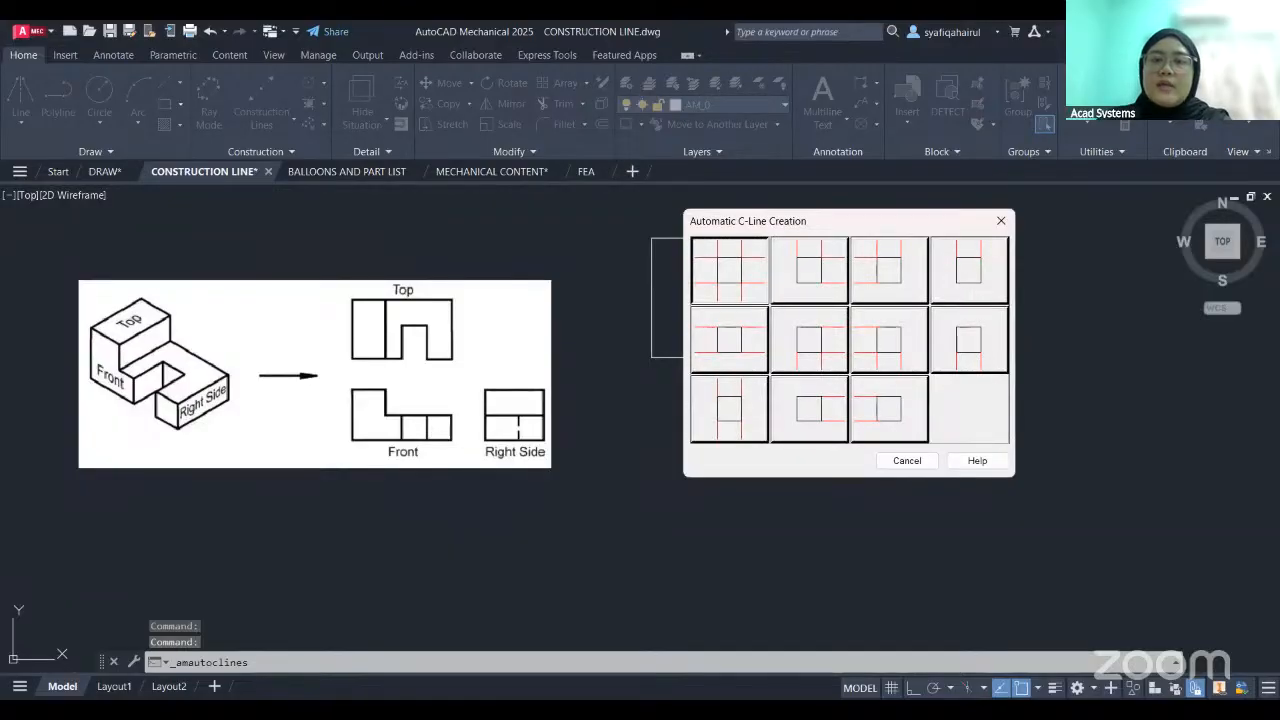
click(729, 270)
click(628, 217)
click(893, 400)
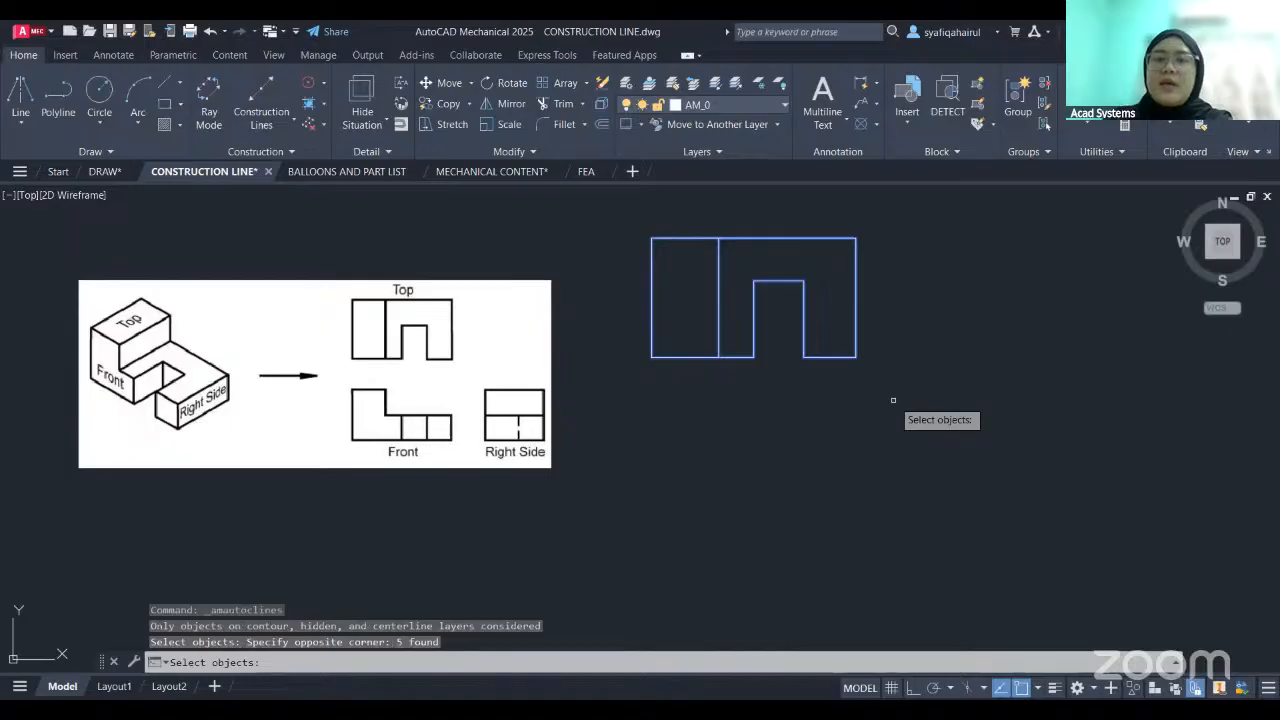
key(Return)
- Examine how far the horizontal and vertical construction lines extend around the top view and the reference image
scroll(743, 443, down, 2)
scroll(706, 337, up, 2)
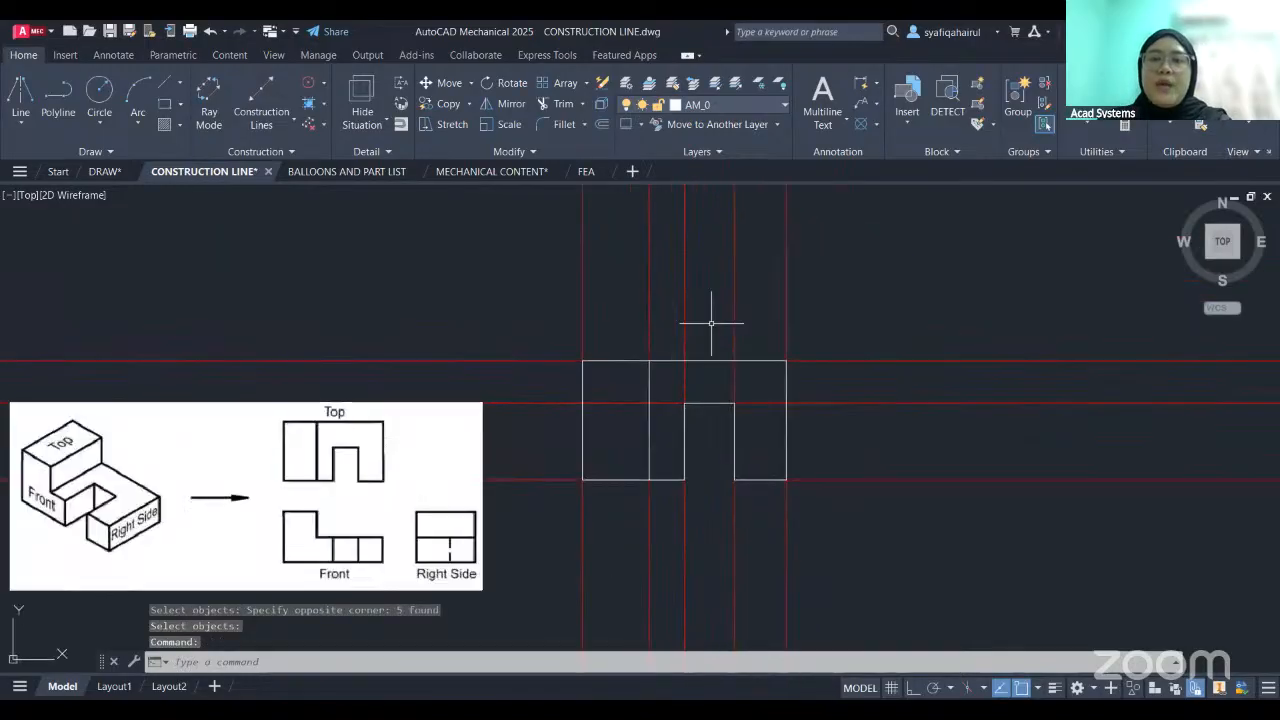
middle_drag(1063, 453, 1007, 429)
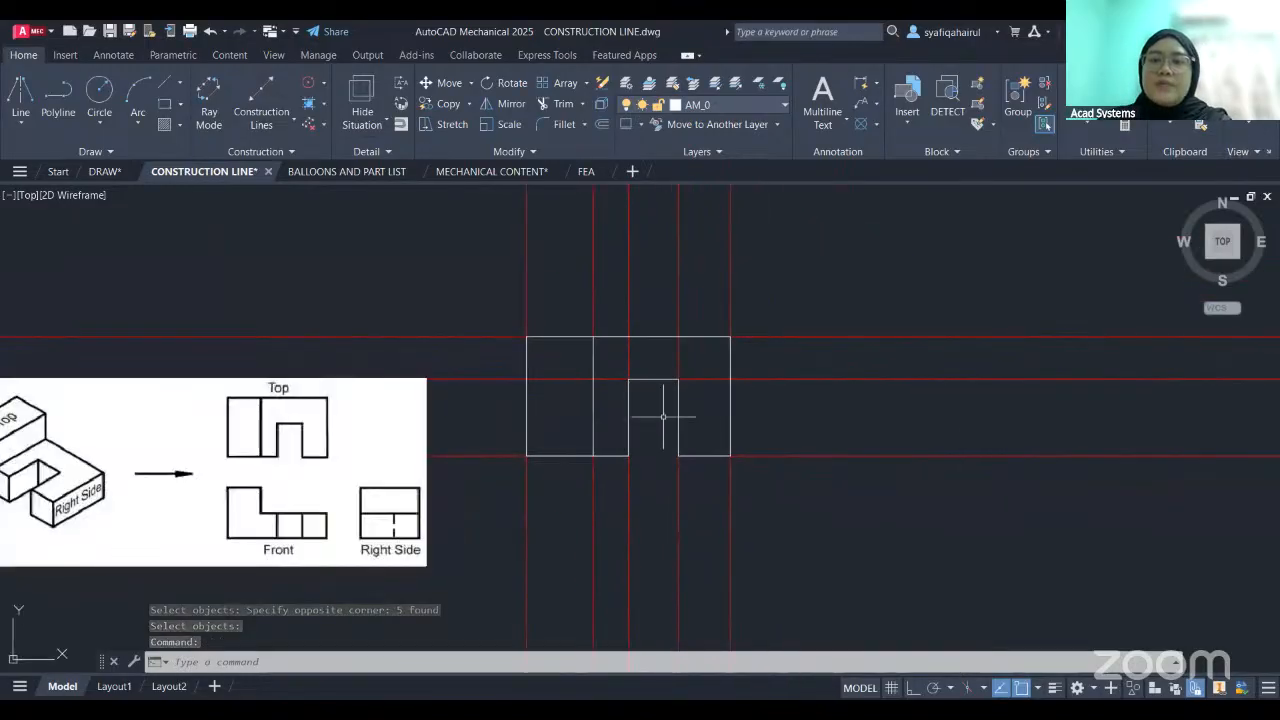
middle_drag(637, 362, 711, 334)
middle_drag(1011, 337, 928, 353)
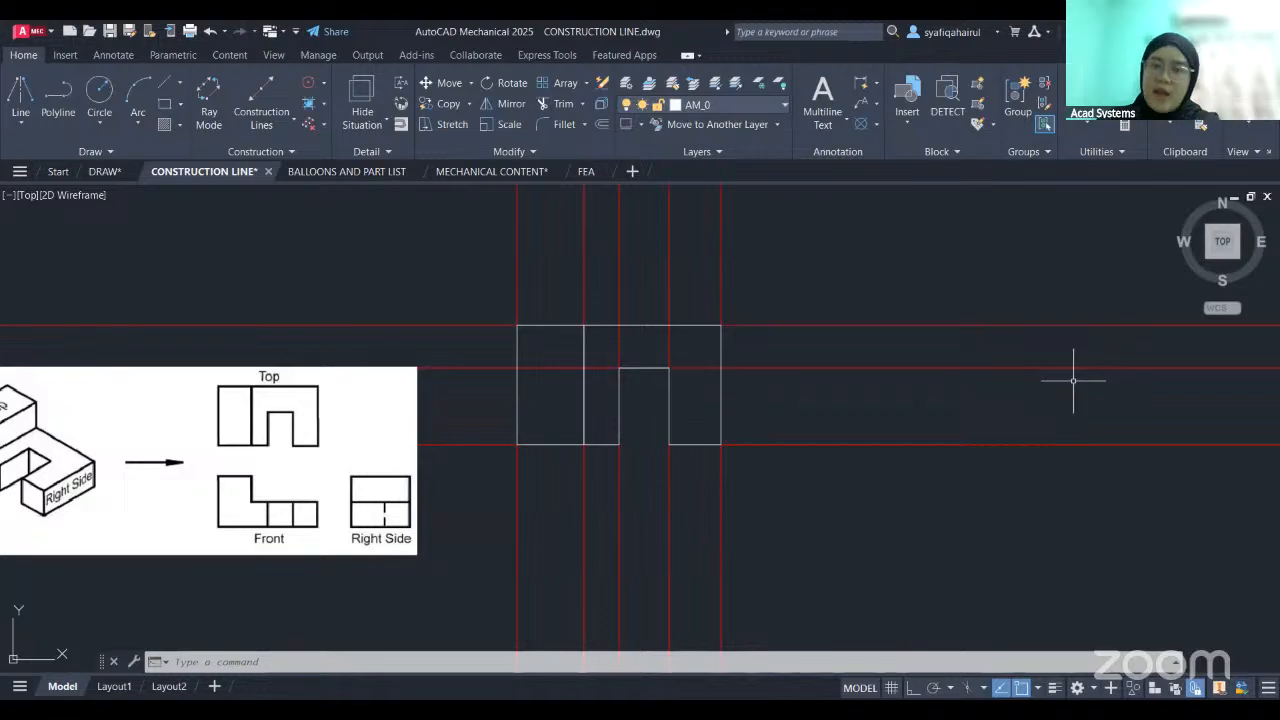
scroll(889, 371, down, 13)
scroll(632, 416, down, 2)
middle_drag(512, 425, 616, 428)
scroll(872, 356, up, 6)
scroll(1125, 405, up, 4)
middle_drag(1022, 560, 926, 270)
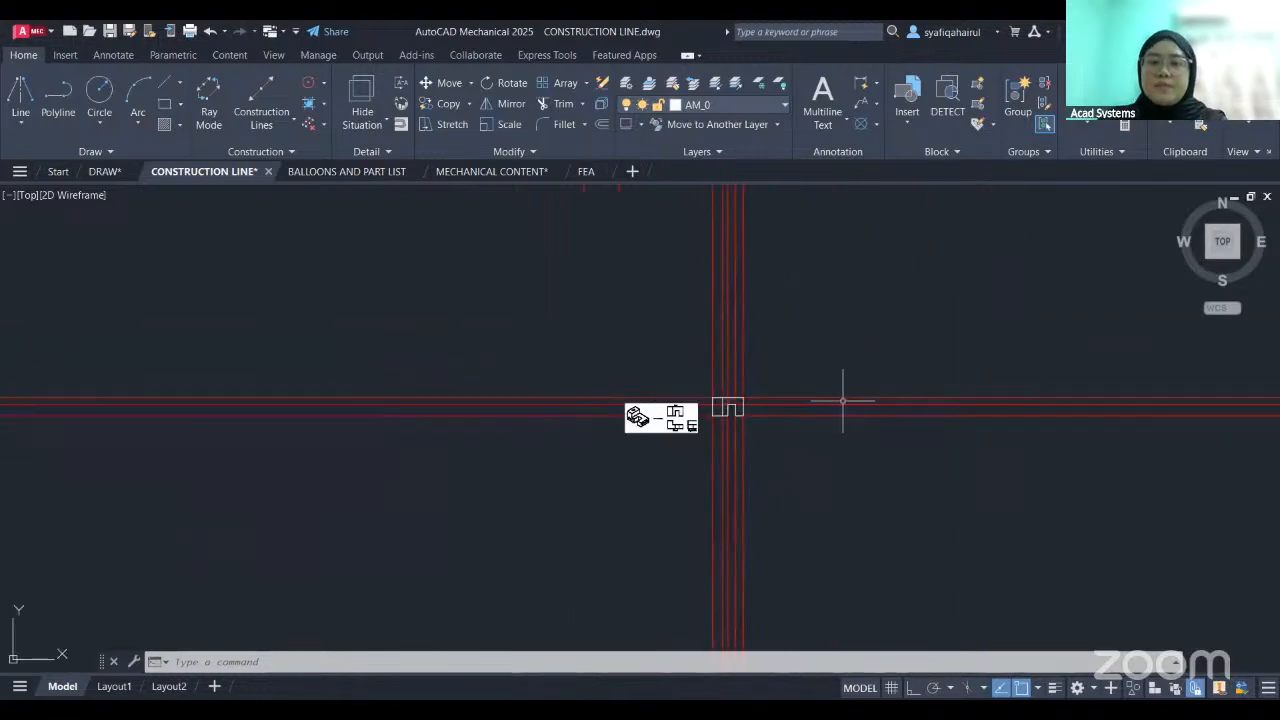
- Examine the construction lines running below and beside the top view and compare them with the Front and Right Side reference views
scroll(727, 416, up, 4)
scroll(800, 455, up, 3)
scroll(957, 366, up, 6)
middle_drag(957, 366, 710, 378)
scroll(710, 378, down, 6)
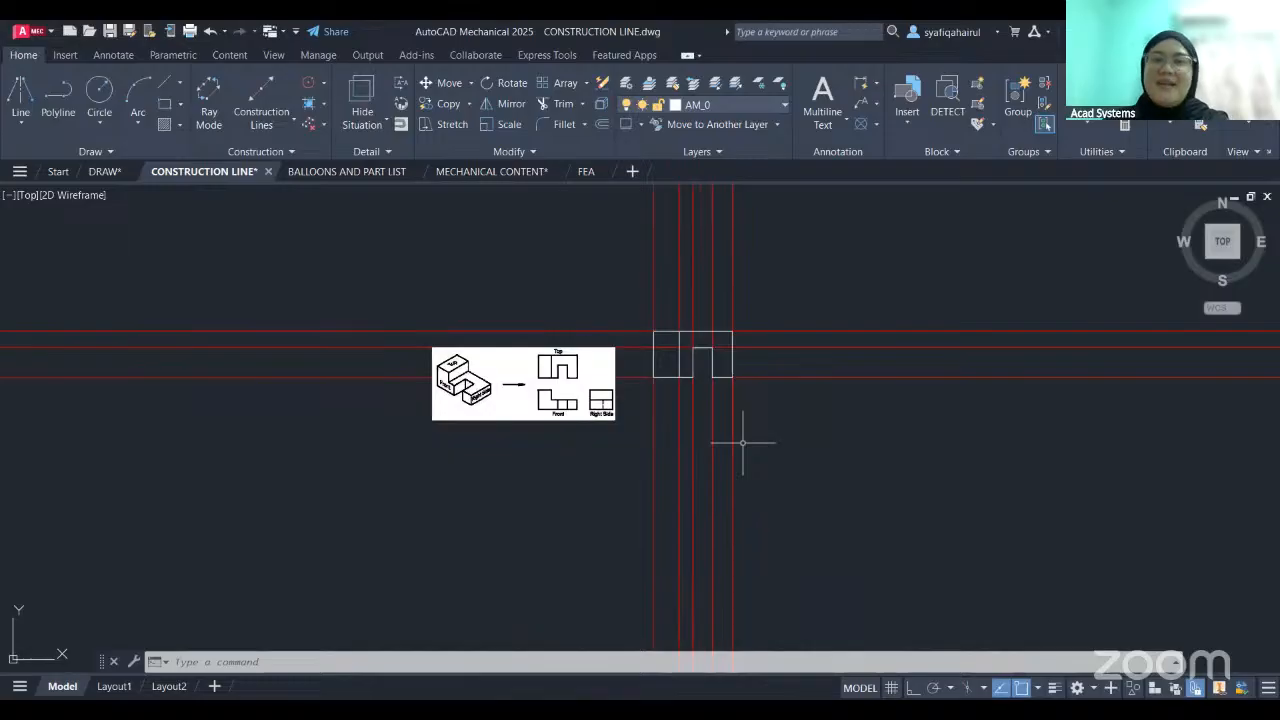
scroll(742, 442, up, 2)
scroll(700, 420, up, 4)
middle_drag(674, 409, 752, 267)
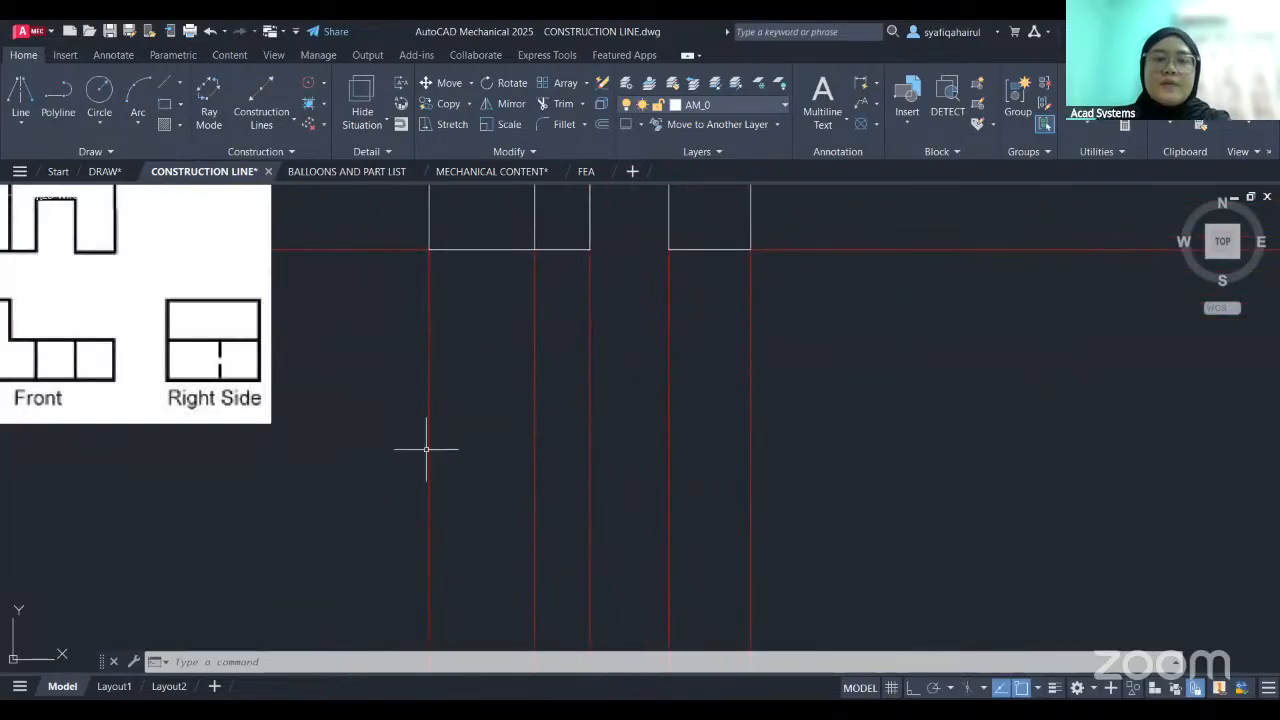
scroll(414, 486, down, 2)
mouse_move(414, 486)
middle_down()
mouse_move(495, 380)
mouse_move(525, 406)
middle_up()
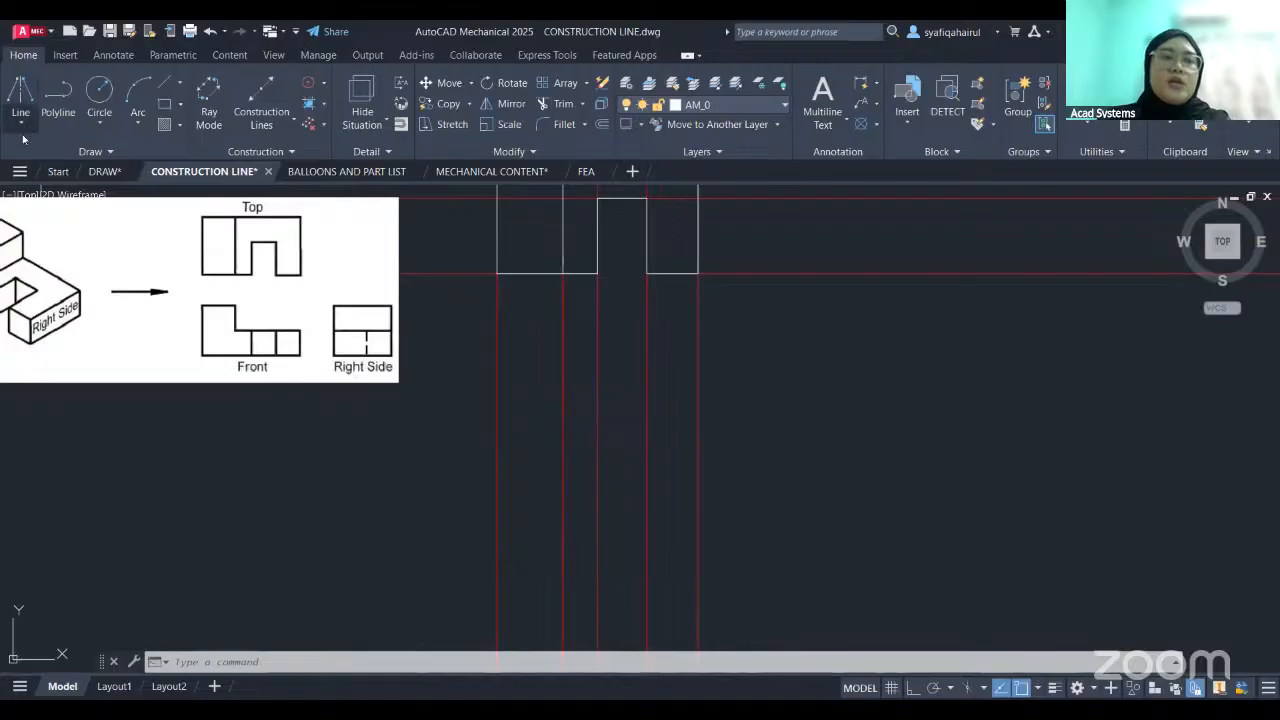
- Draw the stepped front view outline below the top view between the vertical construction lines, with two vertical edges in its lower part
click(29, 122)
click(131, 217)
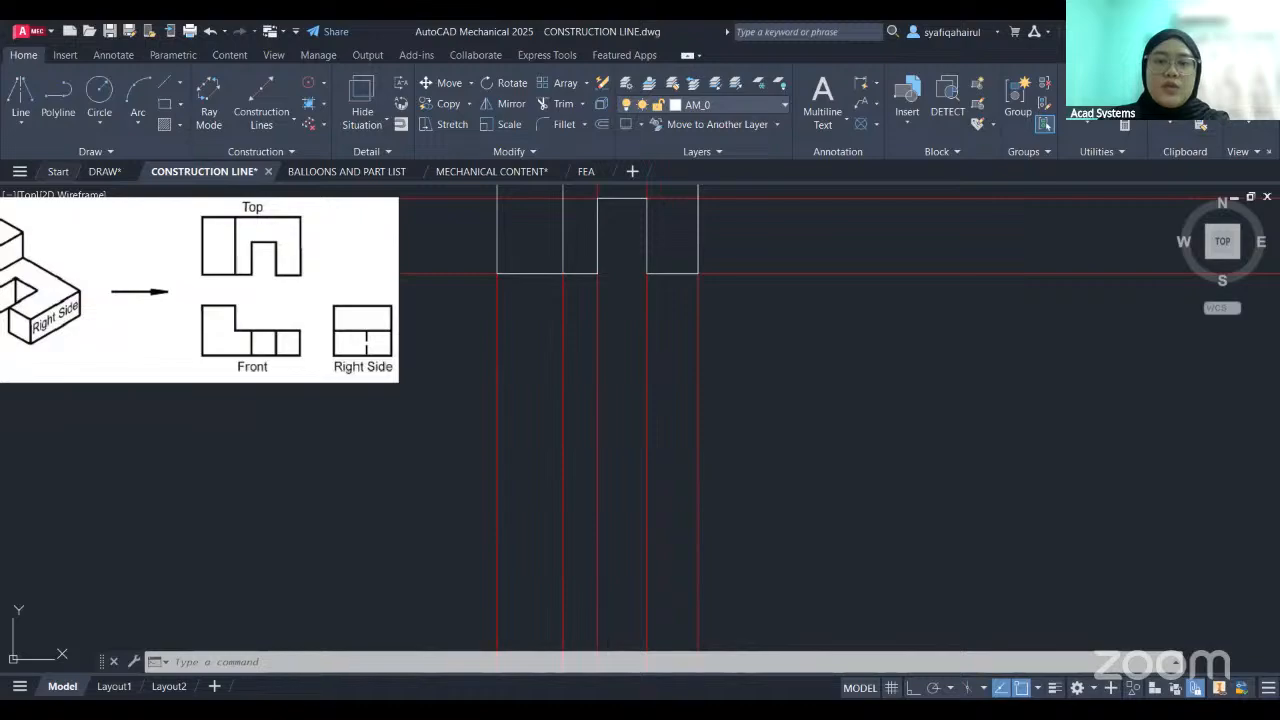
click(497, 380)
click(698, 380)
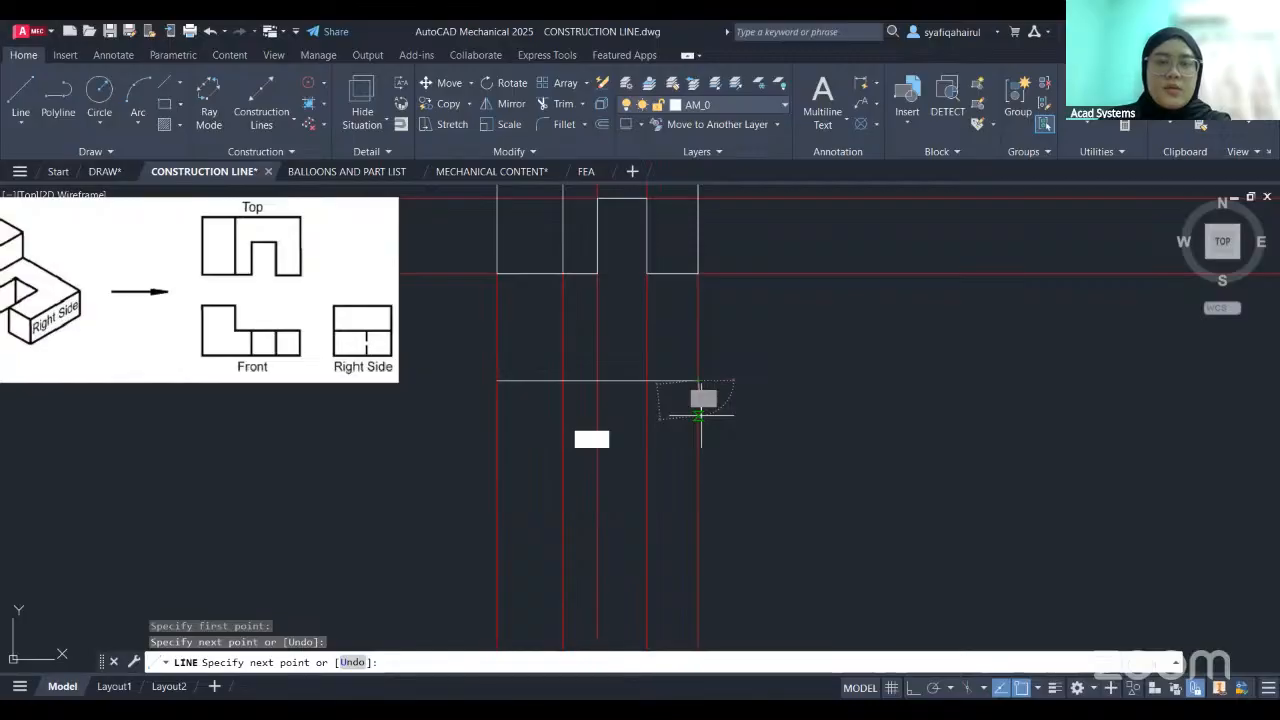
key(ctrl+z)
click(563, 380)
click(563, 453)
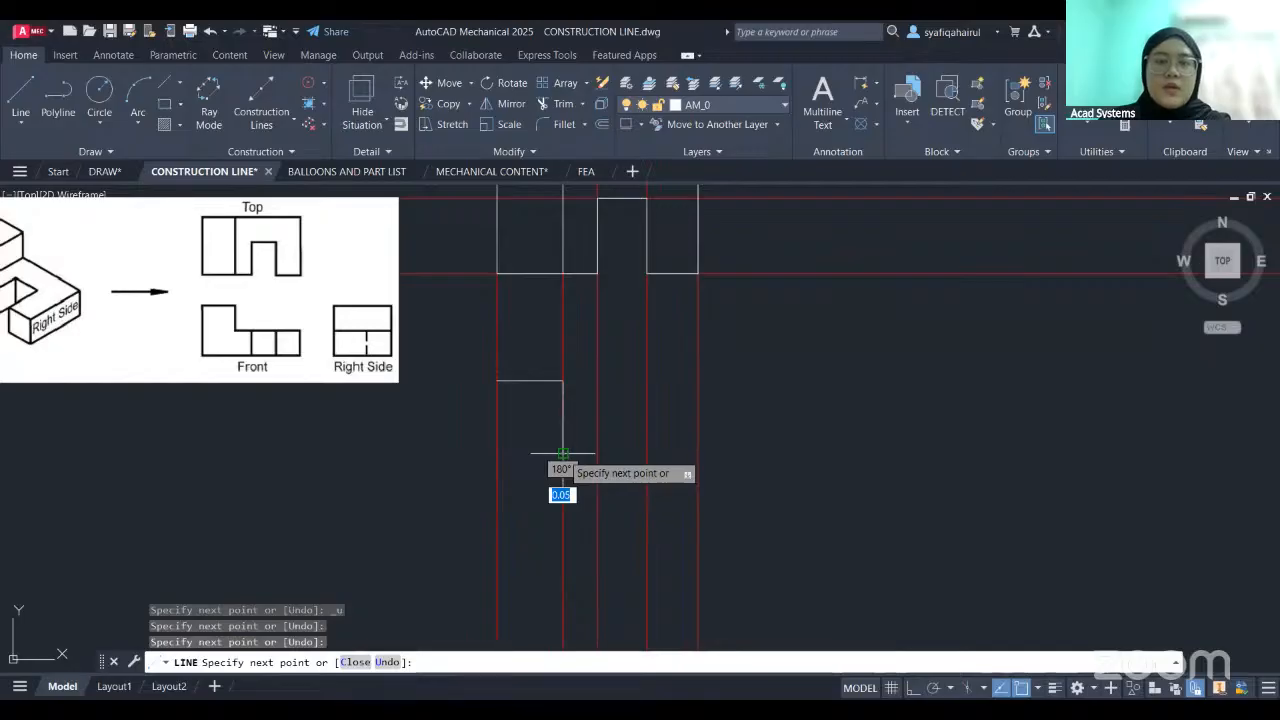
click(698, 453)
click(698, 509)
click(497, 509)
click(497, 380)
key(Escape)
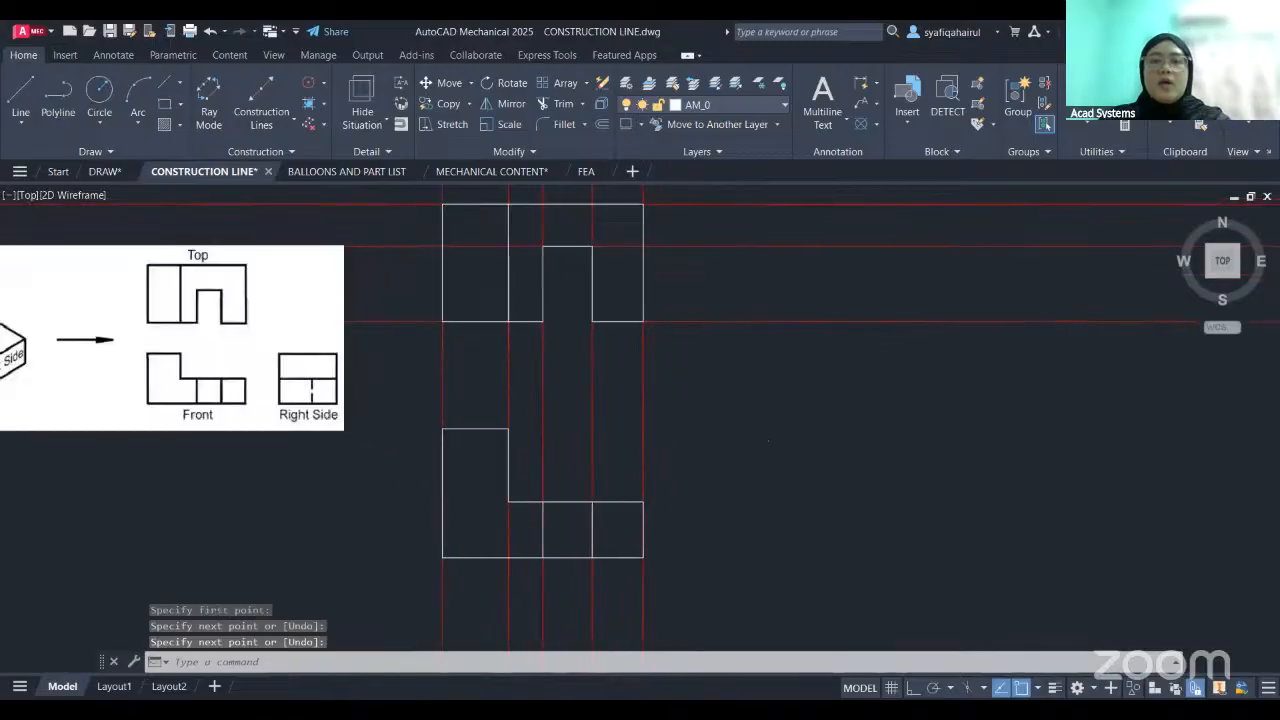
scroll(736, 440, down, 2)
middle_drag(736, 440, 728, 437)
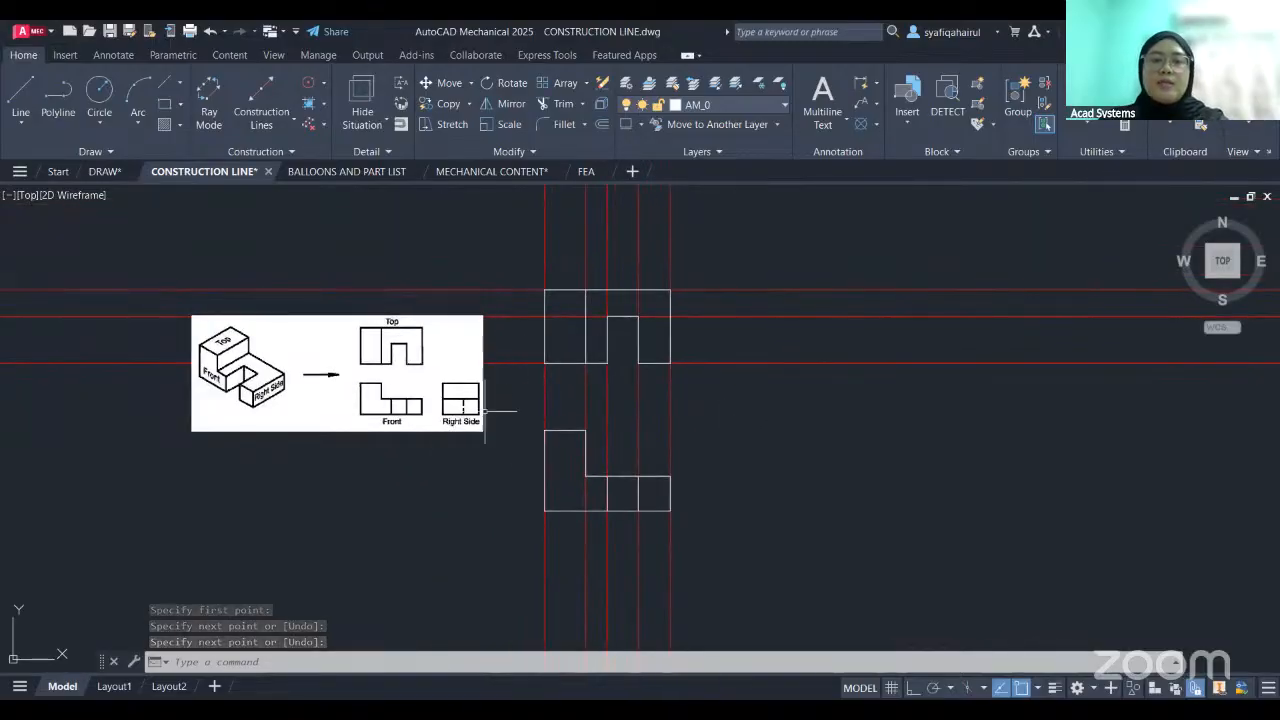
- Turn Projection on and place the projection cross between the top and front views, aligned with their right edge
mouse_move(776, 412)
middle_down()
mouse_move(749, 500)
mouse_move(757, 560)
mouse_move(780, 382)
middle_up()
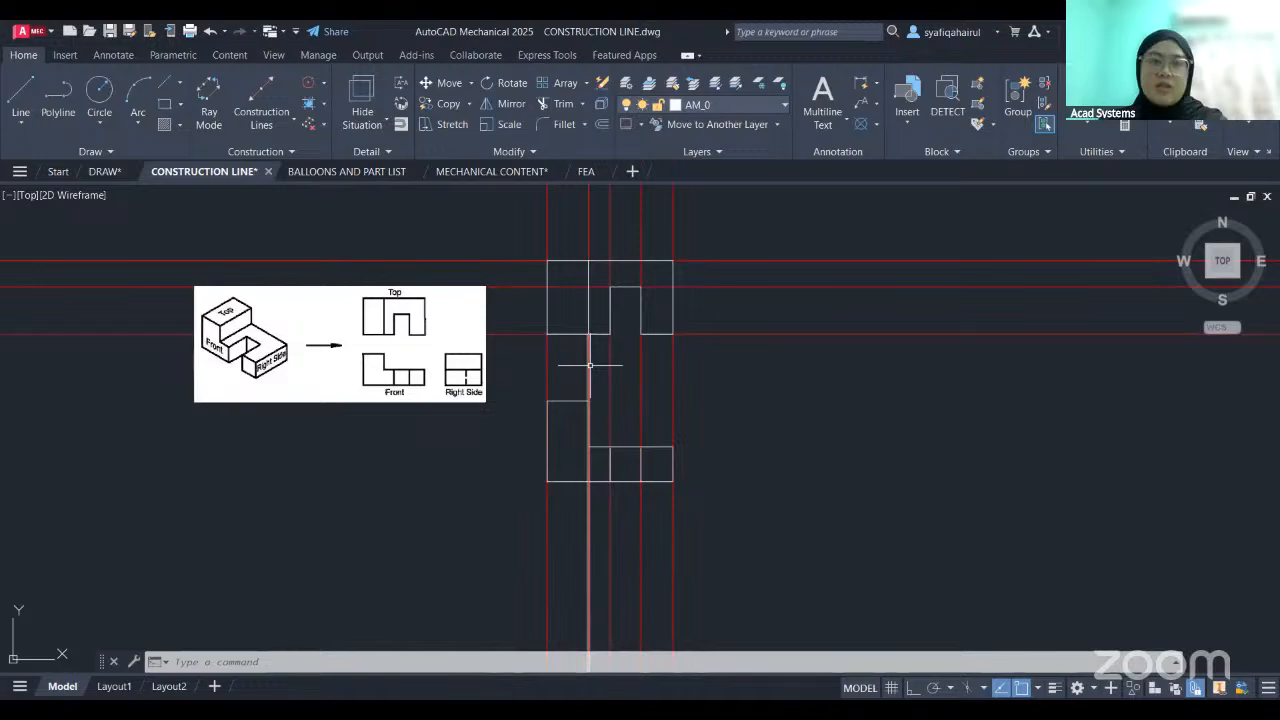
click(267, 152)
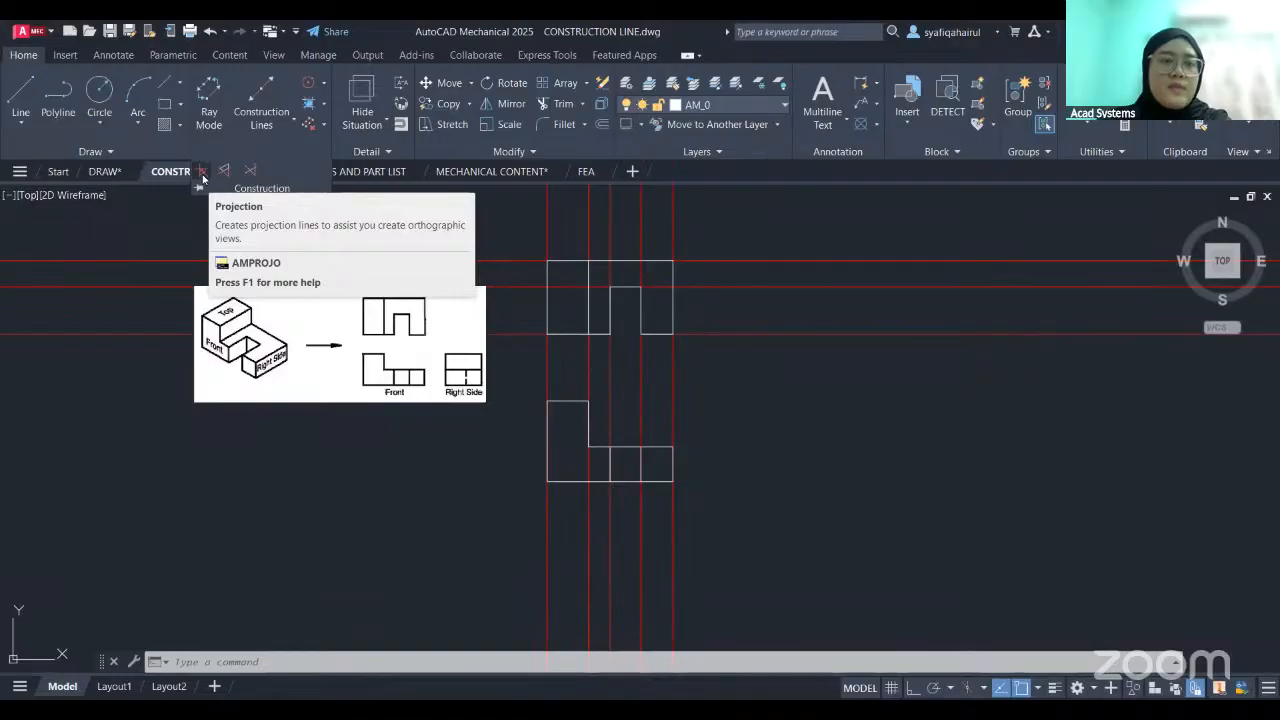
click(203, 178)
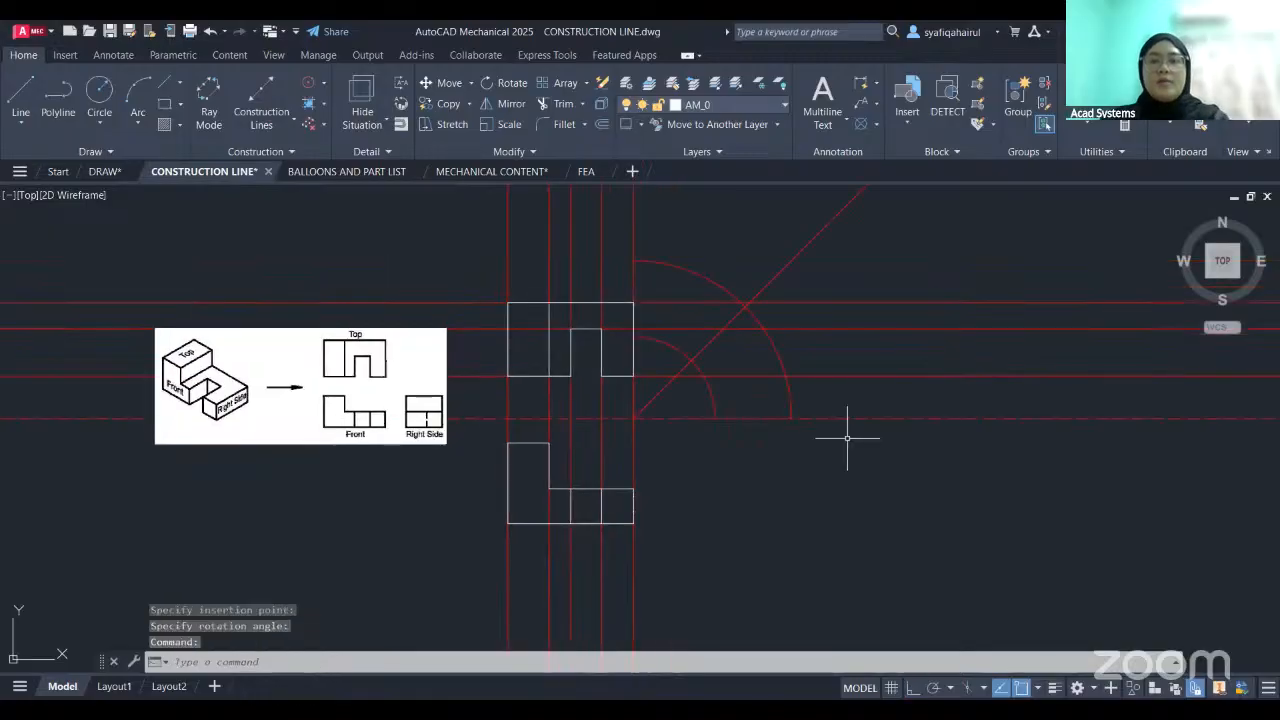
middle_drag(747, 403, 756, 399)
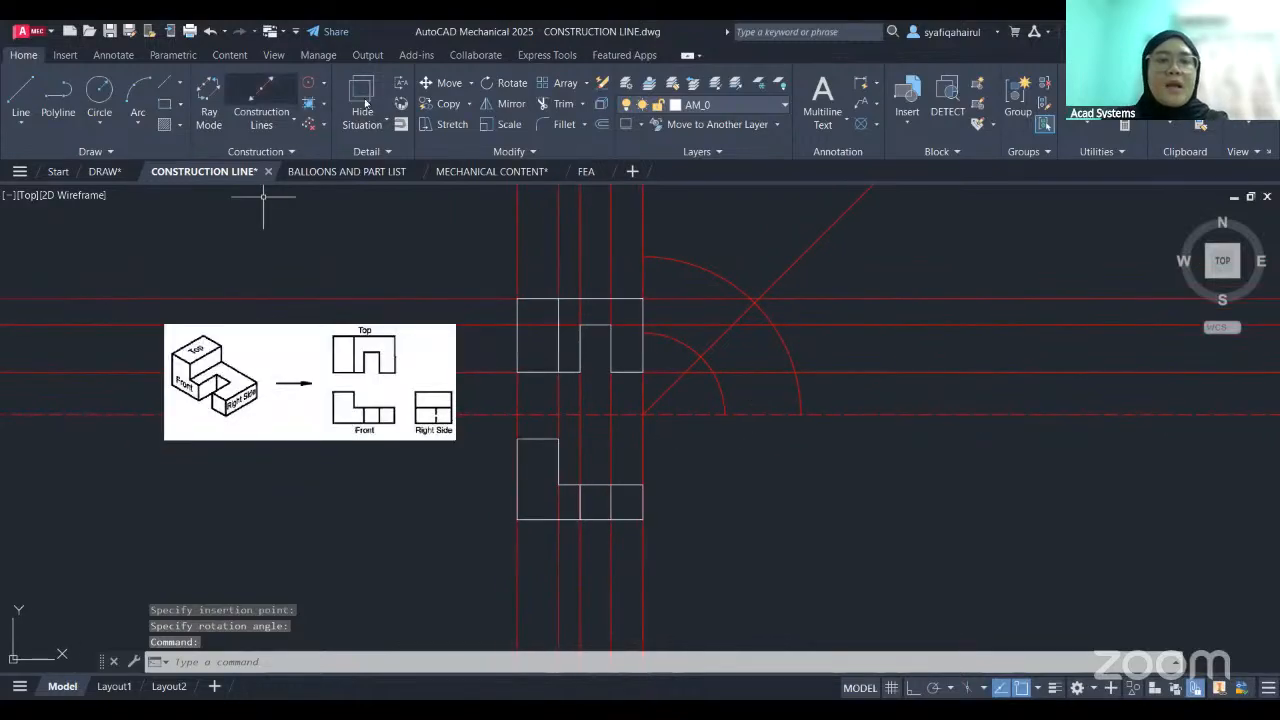
- Create automatic construction lines from the top view with the left-and-right option, projecting them down through the diagonal for the right side view
click(261, 121)
click(285, 199)
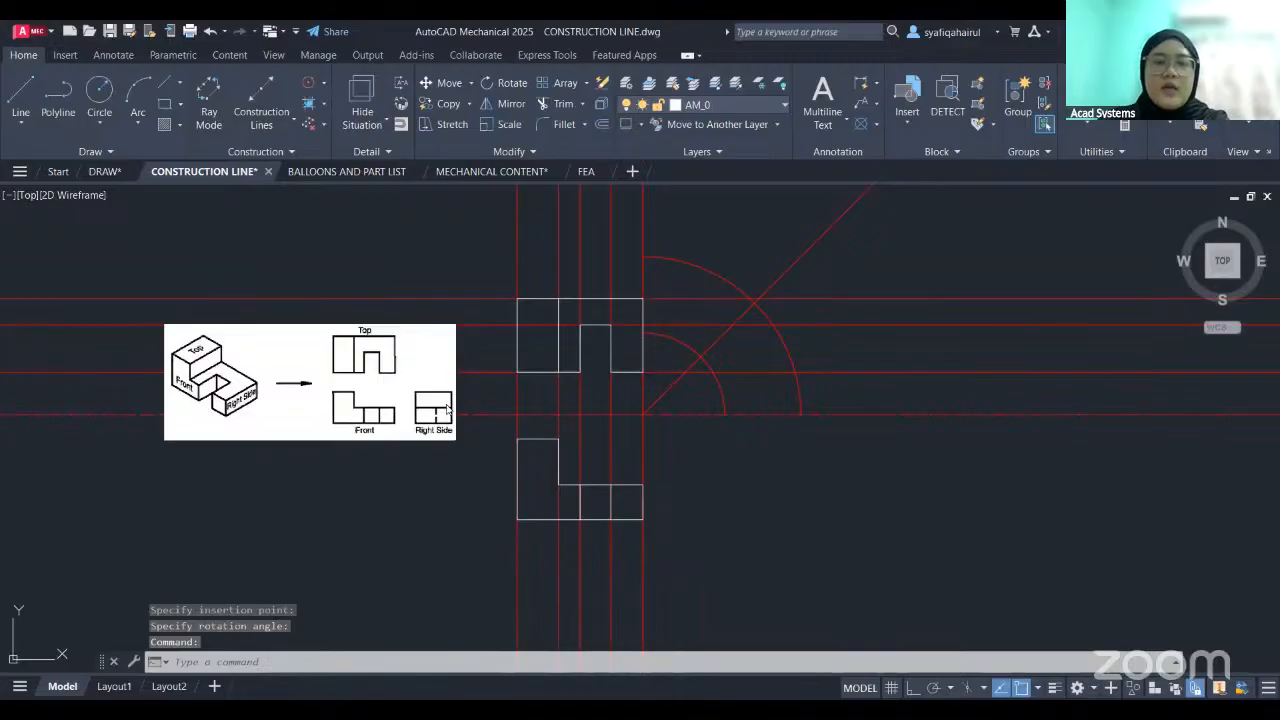
key(Return)
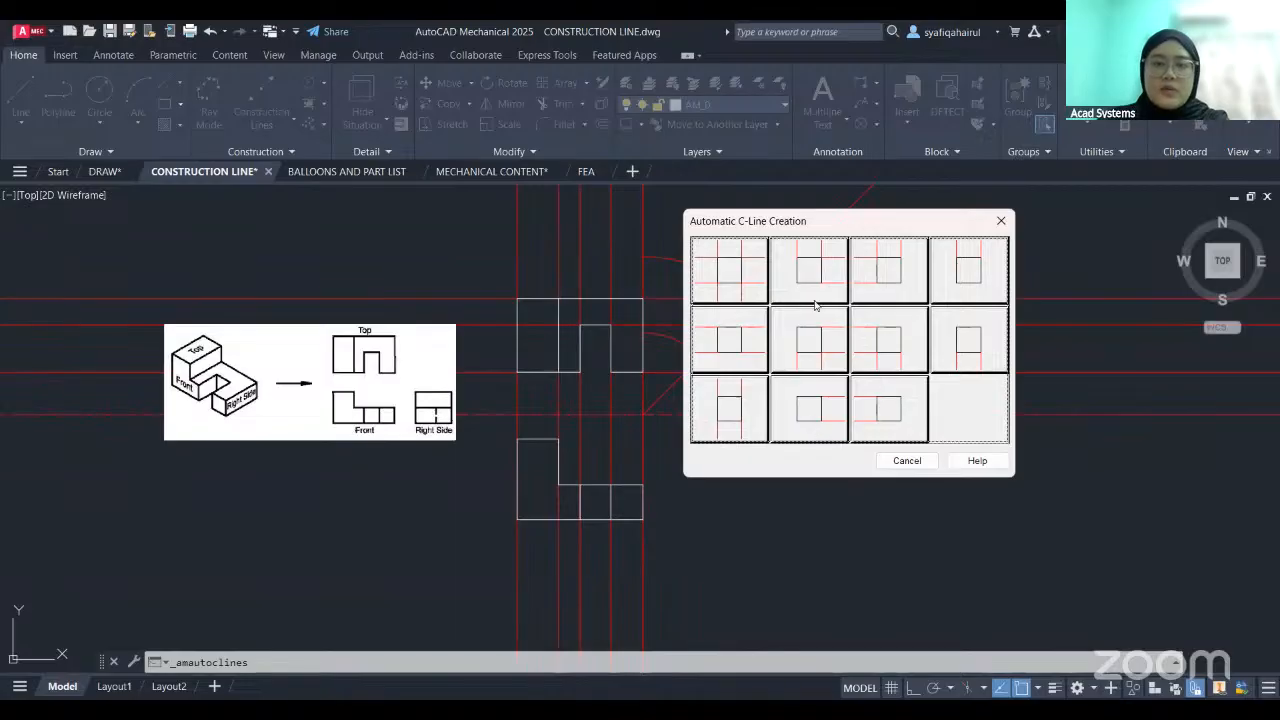
click(724, 354)
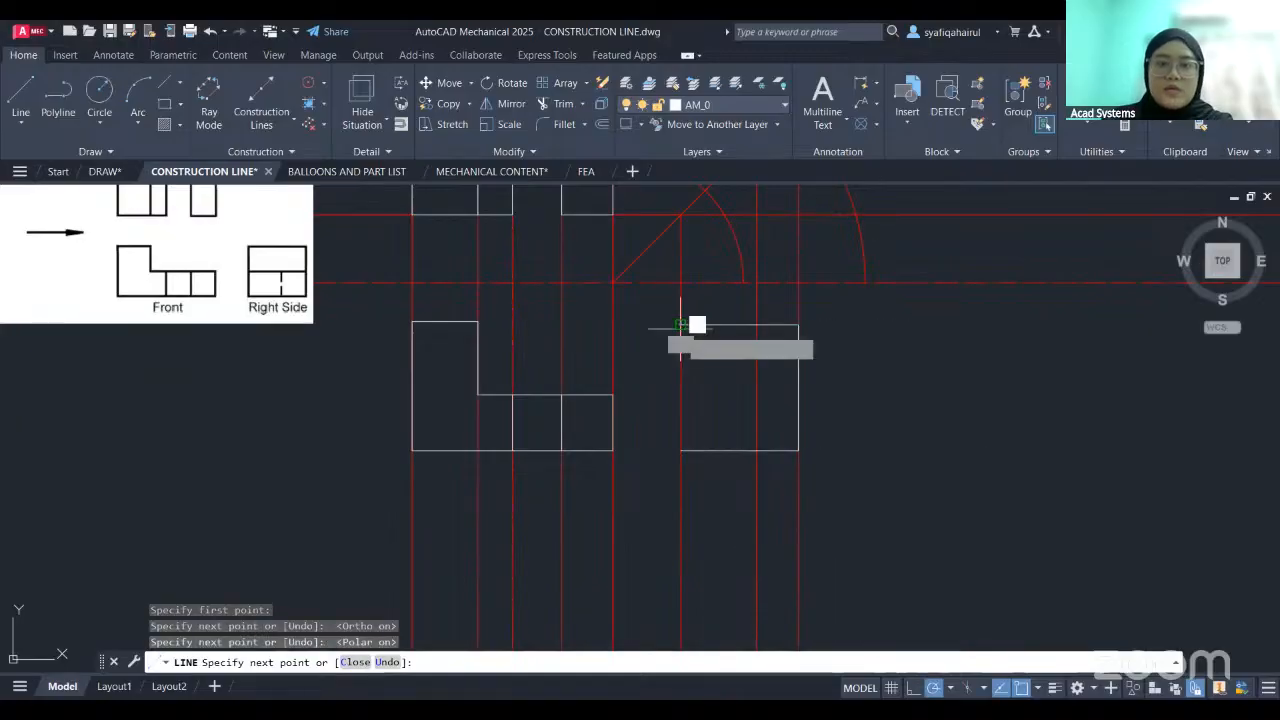
- Complete the right side view's rectangular outline between the projected lines and add its horizontal middle edge
click(681, 325)
click(681, 450)
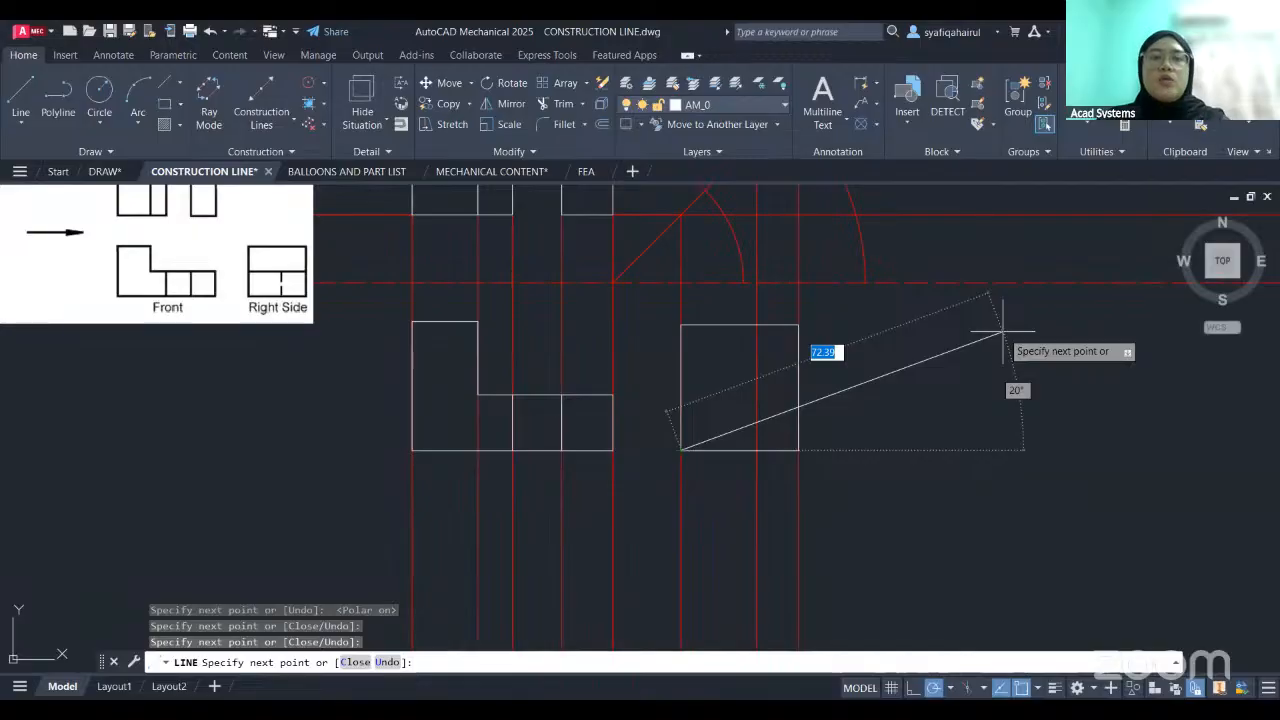
key(Escape)
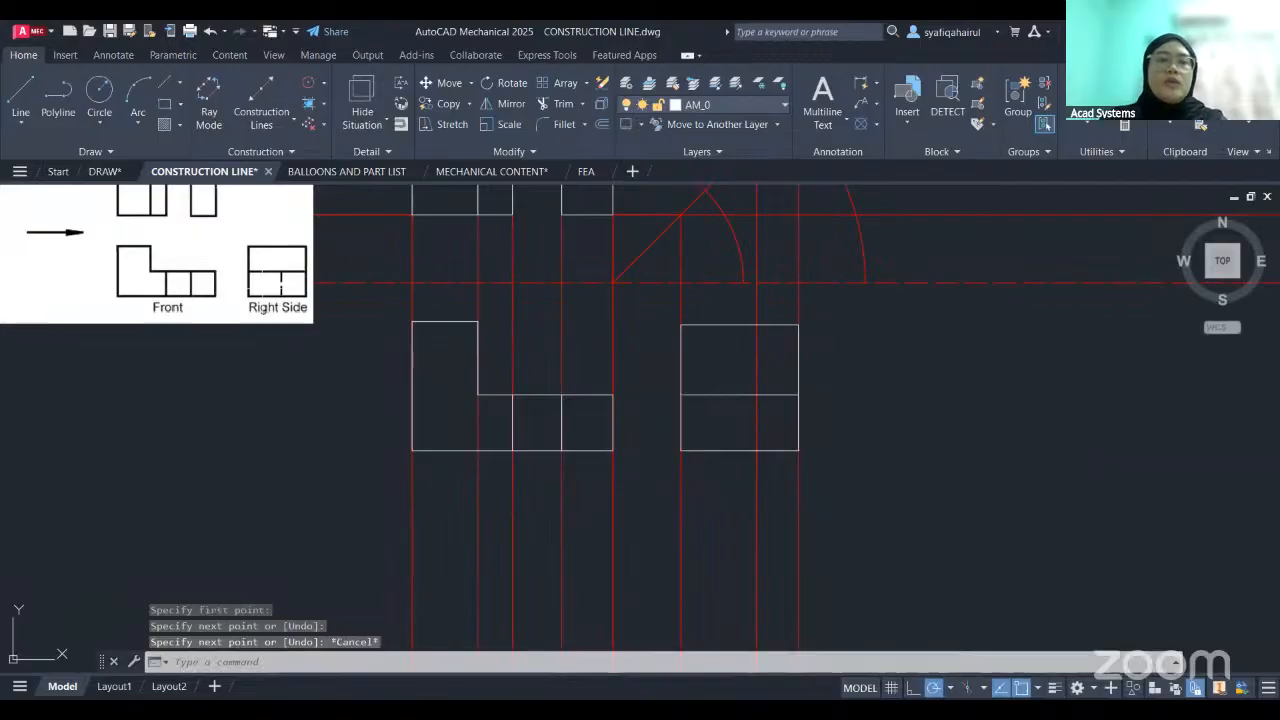
- Set the current layer to Hidden and draw the vertical hidden line in the lower half of the right side view
click(638, 126)
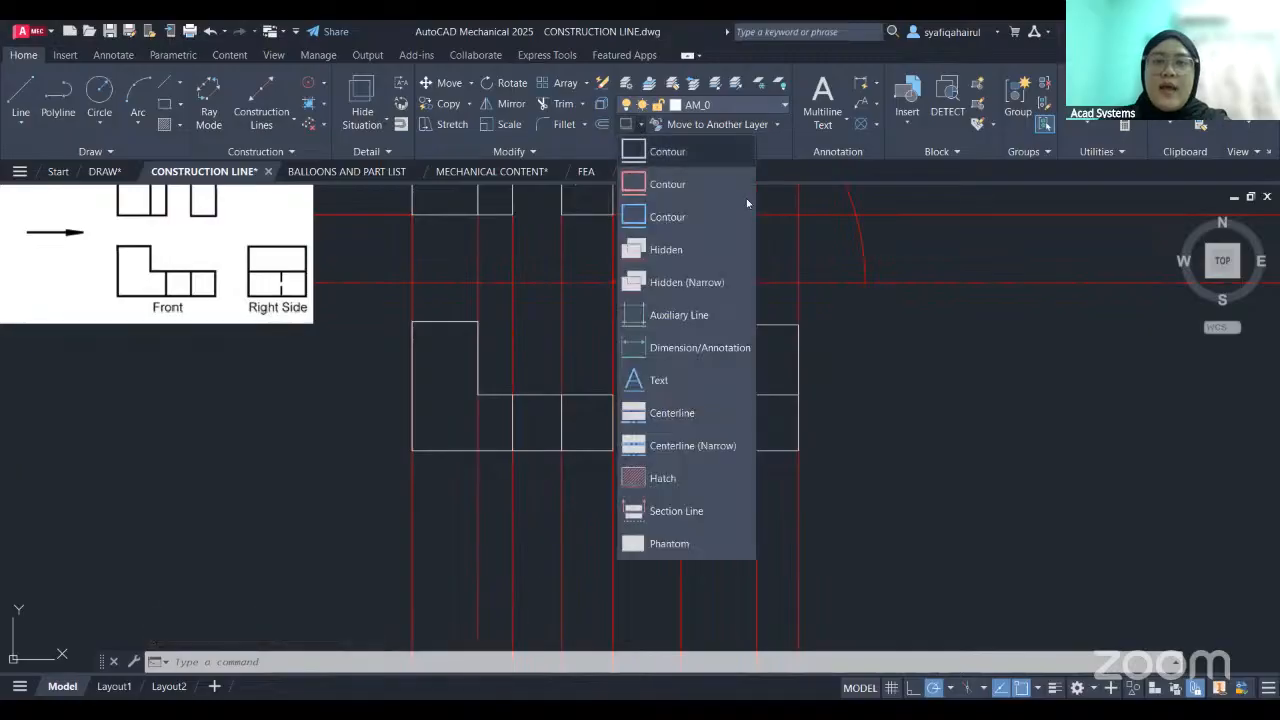
click(665, 256)
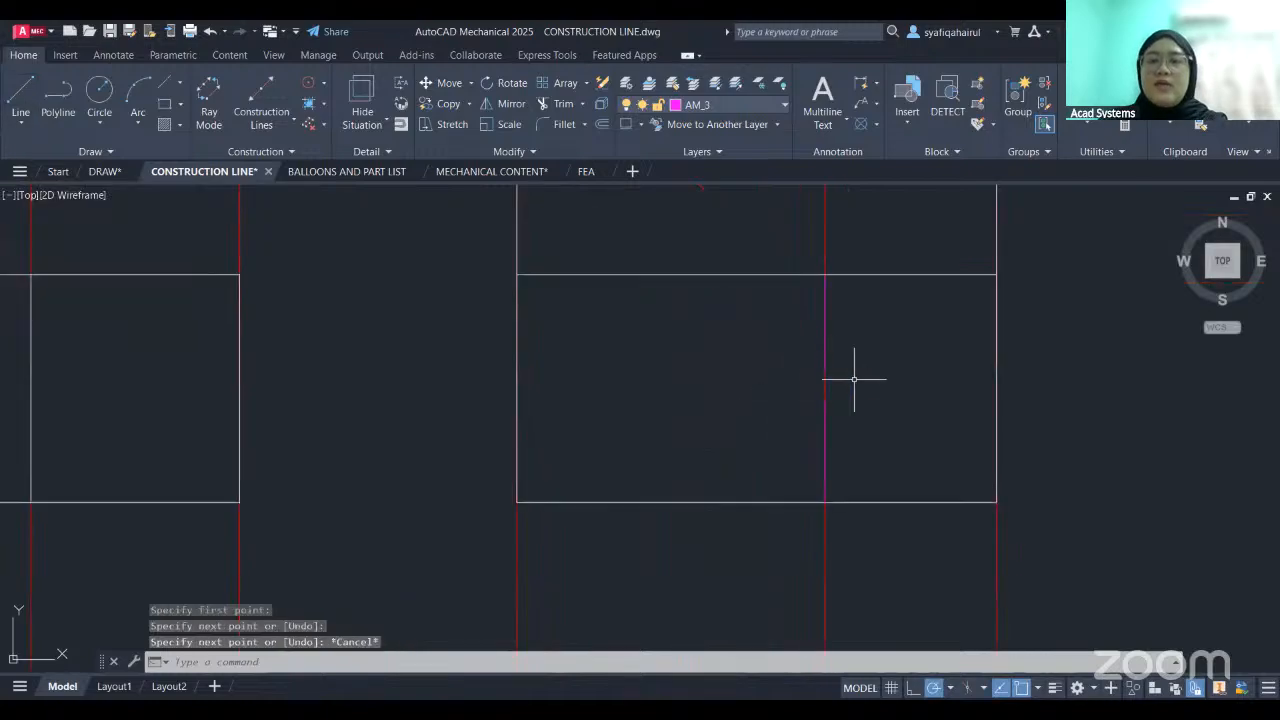
scroll(771, 357, down, 5)
scroll(745, 414, down, 2)
middle_drag(745, 414, 763, 417)
scroll(723, 371, up, 4)
middle_drag(723, 371, 764, 405)
scroll(764, 405, down, 2)
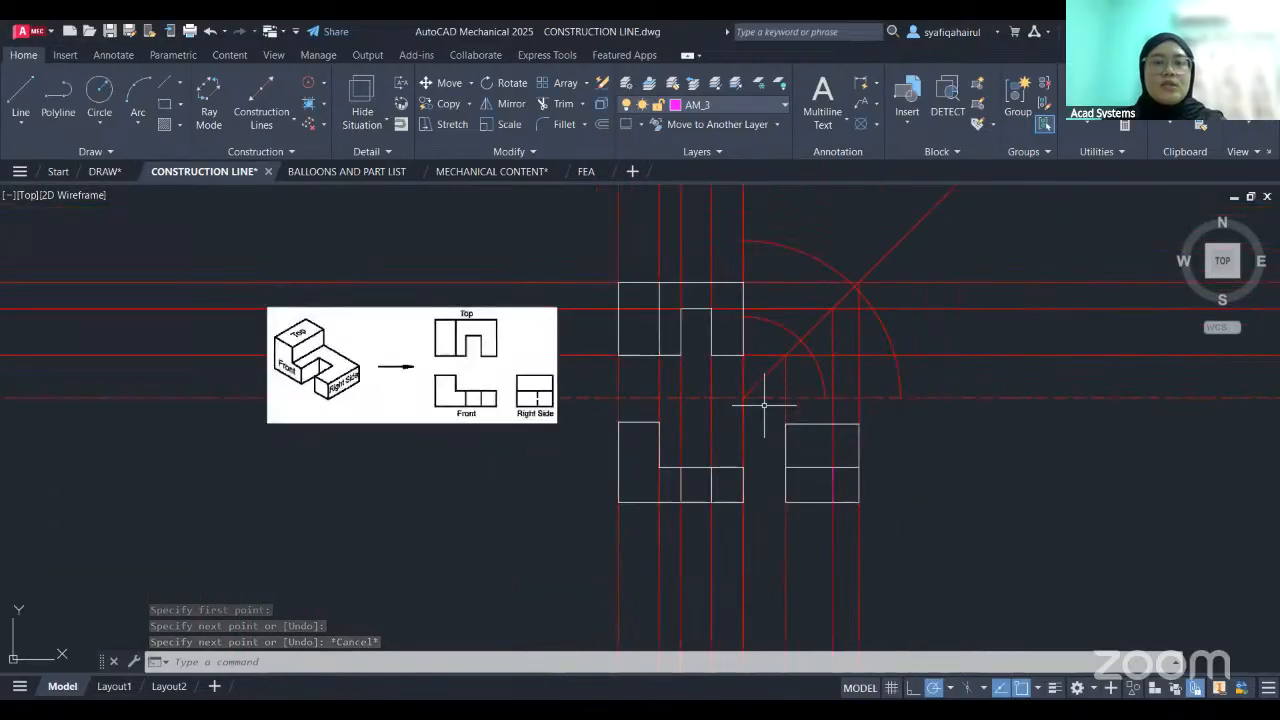
middle_drag(937, 373, 864, 392)
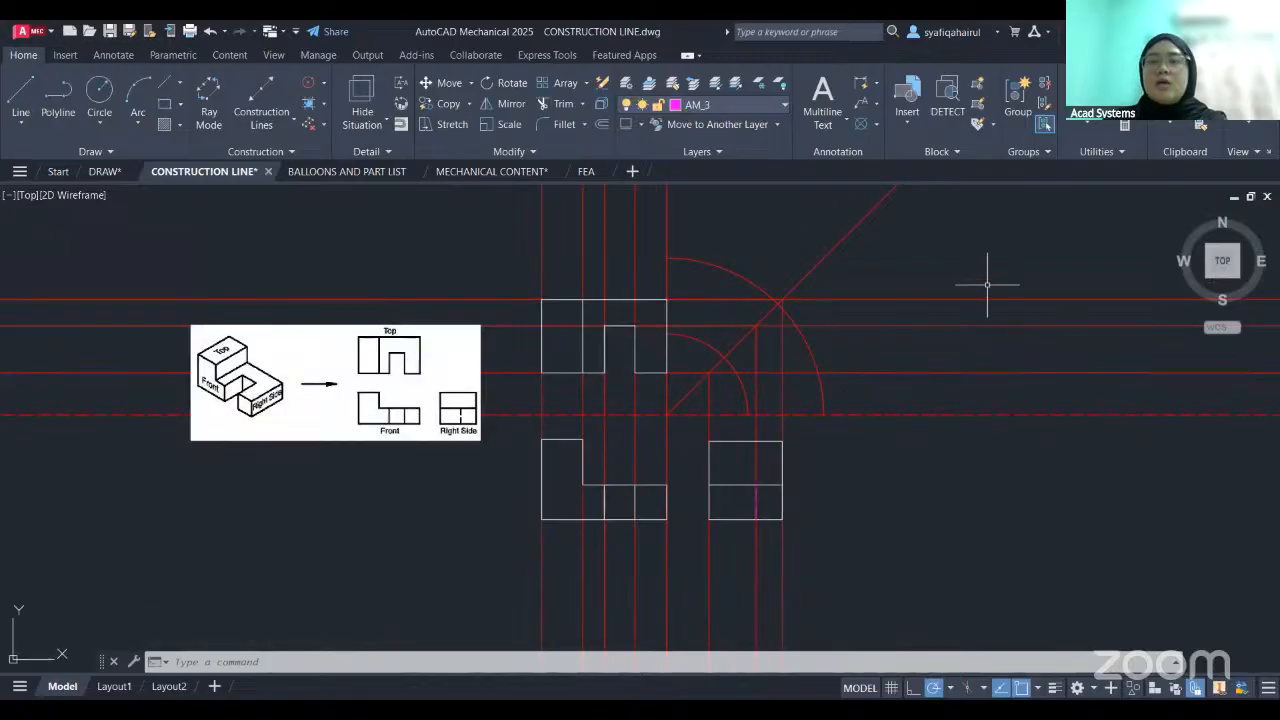
click(985, 250)
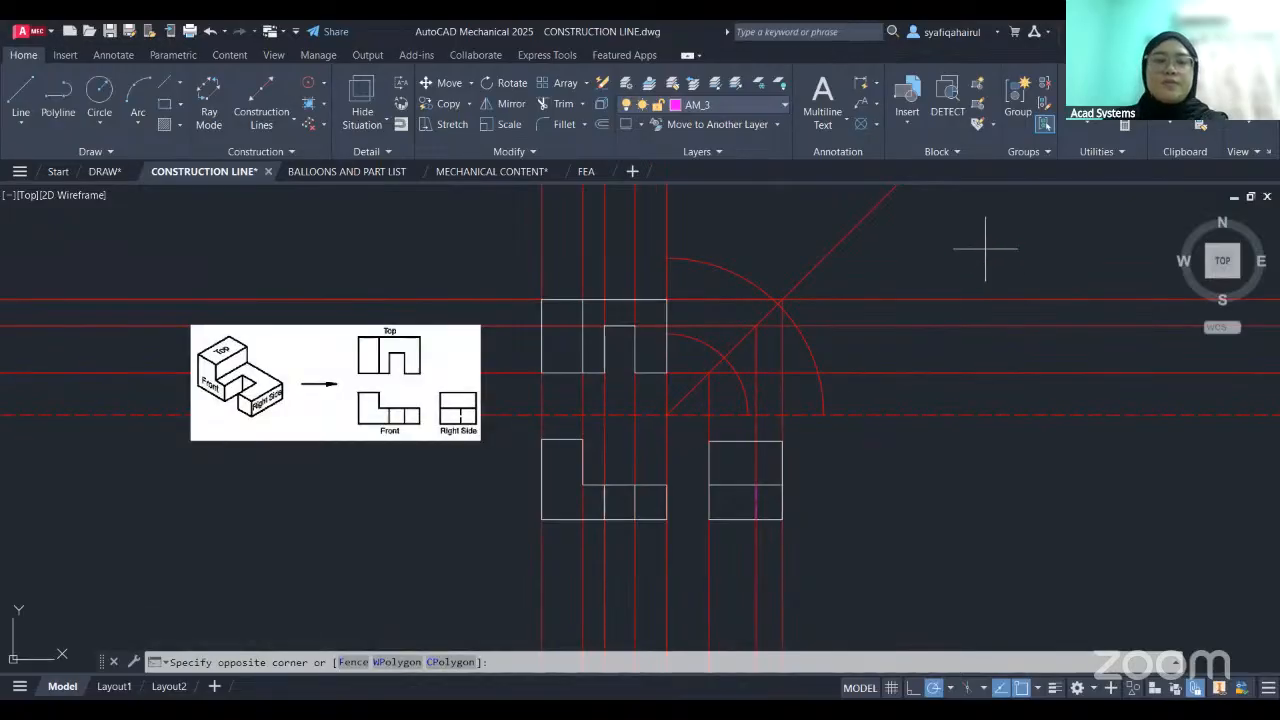
key(Escape)
middle_drag(756, 437, 814, 443)
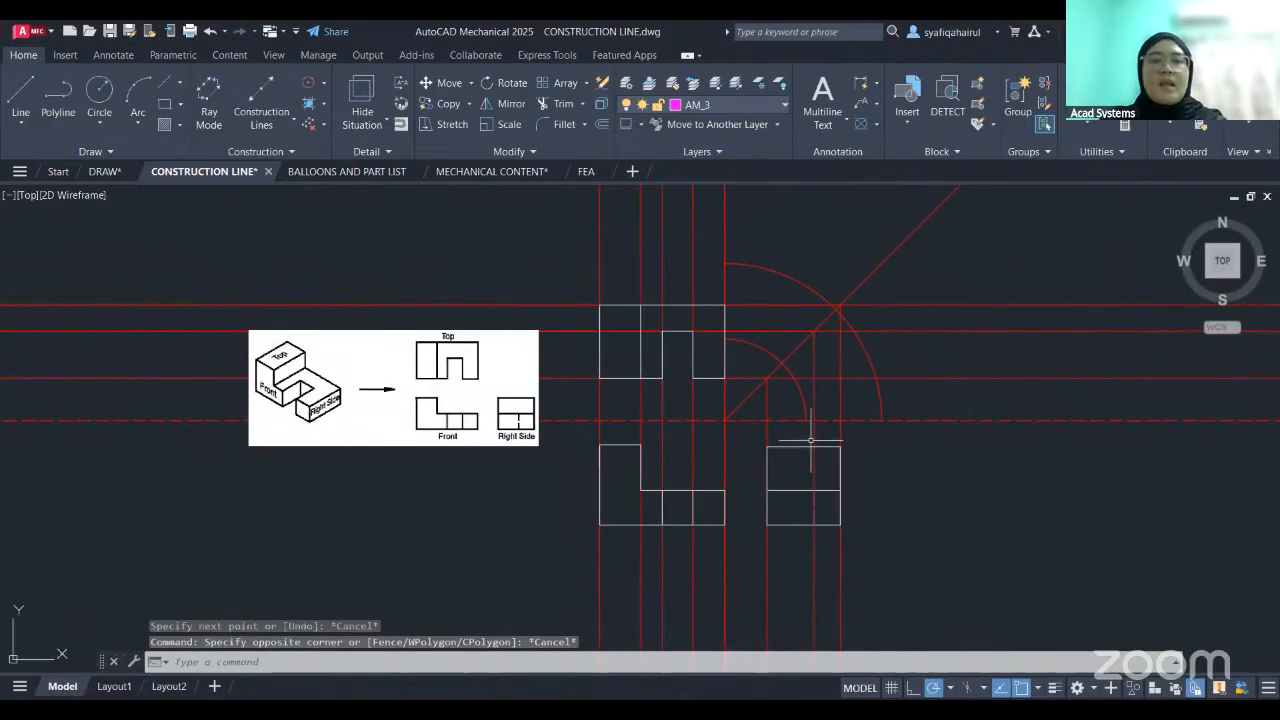
- Switch to the BALLOONS AND PART LIST drawing and bring up the annotation tools
click(345, 172)
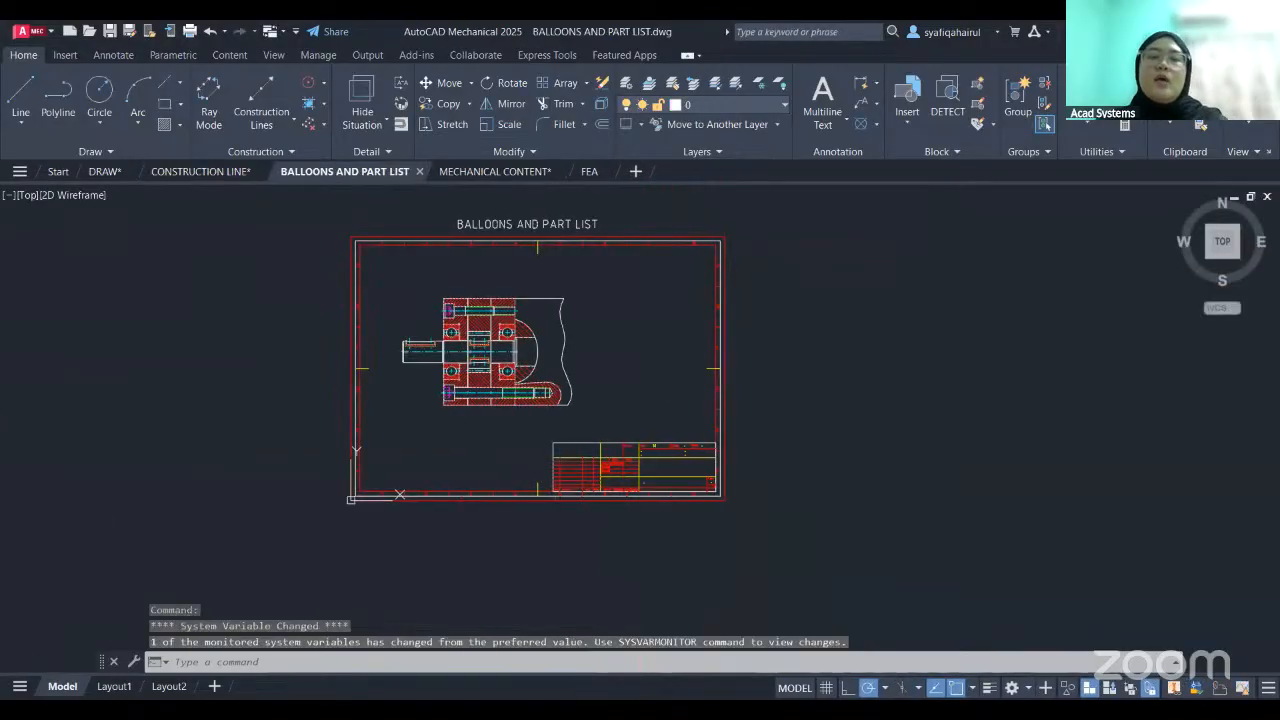
middle_drag(665, 367, 749, 383)
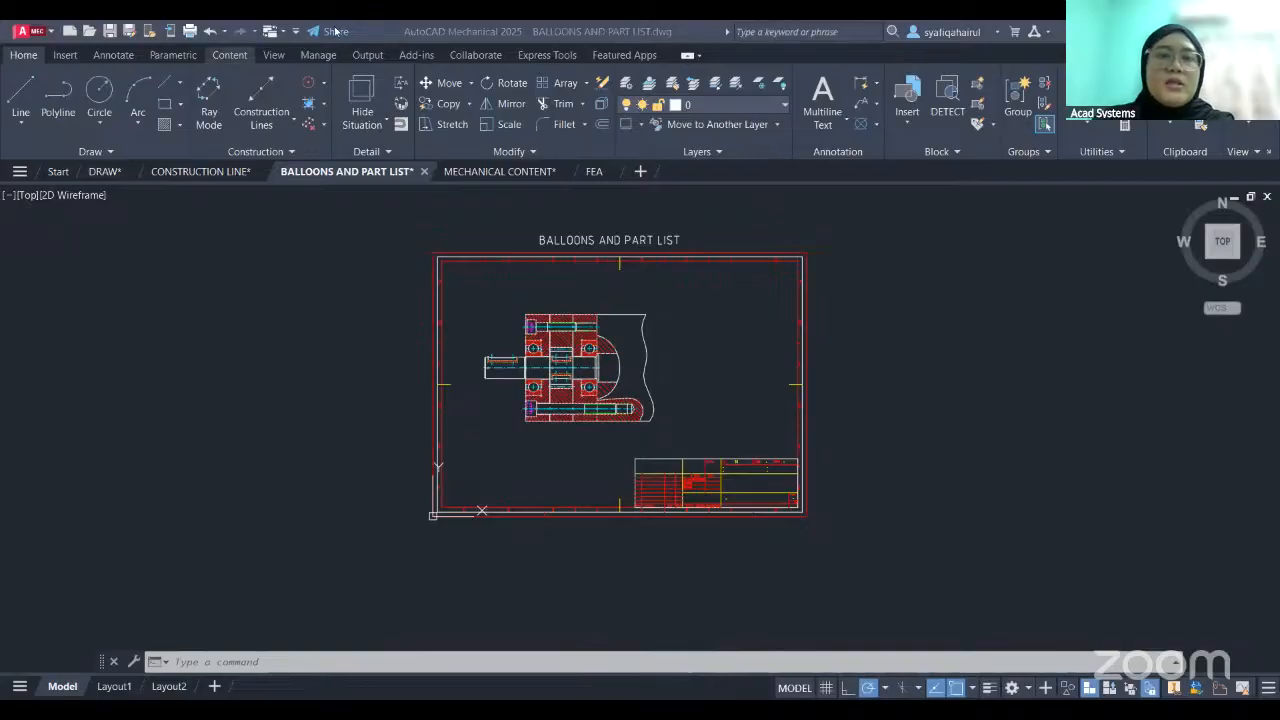
click(510, 59)
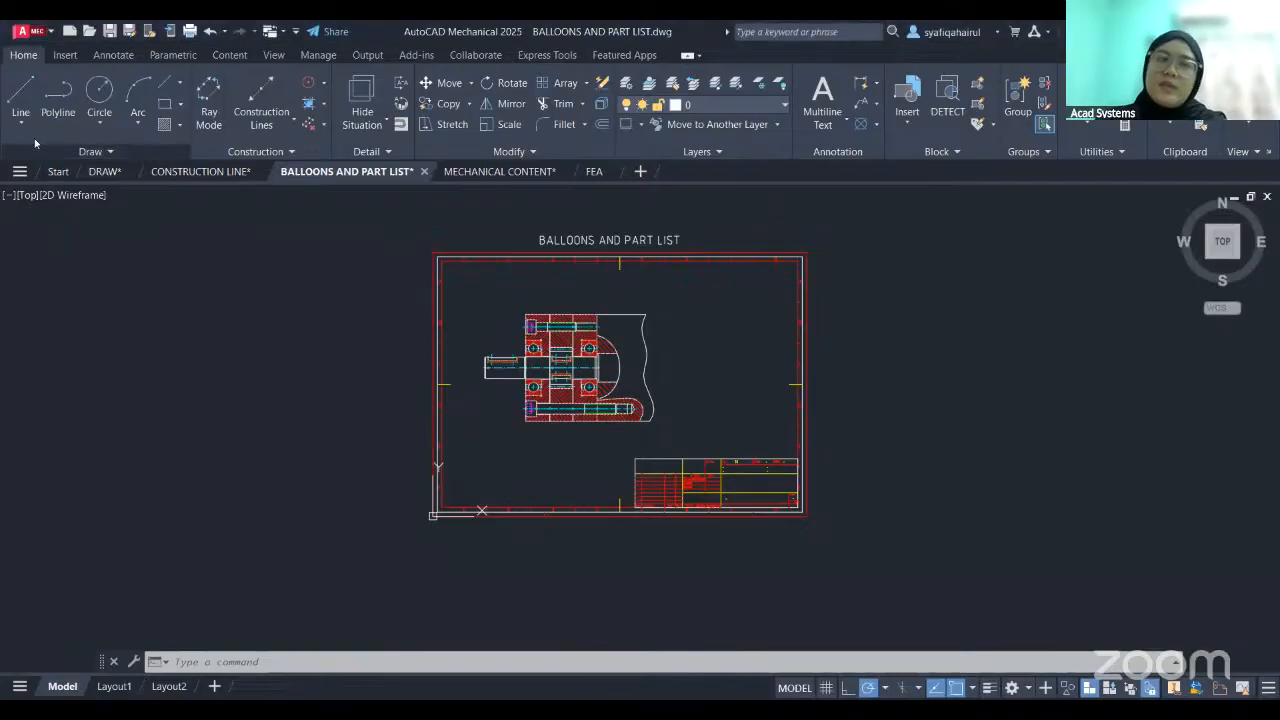
click(231, 55)
click(273, 55)
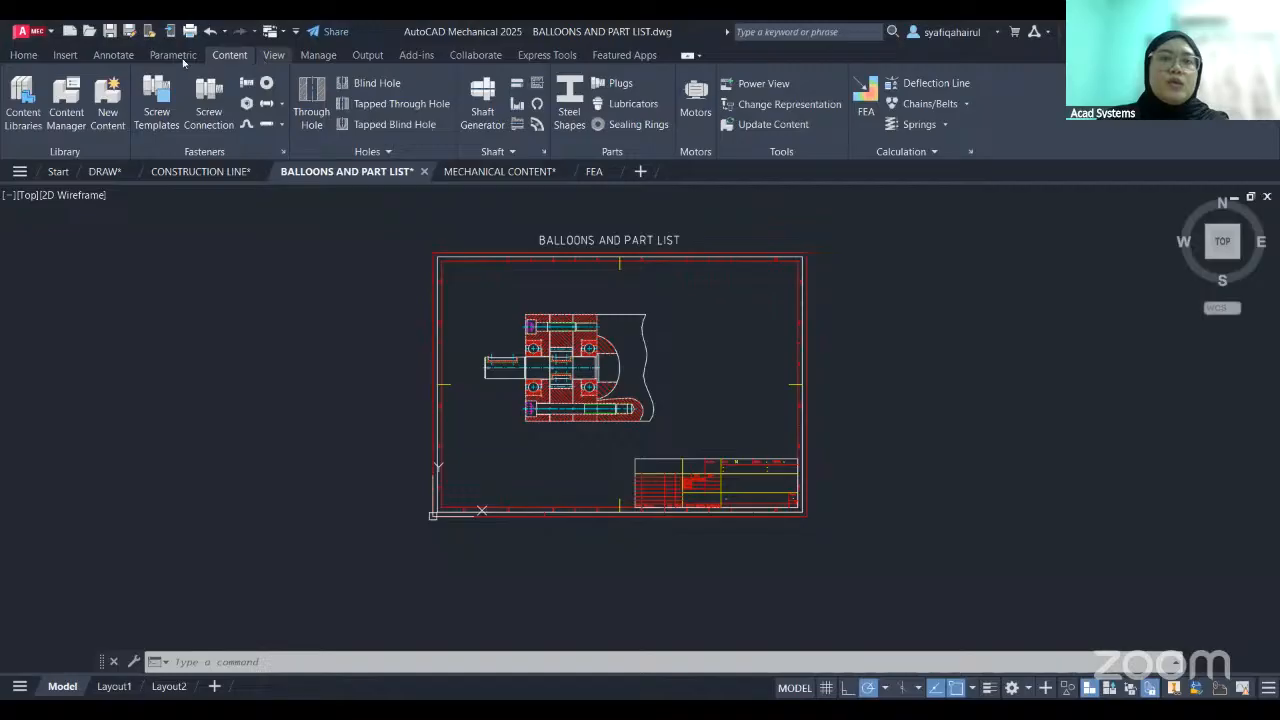
click(180, 57)
click(127, 57)
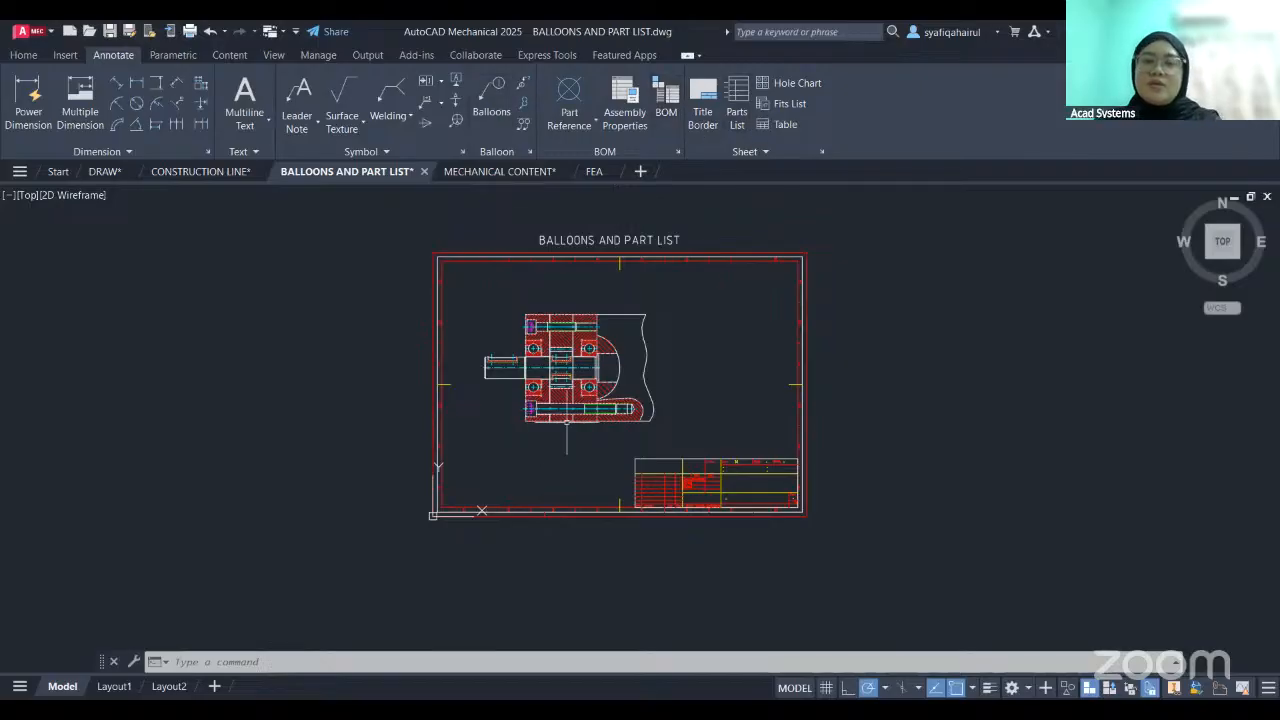
- Create a parts list from the MAIN BOM with a Bottom Right insertion point and place it beside the pump assembly, above the title block
middle_drag(643, 351, 680, 346)
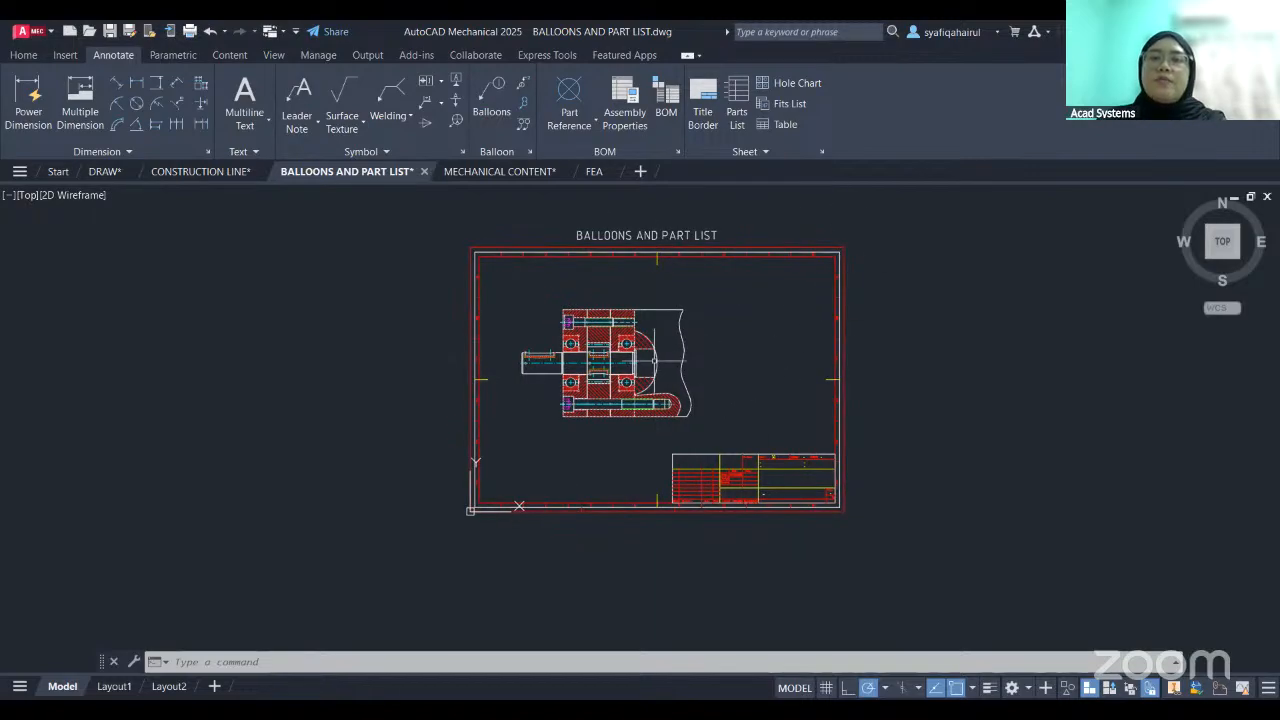
click(737, 114)
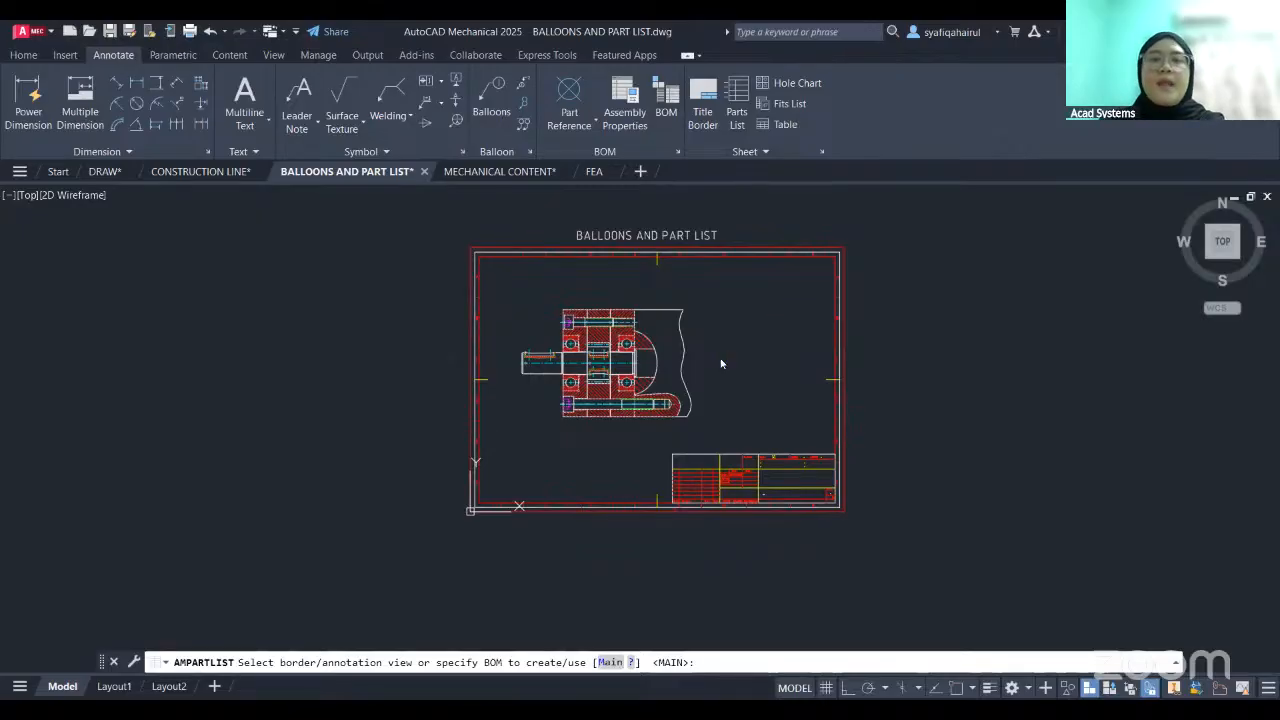
key(Return)
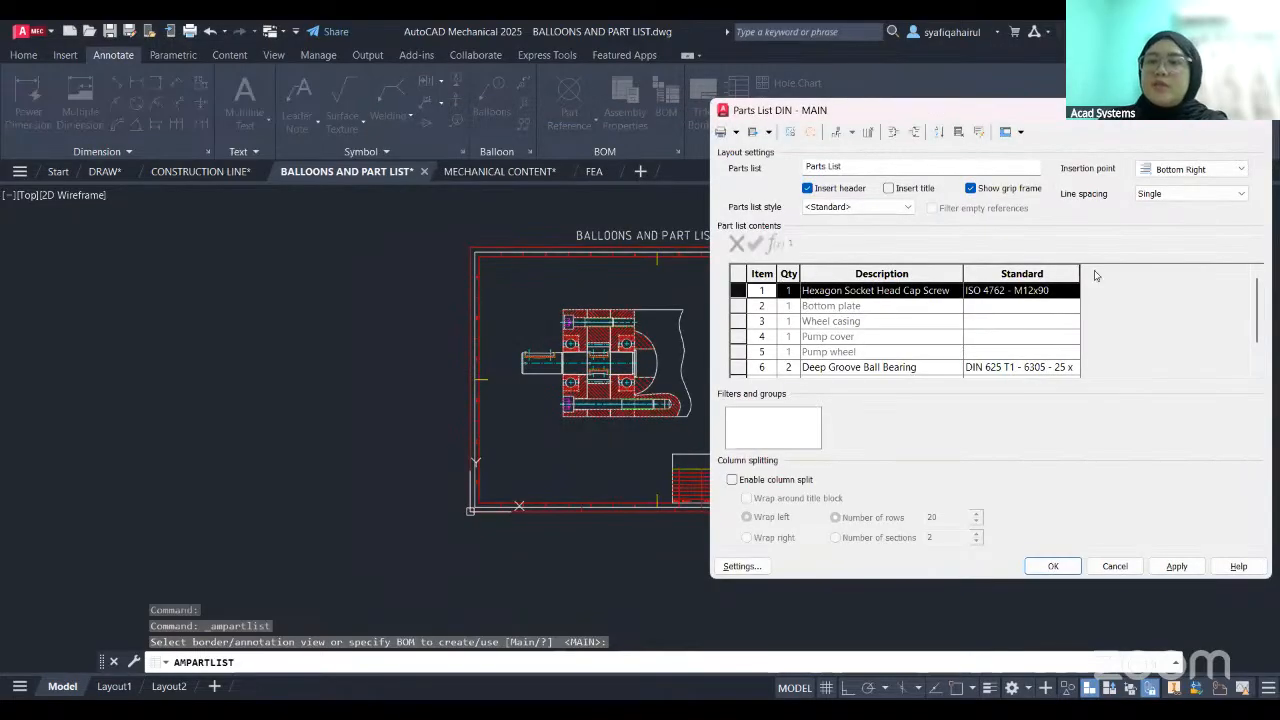
scroll(834, 339, down, 1)
scroll(878, 352, up, 1)
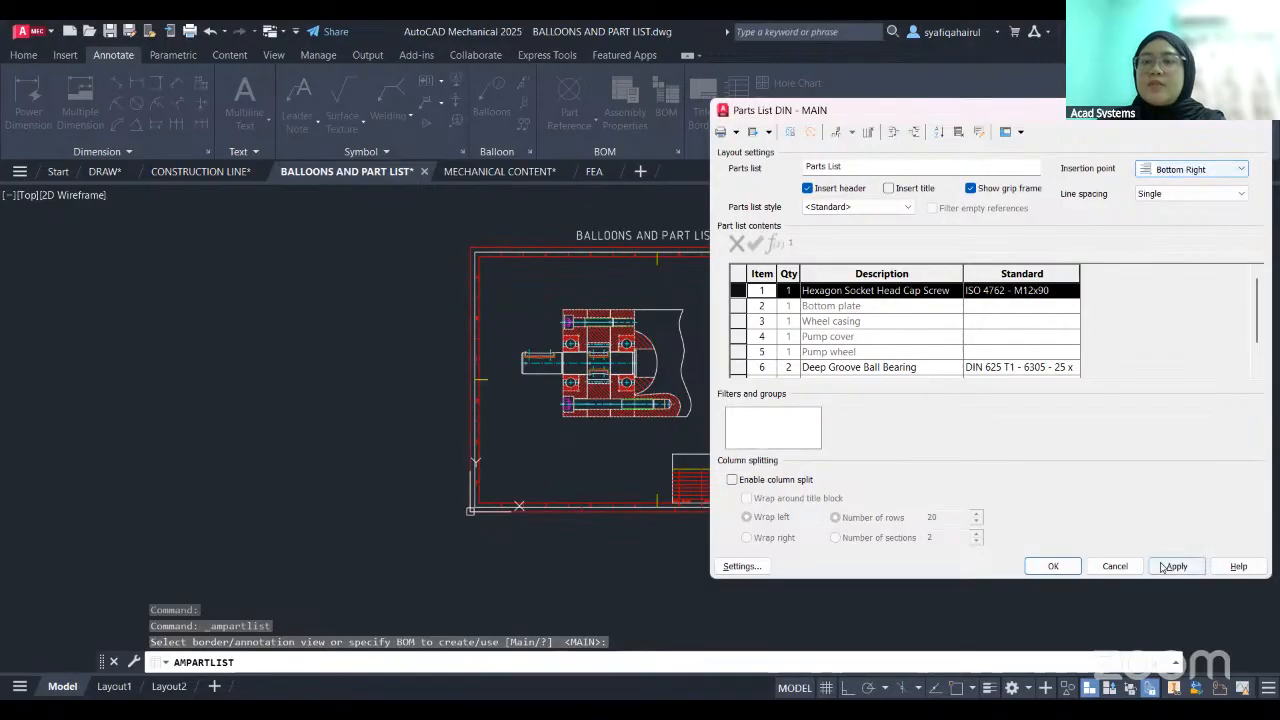
click(1033, 574)
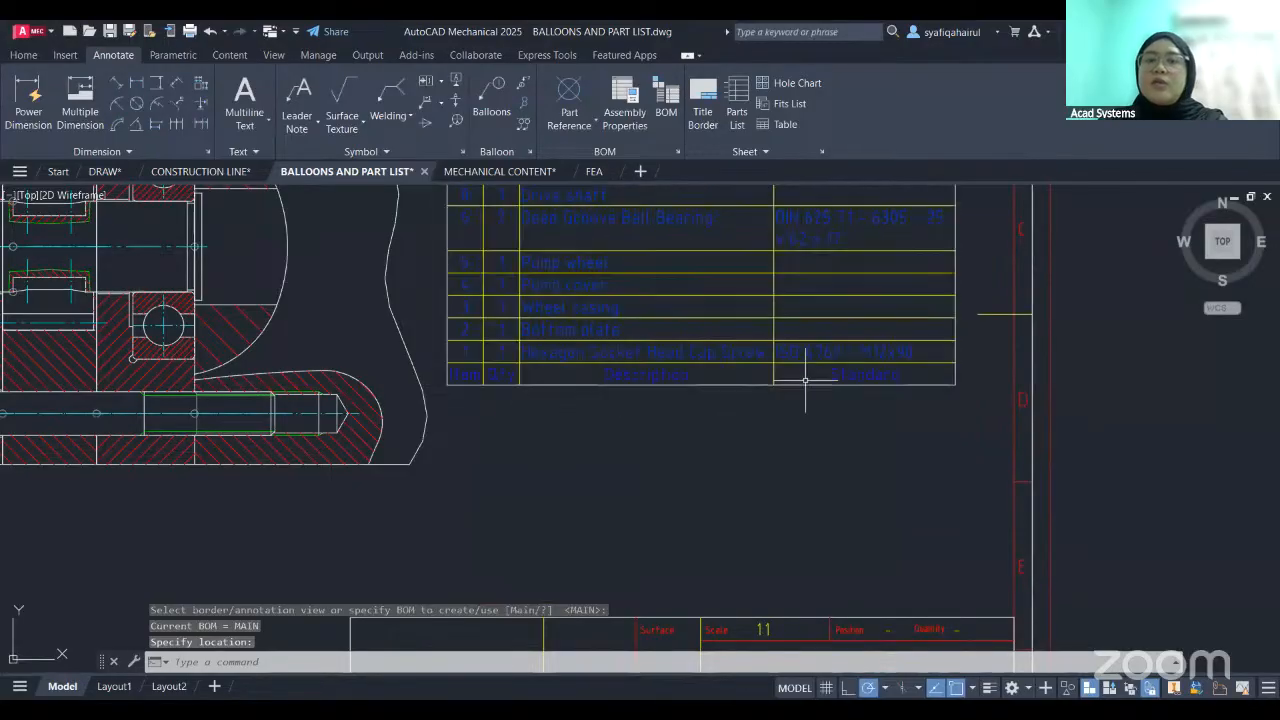
- Delete the parts list beside the pump assembly
click(472, 363)
middle_drag(771, 389, 785, 469)
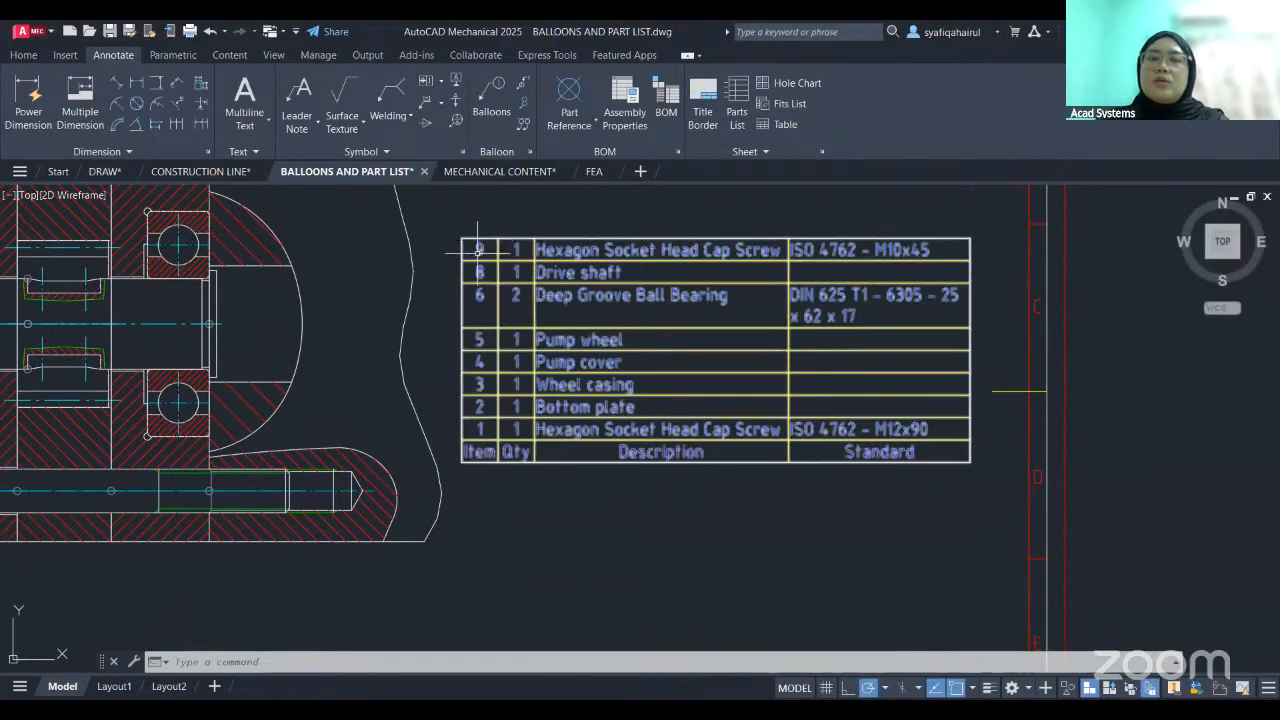
click(995, 226)
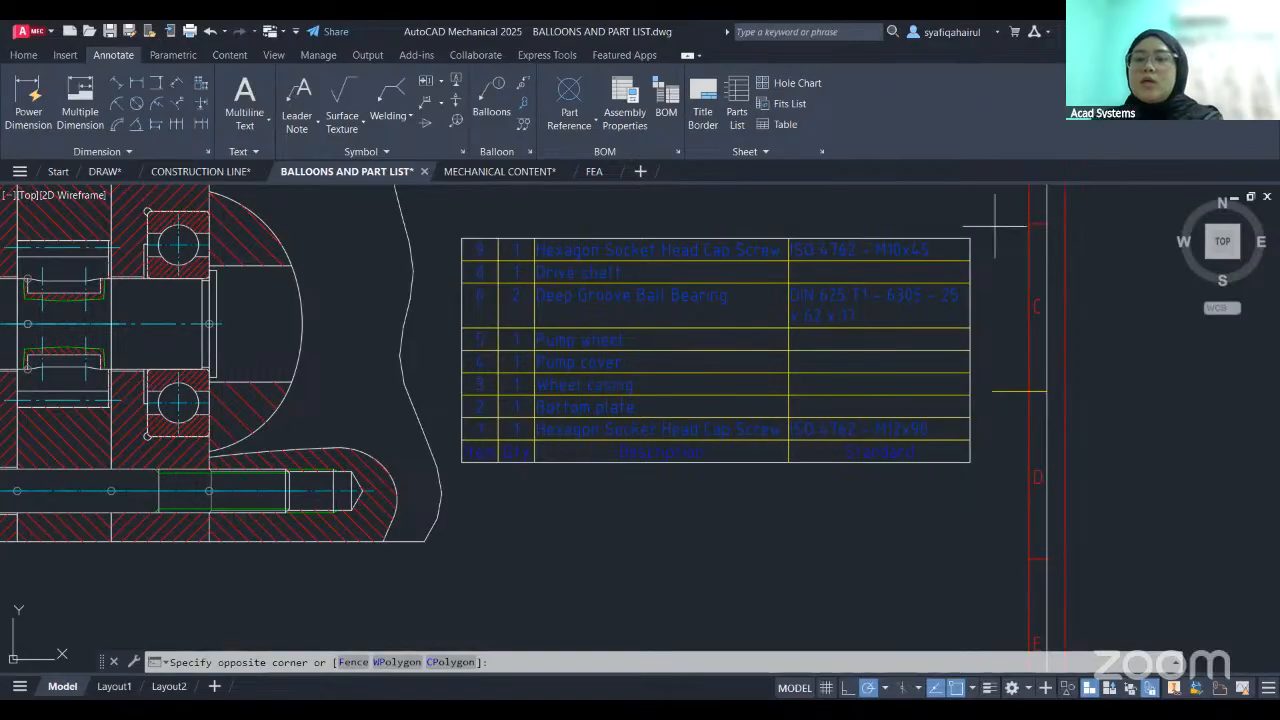
click(960, 250)
key(Delete)
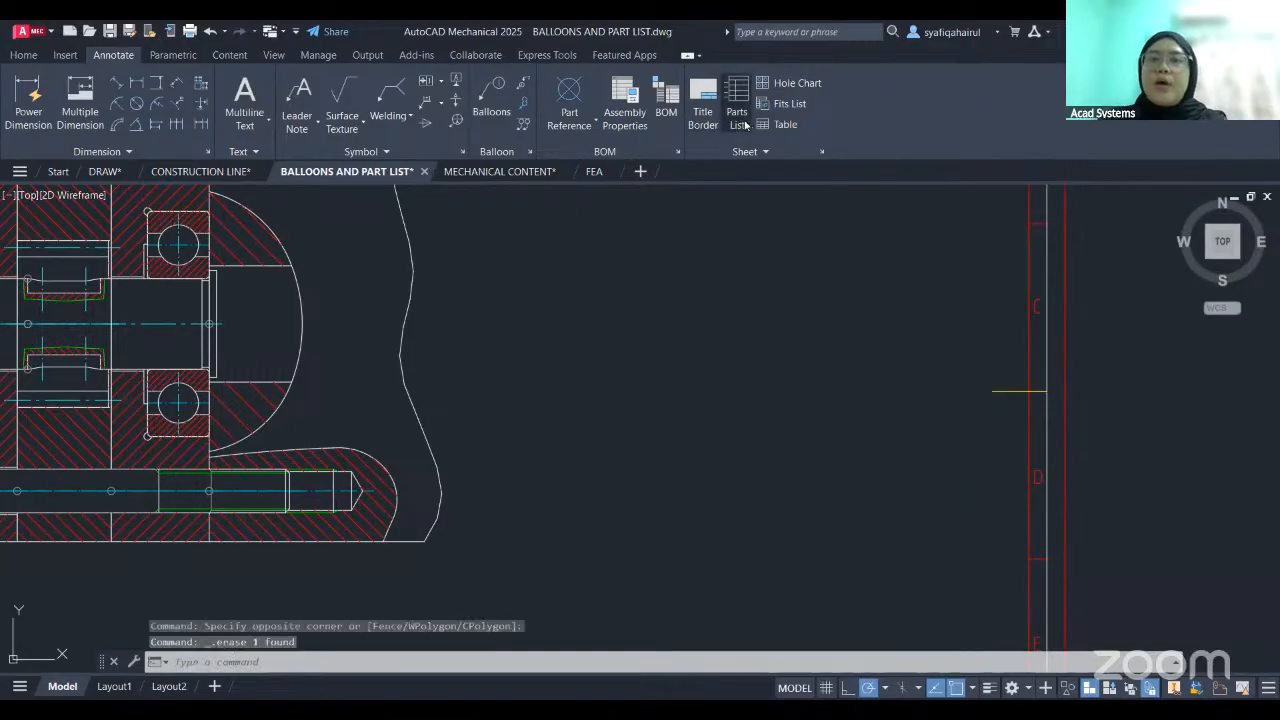
- Create a parts list from the MAIN BOM with a Top Left insertion point and place it beside the pump assembly
click(745, 124)
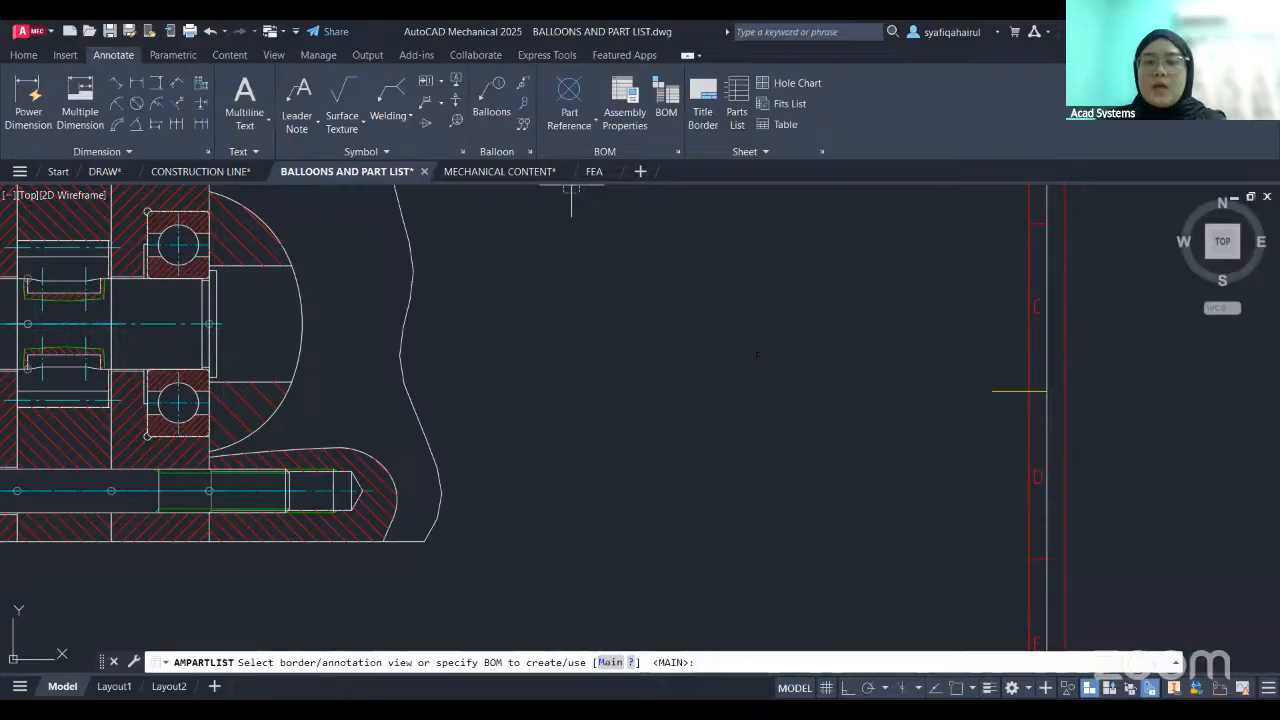
key(Return)
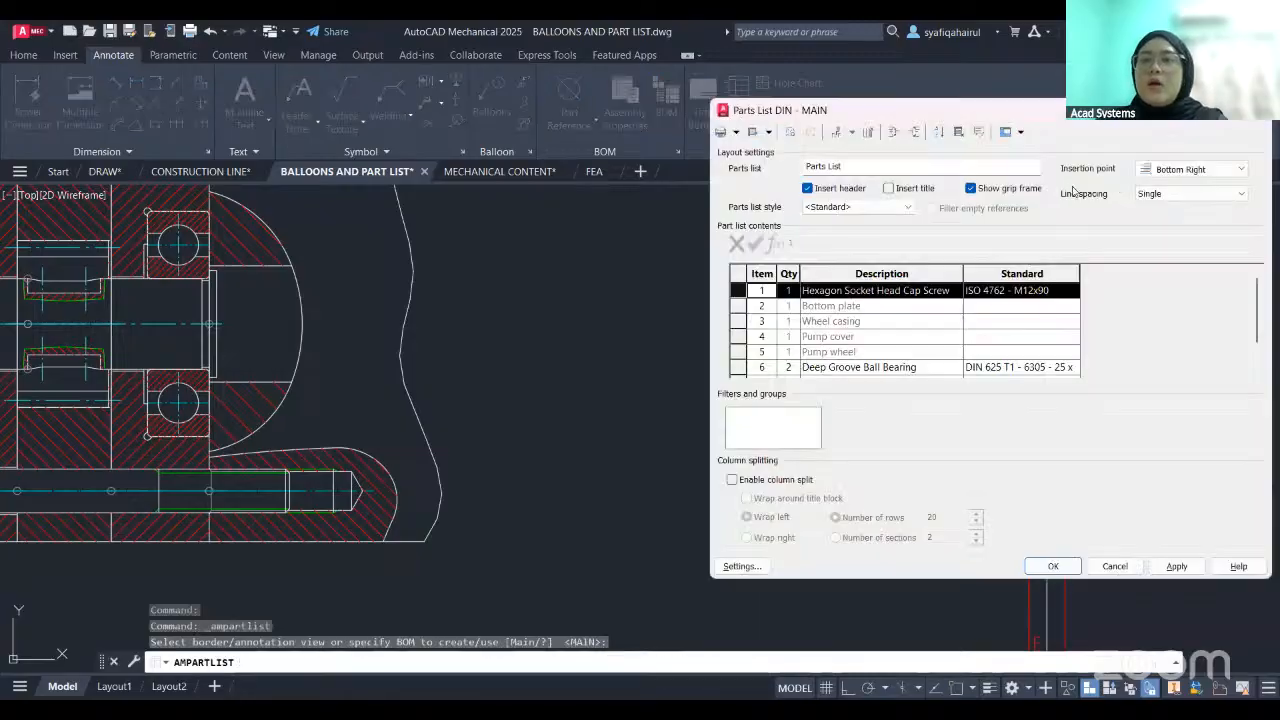
click(1175, 170)
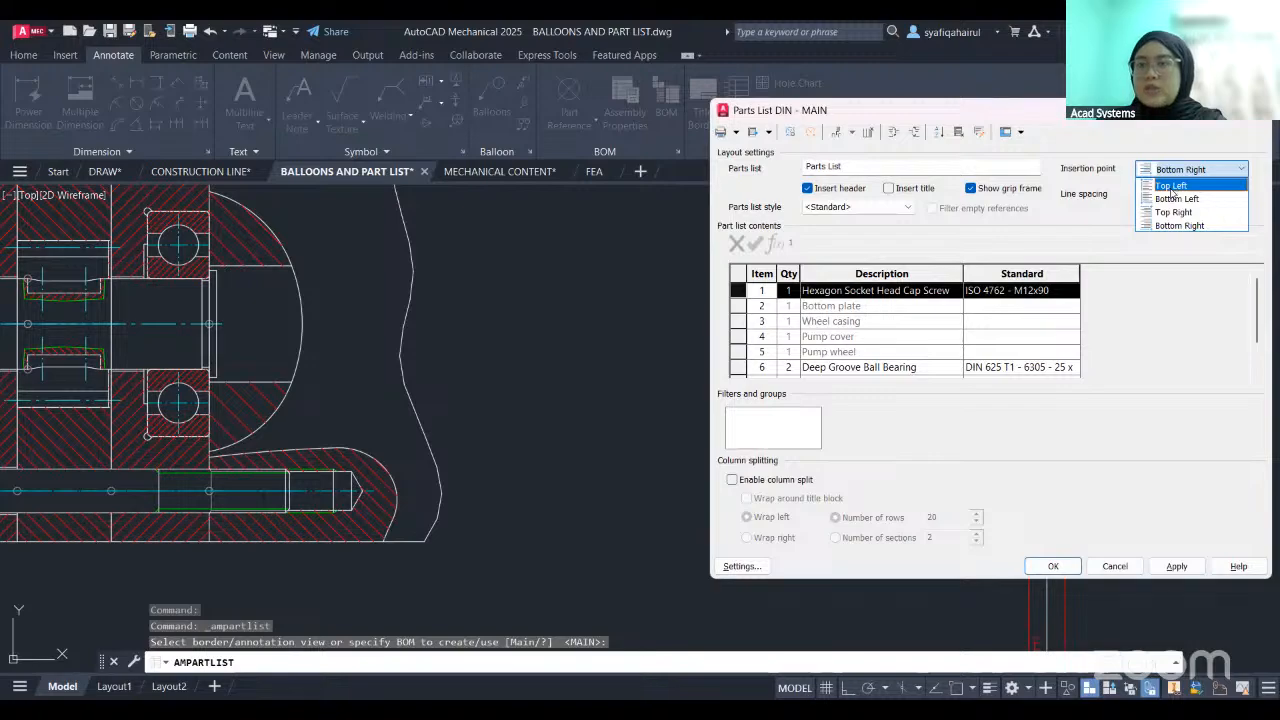
click(1171, 186)
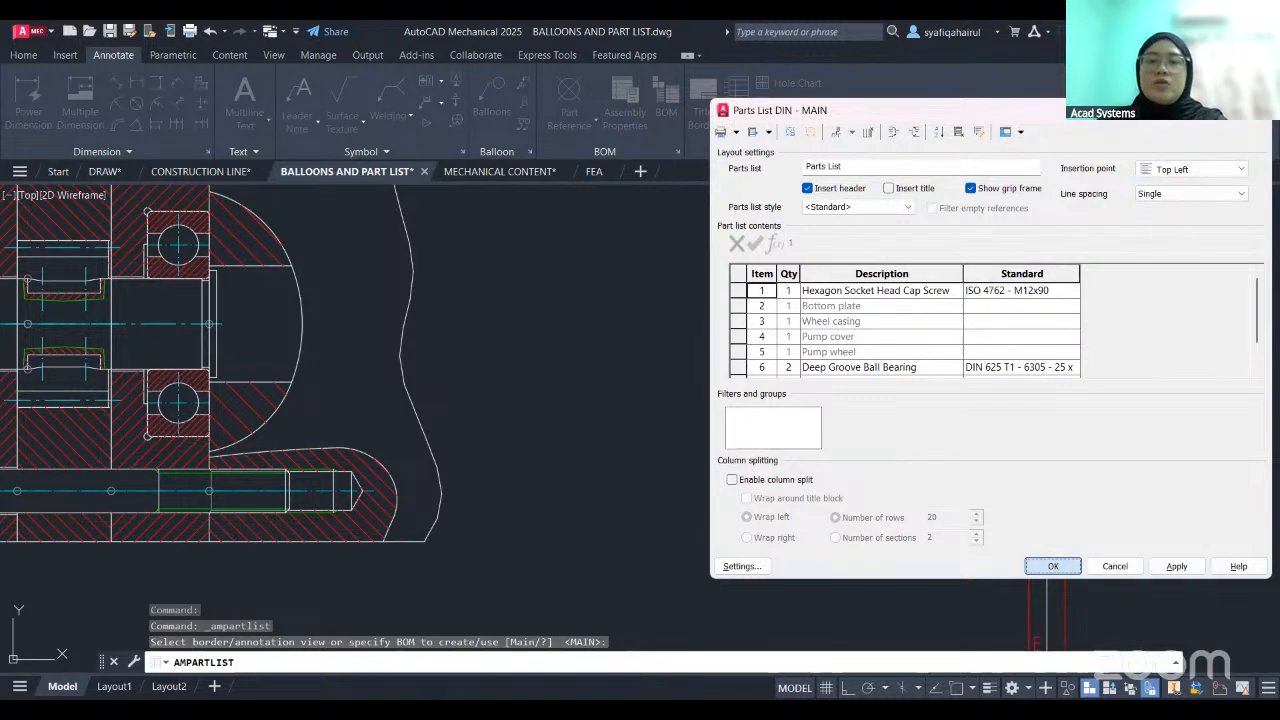
click(1053, 566)
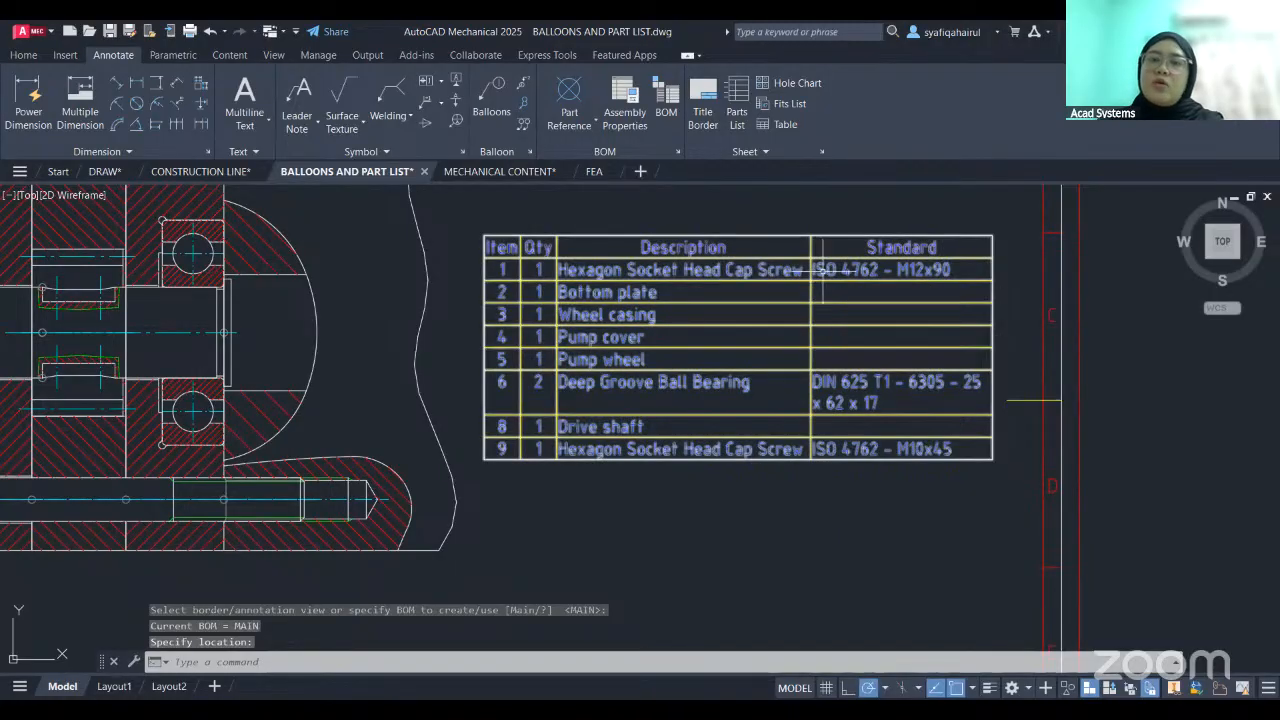
click(484, 237)
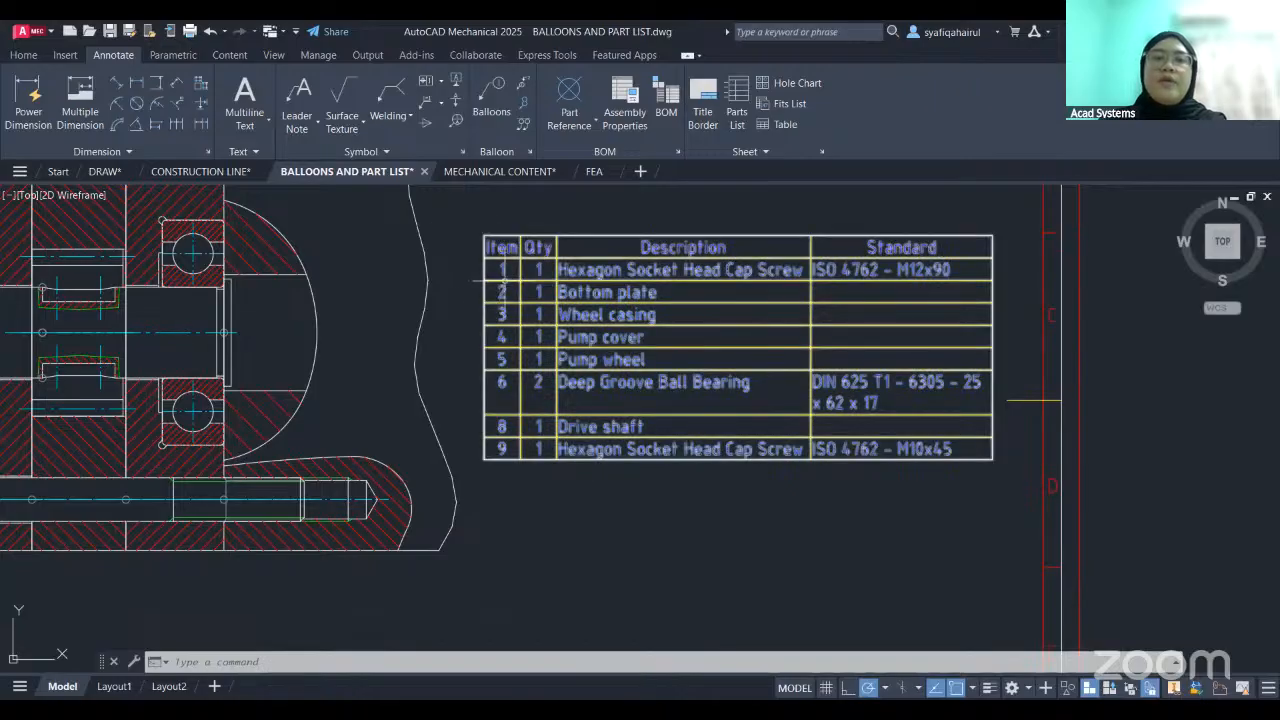
- Examine the parts list's row order, its item and quantity columns, and its position relative to the pump assembly and title block
middle_drag(506, 254, 523, 255)
mouse_move(712, 399)
middle_down()
mouse_move(808, 409)
mouse_move(884, 451)
middle_up()
scroll(735, 423, down, 2)
middle_drag(735, 423, 777, 371)
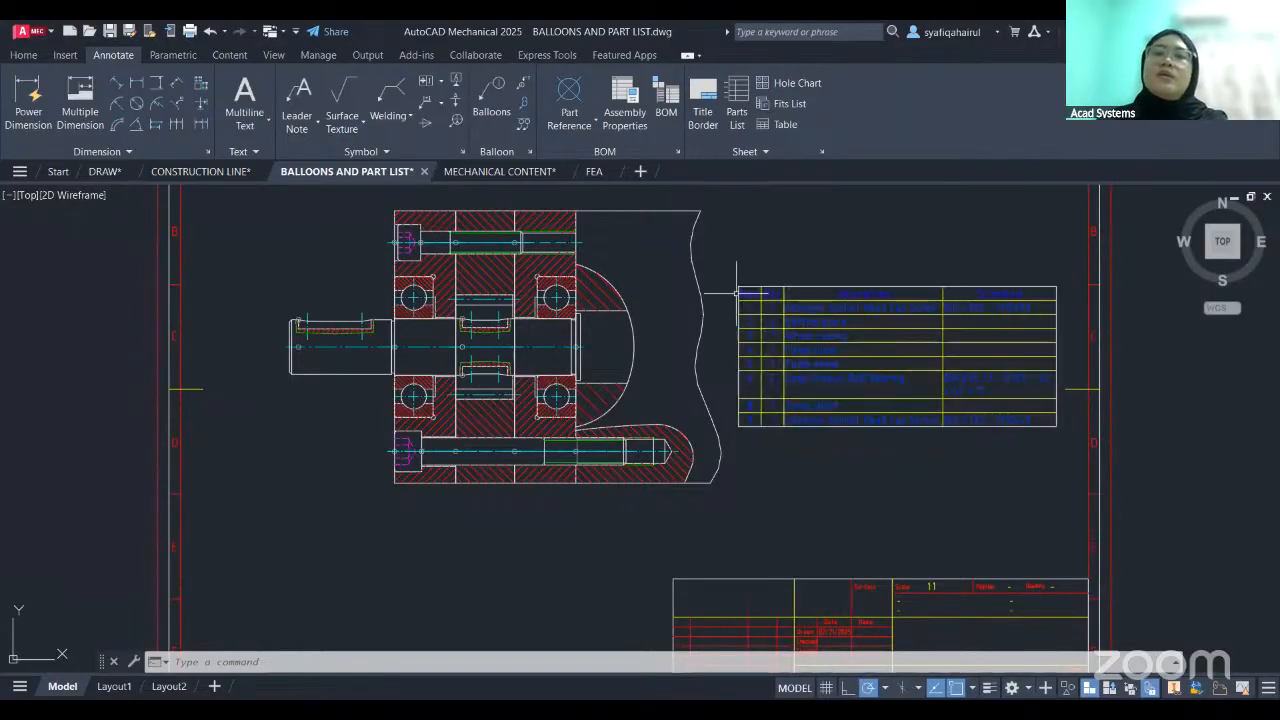
scroll(763, 358, up, 4)
middle_drag(869, 353, 857, 349)
scroll(461, 438, down, 2)
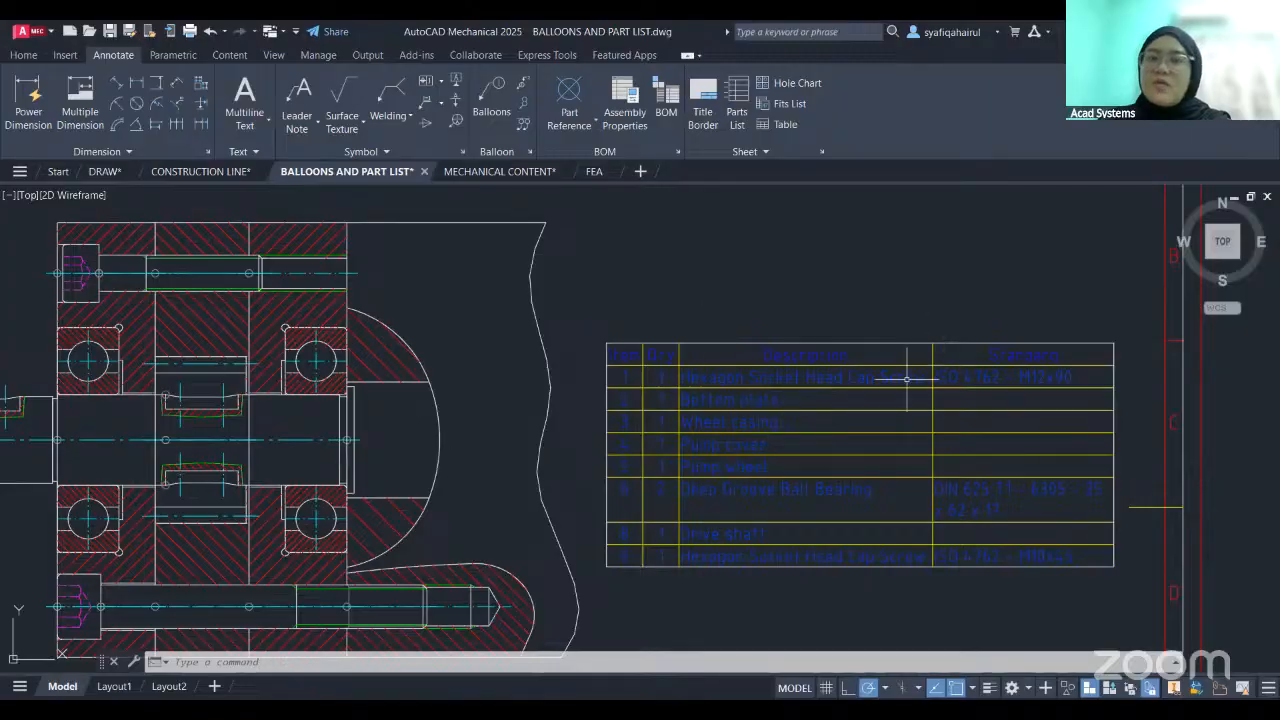
- Place balloons for all the pump assembly's part references in one horizontal row above the assembly
mouse_move(740, 420)
middle_down()
mouse_move(754, 403)
mouse_move(850, 391)
middle_up()
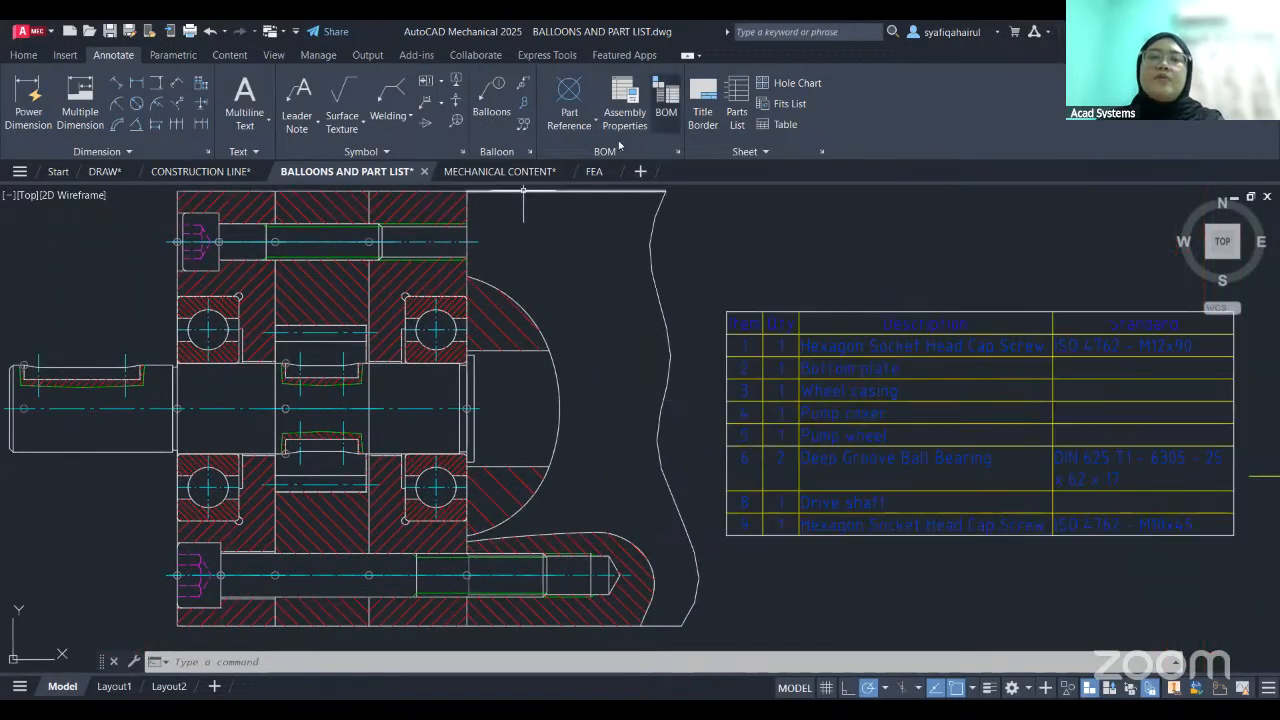
middle_drag(562, 287, 603, 290)
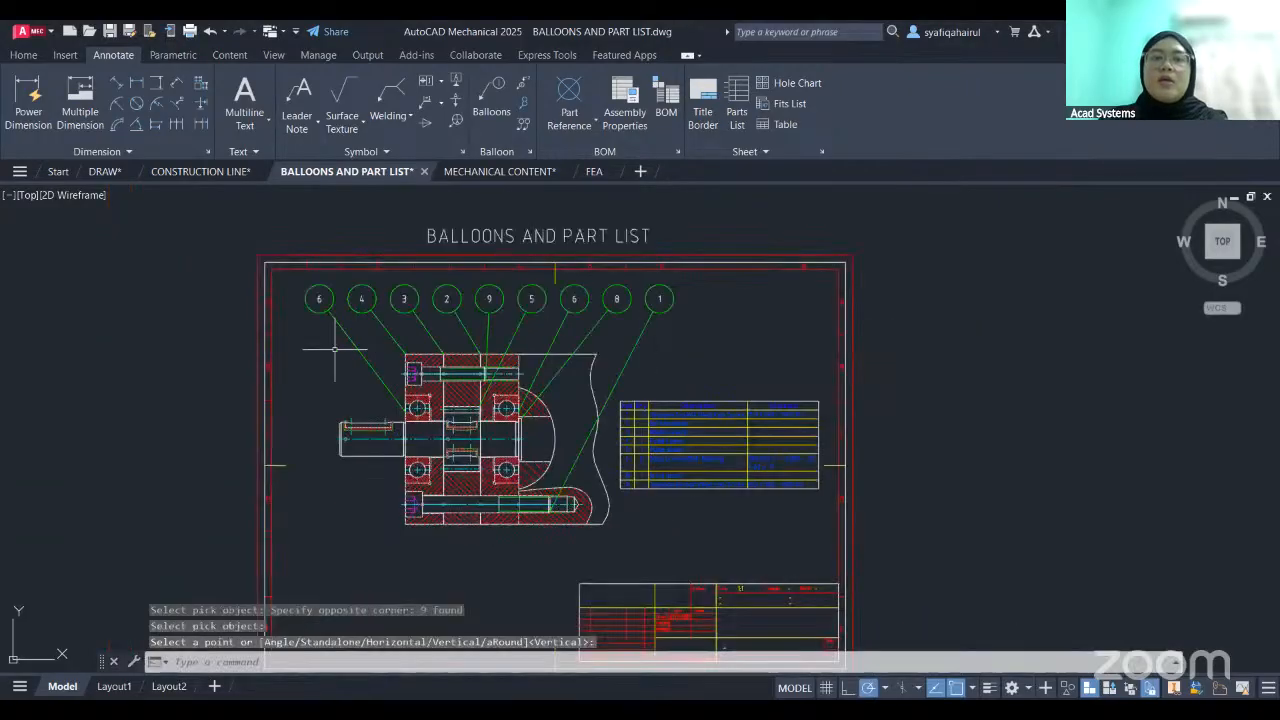
- Compare the balloon numbers above the pump assembly with the item numbers, quantities and descriptions in the parts list
scroll(525, 347, up, 2)
scroll(760, 320, up, 3)
scroll(779, 398, up, 2)
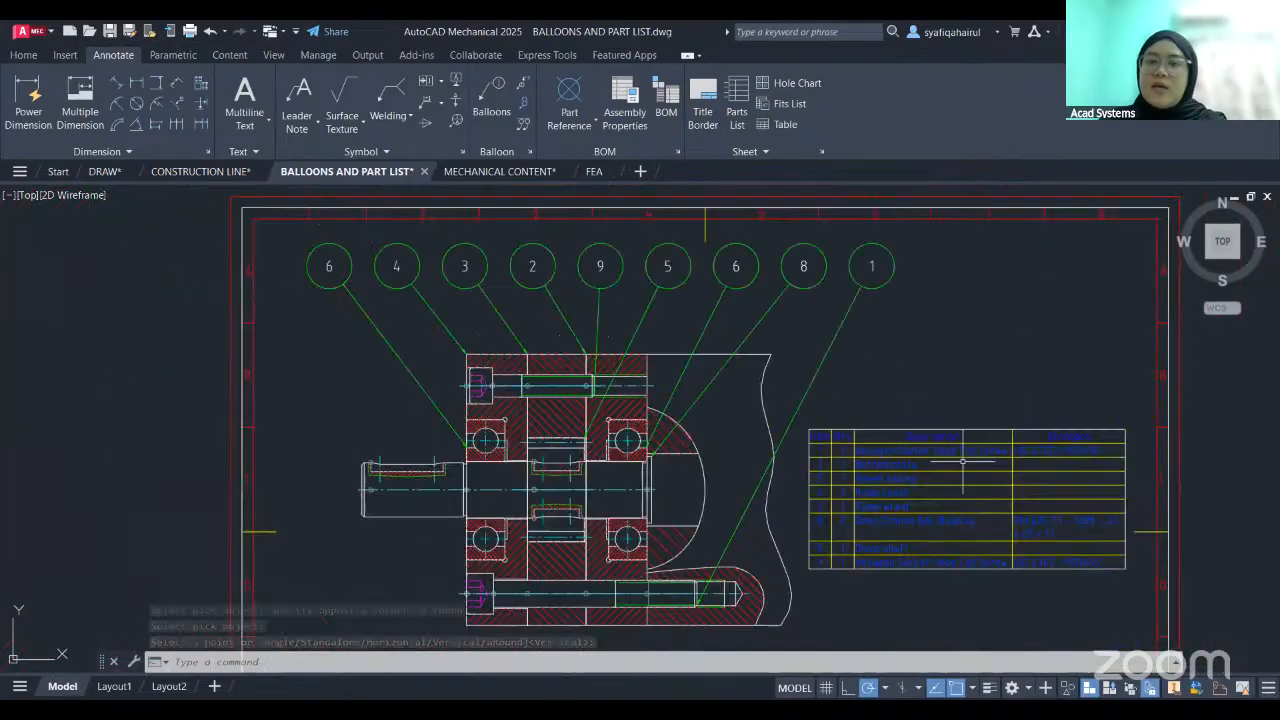
scroll(886, 463, up, 5)
middle_drag(1055, 507, 1054, 485)
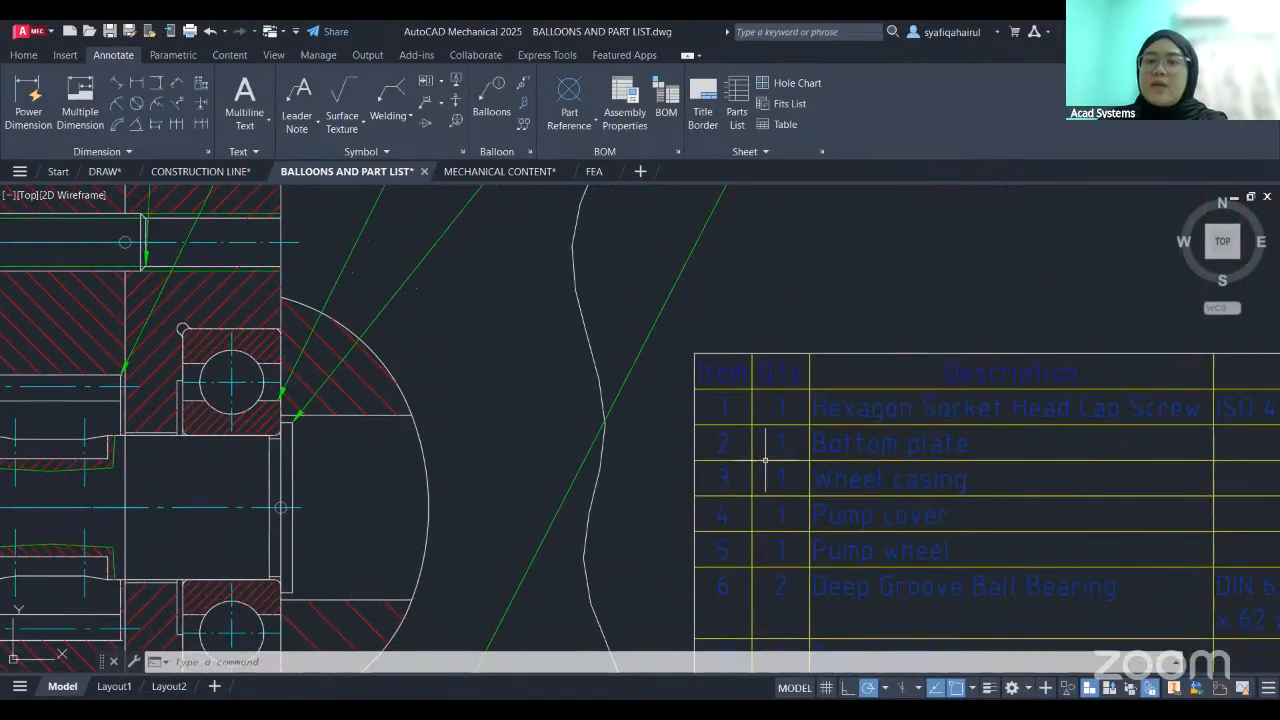
scroll(921, 453, down, 5)
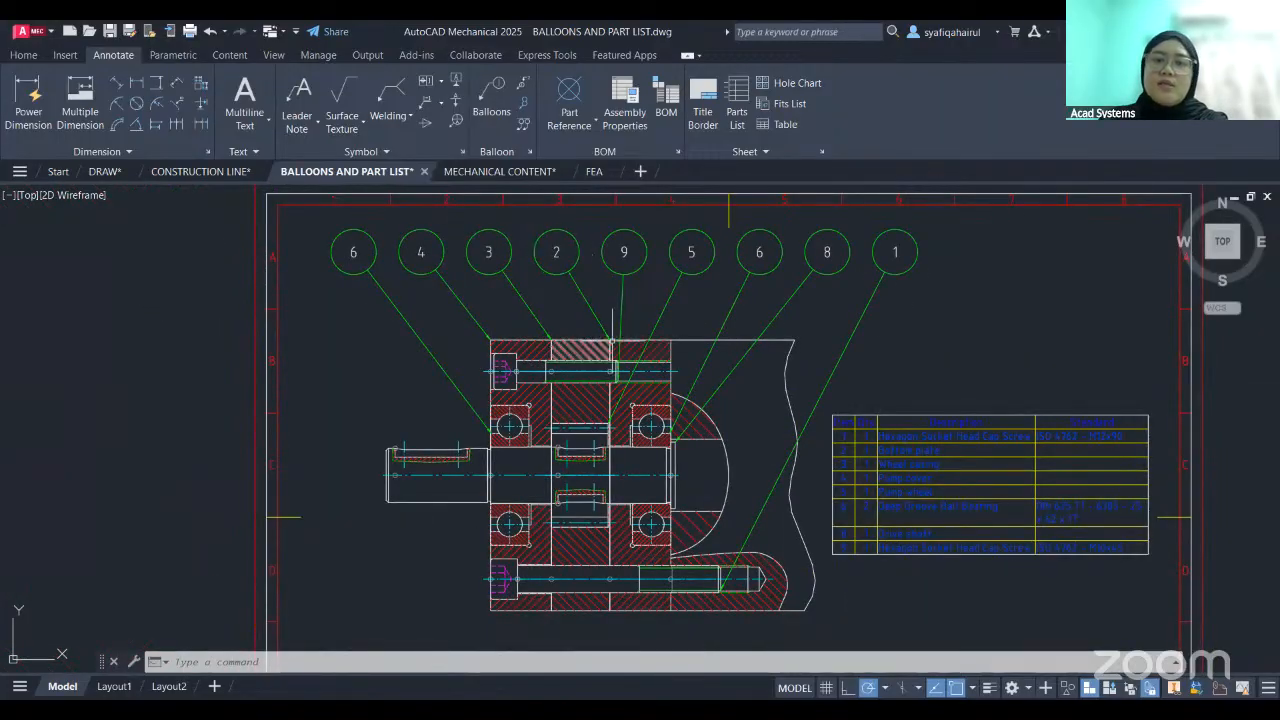
scroll(858, 453, down, 5)
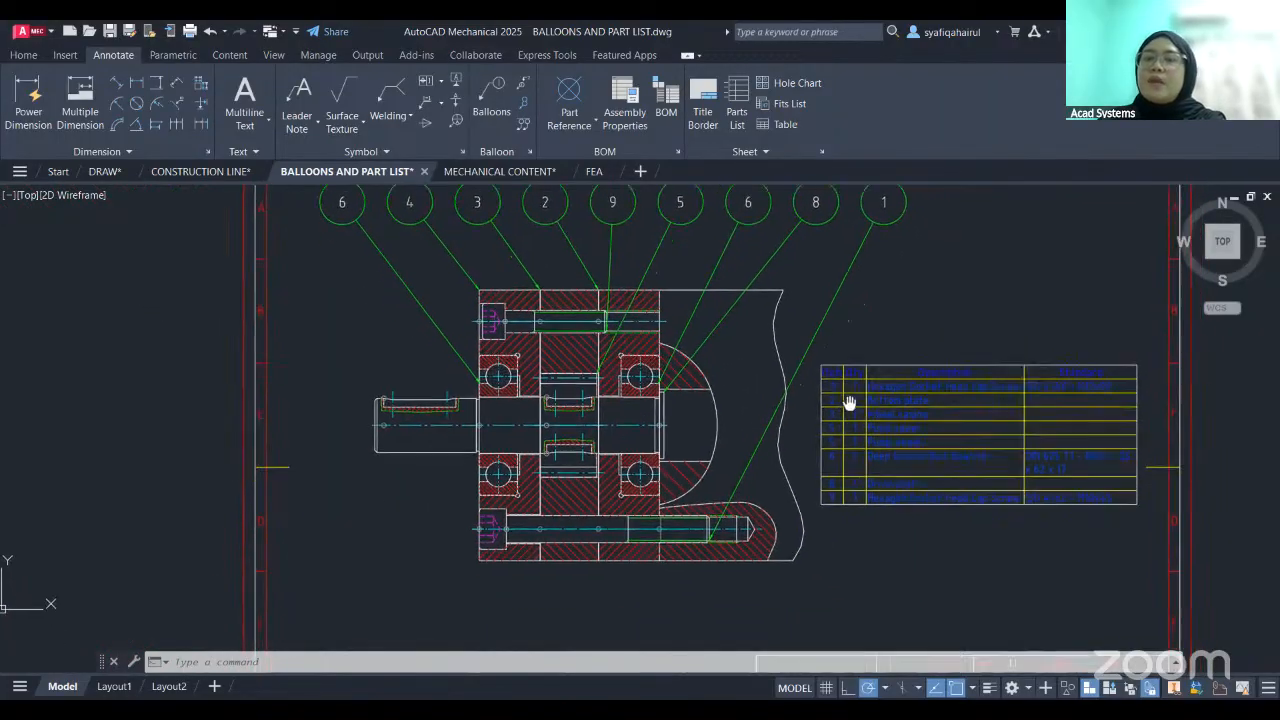
mouse_move(770, 396)
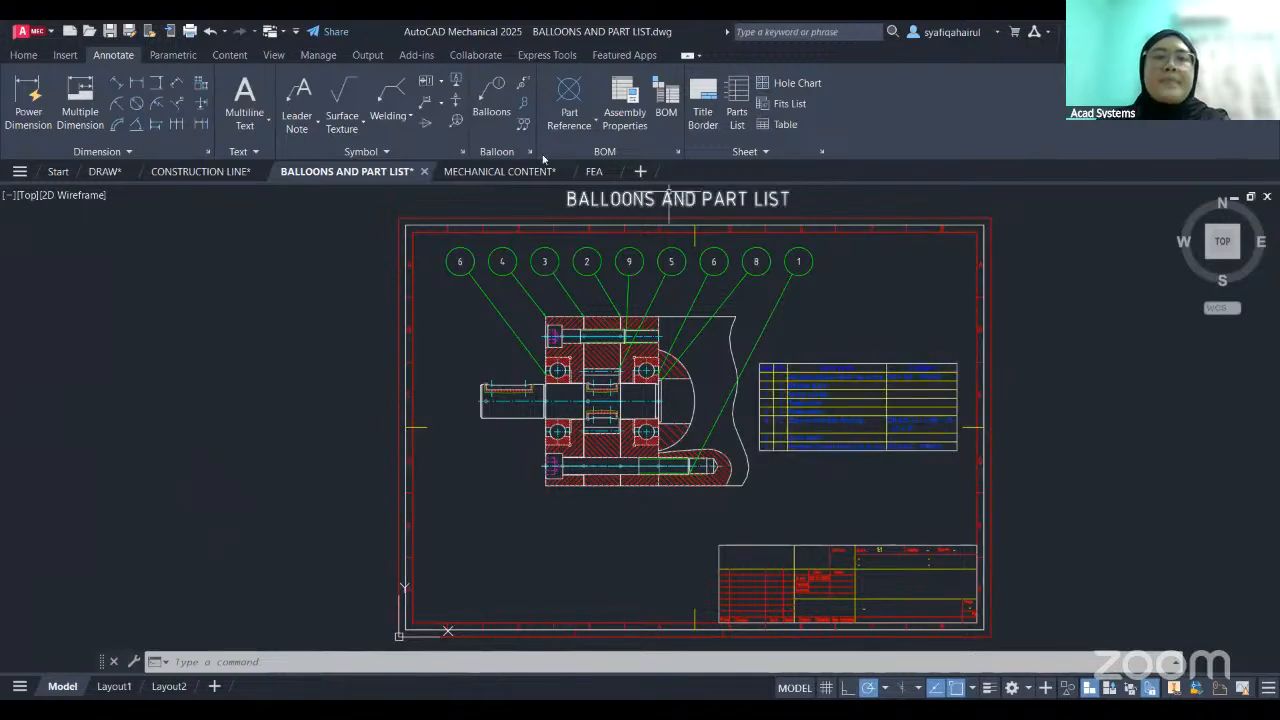
- Switch to the MECHANICAL CONTENT drawing showing the chain drive
click(480, 172)
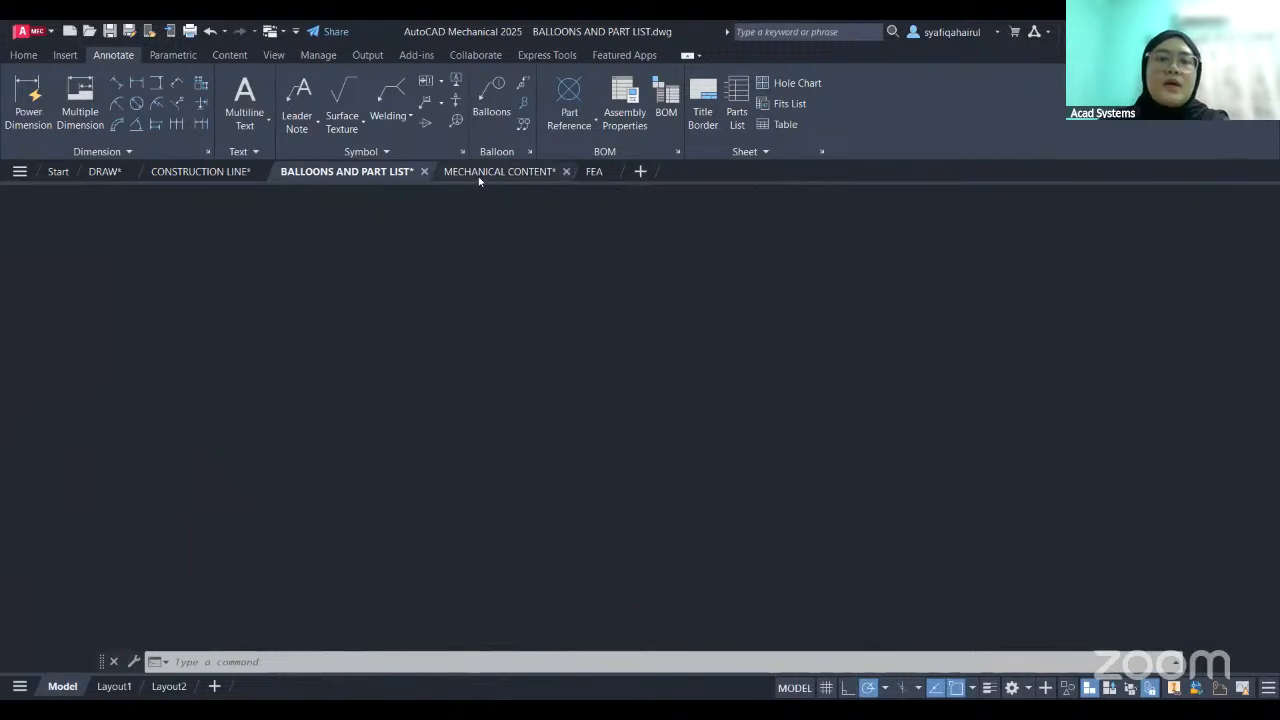
click(679, 272)
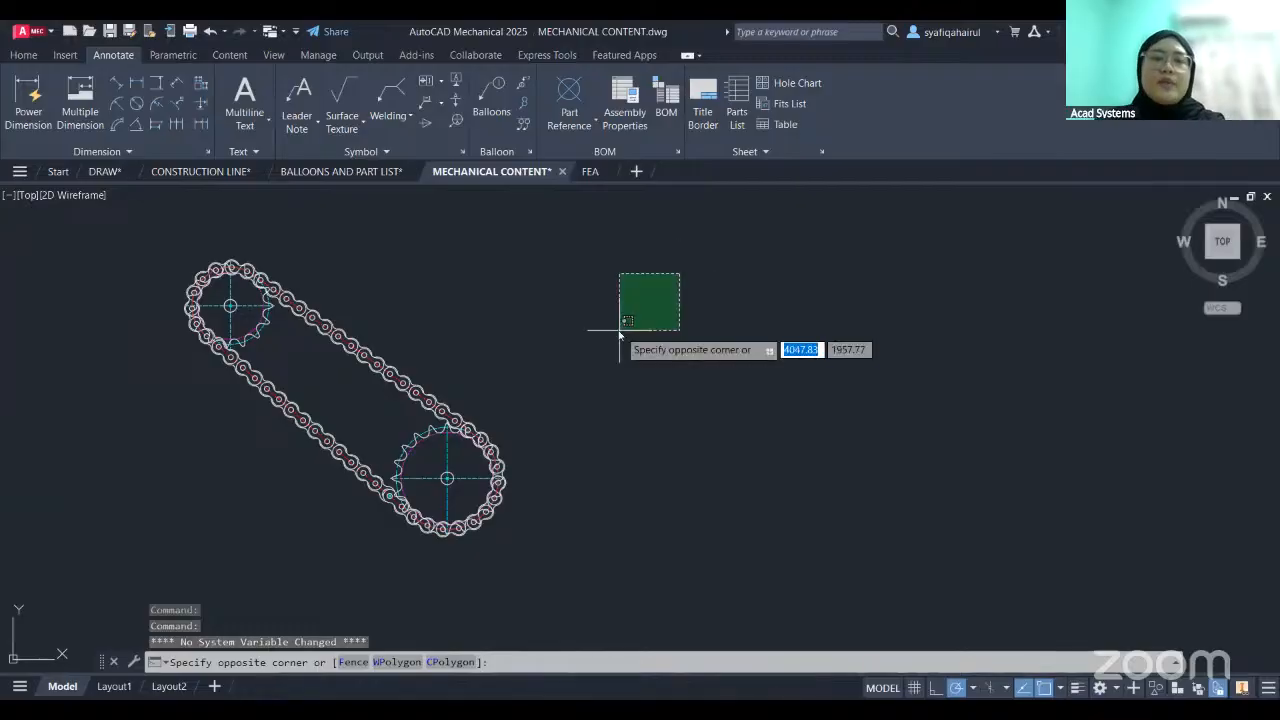
key(Escape)
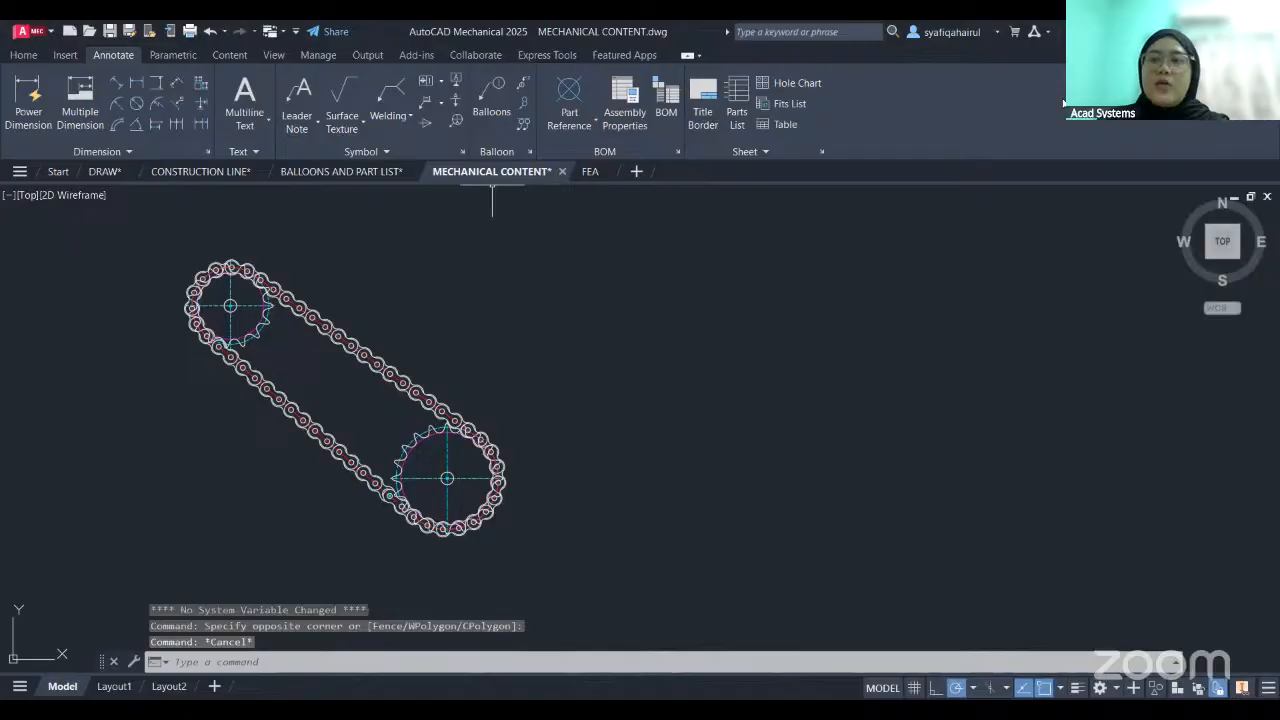
- Browse the standards in the Content Libraries and the ANSI categories such as Shaft Parts, Springs and Steel Shapes, and close the libraries
click(234, 56)
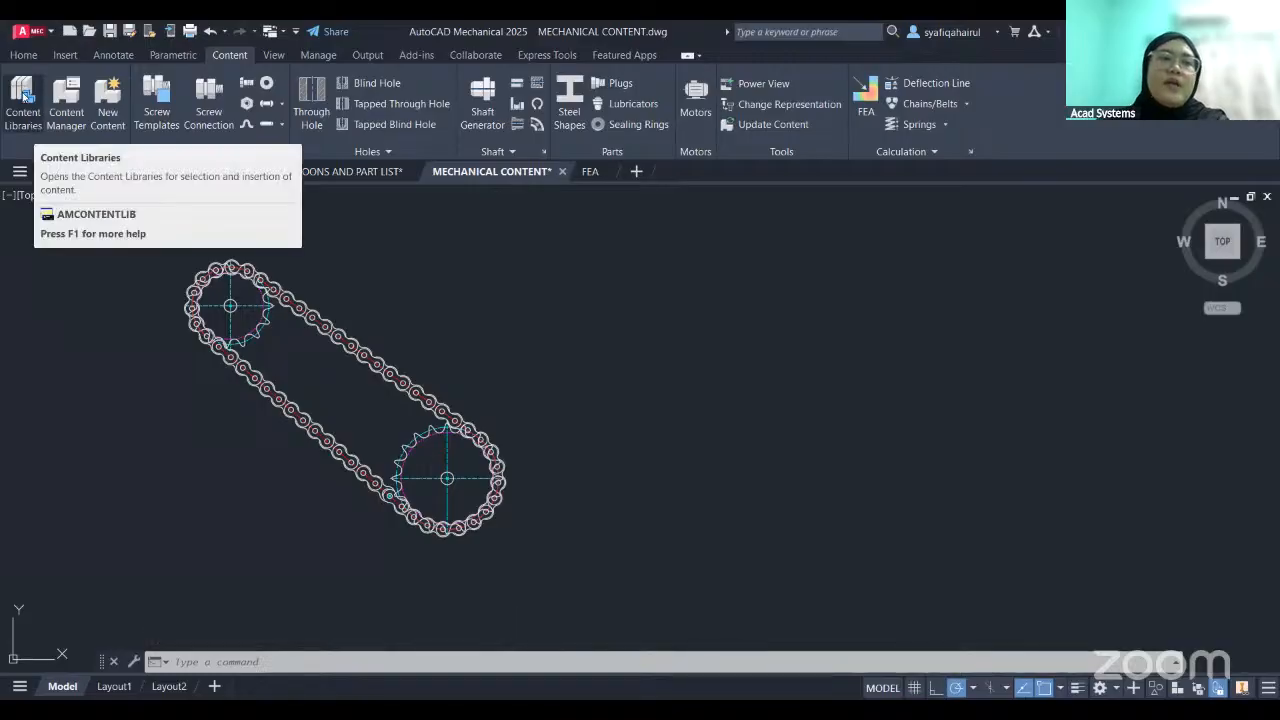
click(23, 104)
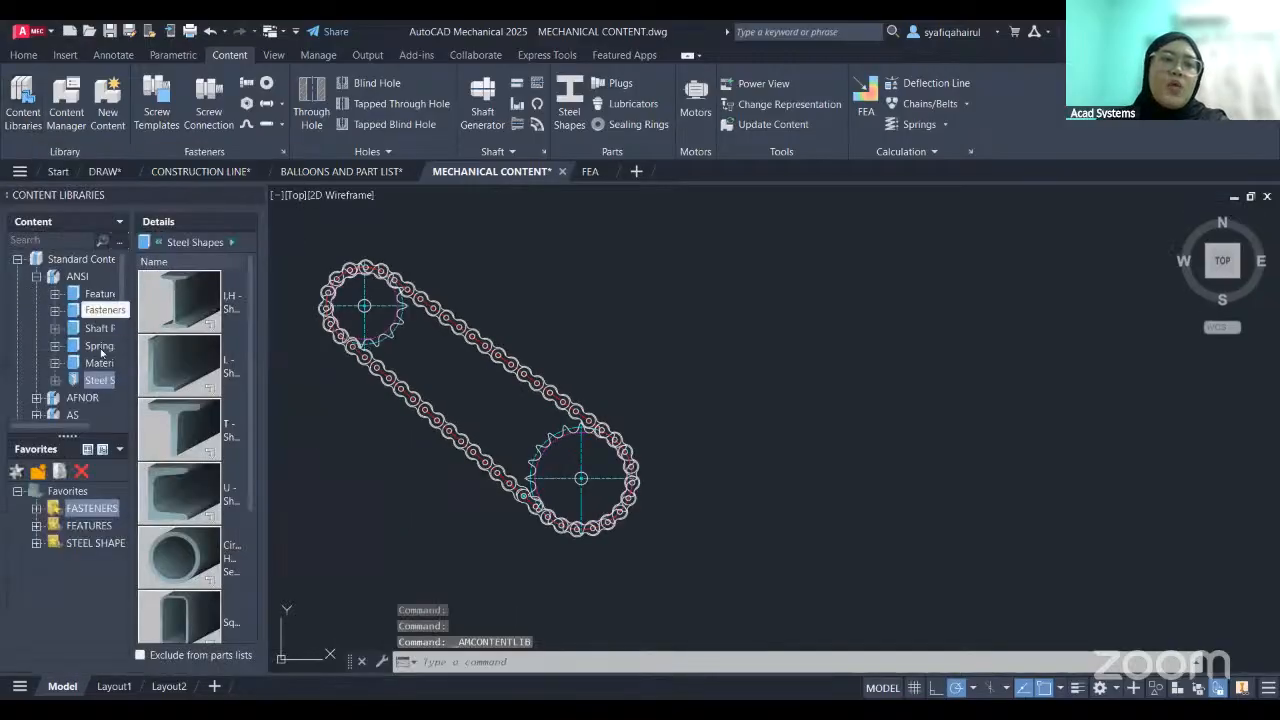
click(37, 278)
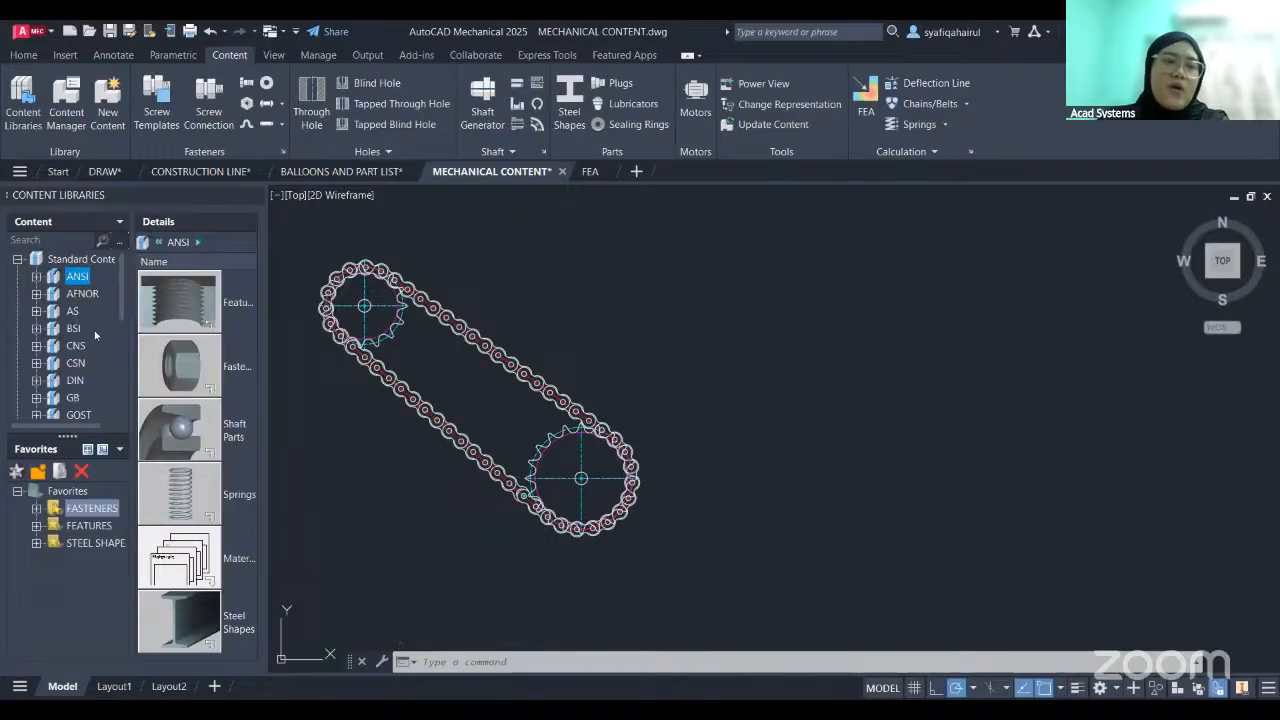
scroll(93, 334, down, 2)
scroll(79, 351, up, 2)
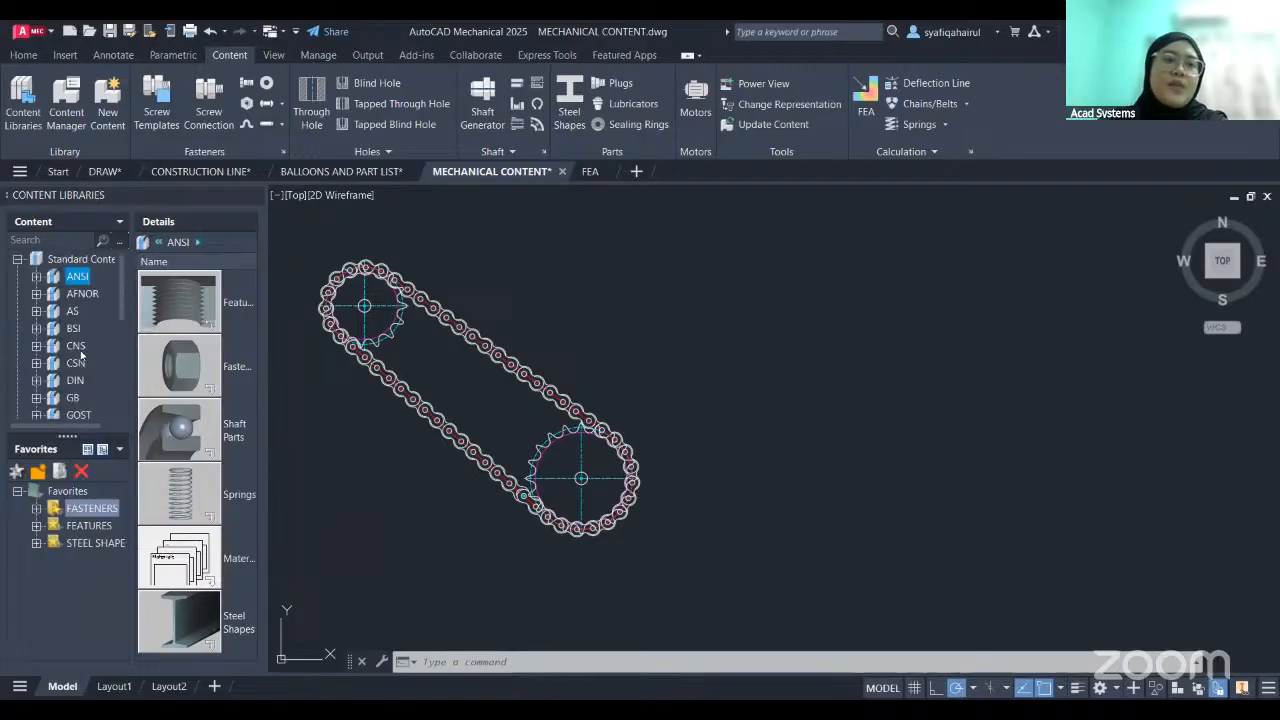
click(36, 277)
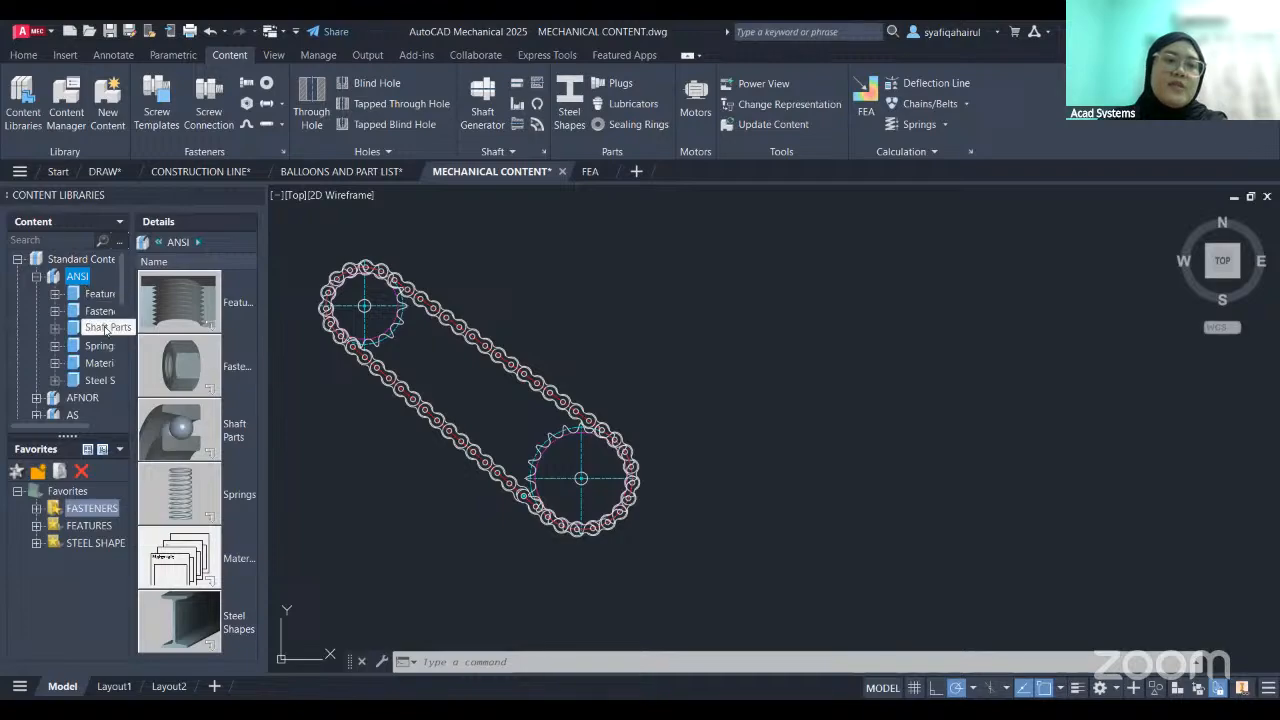
click(105, 329)
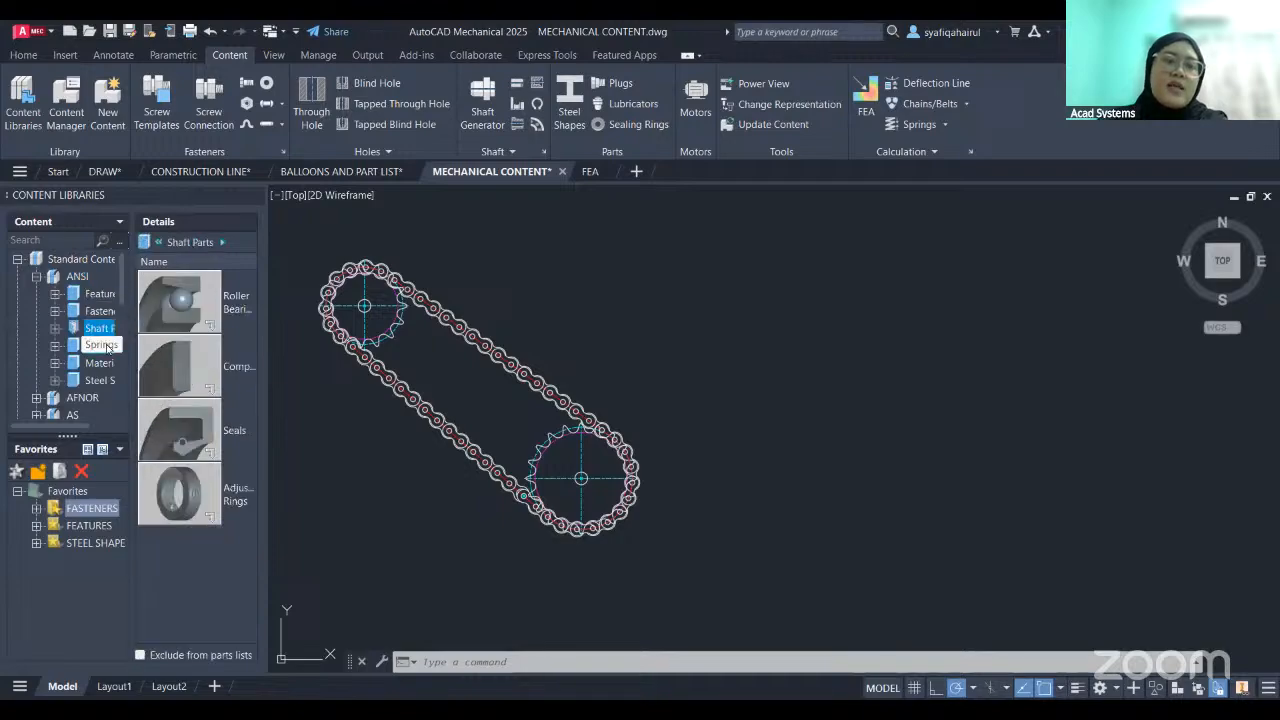
click(105, 346)
click(107, 366)
click(106, 381)
click(107, 329)
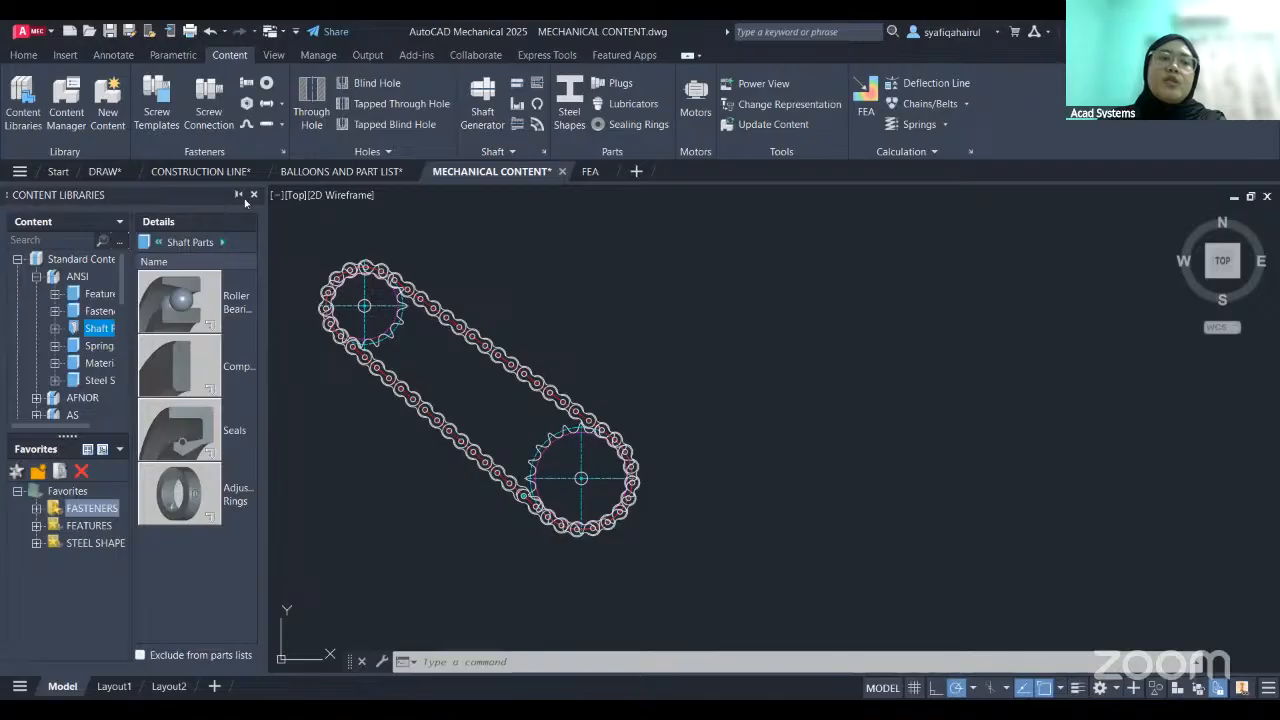
click(256, 196)
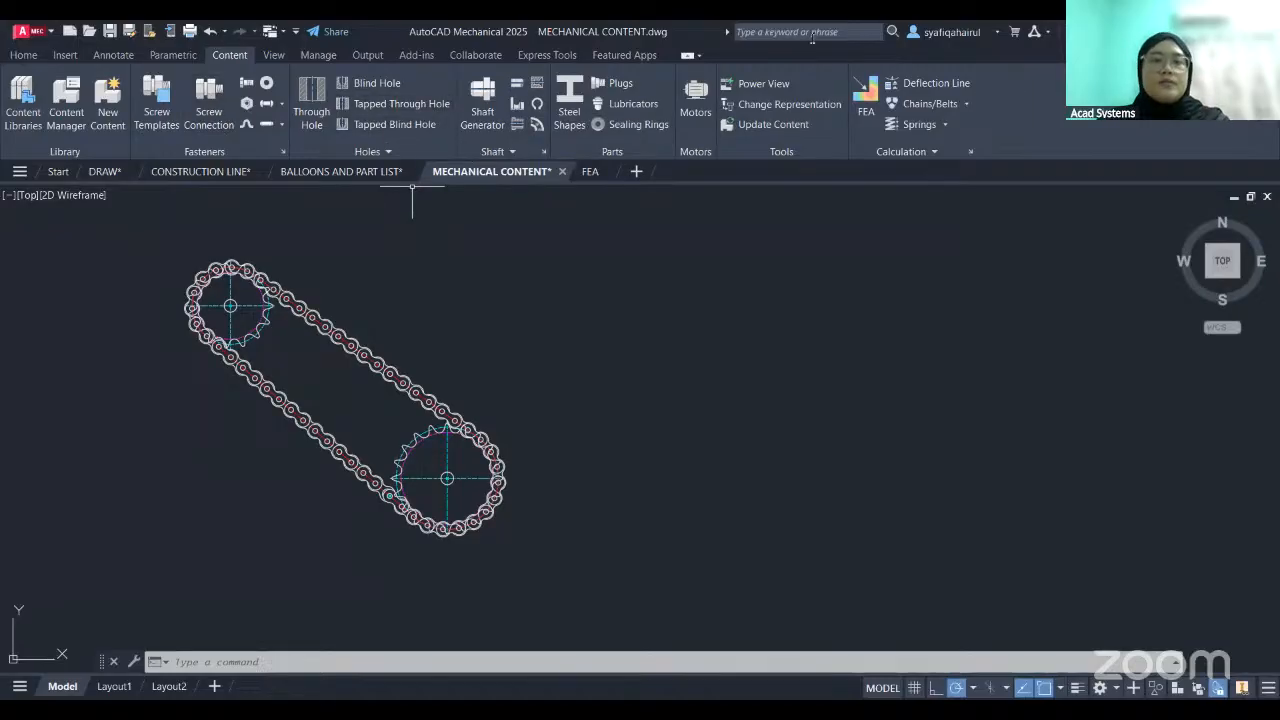
- Insert a sprocket with its wheel centre in the empty area beside the chain drive, at a 0° rotation angle
middle_drag(492, 370, 484, 349)
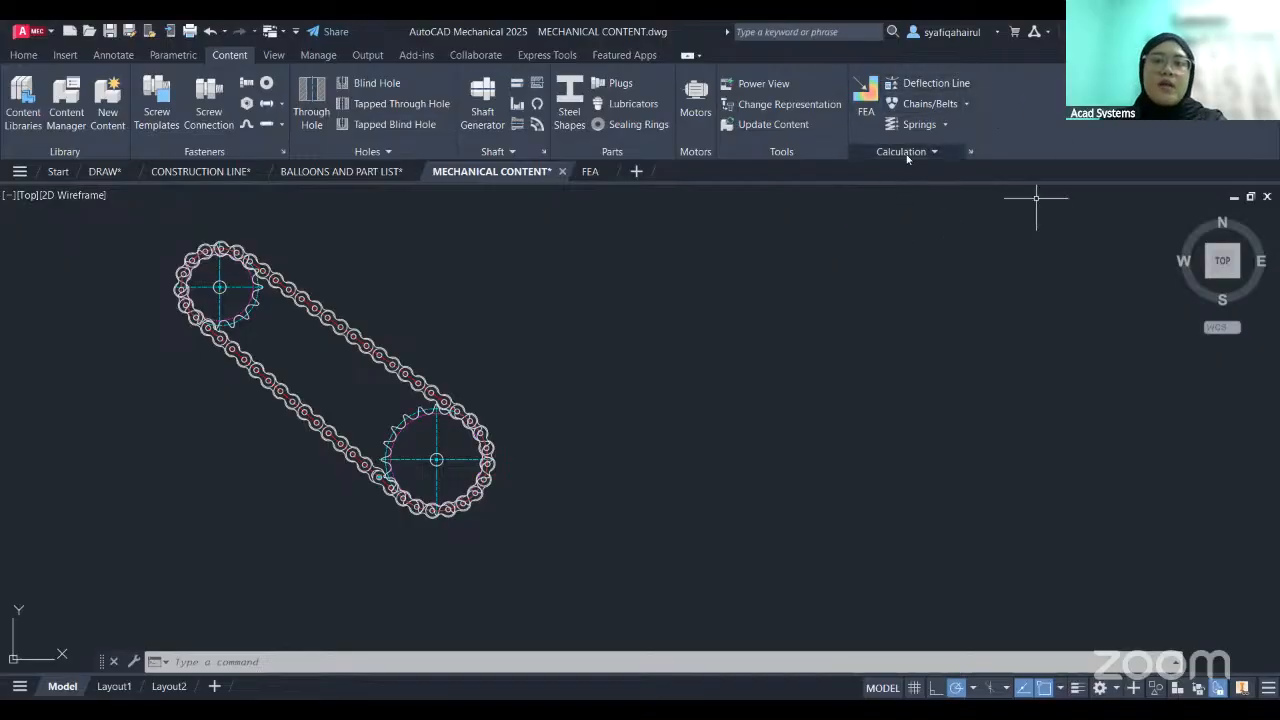
click(966, 104)
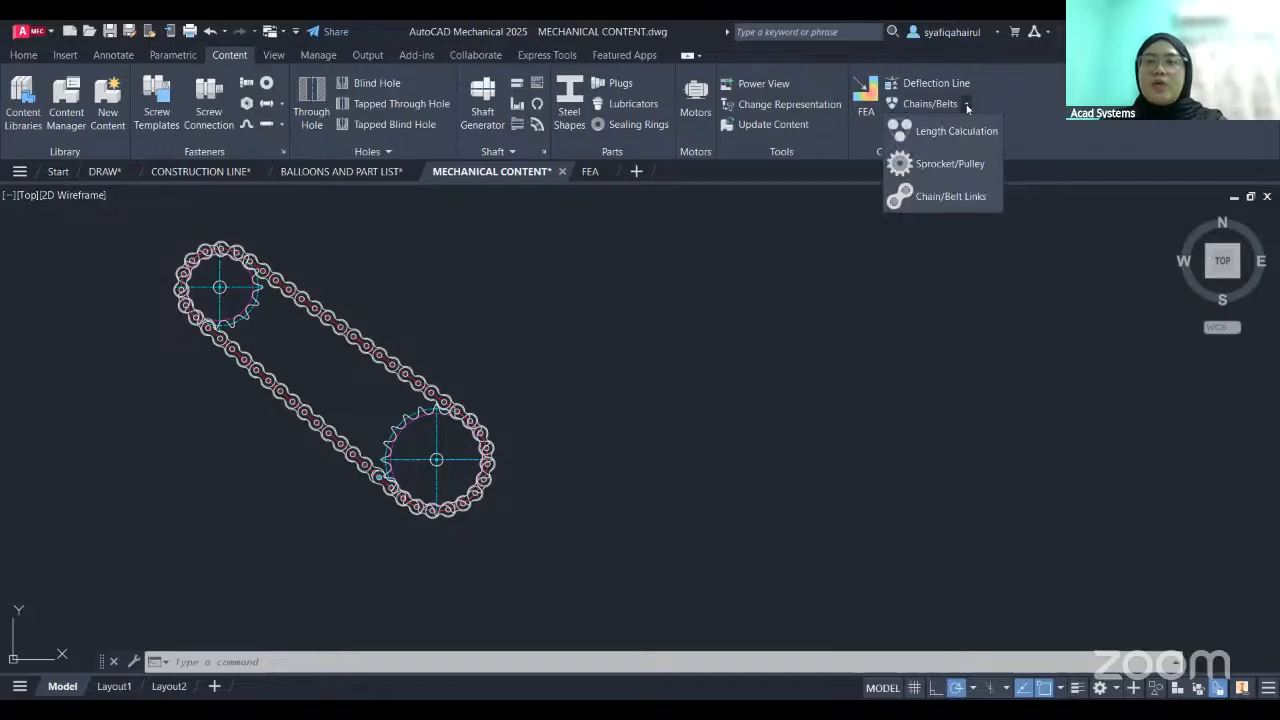
click(952, 168)
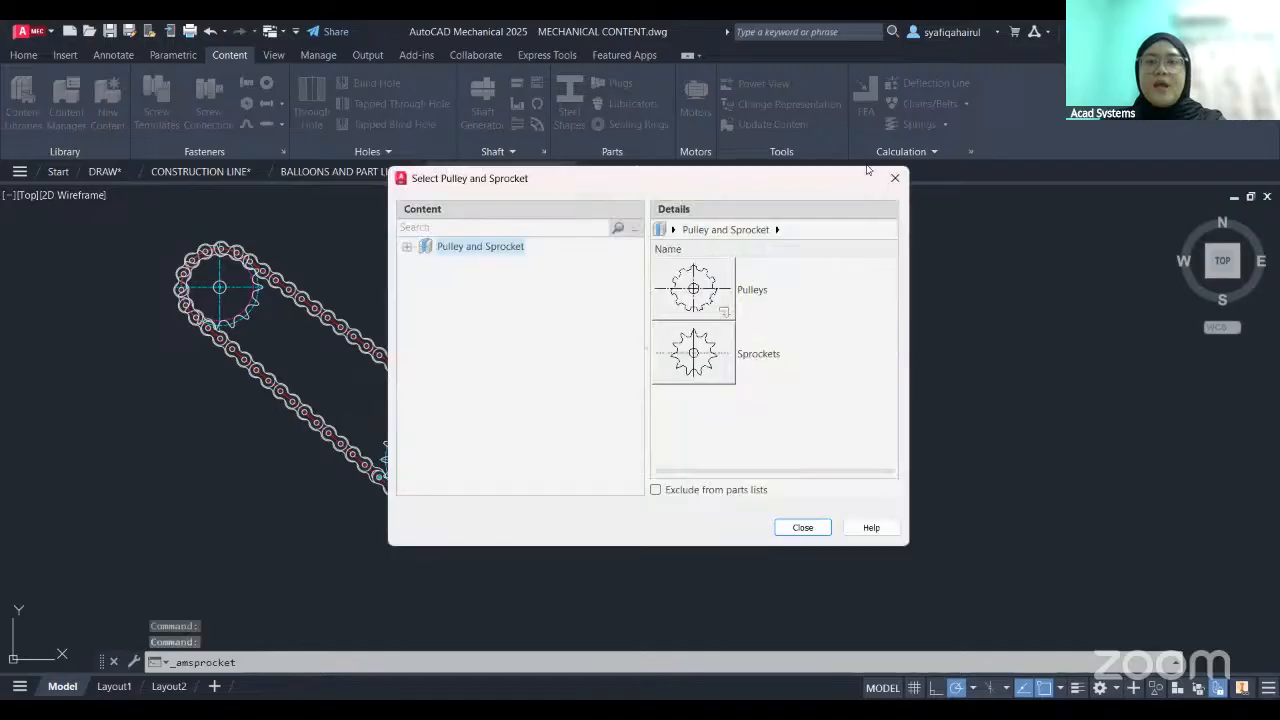
drag(653, 181, 633, 144)
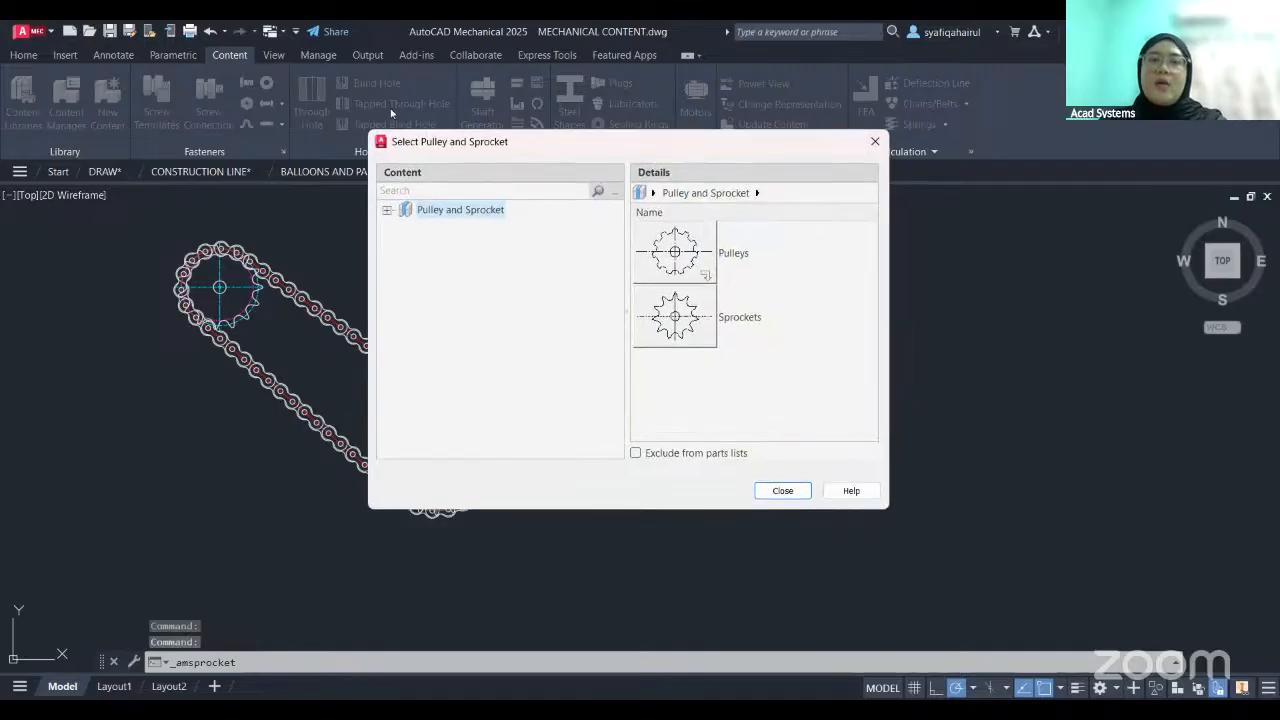
click(675, 316)
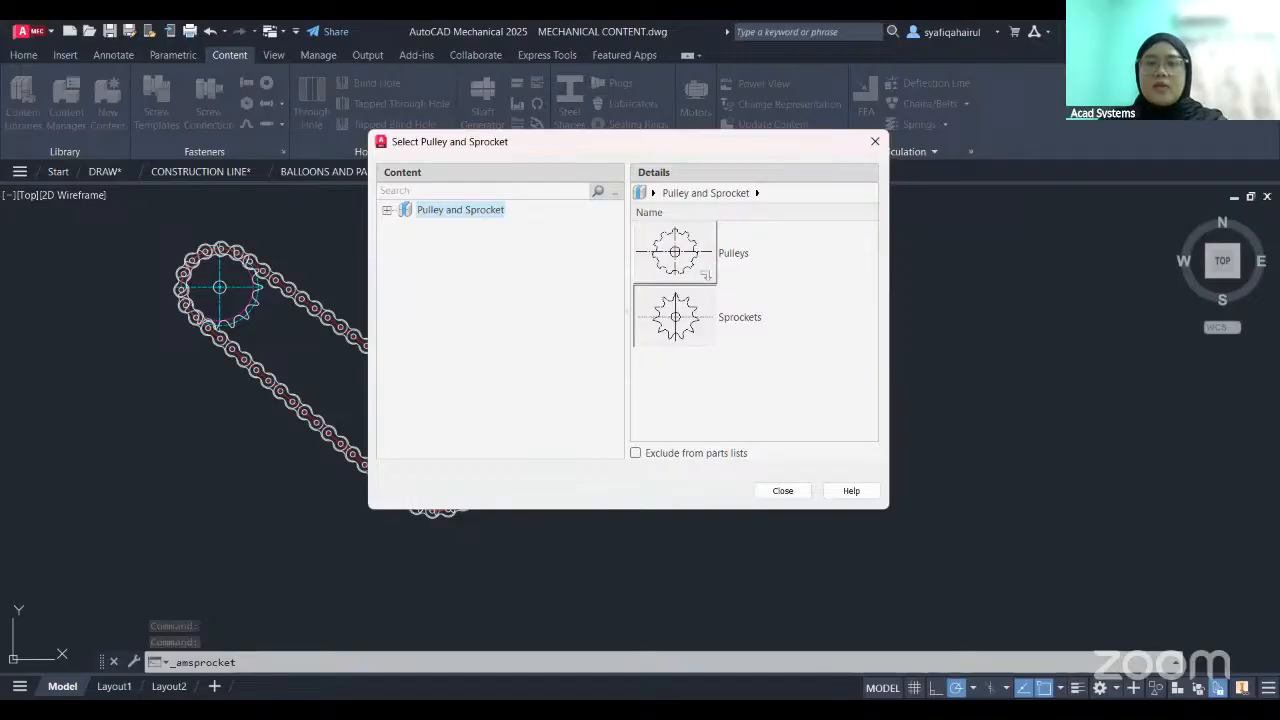
double_click(675, 318)
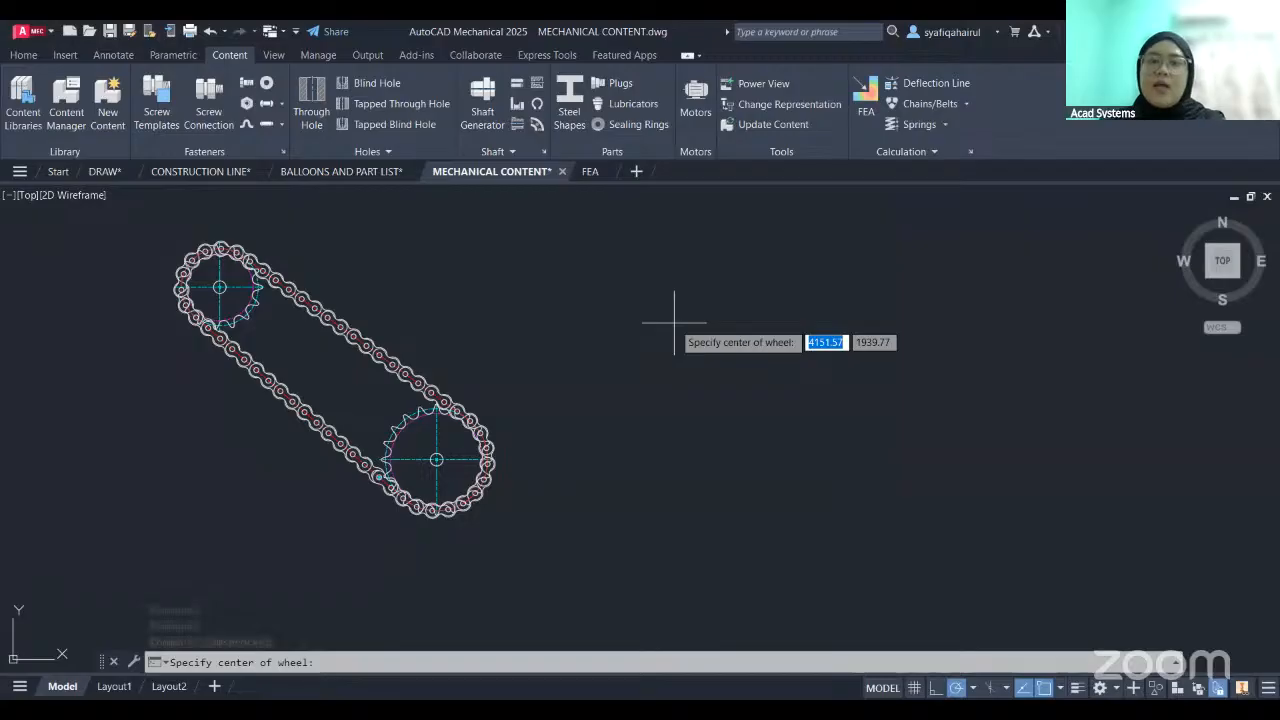
click(756, 258)
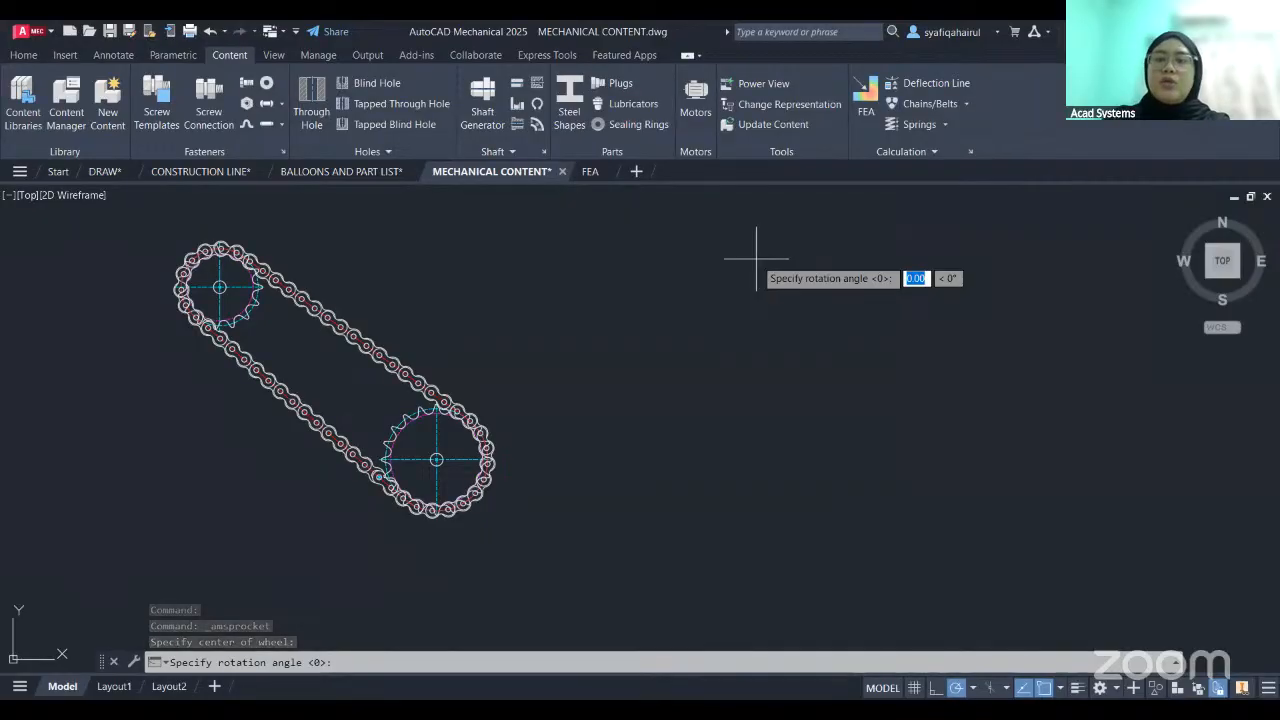
key(Return)
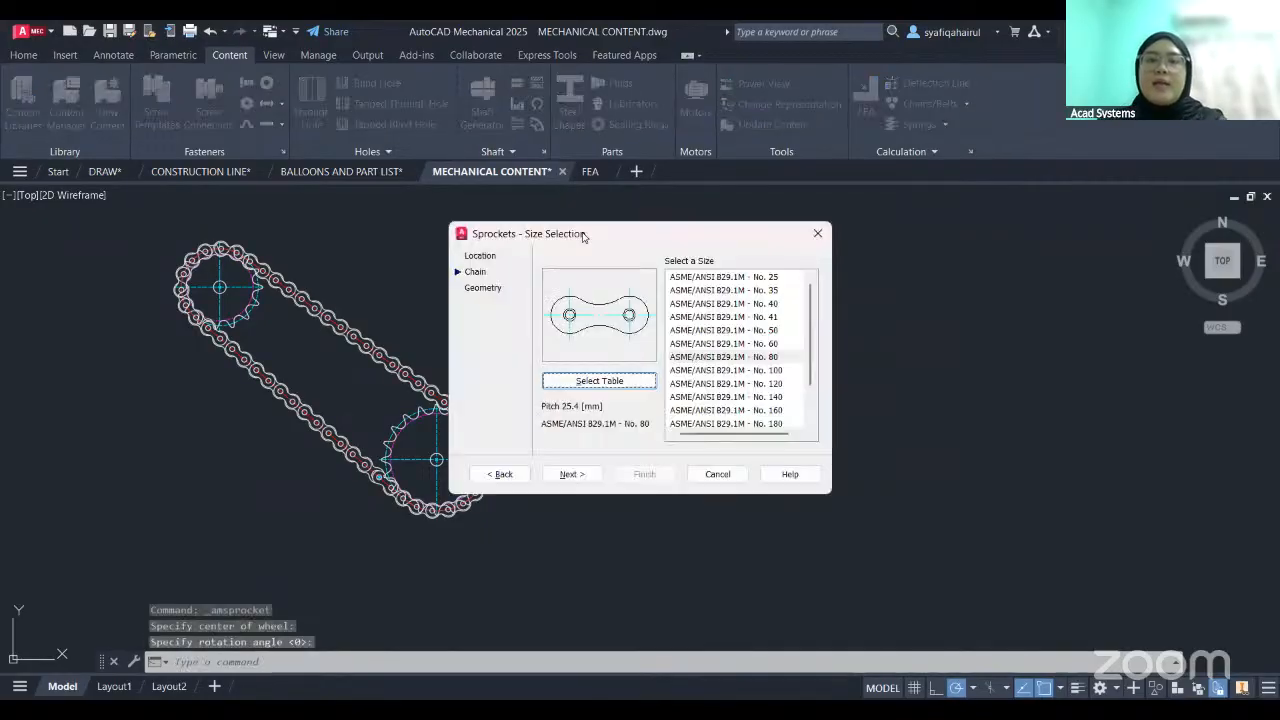
- Choose the ASME/ANSI B29.1M - No. 80 chain size for the sprocket
drag(577, 235, 446, 217)
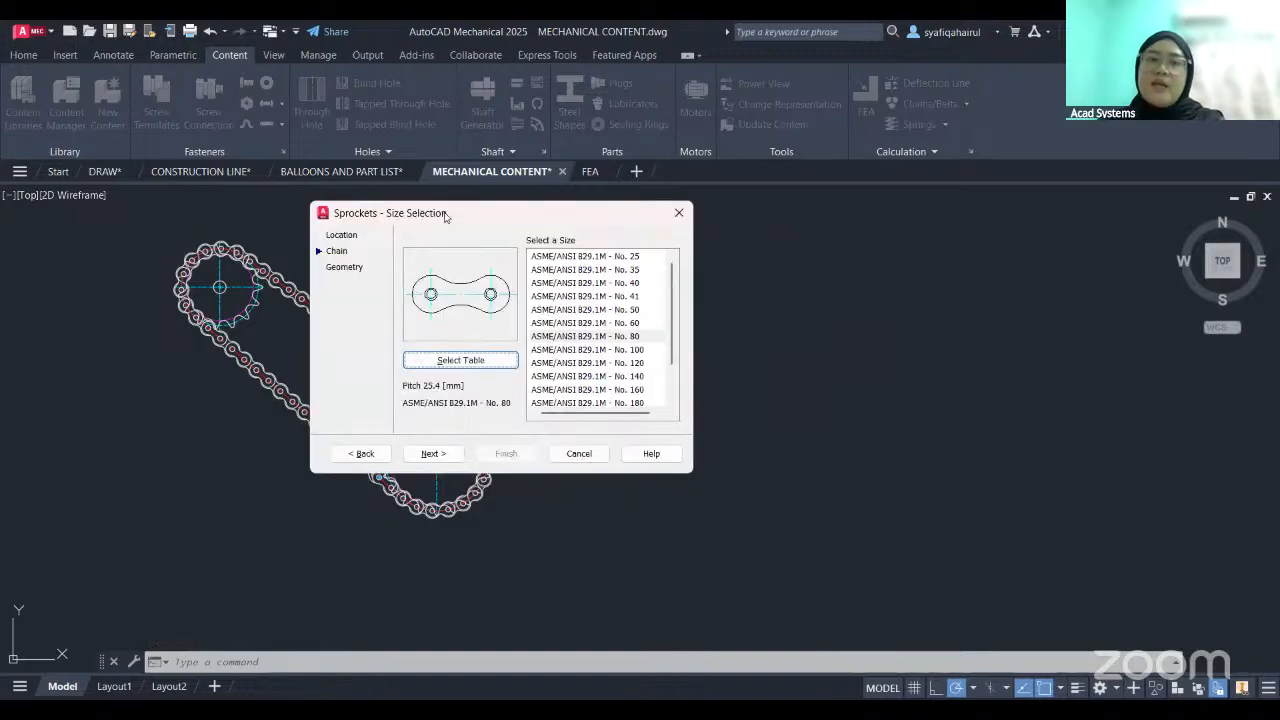
click(624, 337)
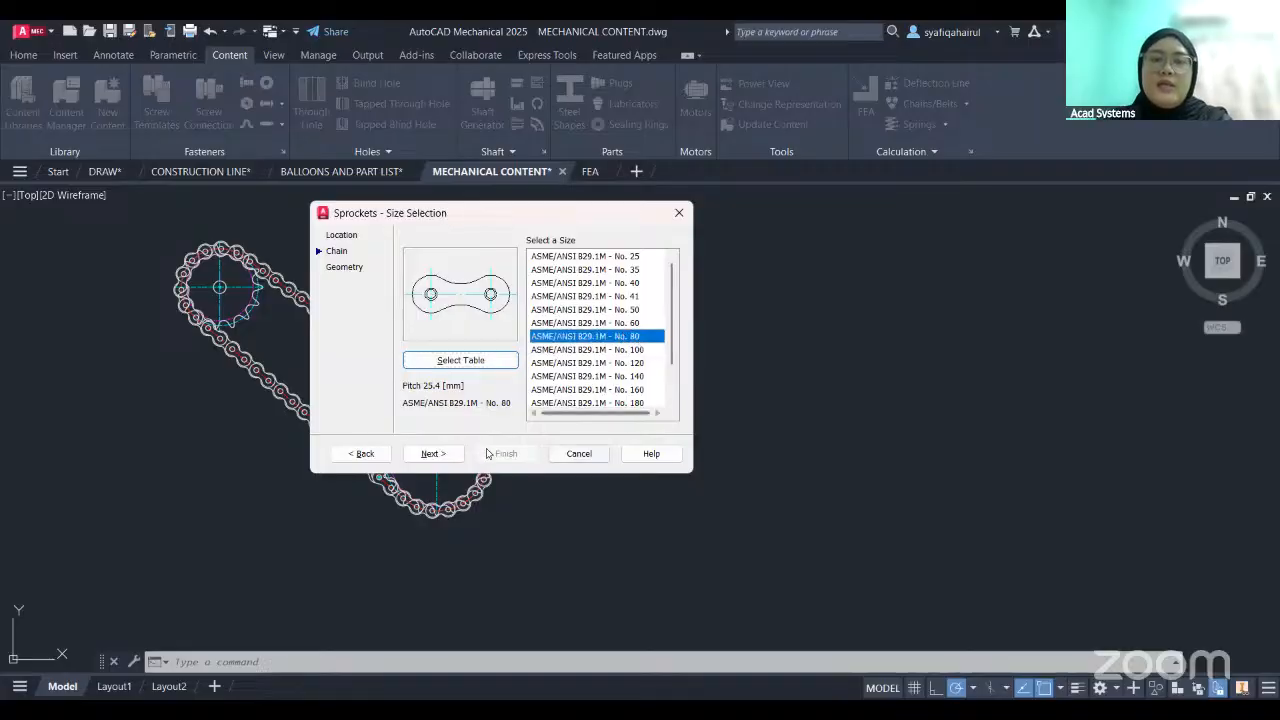
click(432, 453)
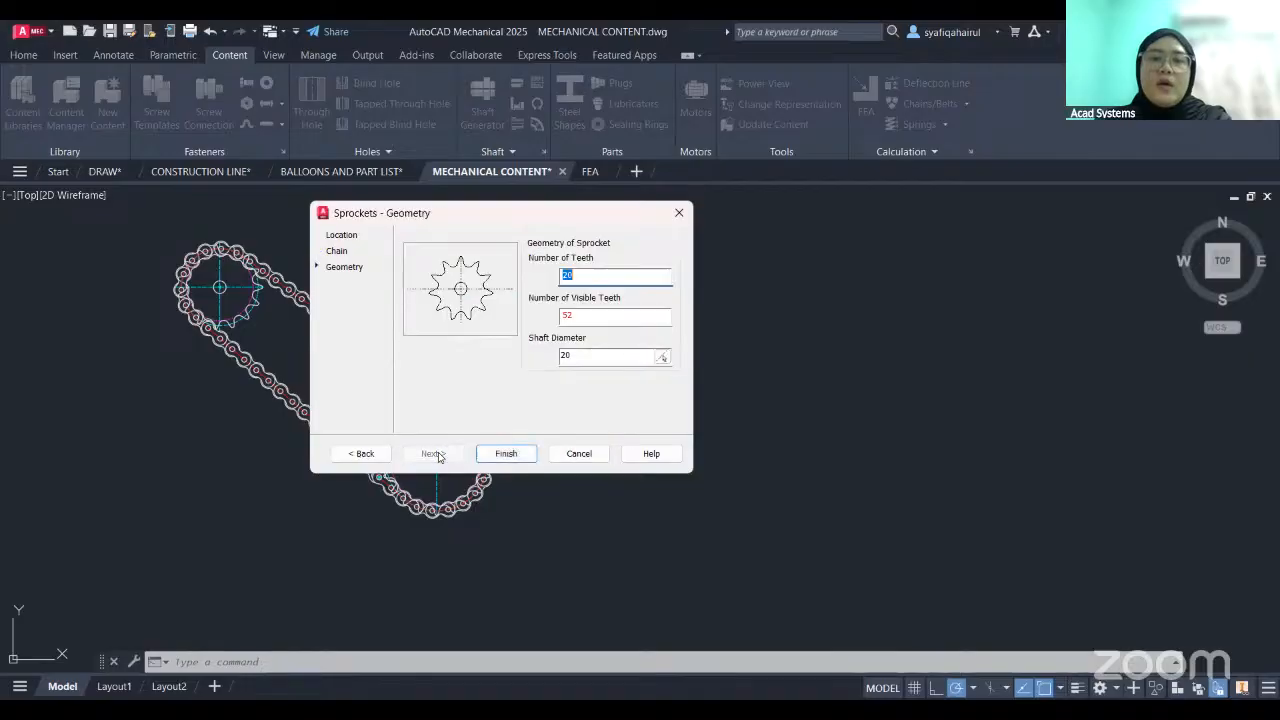
- Create the sprocket with 15 teeth, 15 visible teeth and a shaft diameter of 30
key(Tab)
key(BackSpace)
drag(614, 275, 509, 281)
key(BackSpace)
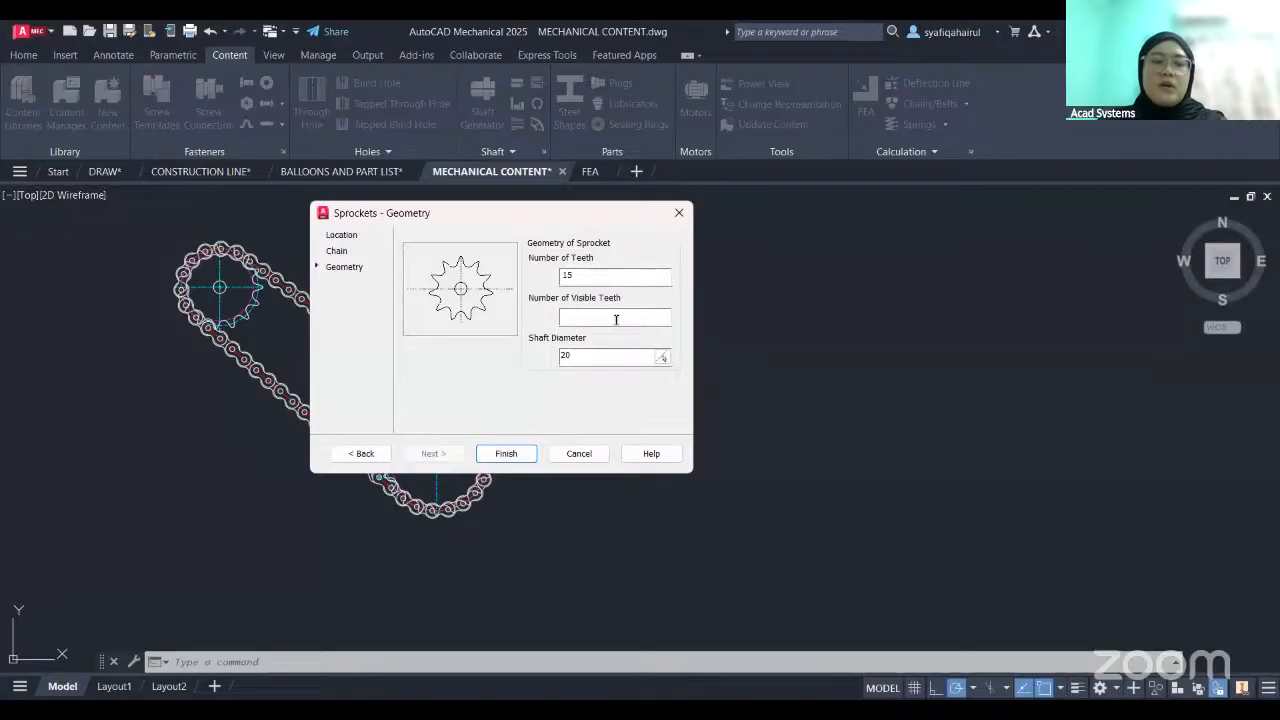
text(15)
click(612, 357)
drag(612, 357, 532, 362)
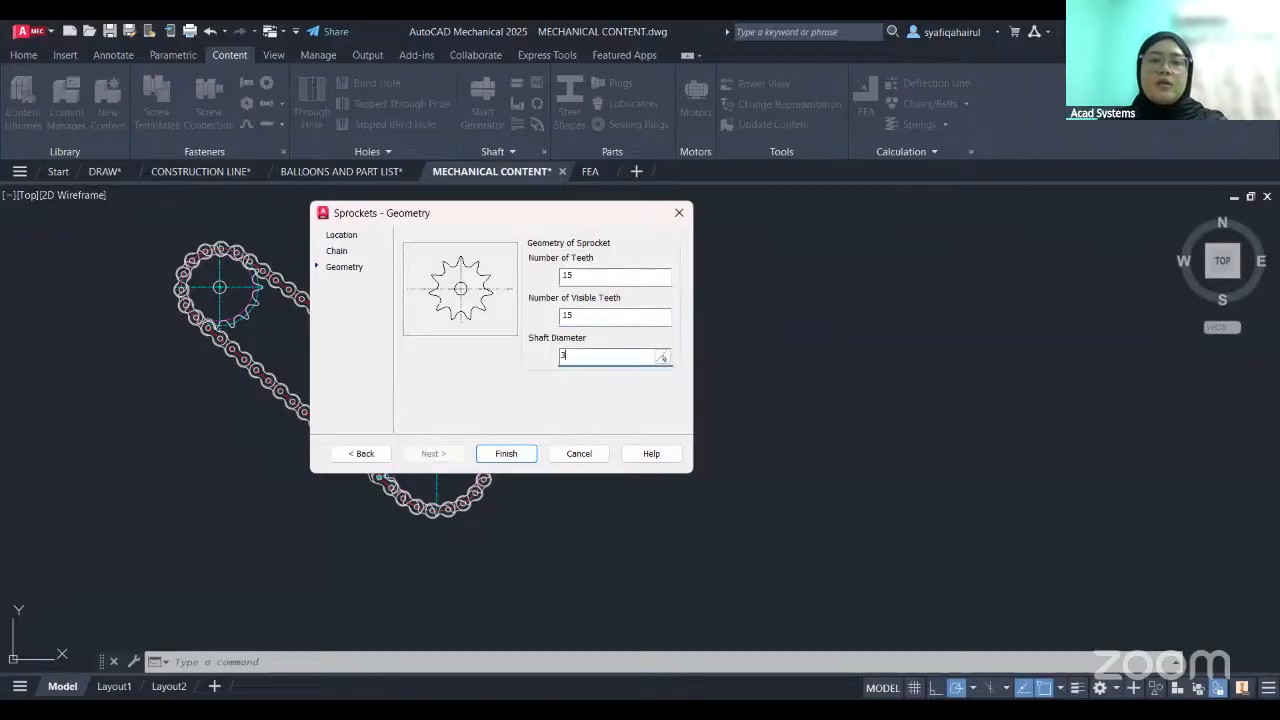
click(513, 454)
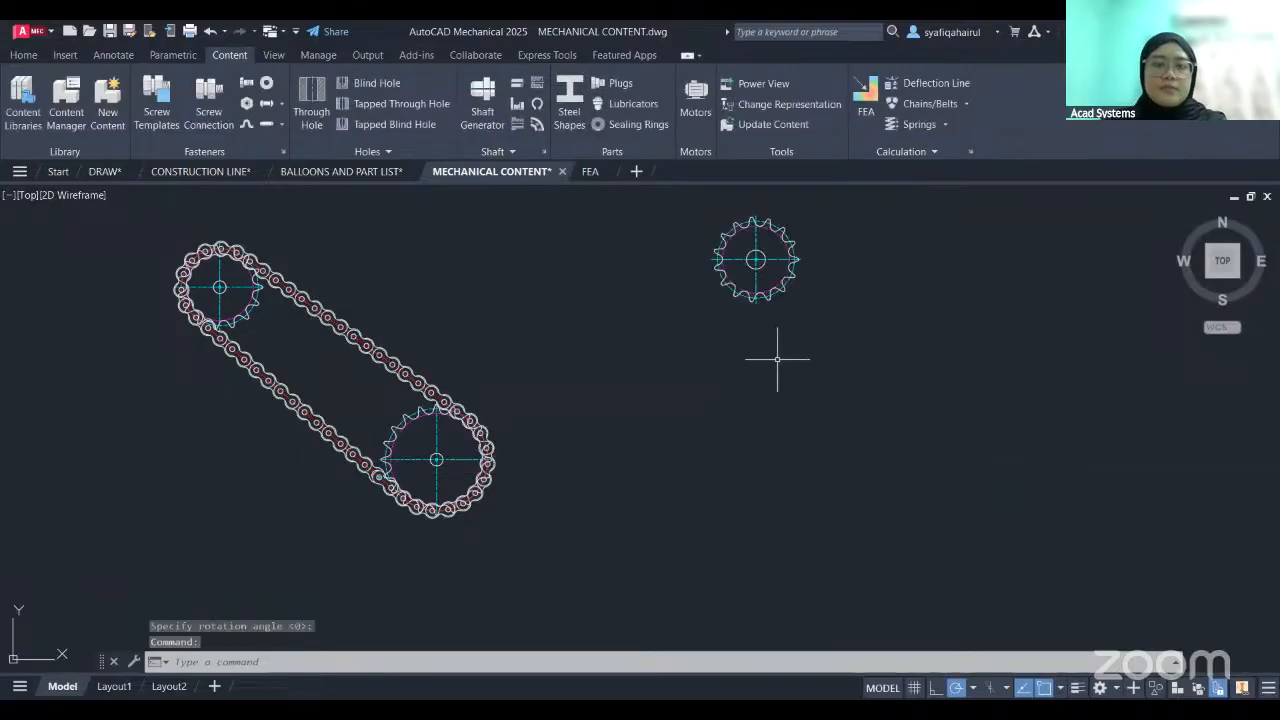
- Place a second sprocket below and to the right of the 15-tooth one at 0° rotation, using the ASME/ANSI B29.1M - No. 80 chain size
scroll(768, 264, up, 2)
scroll(818, 290, up, 2)
middle_drag(818, 290, 623, 363)
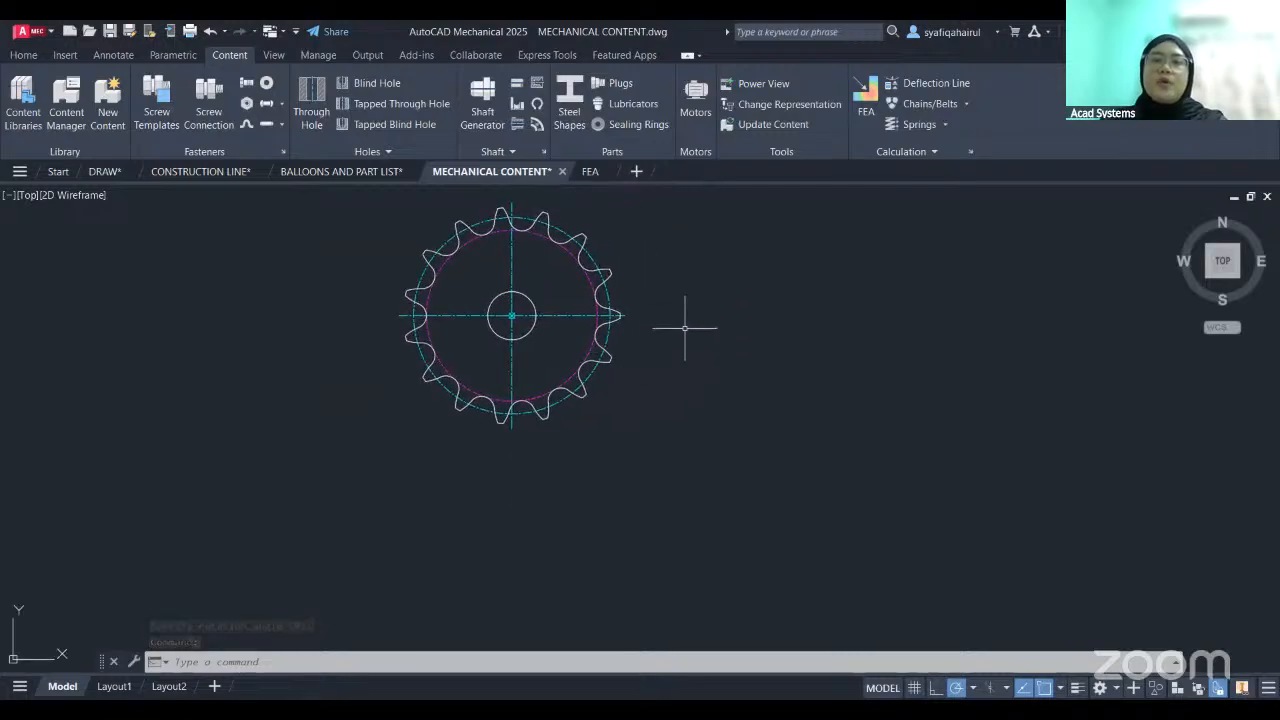
mouse_move(682, 419)
middle_down()
mouse_move(615, 427)
mouse_move(534, 412)
middle_up()
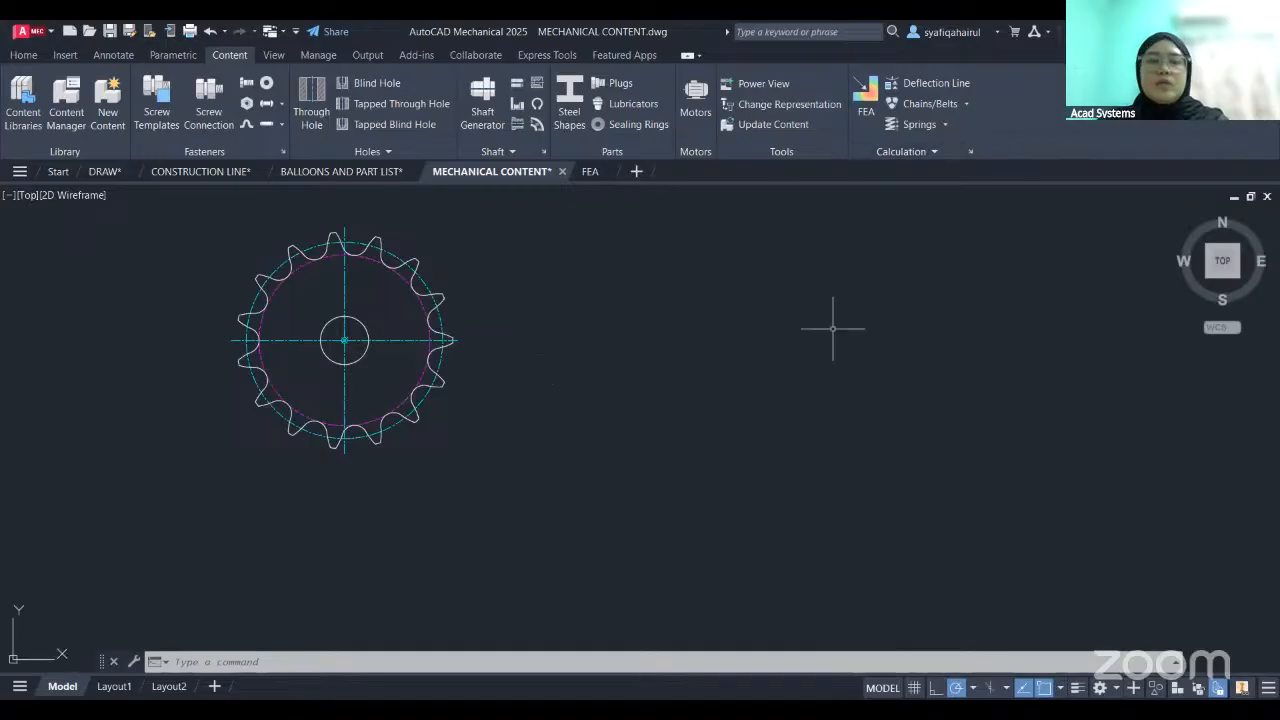
click(966, 104)
click(958, 168)
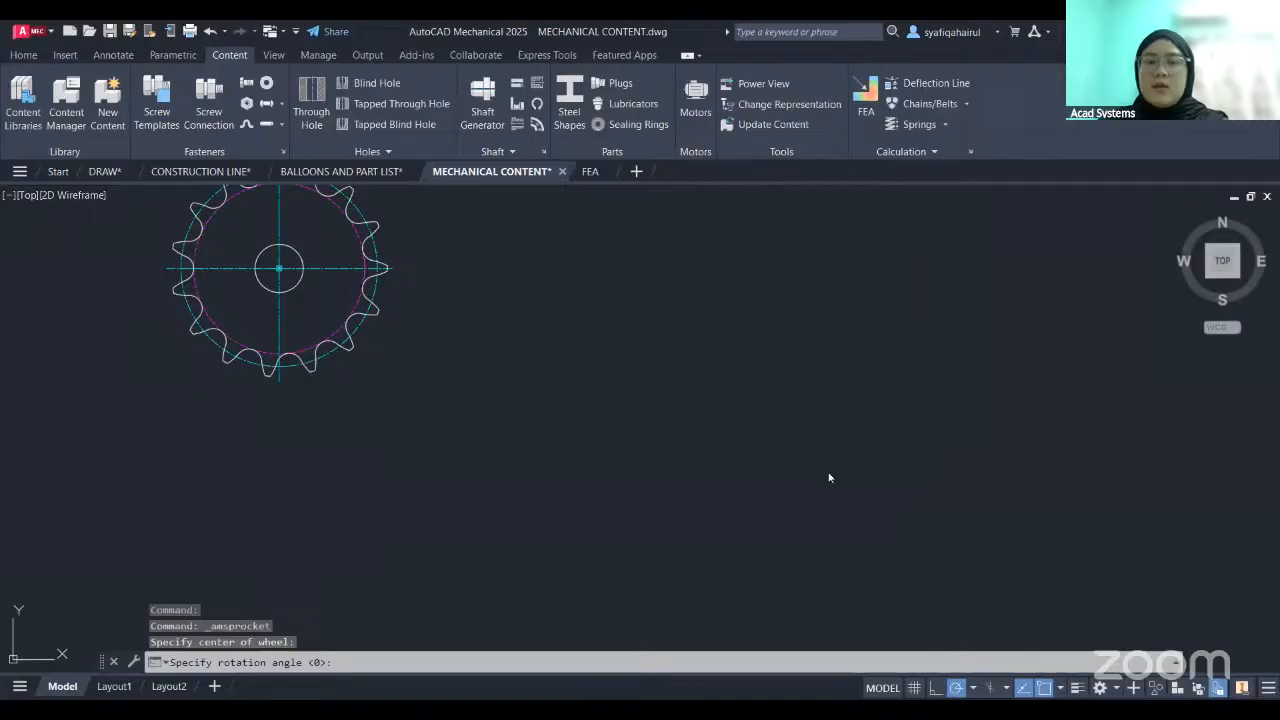
key(Return)
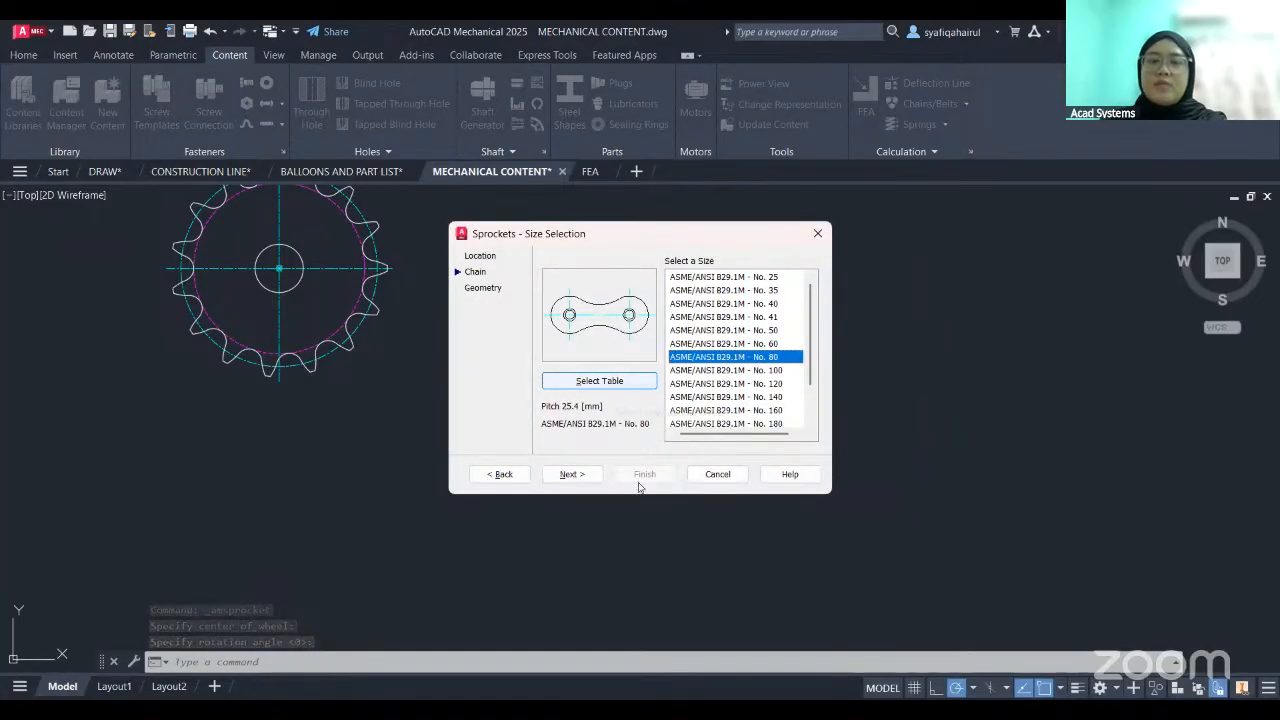
click(571, 474)
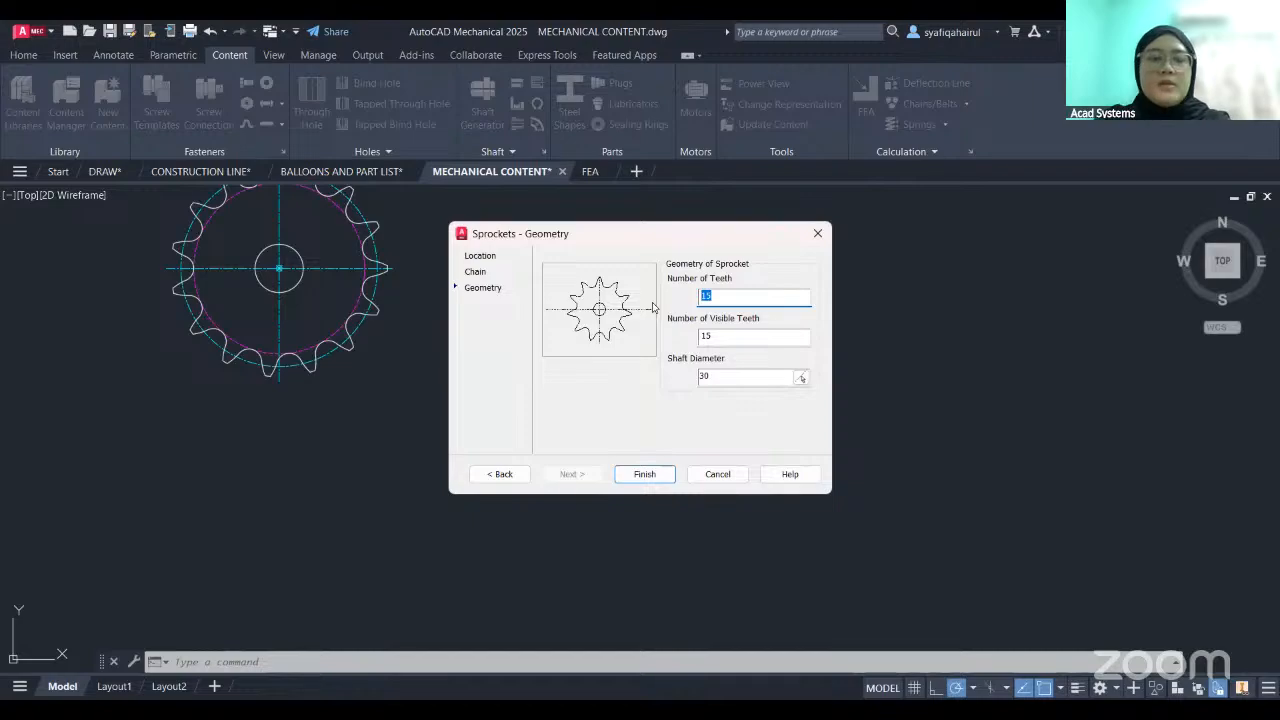
- Create the second sprocket with 20 teeth, 20 visible teeth and a shaft diameter of 30
text(20)
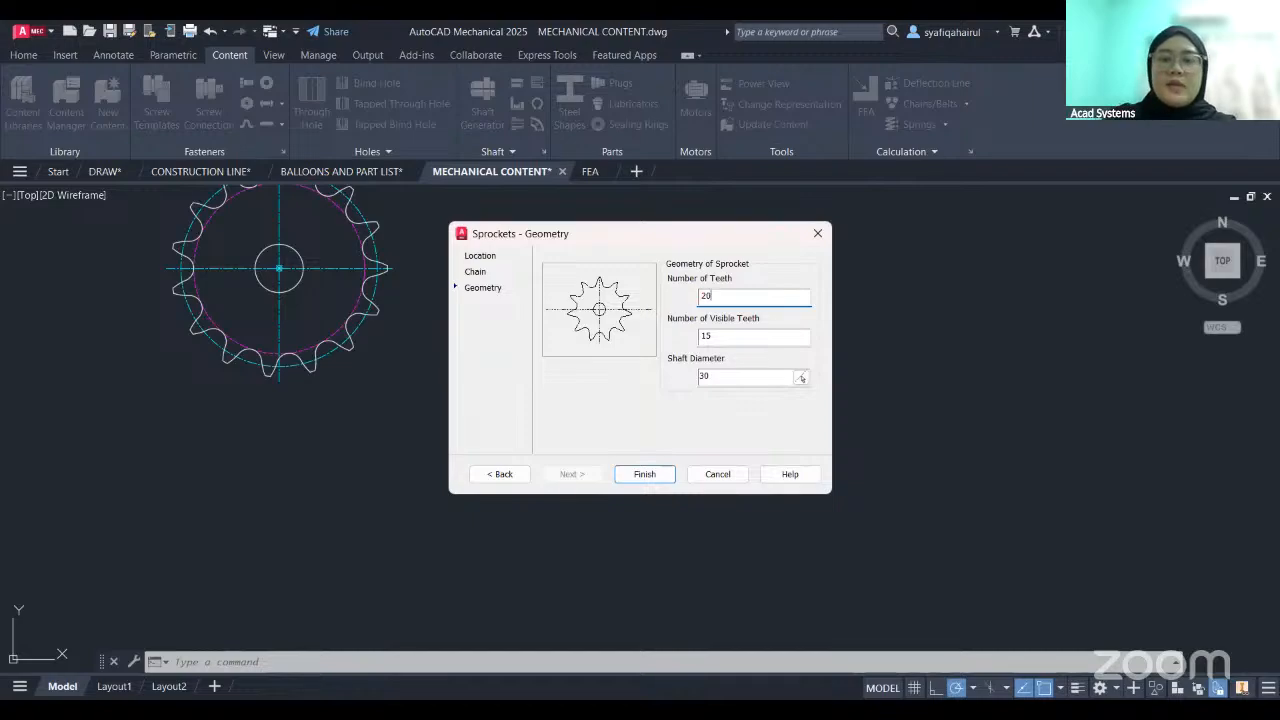
key(Tab)
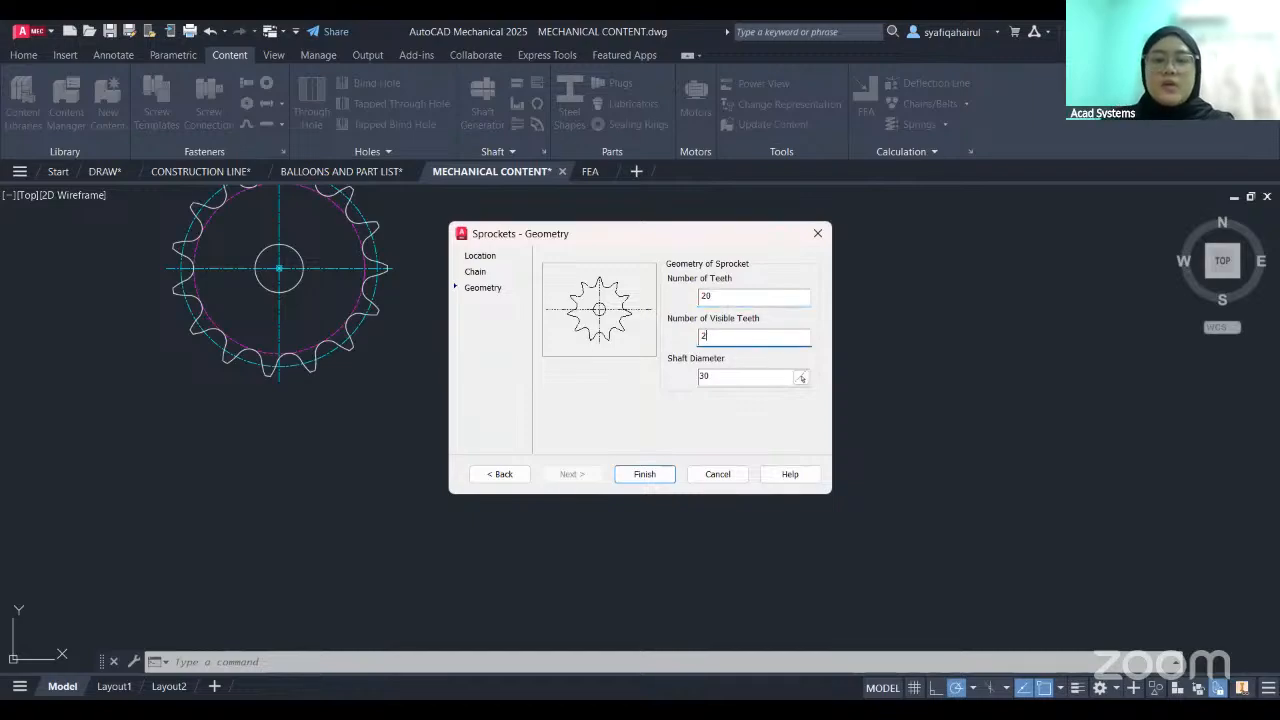
click(645, 474)
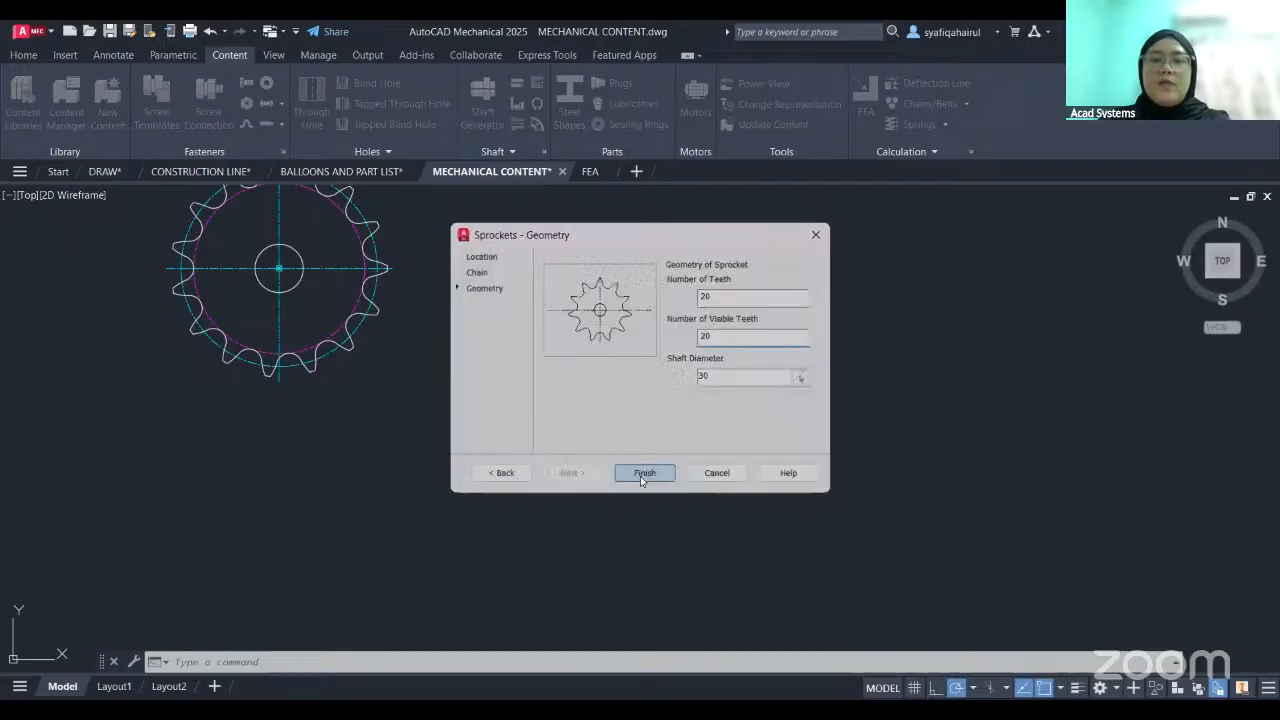
middle_drag(802, 472, 692, 463)
scroll(755, 455, down, 2)
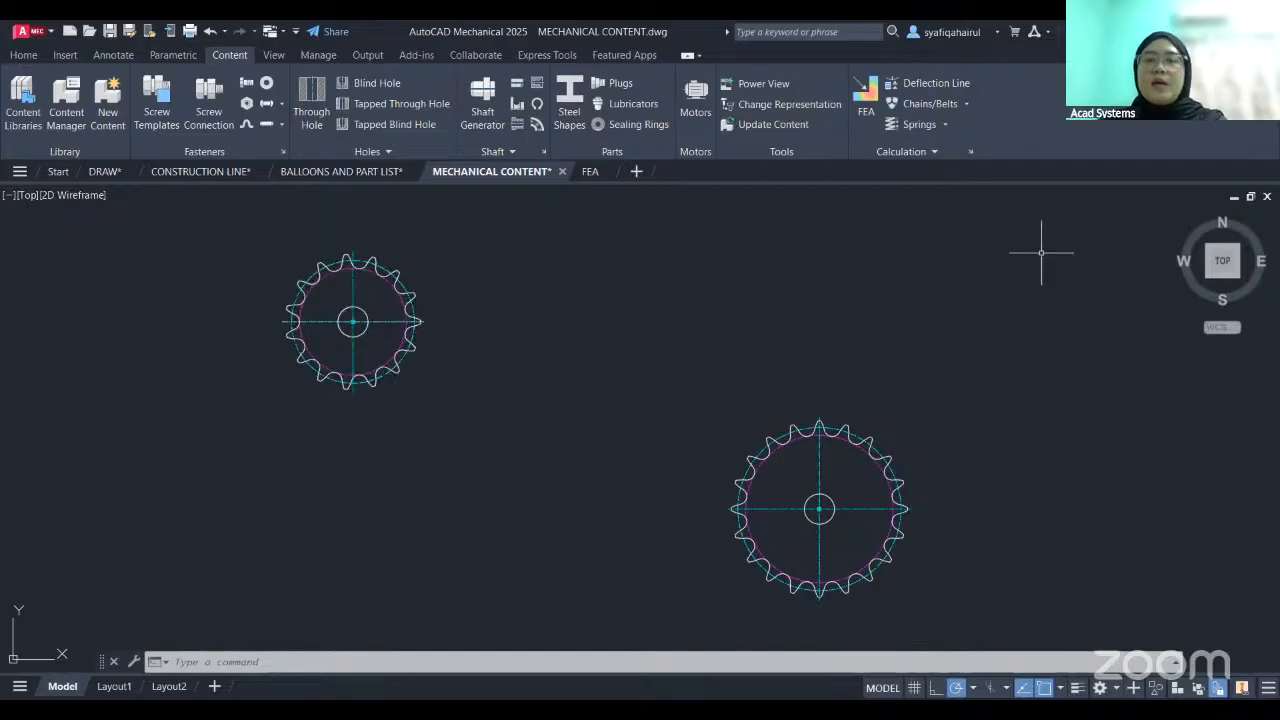
- Try to run the chain length calculation on the two new sprockets with the Move Manual option for the ASME/ANSI B29.1M chain
click(966, 104)
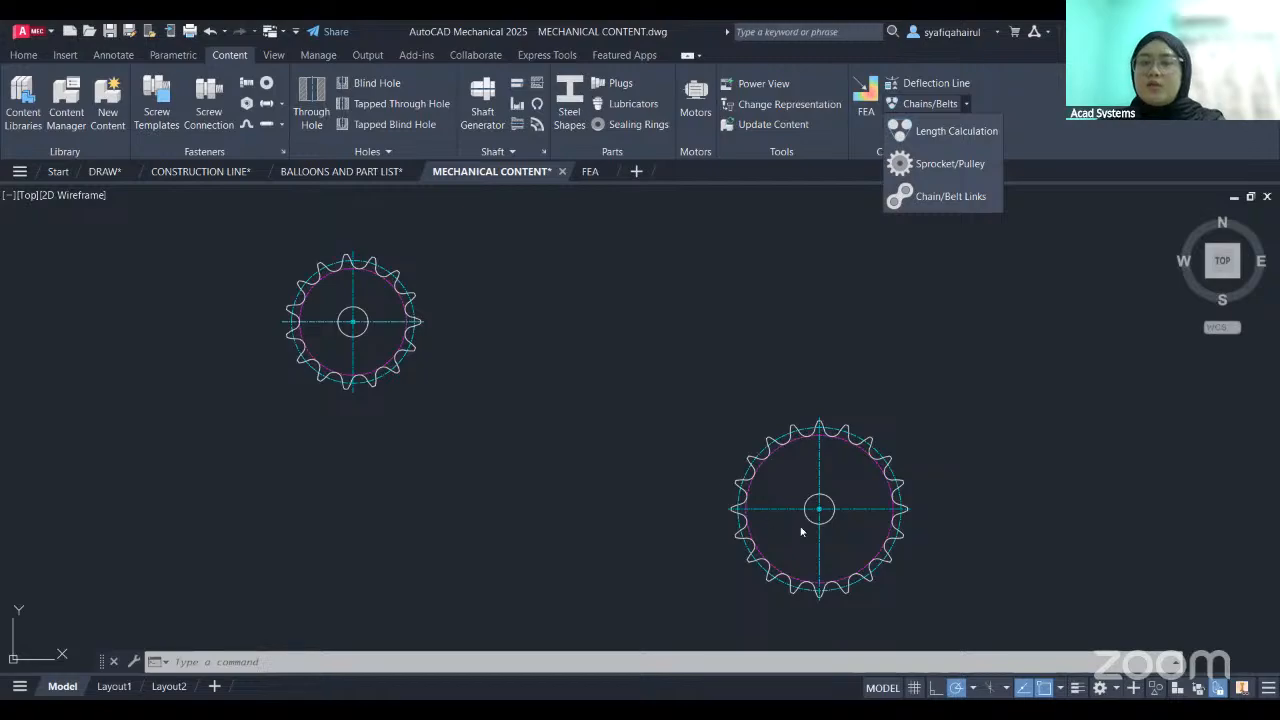
click(985, 141)
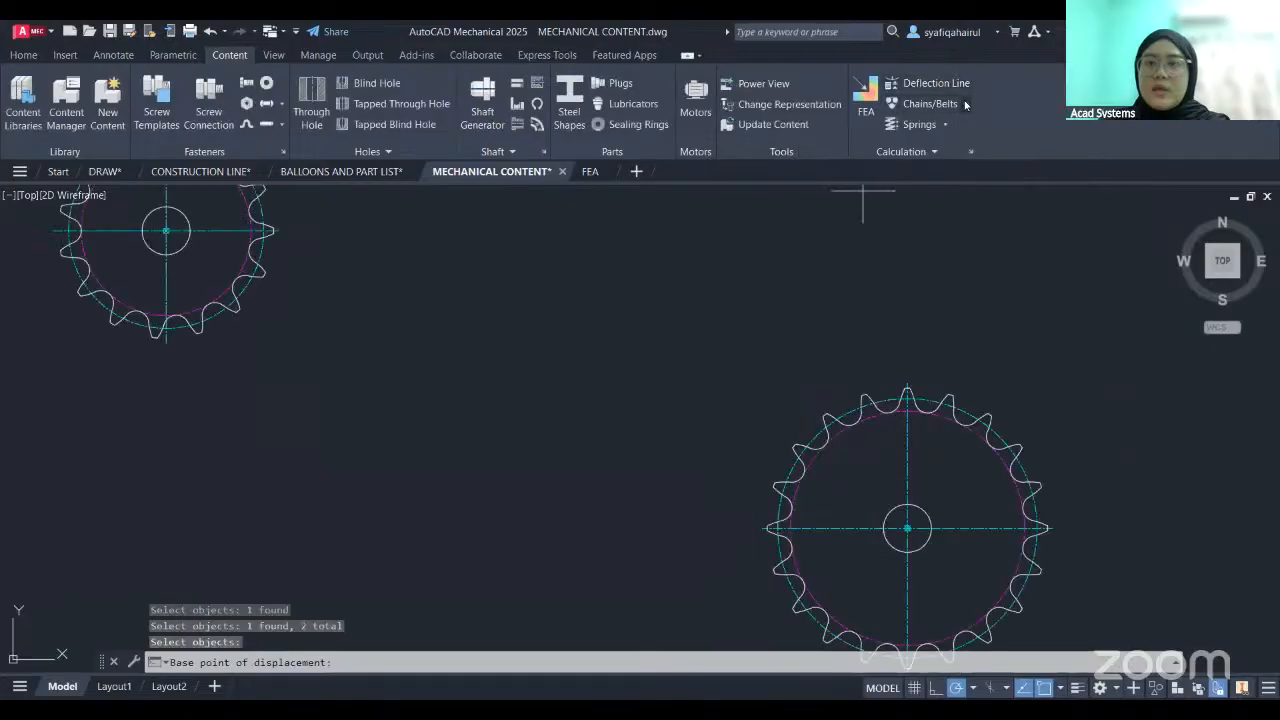
click(930, 103)
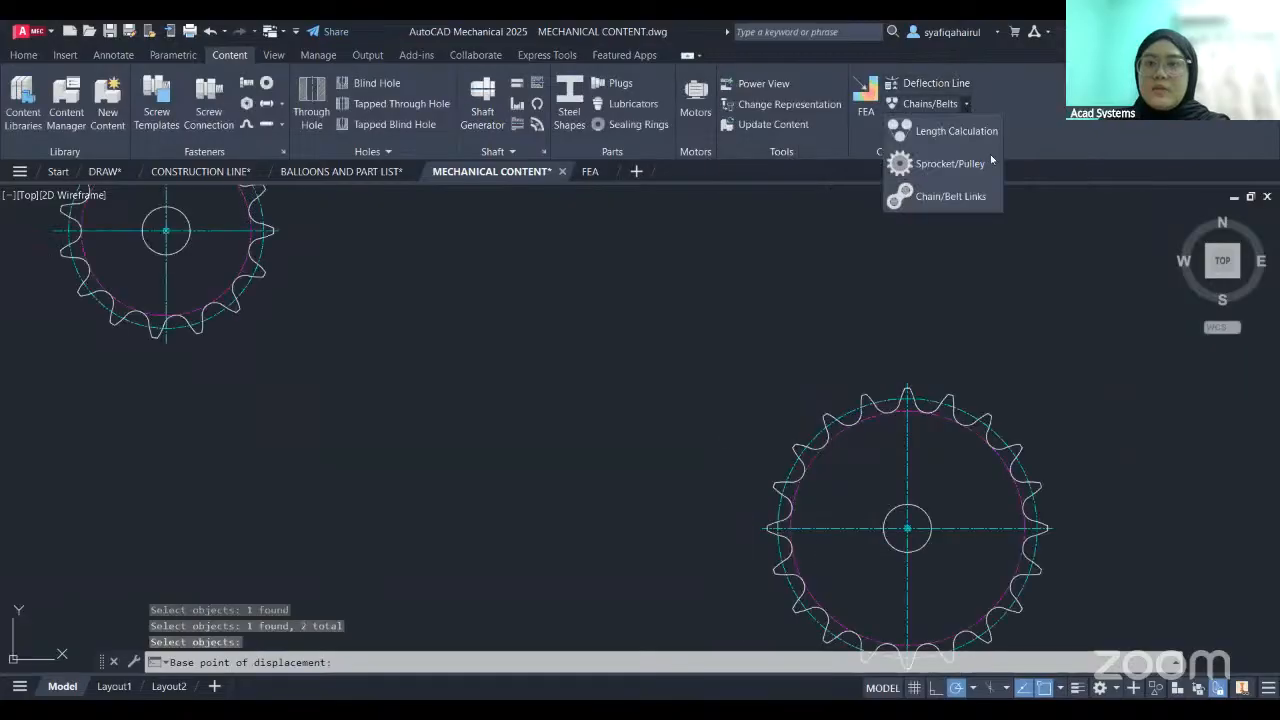
click(998, 136)
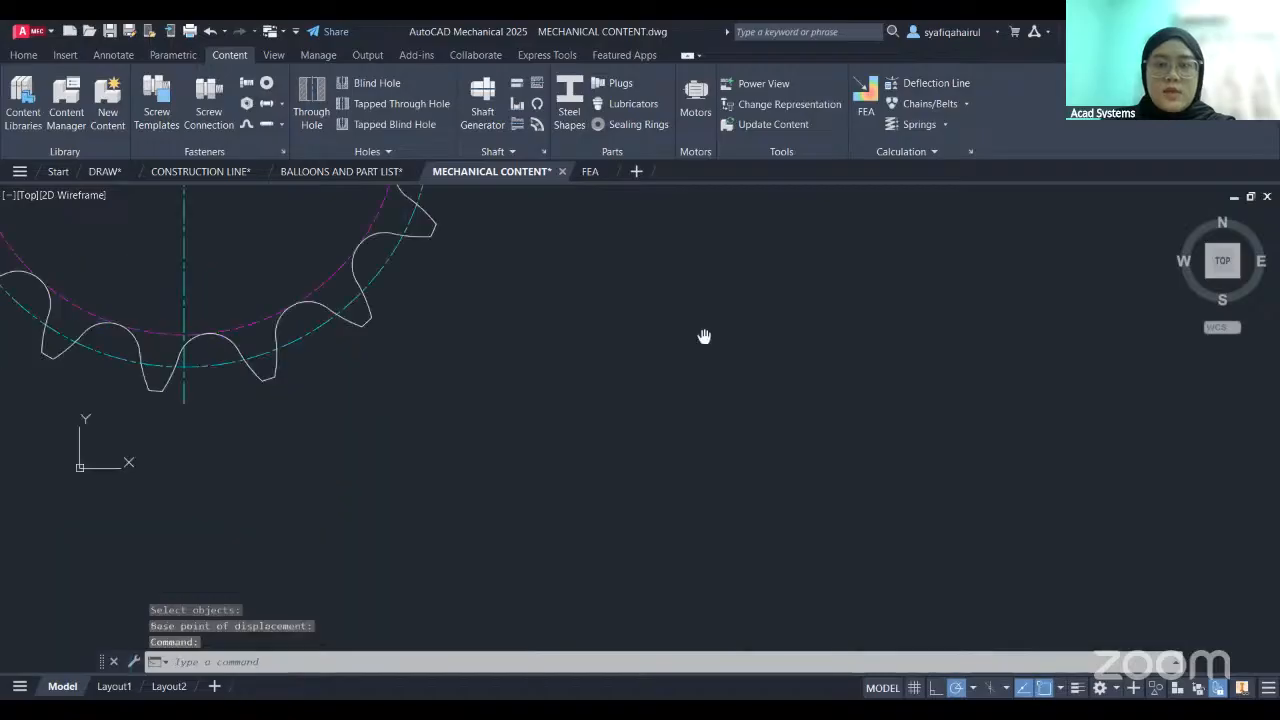
middle_drag(705, 337, 719, 314)
scroll(845, 236, down, 3)
middle_drag(723, 358, 717, 500)
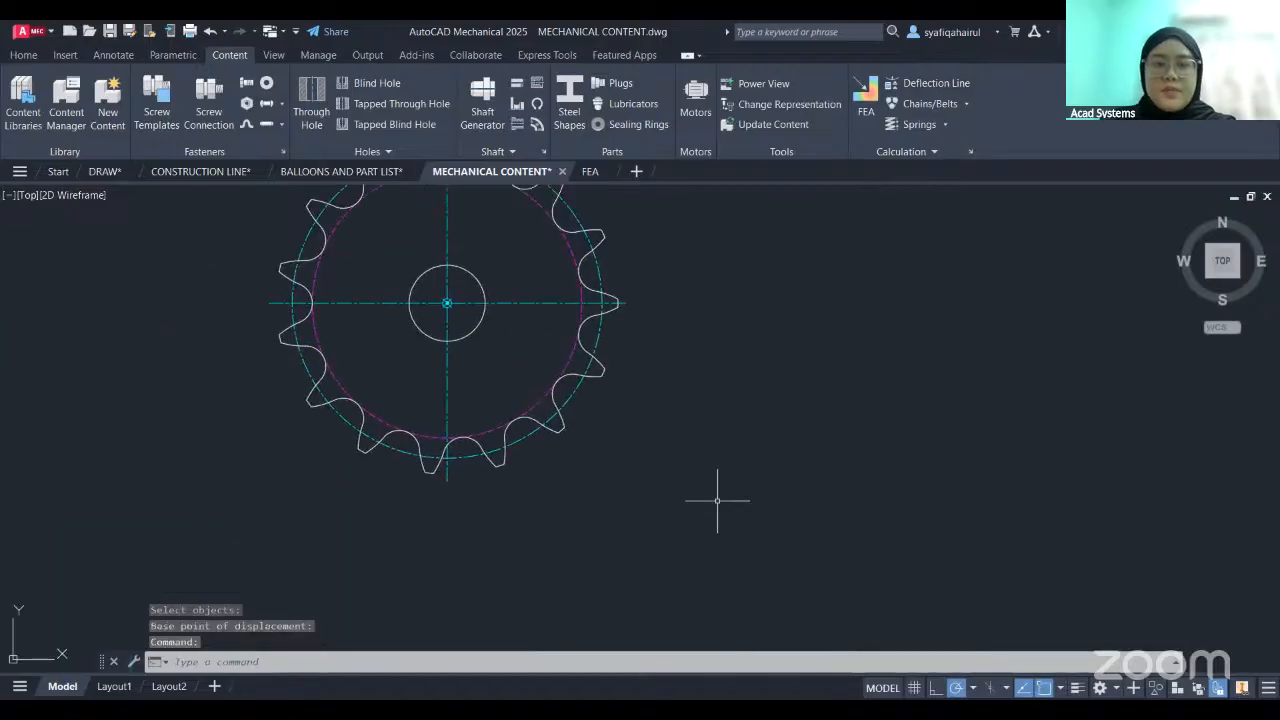
click(966, 104)
click(506, 529)
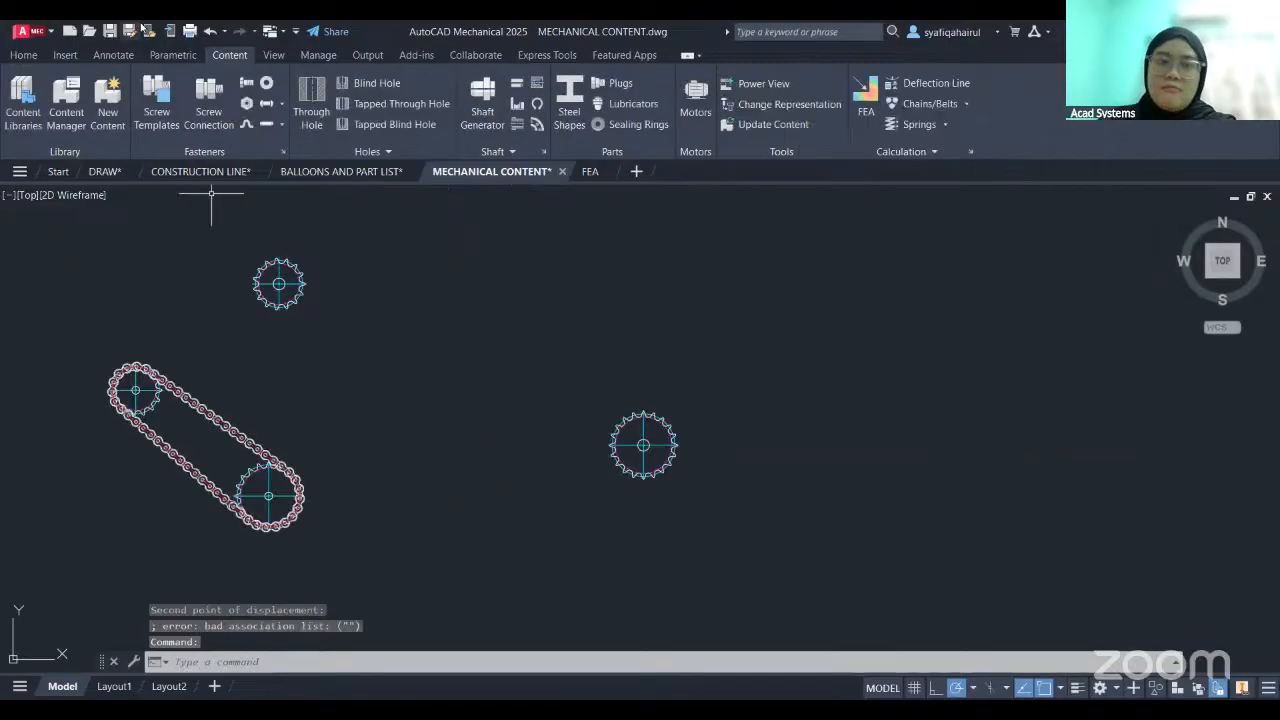
- Undo the displacement made by the chain length calculation and bring both new sprockets back into view
click(211, 35)
click(211, 33)
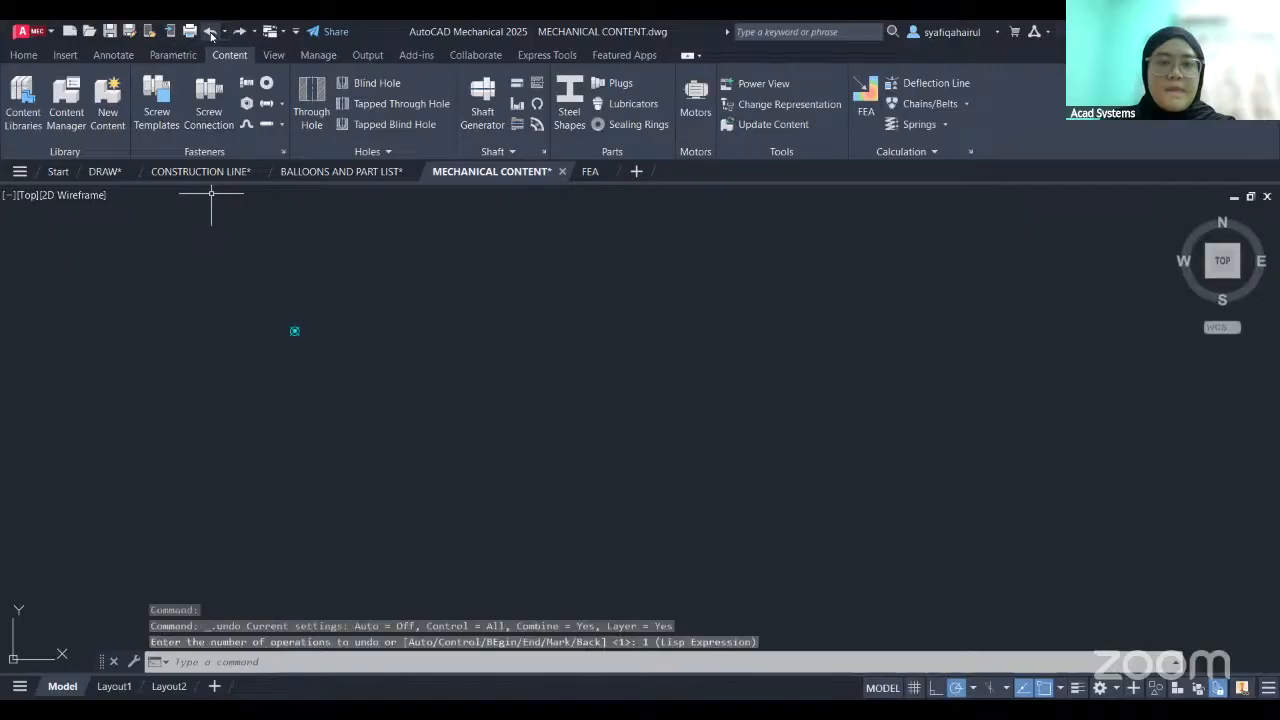
middle_drag(615, 373, 706, 263)
mouse_move(506, 414)
middle_down()
mouse_move(897, 308)
mouse_move(296, 342)
middle_up()
scroll(598, 260, up, 2)
scroll(690, 400, down, 3)
scroll(854, 337, up, 3)
mouse_move(634, 409)
middle_down()
mouse_move(404, 316)
mouse_move(438, 348)
mouse_move(626, 414)
middle_up()
scroll(517, 374, down, 2)
scroll(450, 352, down, 2)
scroll(560, 329, up, 2)
middle_drag(560, 329, 653, 390)
scroll(620, 375, up, 2)
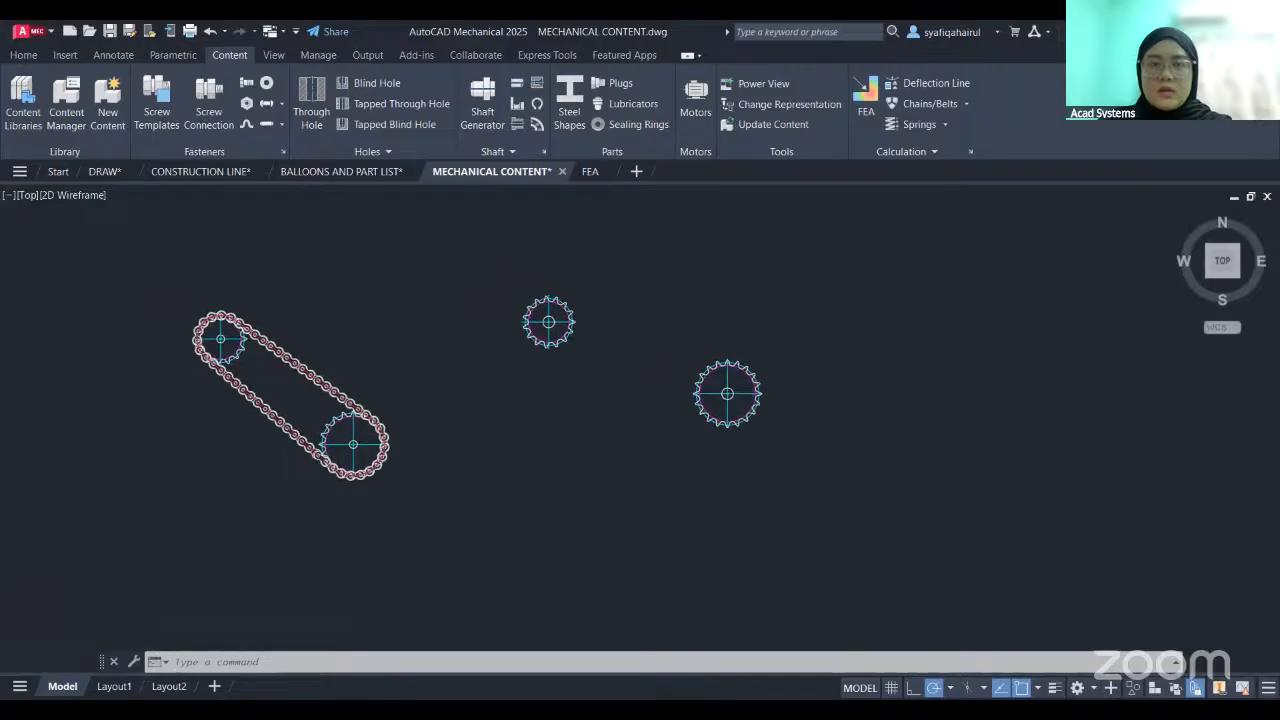
- Try to recalculate the chain length for the two new sprockets
click(379, 227)
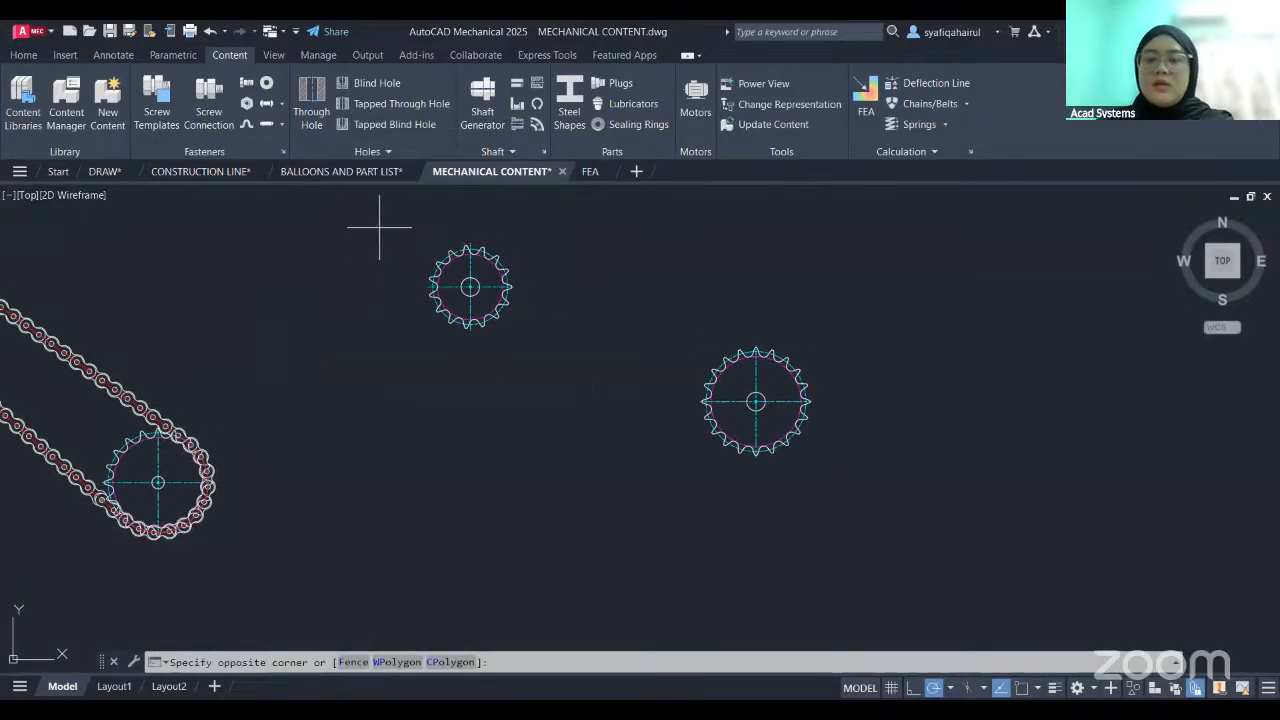
click(830, 475)
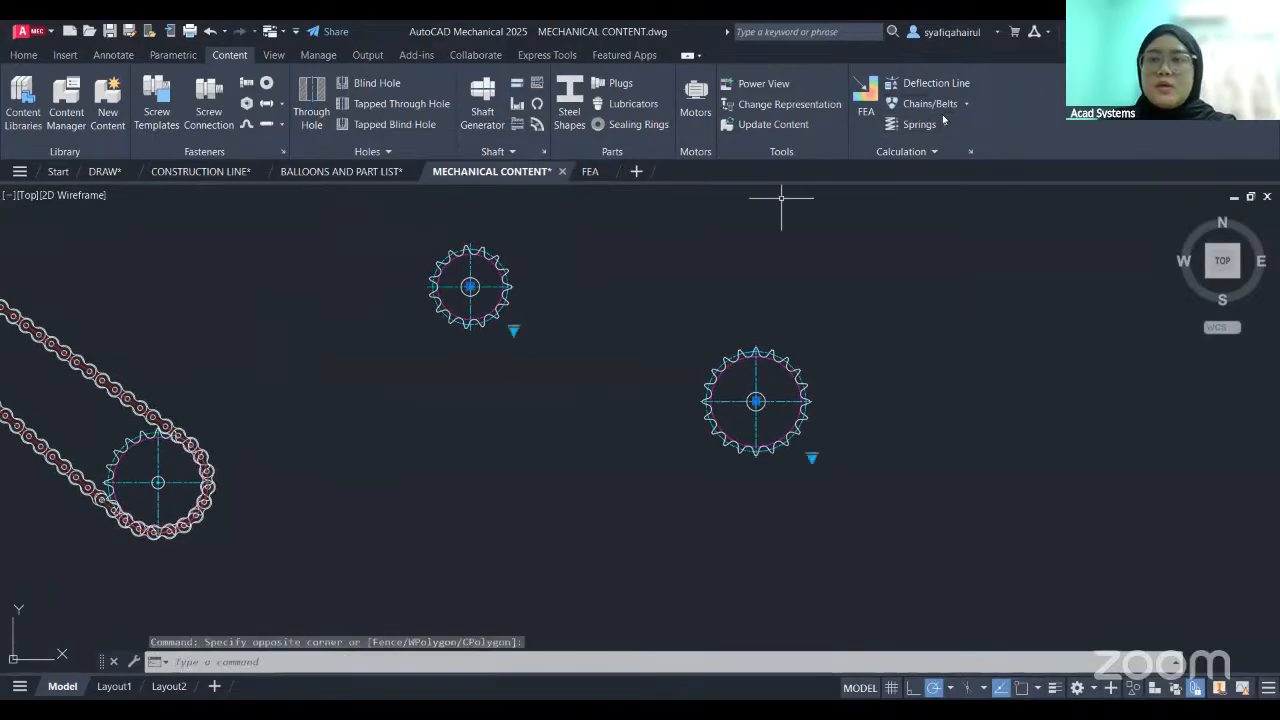
click(974, 106)
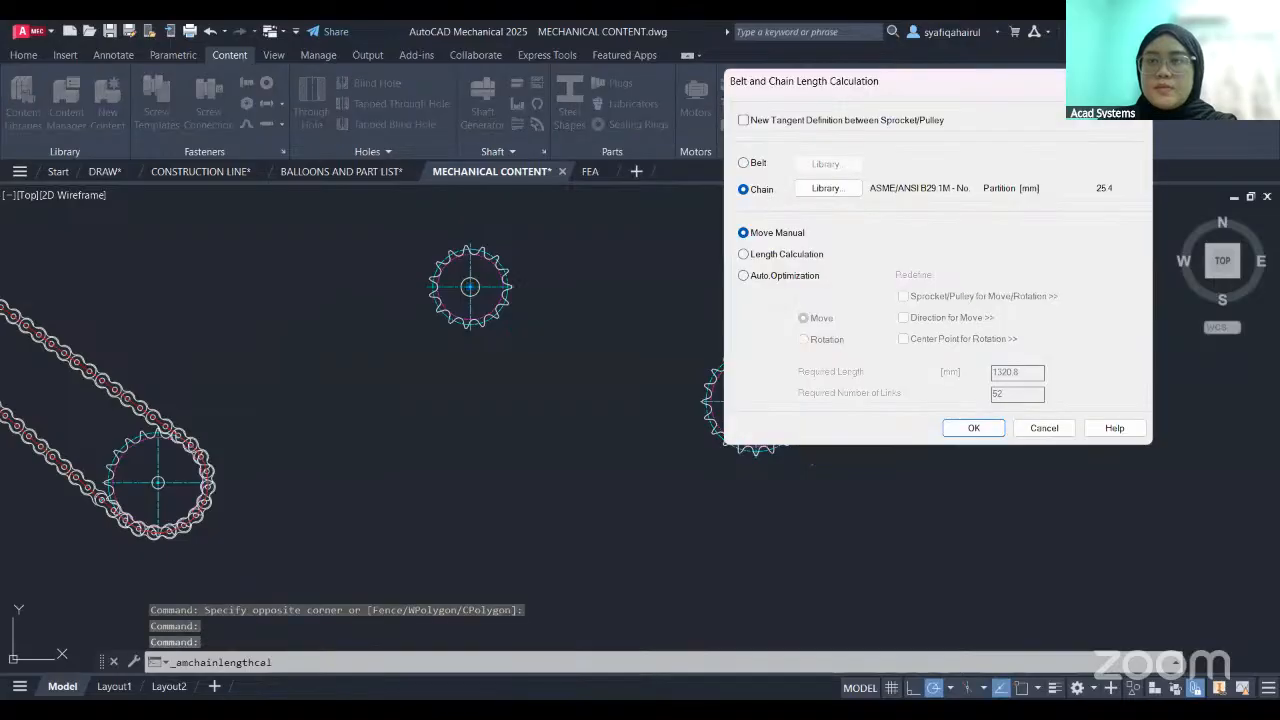
key(Escape)
click(966, 106)
click(977, 163)
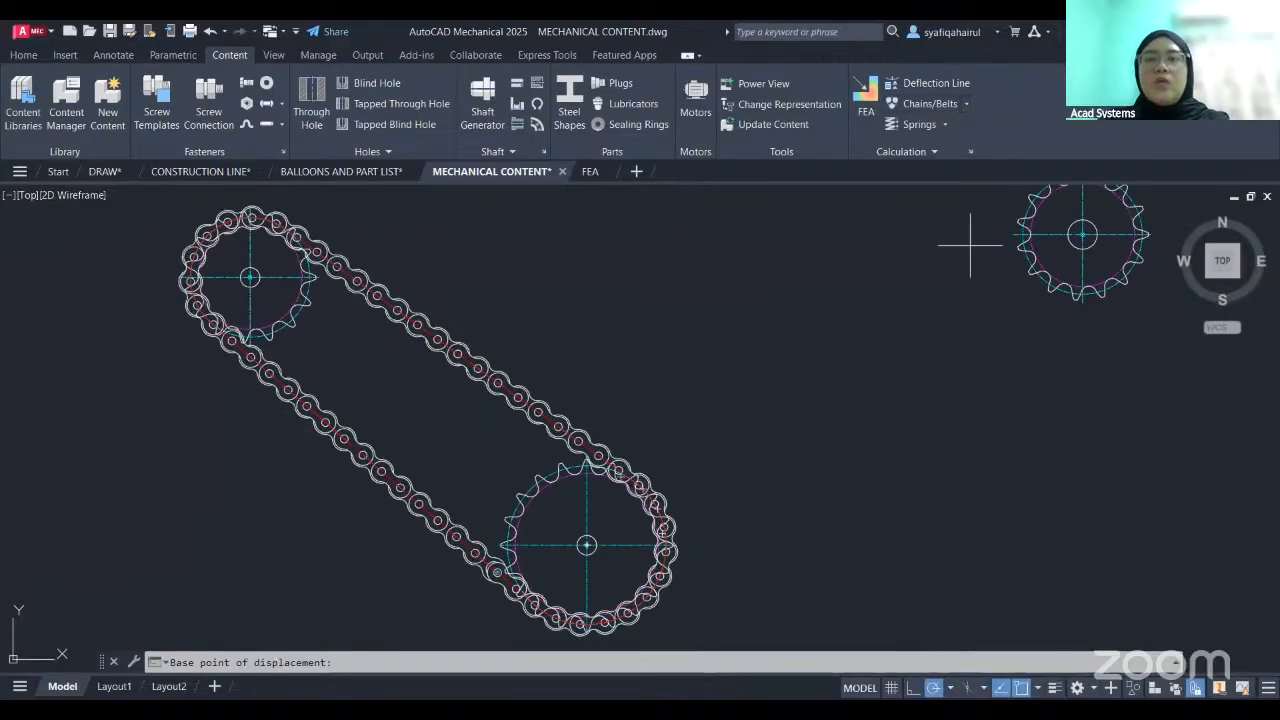
- Switch to the FEA drawing and start a 2D FEA calculation on the rectangular beam from a point inside it
click(590, 172)
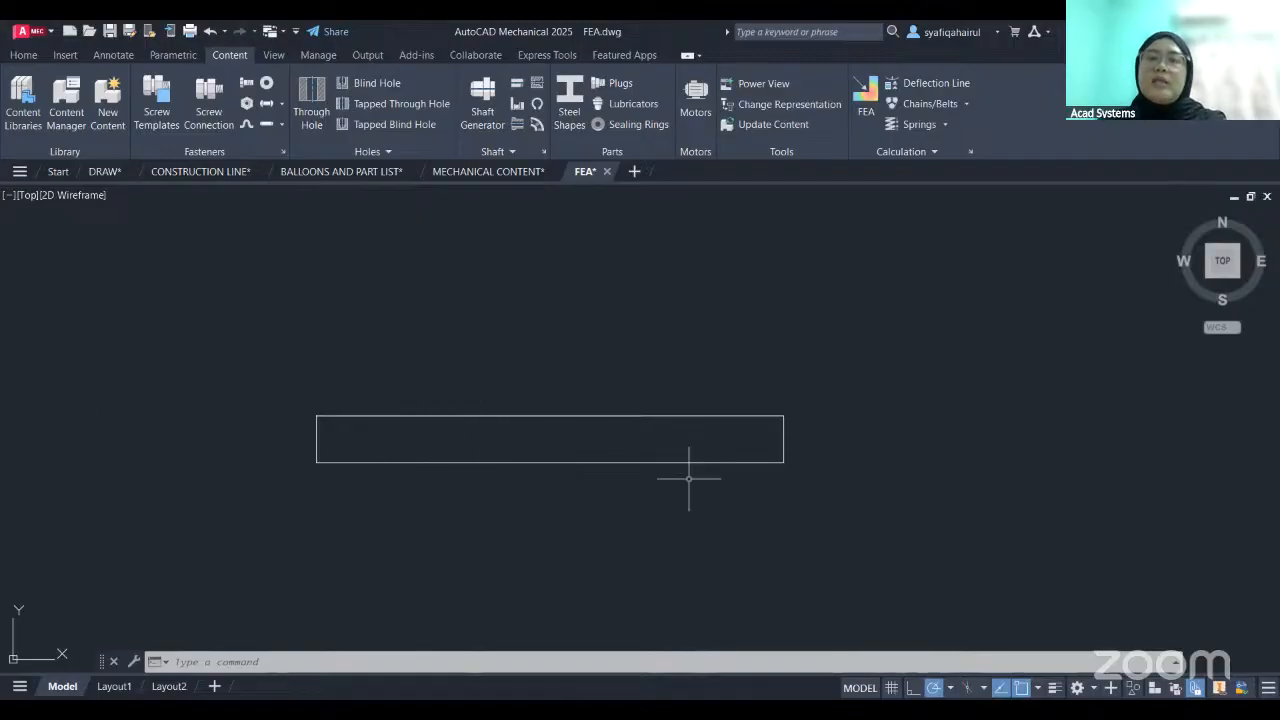
click(866, 96)
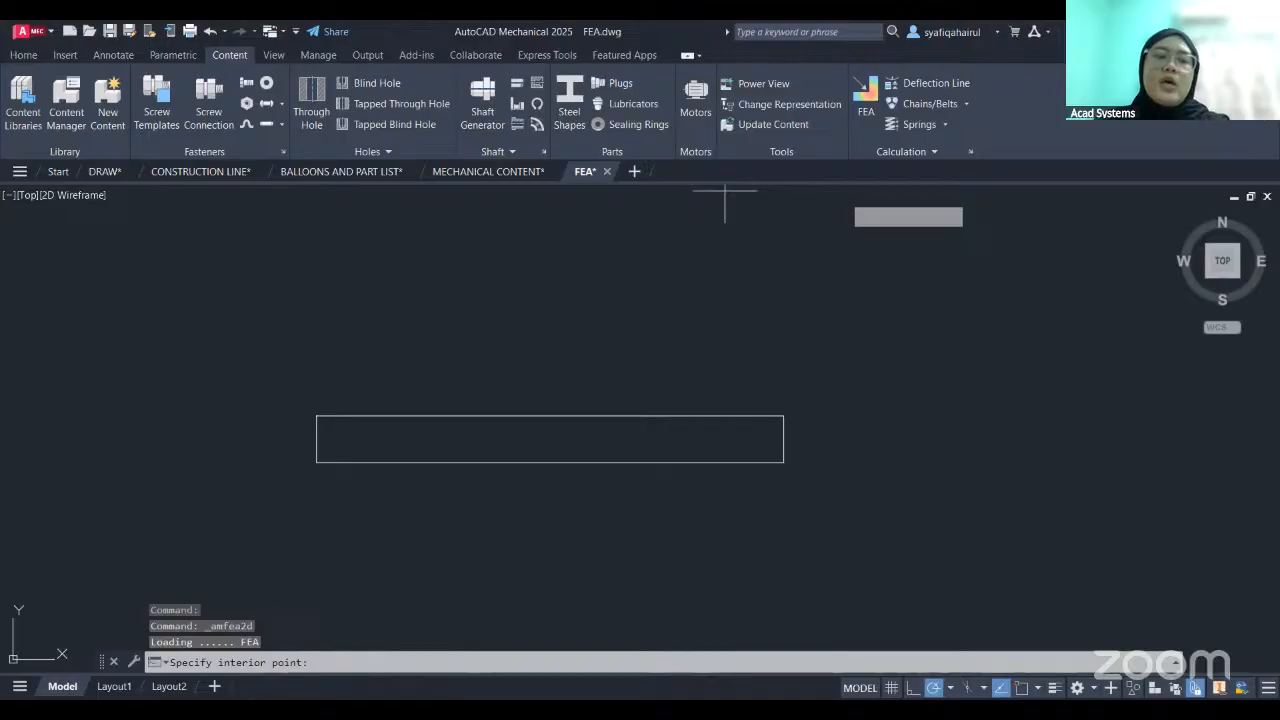
key(Escape)
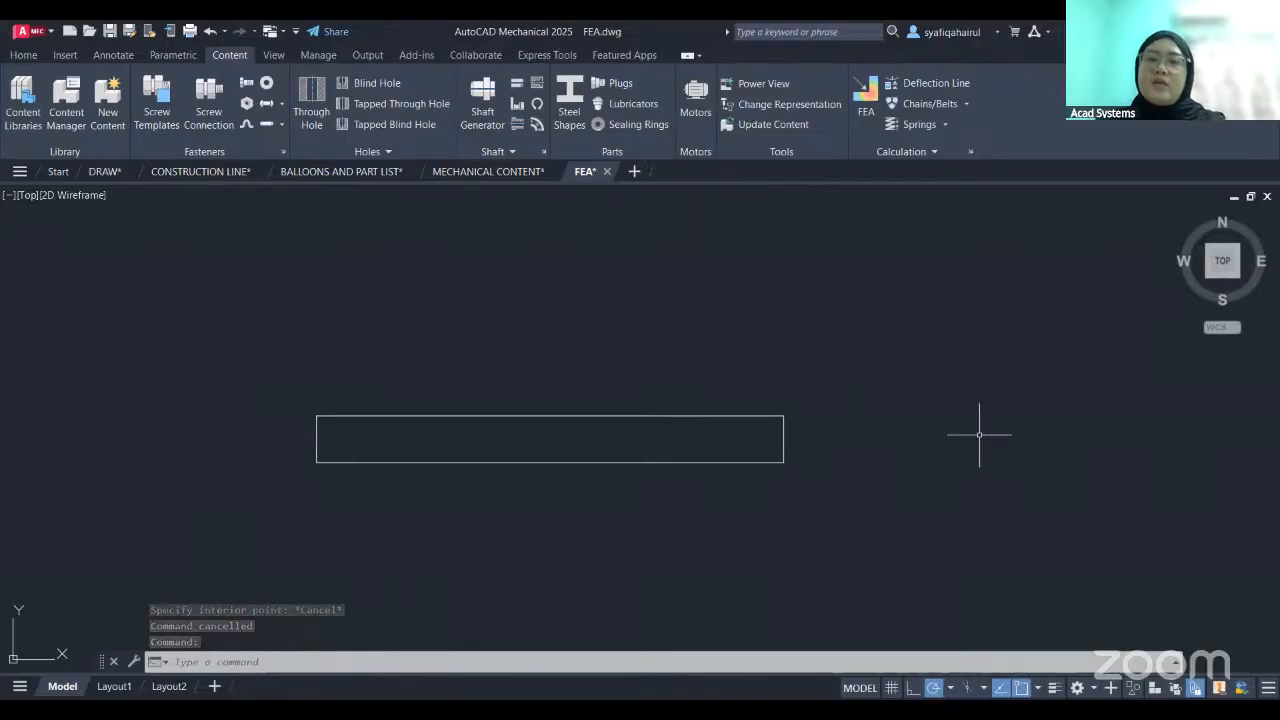
click(870, 113)
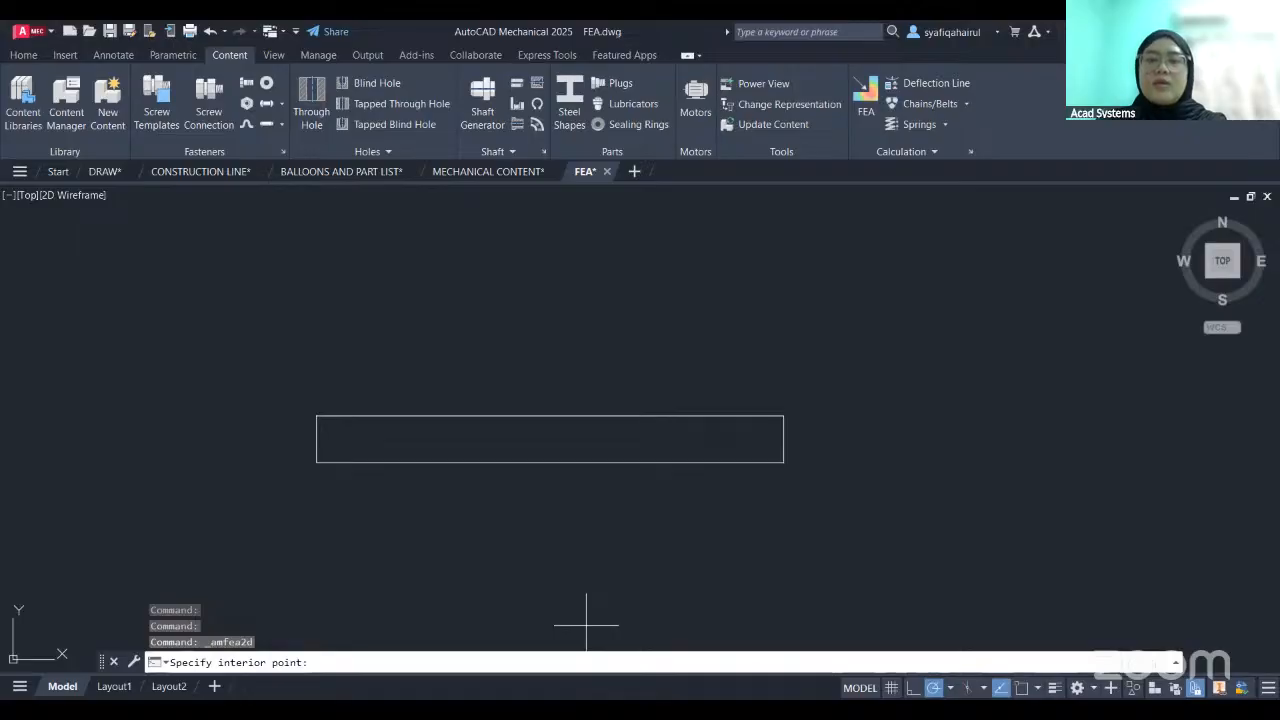
click(535, 448)
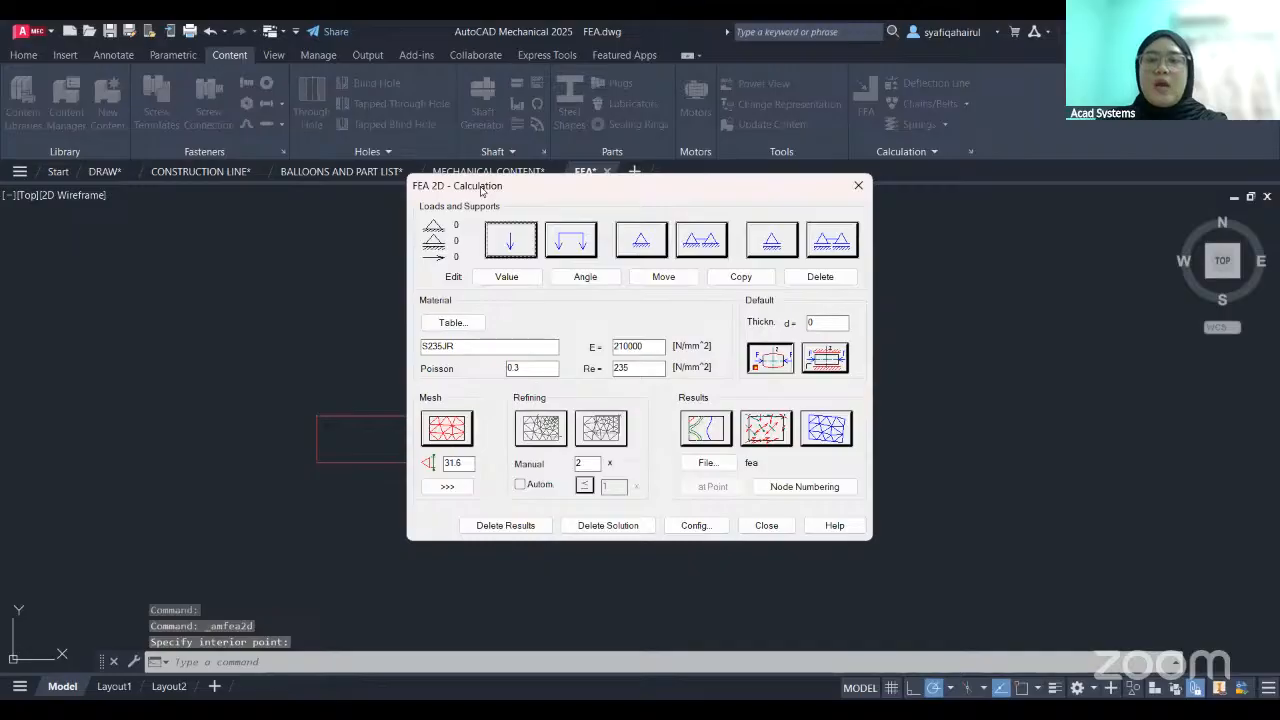
drag(481, 190, 820, 195)
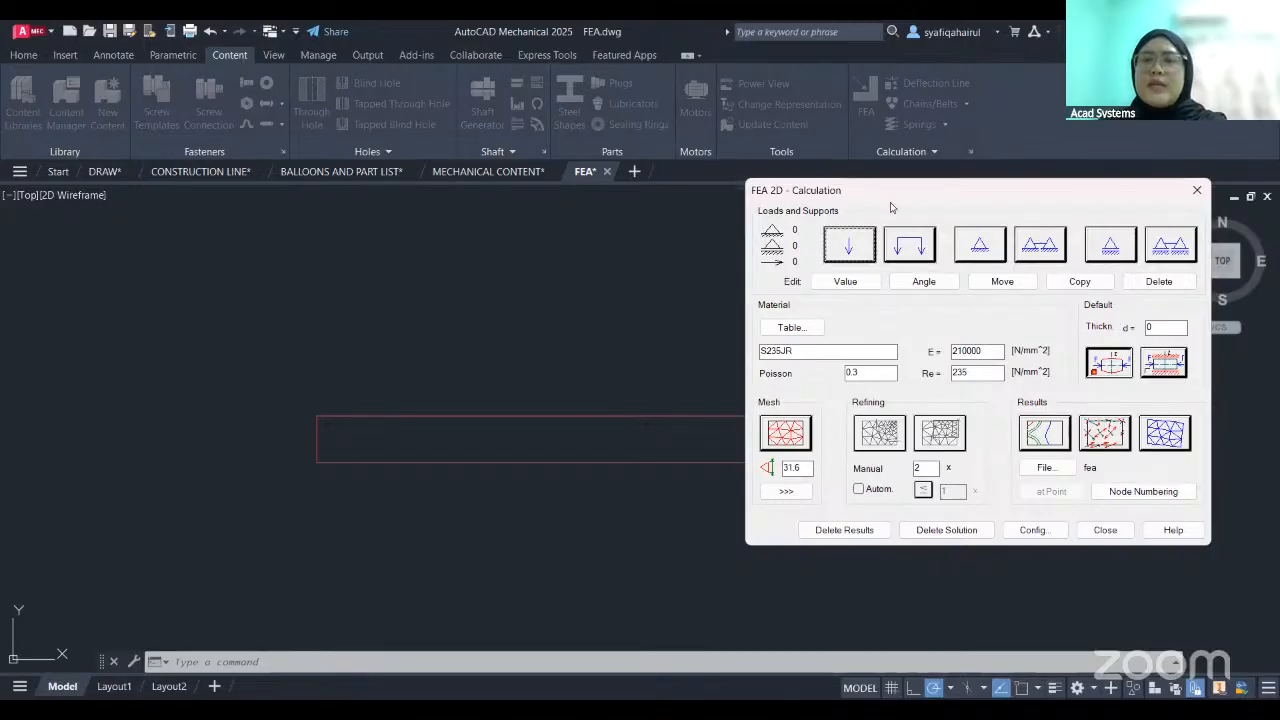
- Place a single fixed point support on the beam's upper-left corner at the default rotation and undo it
click(989, 255)
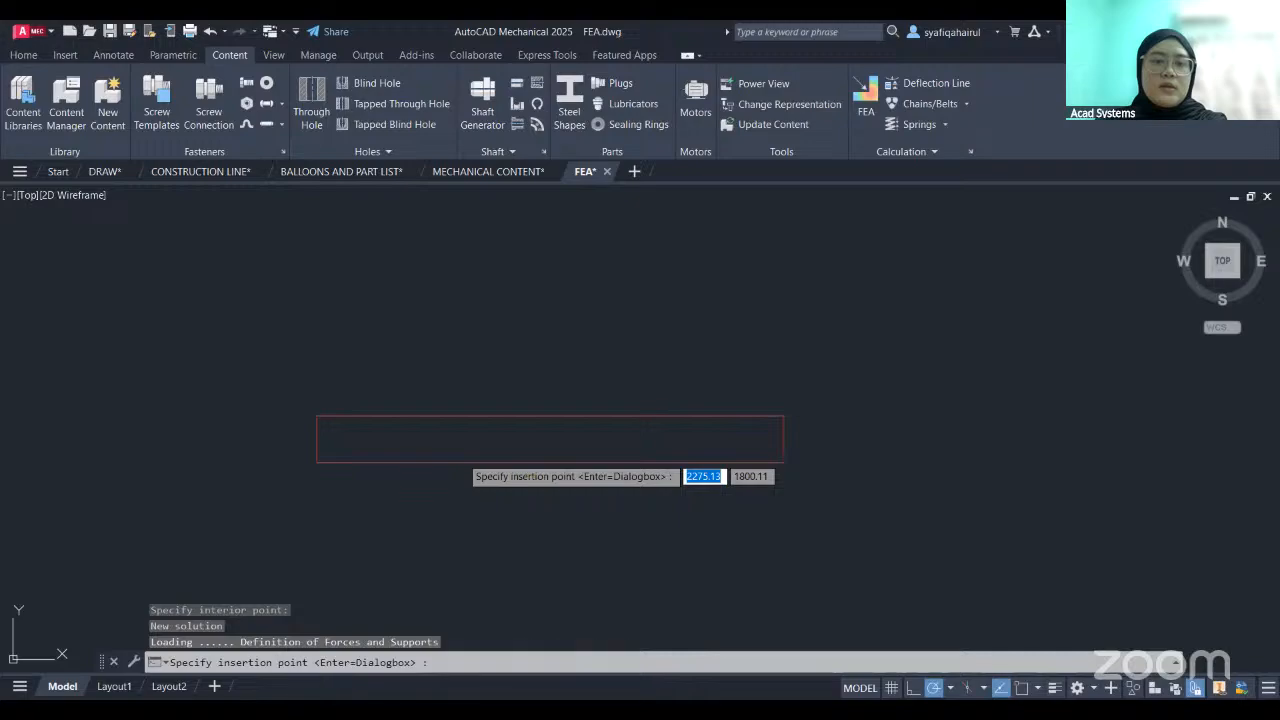
scroll(316, 415, up, 2)
click(425, 355)
key(Return)
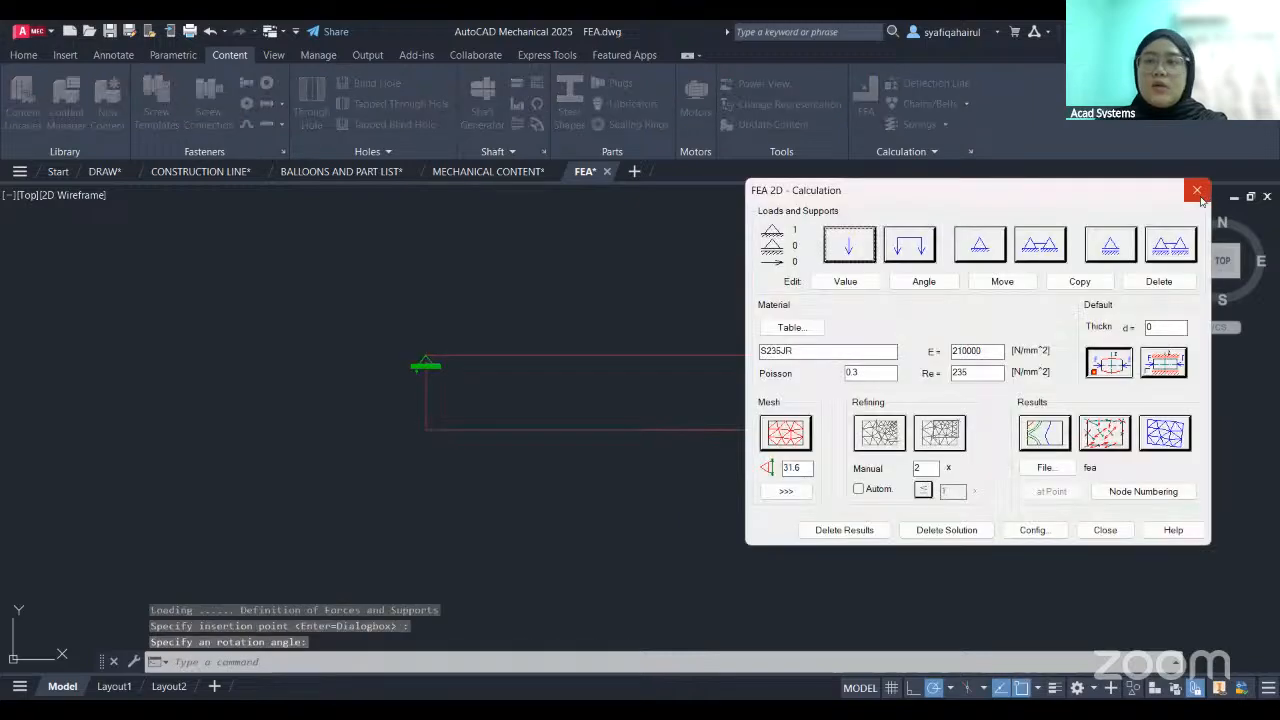
key(Escape)
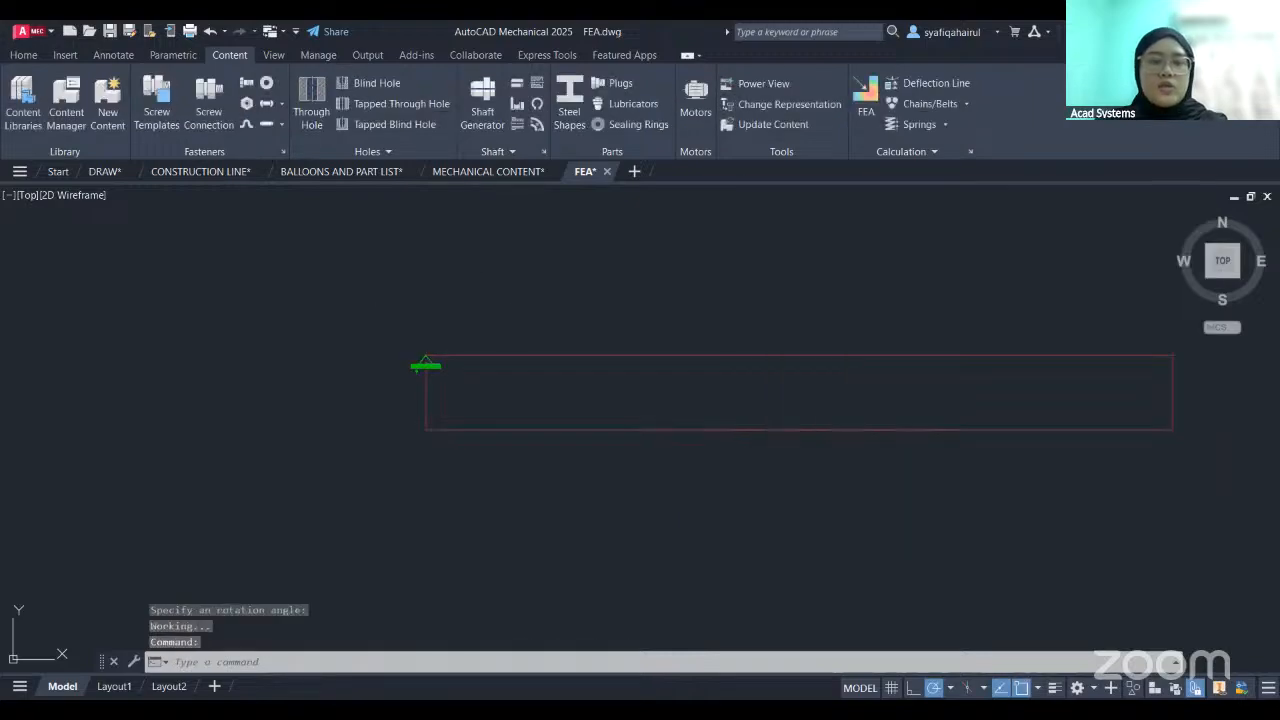
key(ctrl+z)
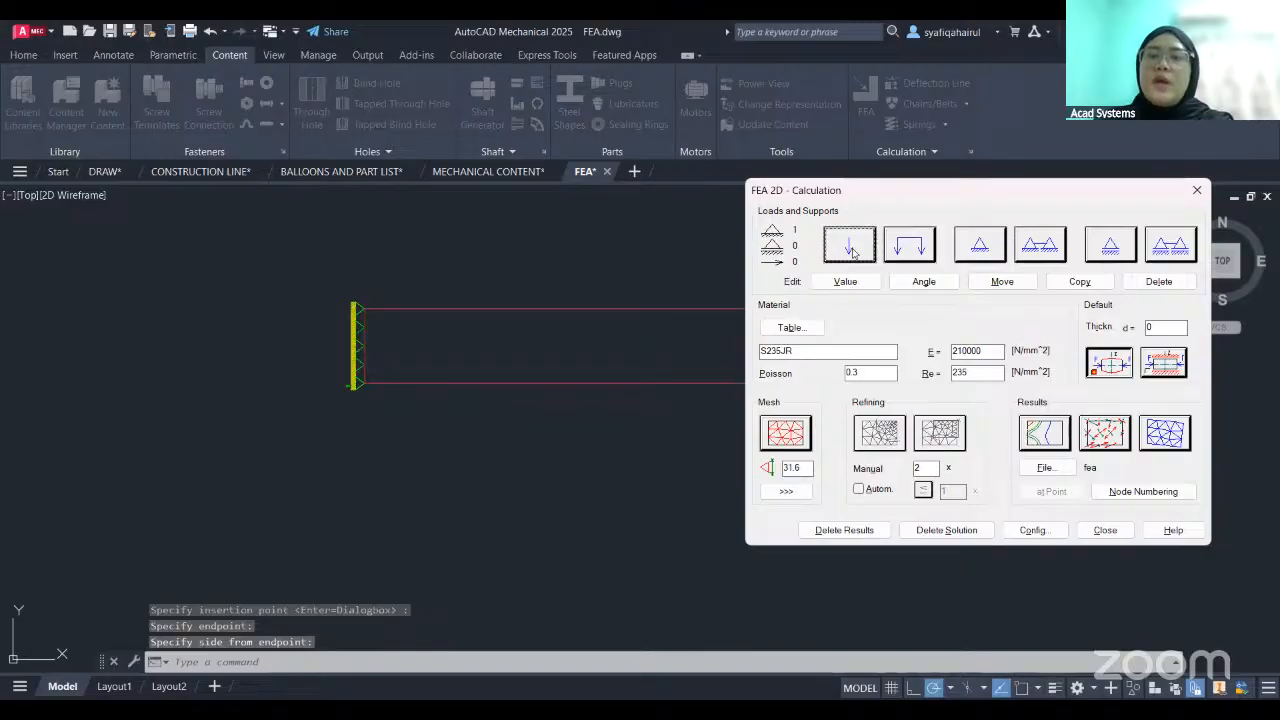
- Apply a 1000 N point force at the beam's upper-right corner with a rotation angle of 90°
click(851, 250)
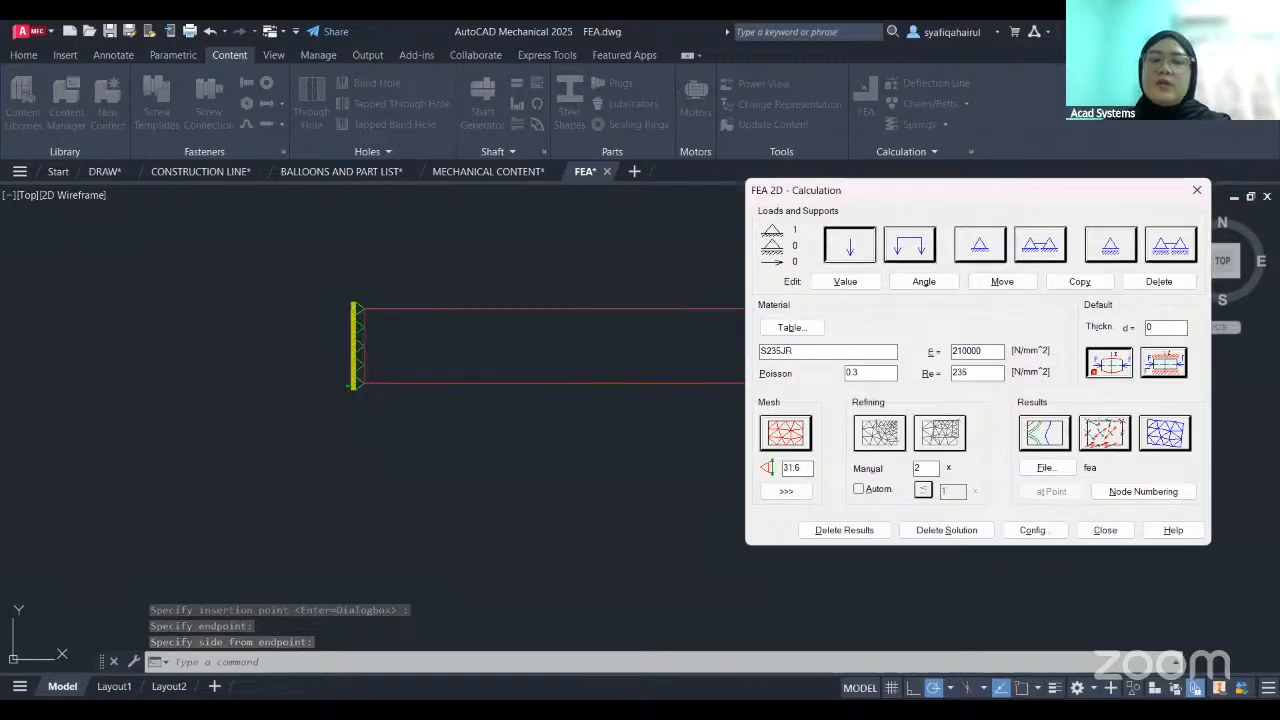
click(809, 425)
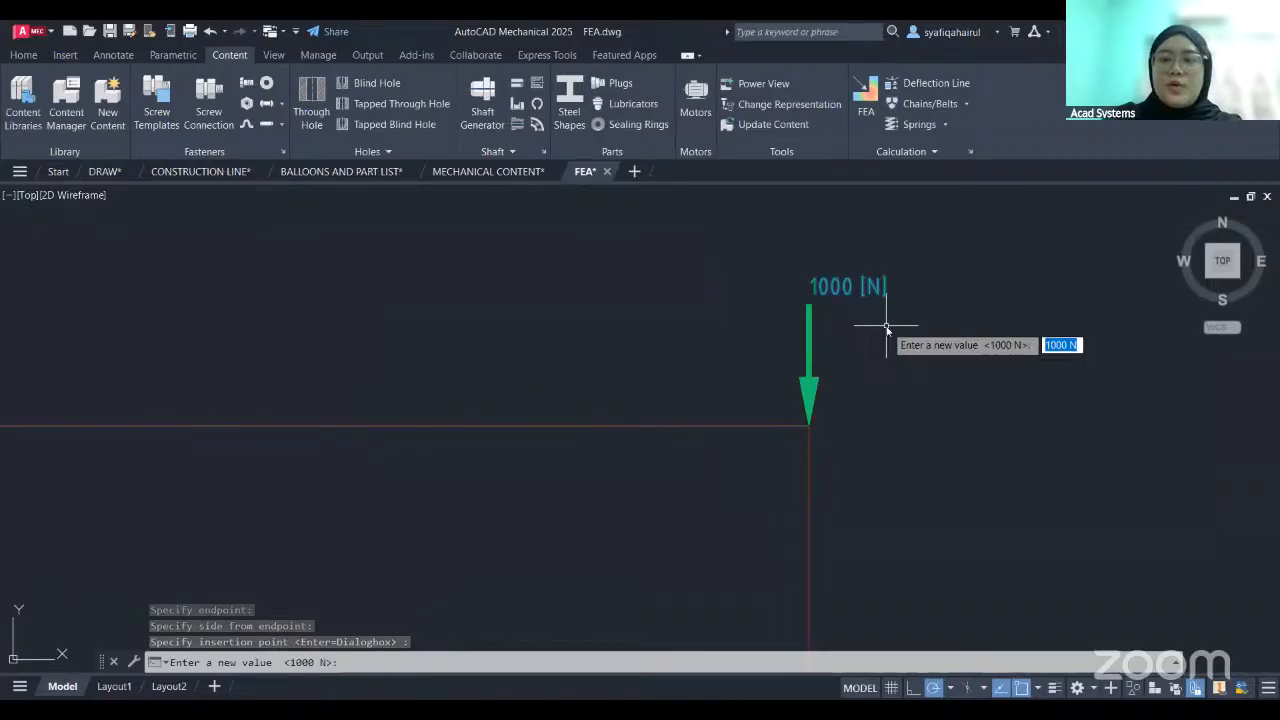
text(1000)
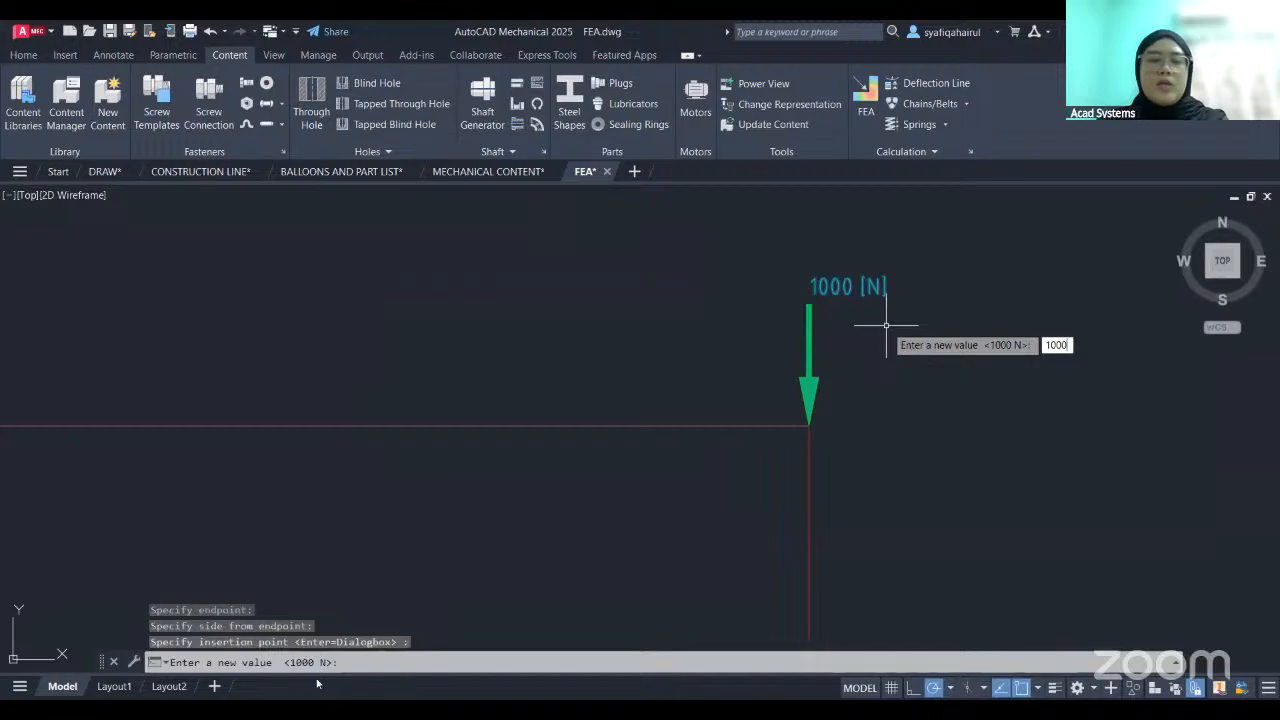
key(Return)
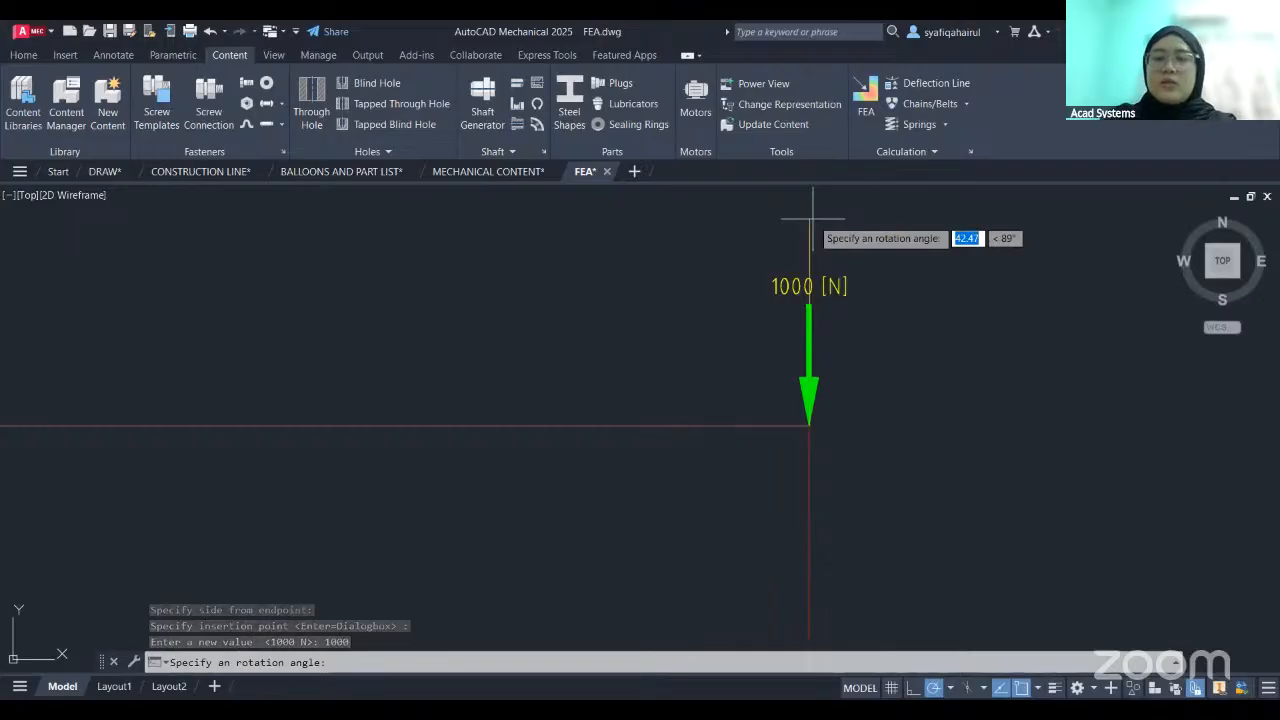
text(90)
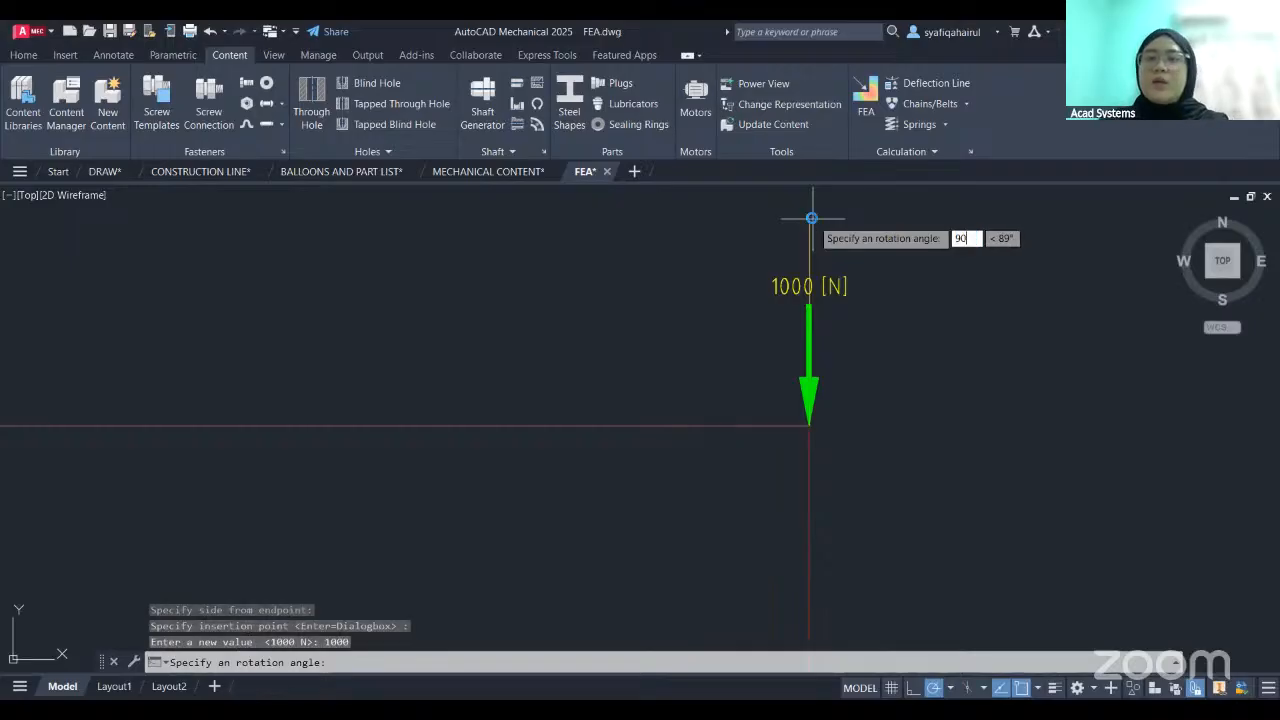
key(Return)
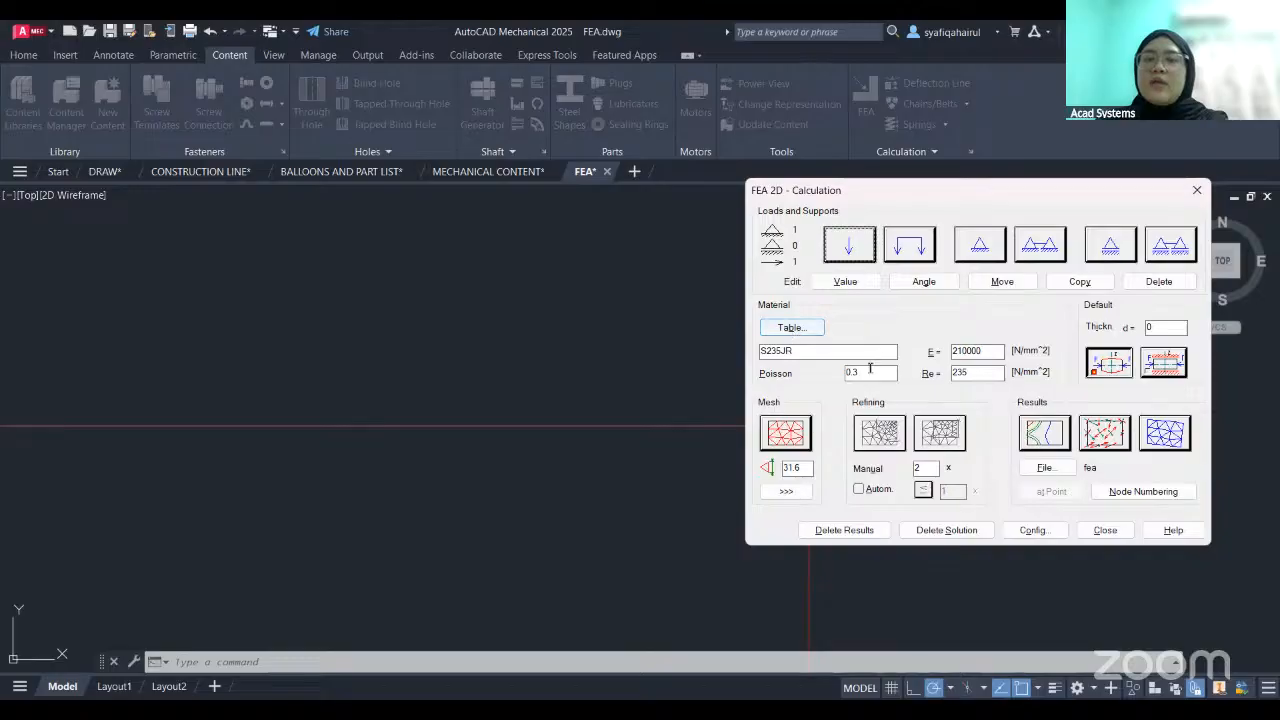
- Assign Steel SAE 4340 from the ANSI Material standard as the beam's material
click(791, 328)
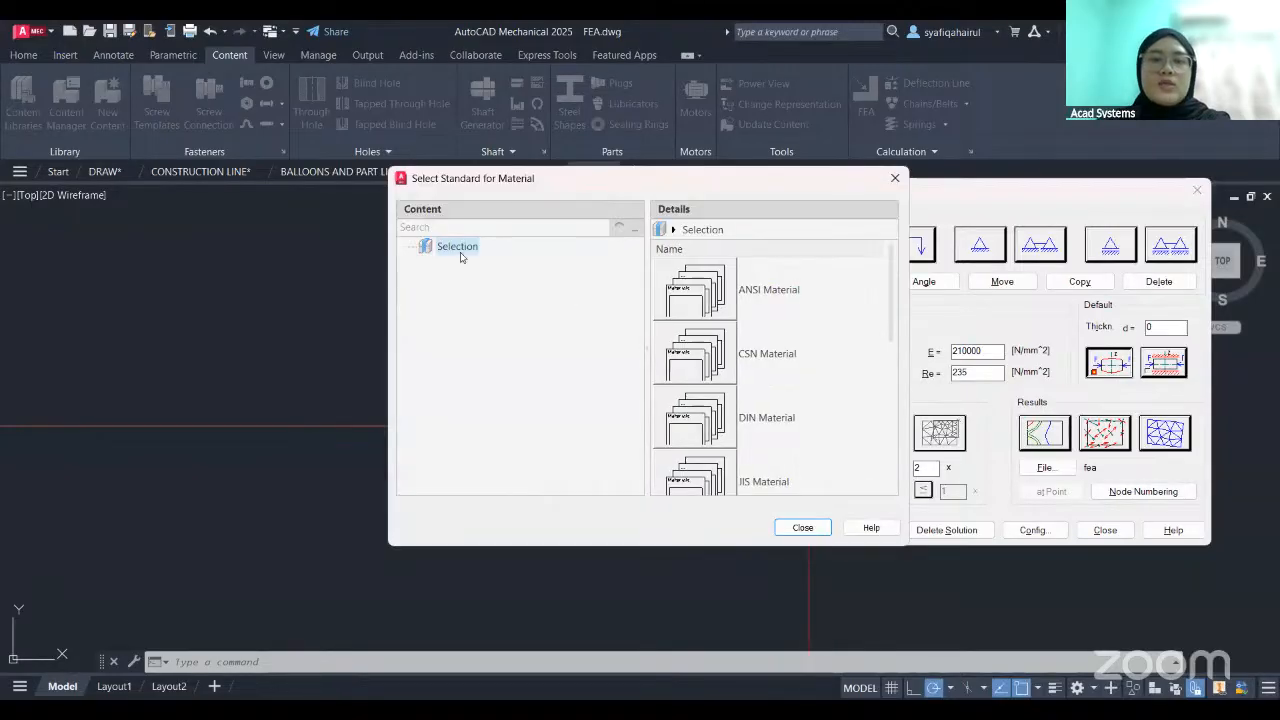
drag(891, 328, 786, 309)
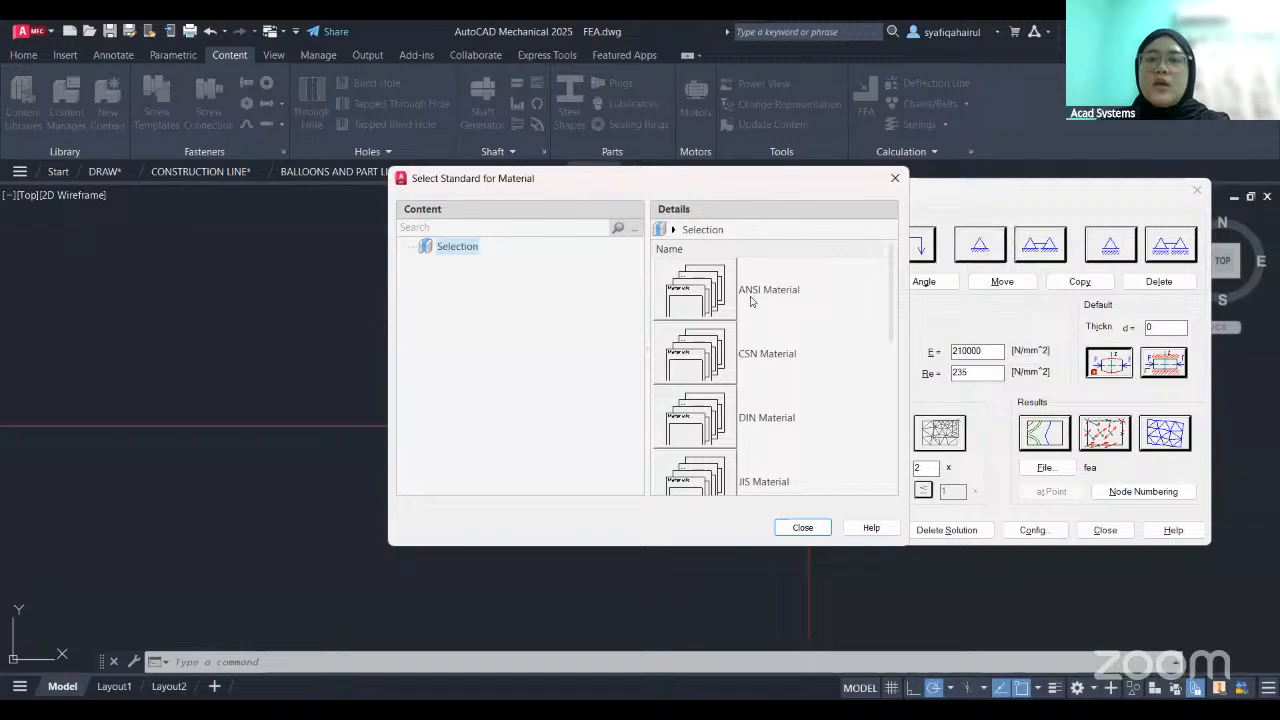
click(743, 295)
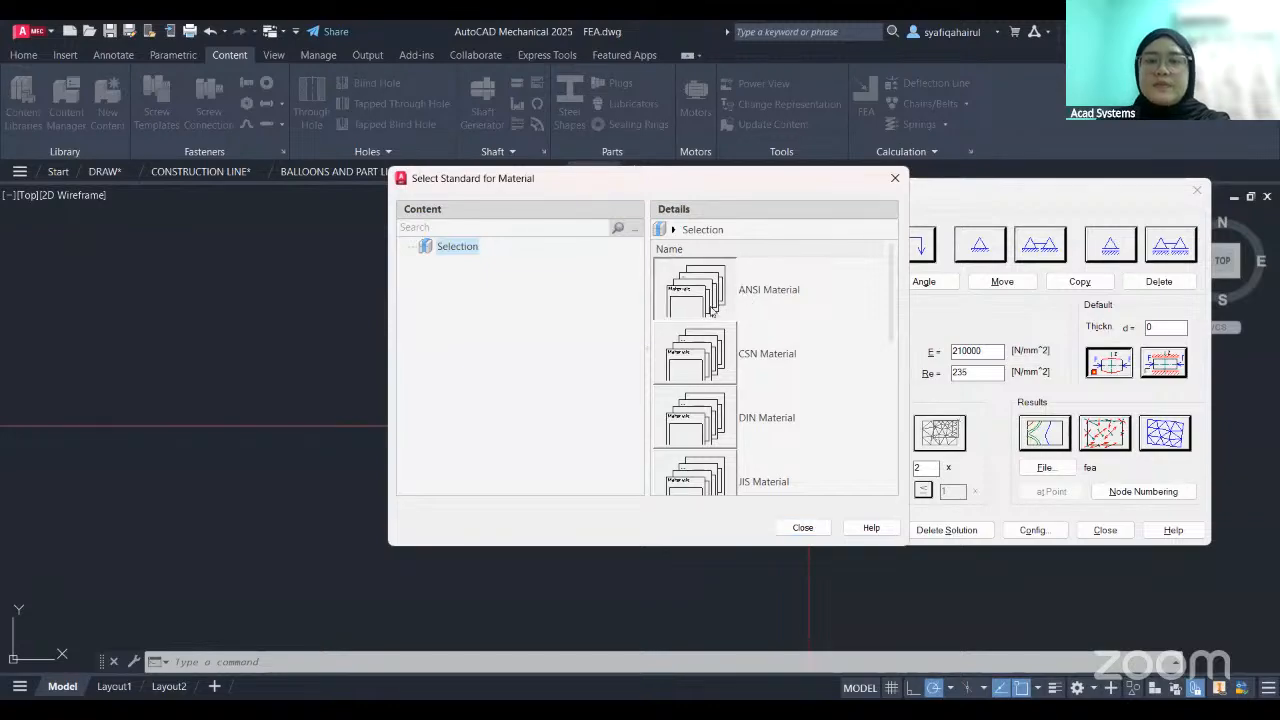
double_click(743, 295)
mouse_move(838, 318)
mouse_down()
mouse_move(840, 418)
mouse_move(840, 343)
mouse_up()
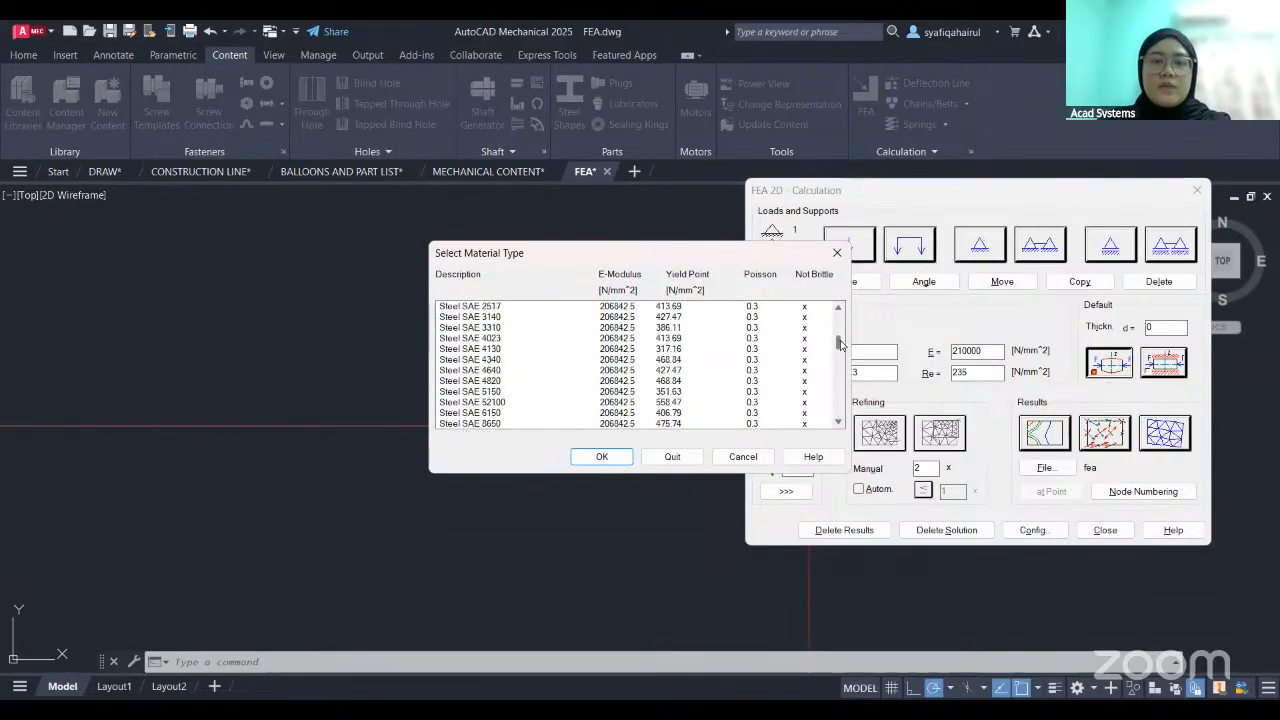
click(506, 359)
click(610, 458)
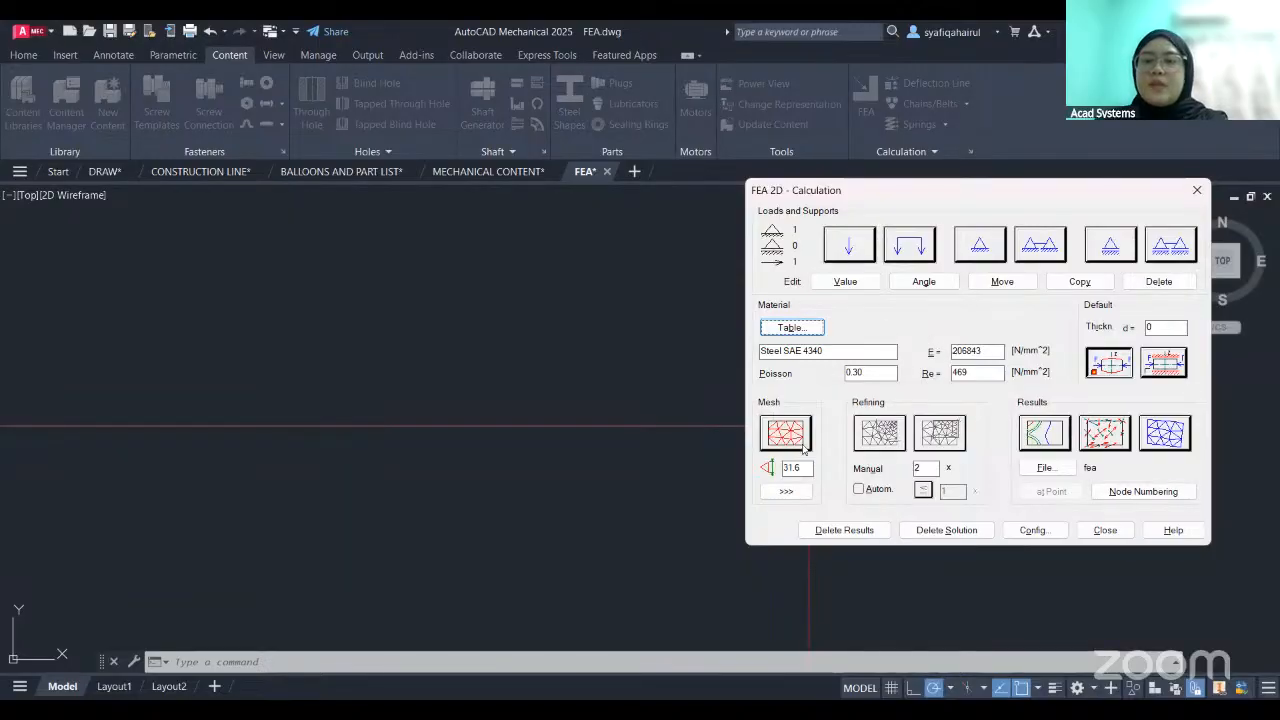
- Set the beam's thickness to 100 and generate its FEA mesh
double_click(1176, 332)
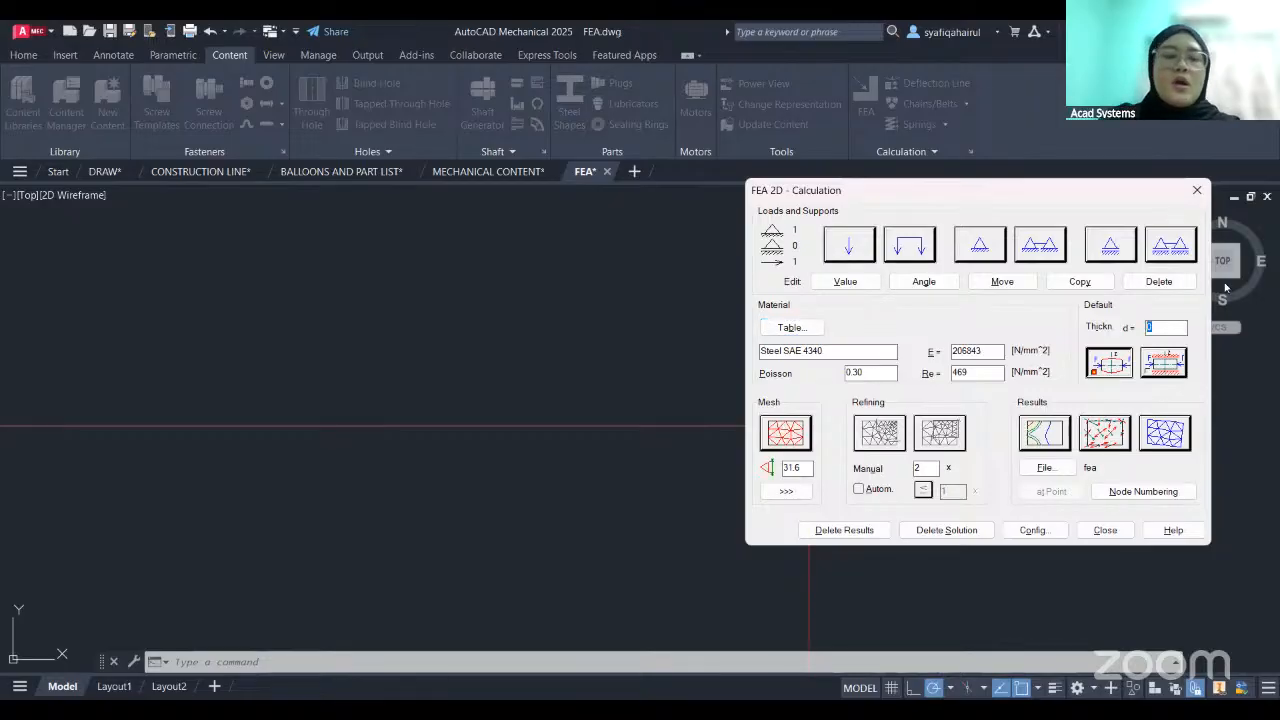
text(100)
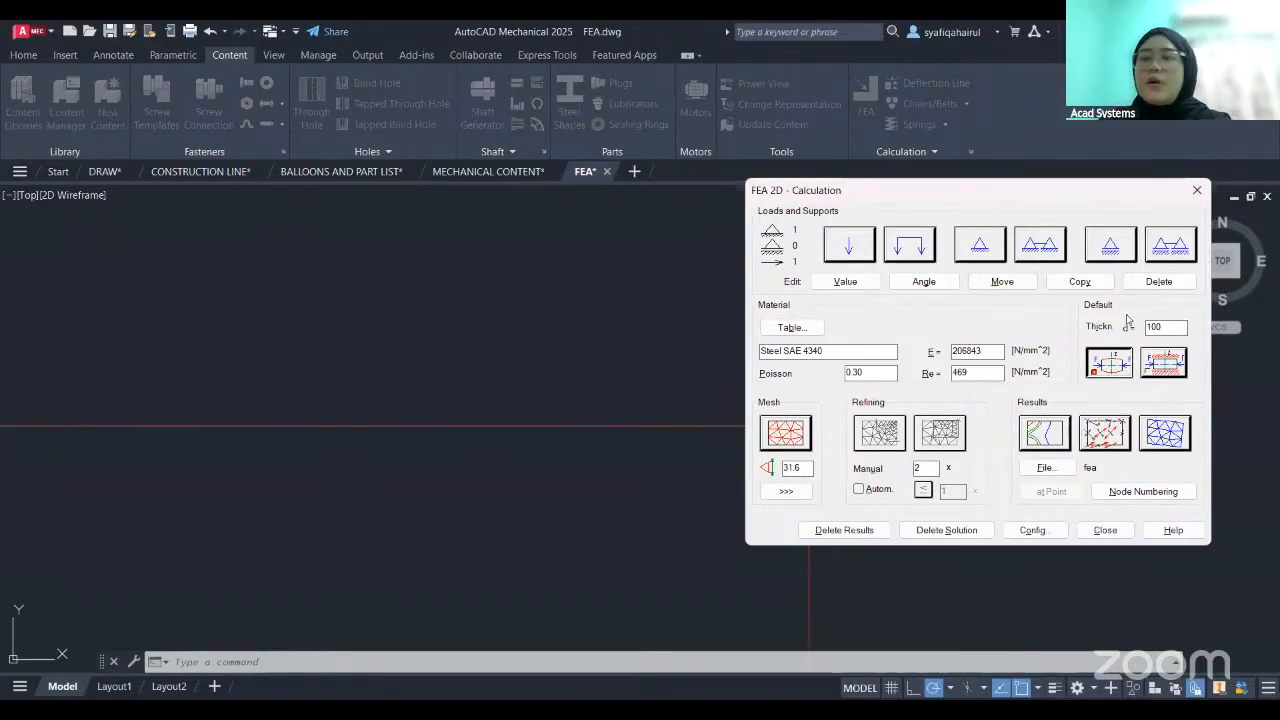
click(784, 440)
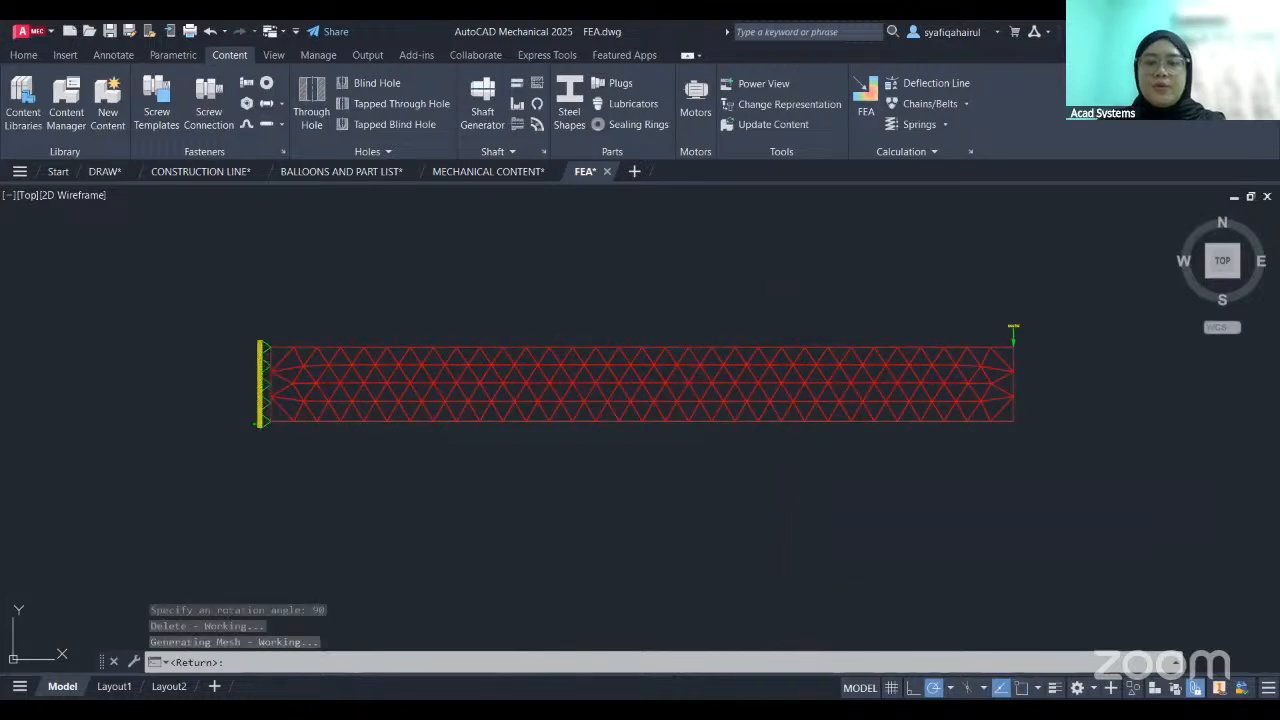
key(Return)
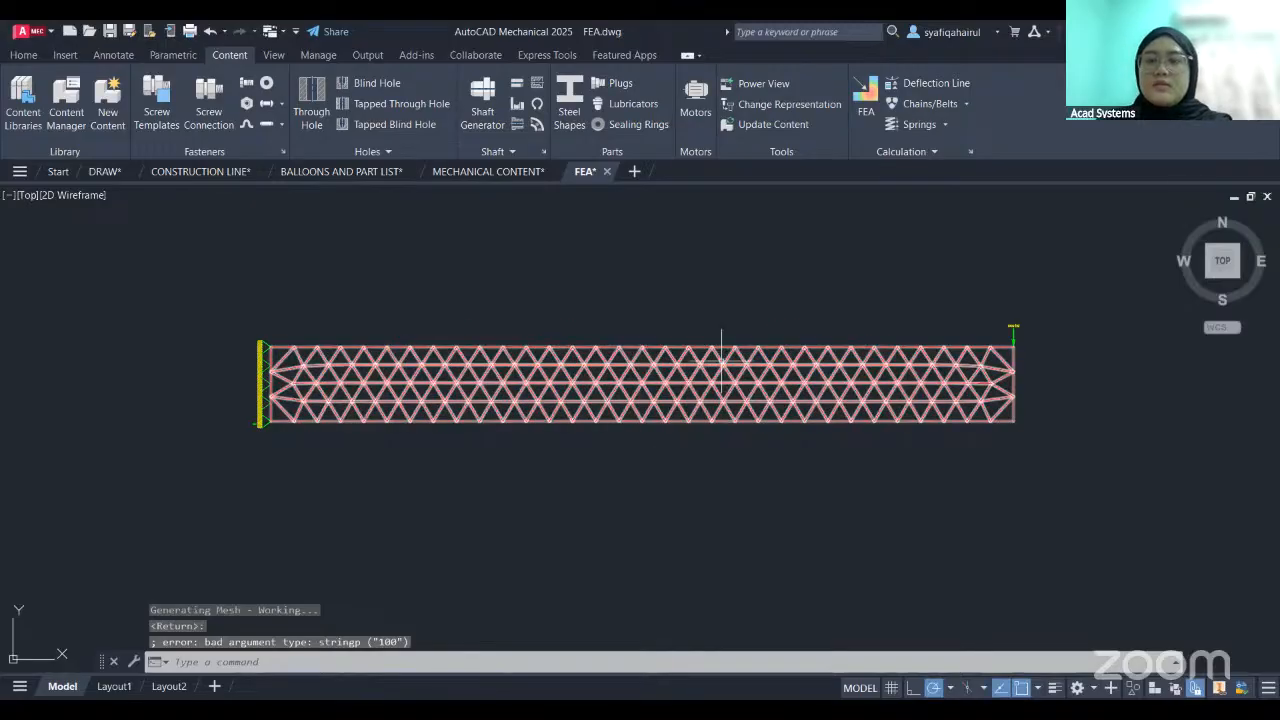
- Reopen the 2D FEA calculation for the meshed beam, keeping its existing solution
click(866, 112)
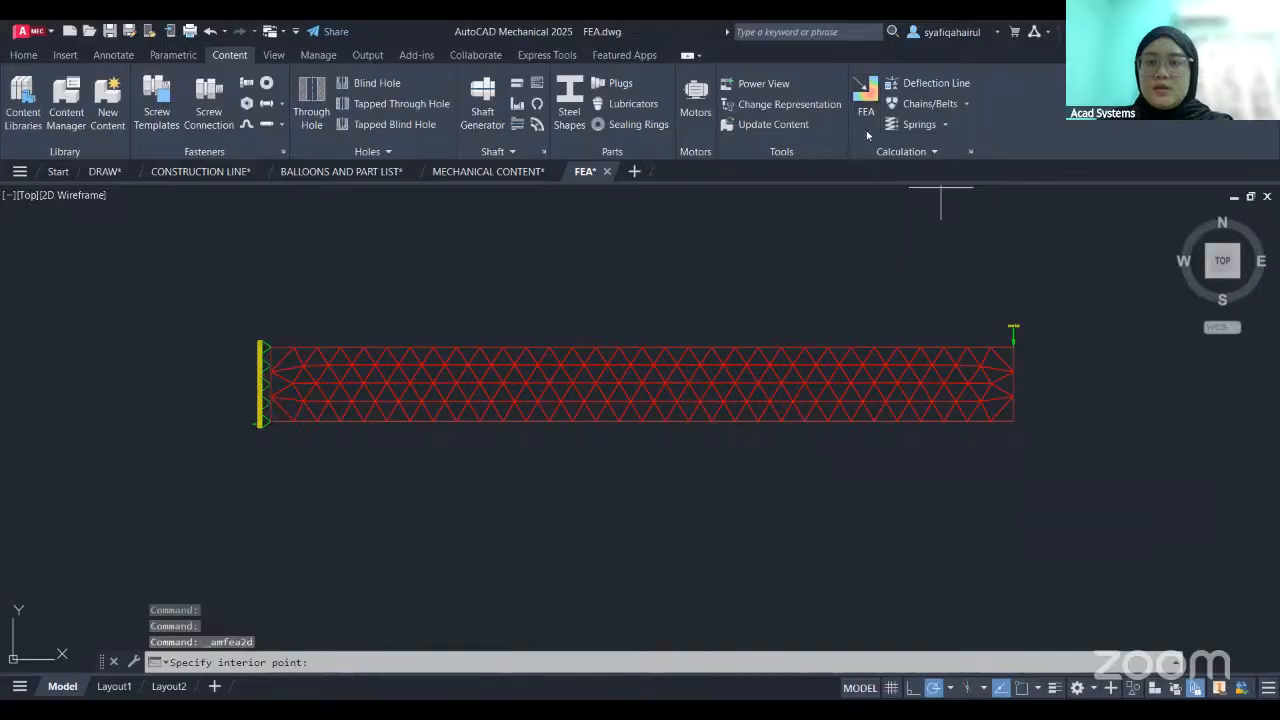
click(866, 113)
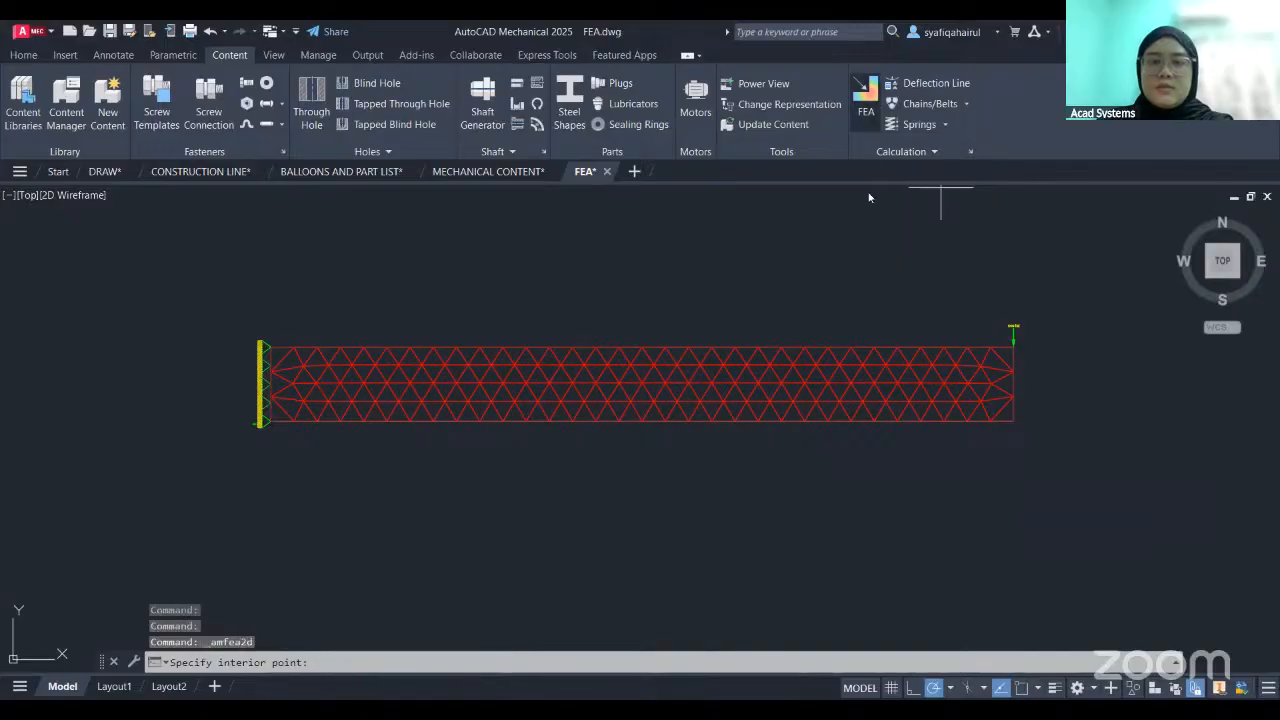
click(735, 399)
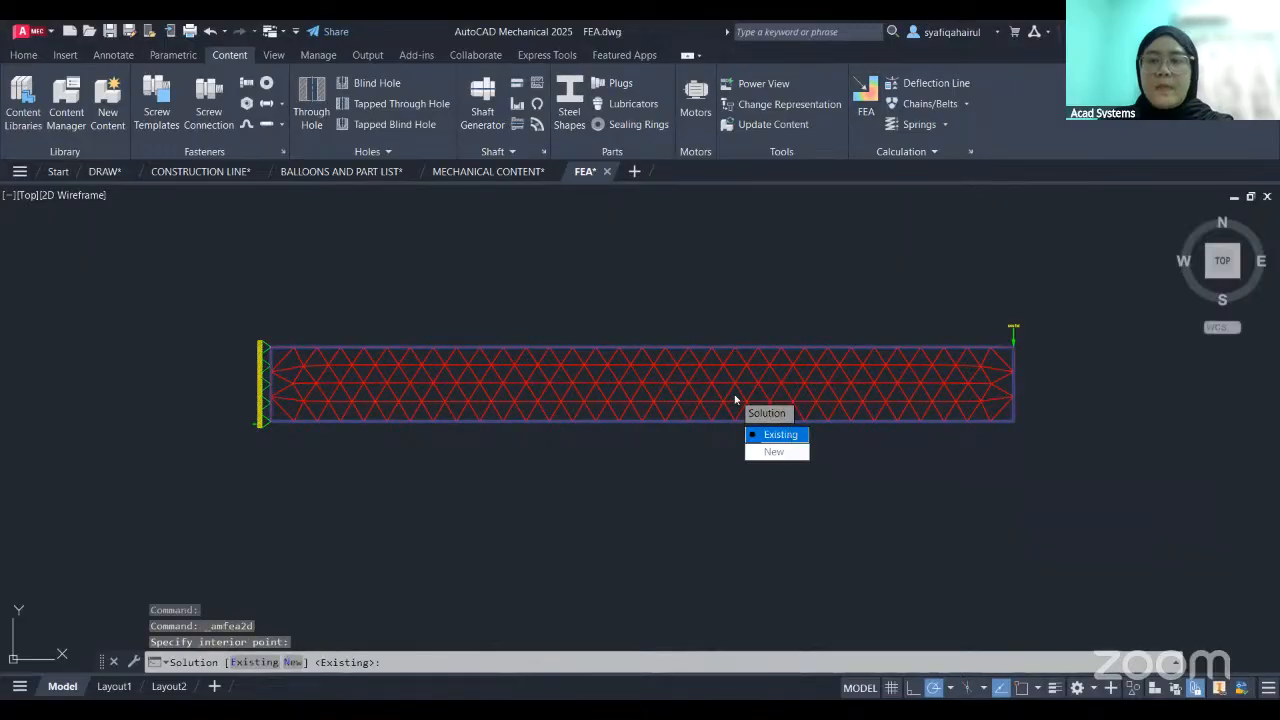
key(Return)
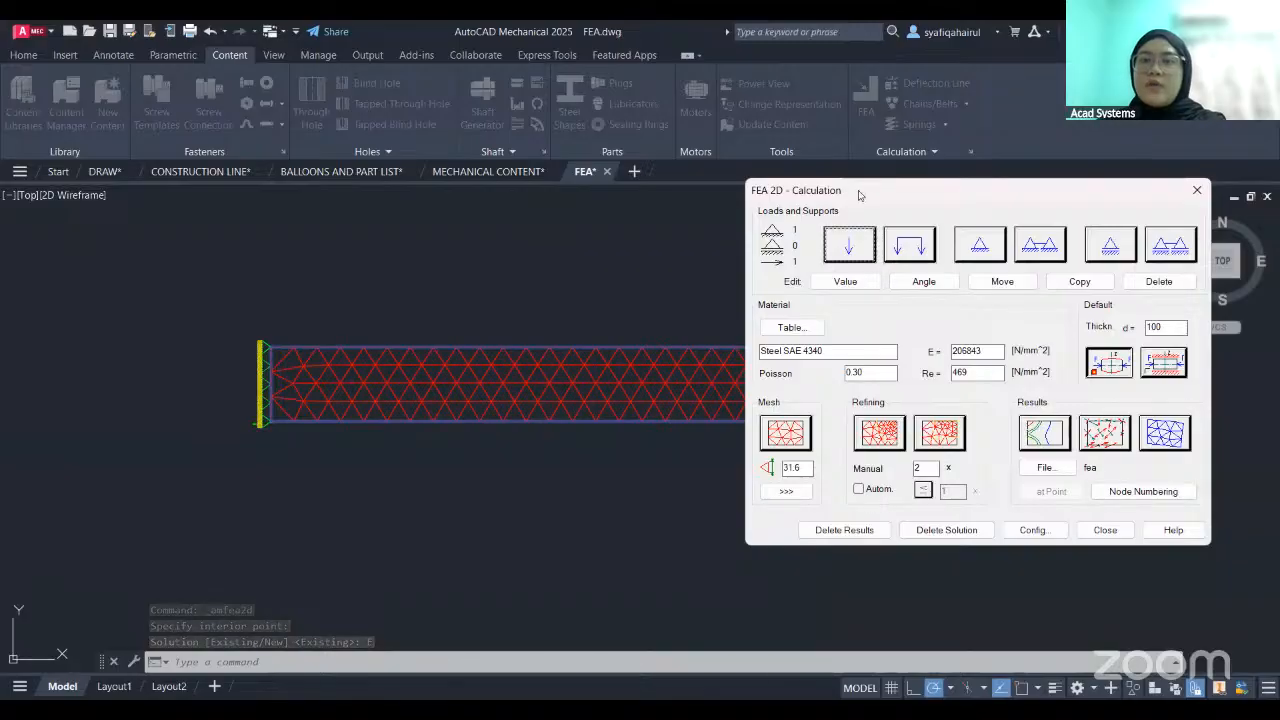
- Generate the Von Mises stress result as coloured isoareas and place the plot and its legend table below the beam
click(1044, 432)
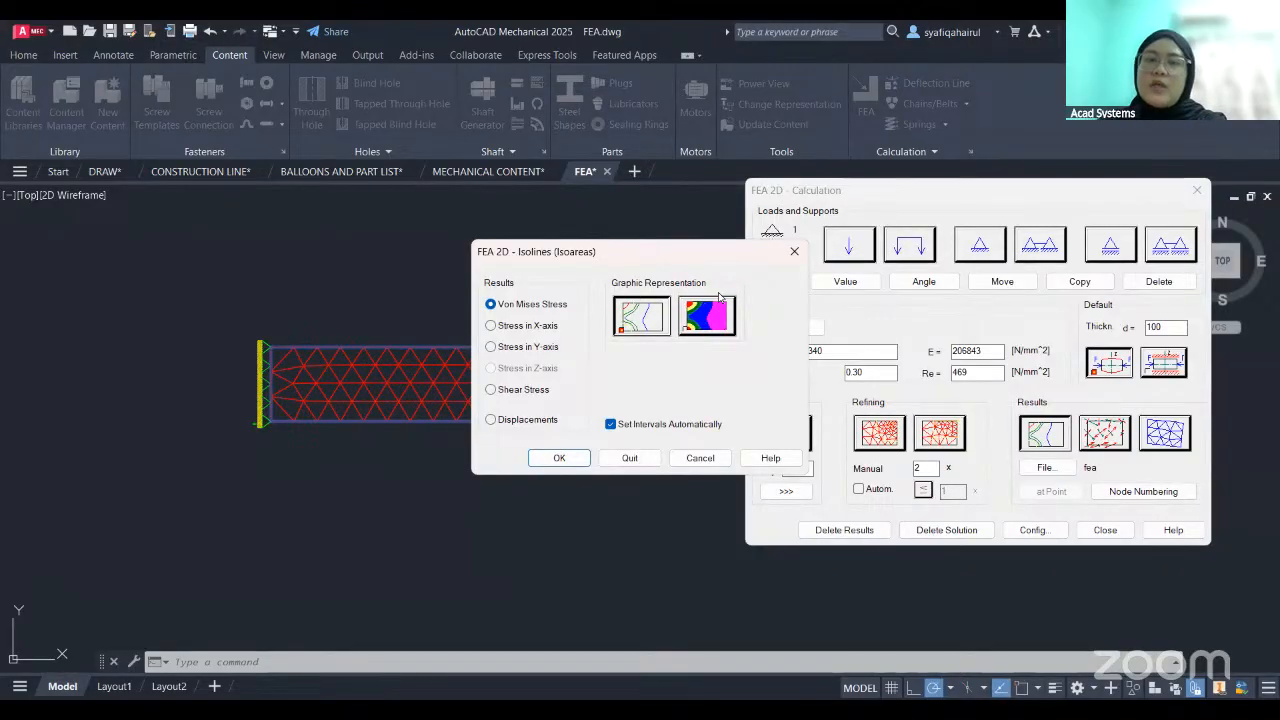
click(707, 302)
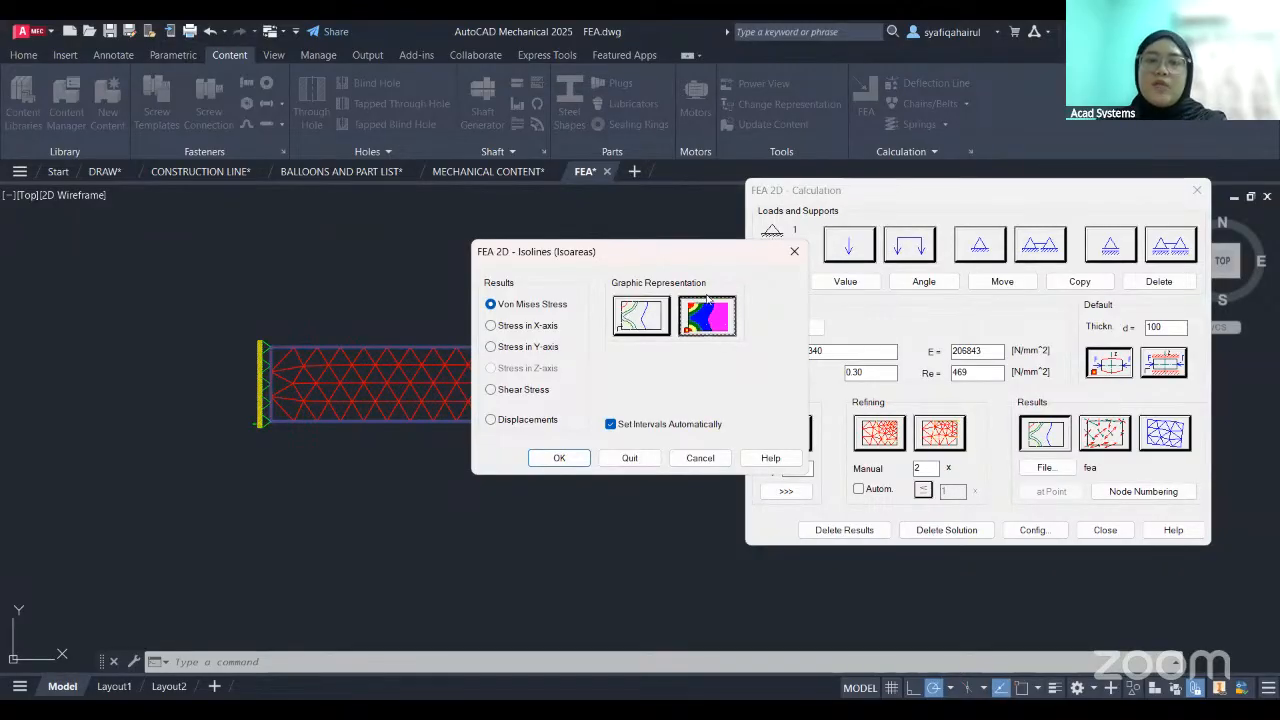
click(558, 457)
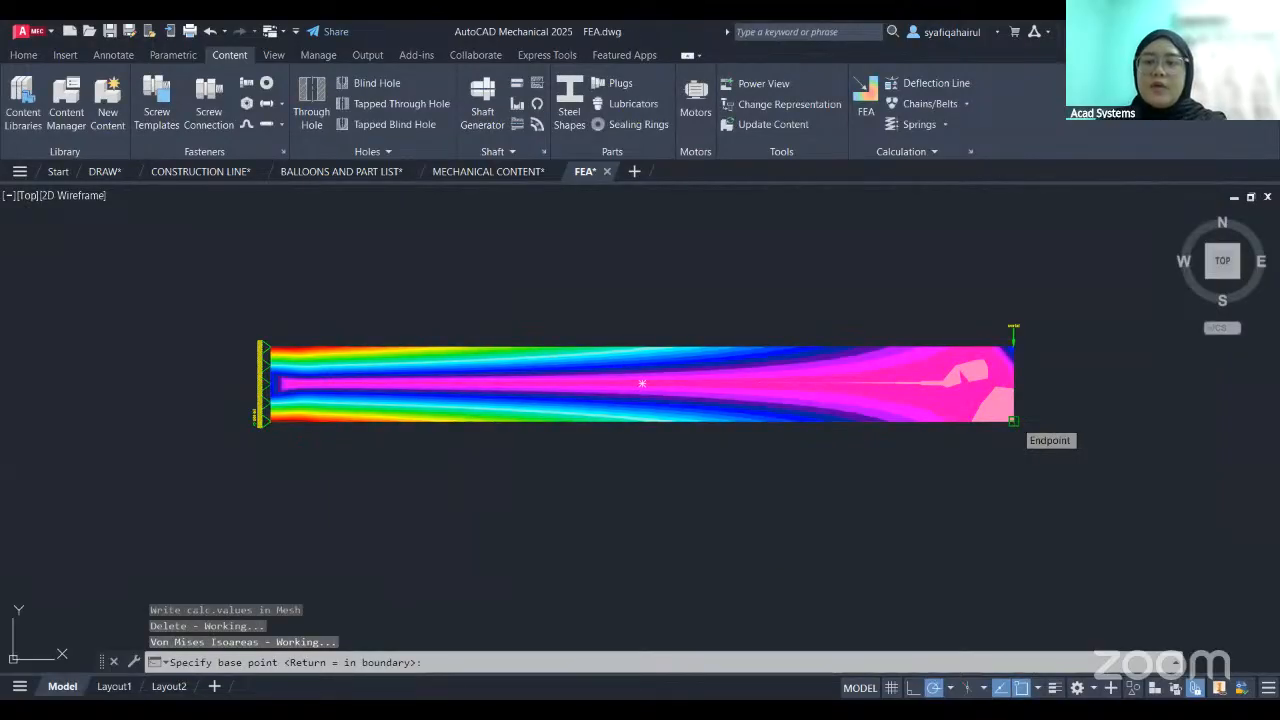
click(1013, 421)
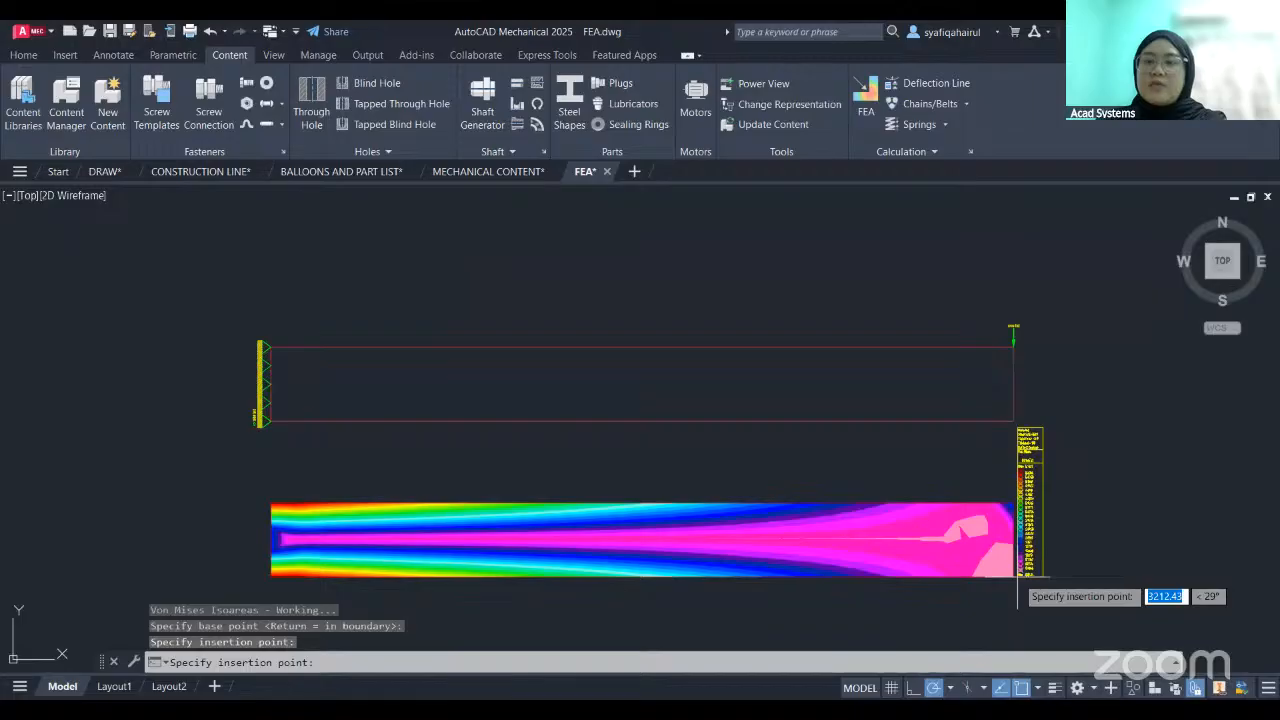
click(1017, 577)
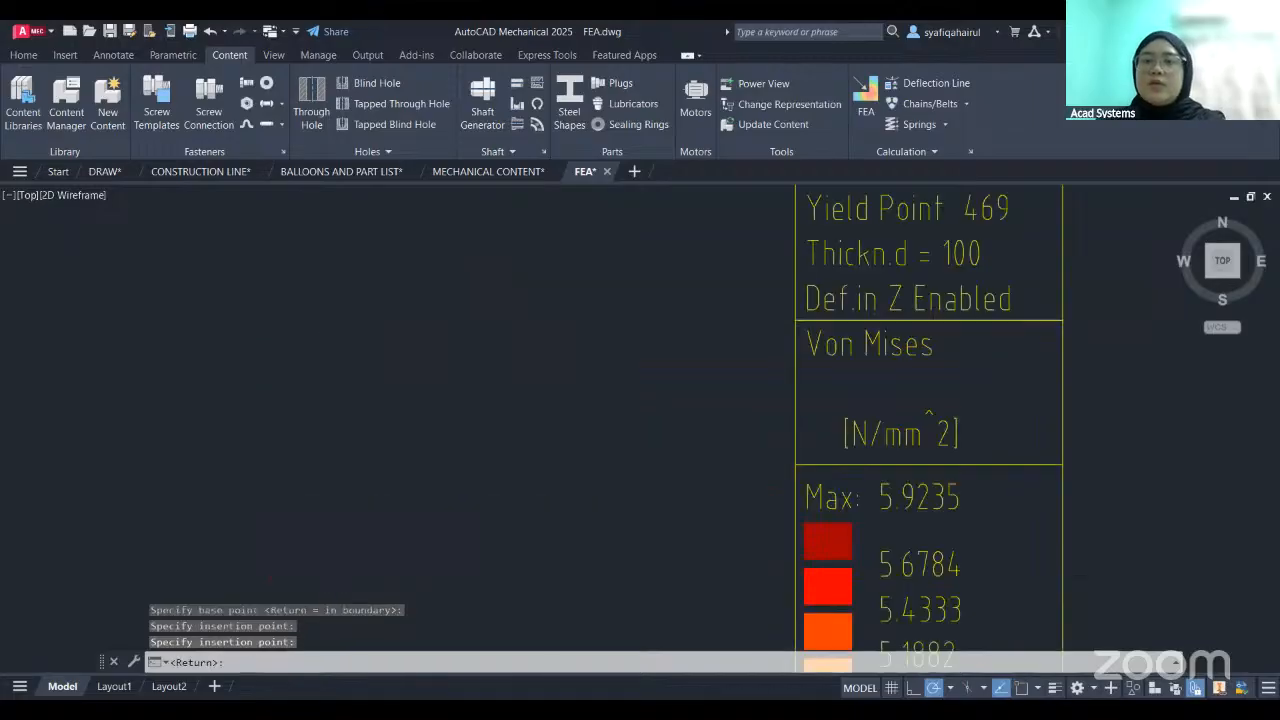
middle_drag(945, 466, 934, 569)
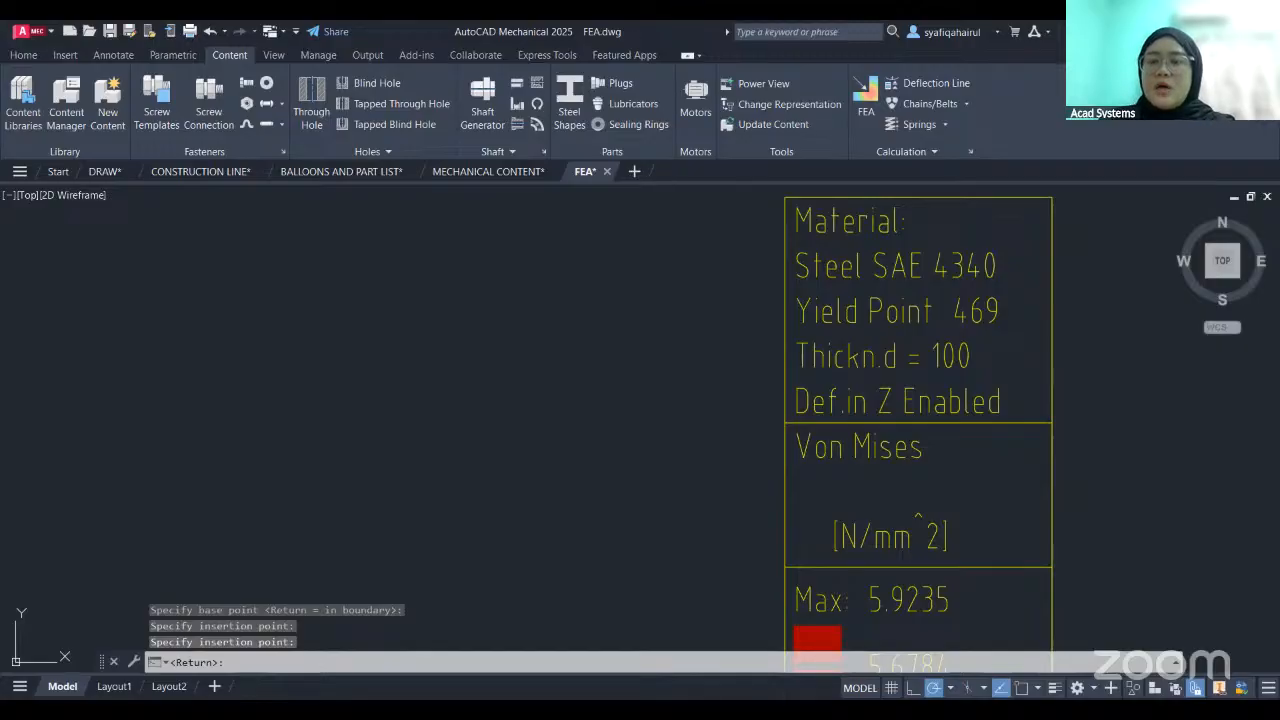
key(Return)
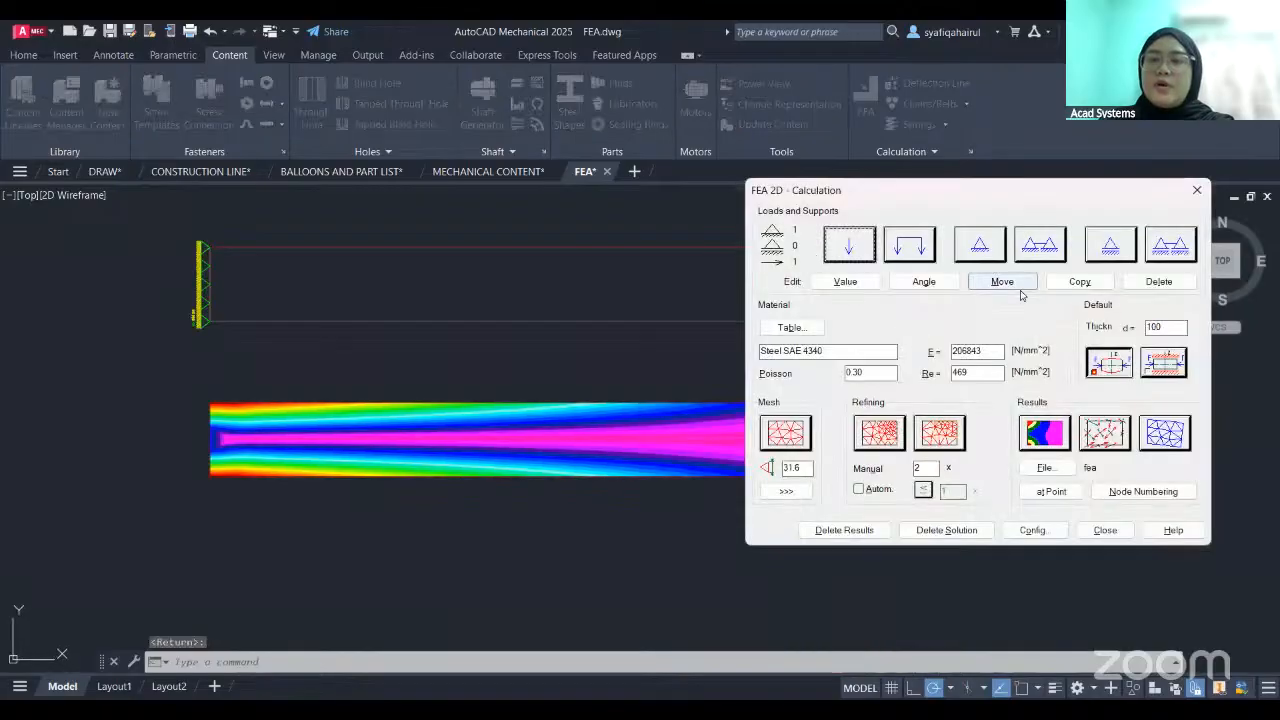
- Generate the Displacements result as coloured isoareas and place the plot and its legend table below the Von Mises plot
click(1044, 438)
click(515, 421)
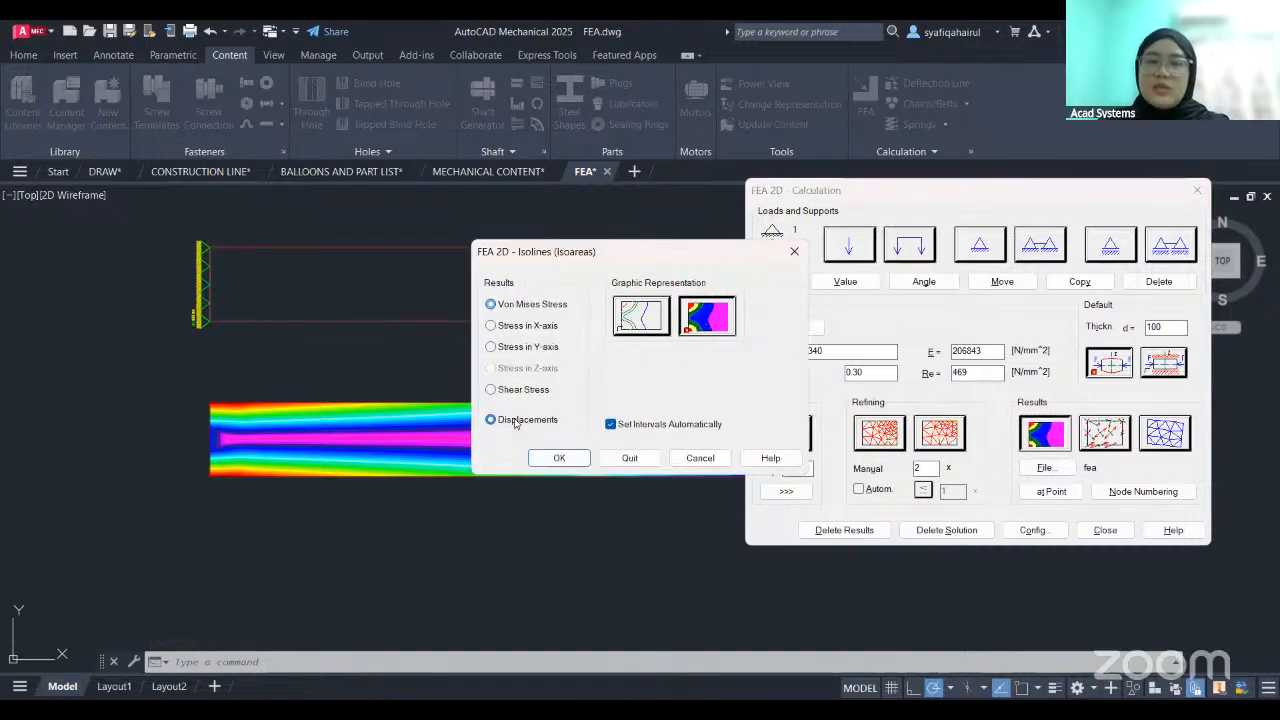
click(560, 458)
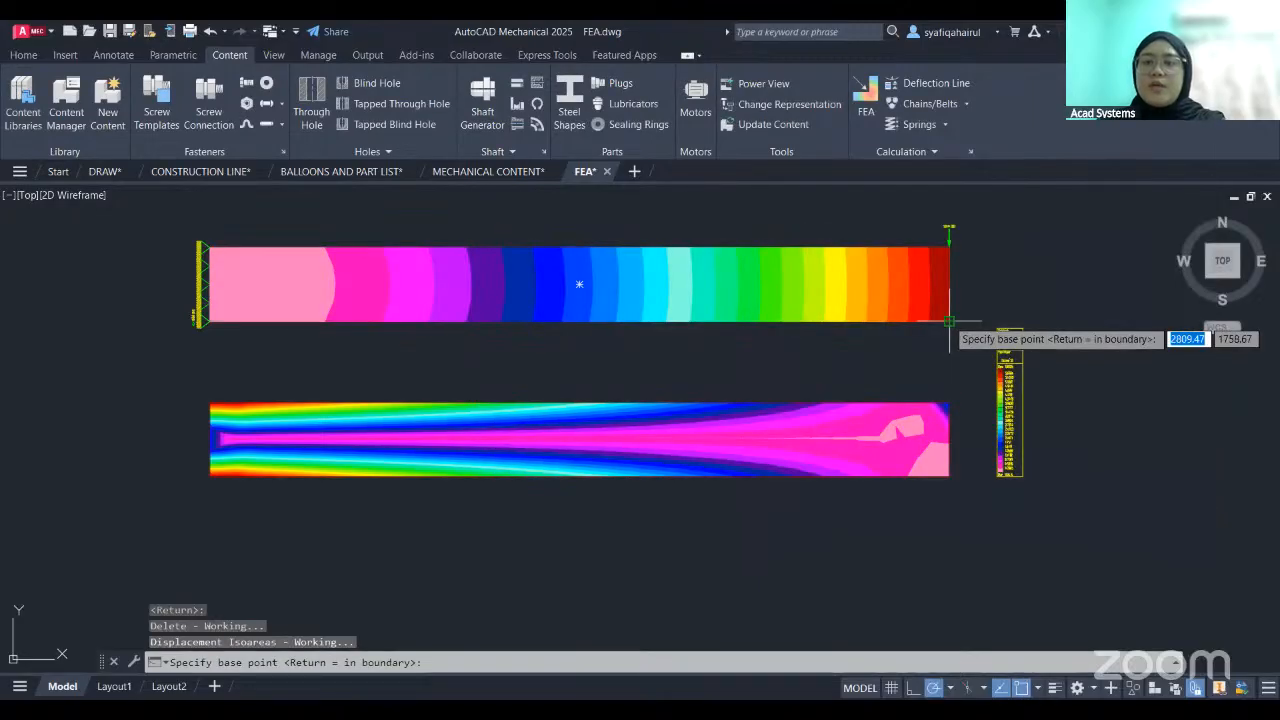
click(949, 321)
middle_drag(949, 560, 949, 321)
click(949, 441)
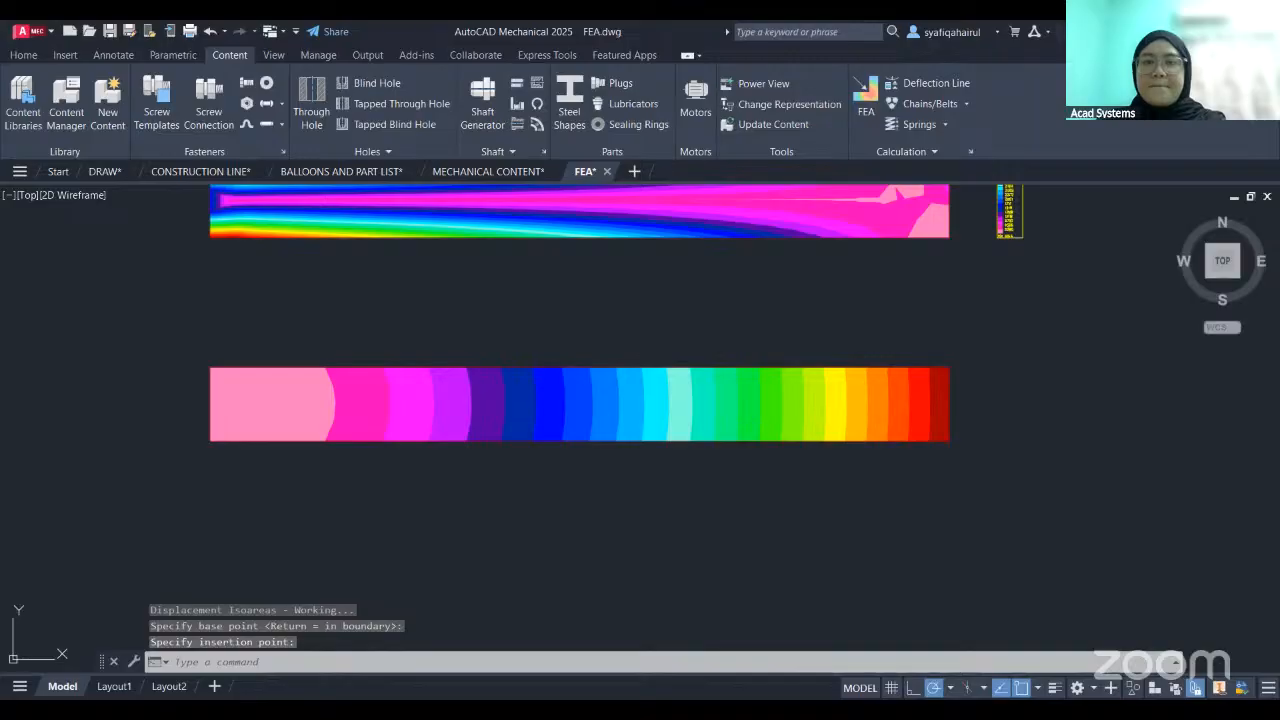
scroll(787, 309, down, 2)
middle_drag(787, 309, 786, 443)
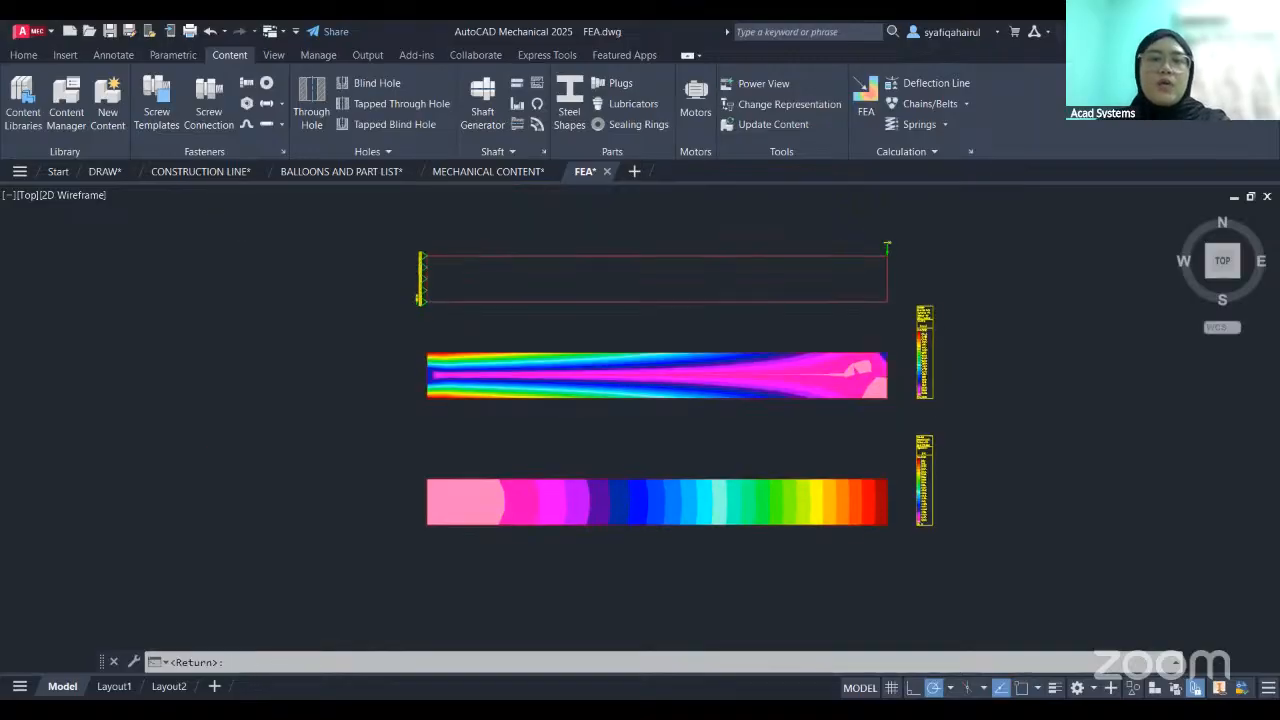
scroll(776, 425, up, 2)
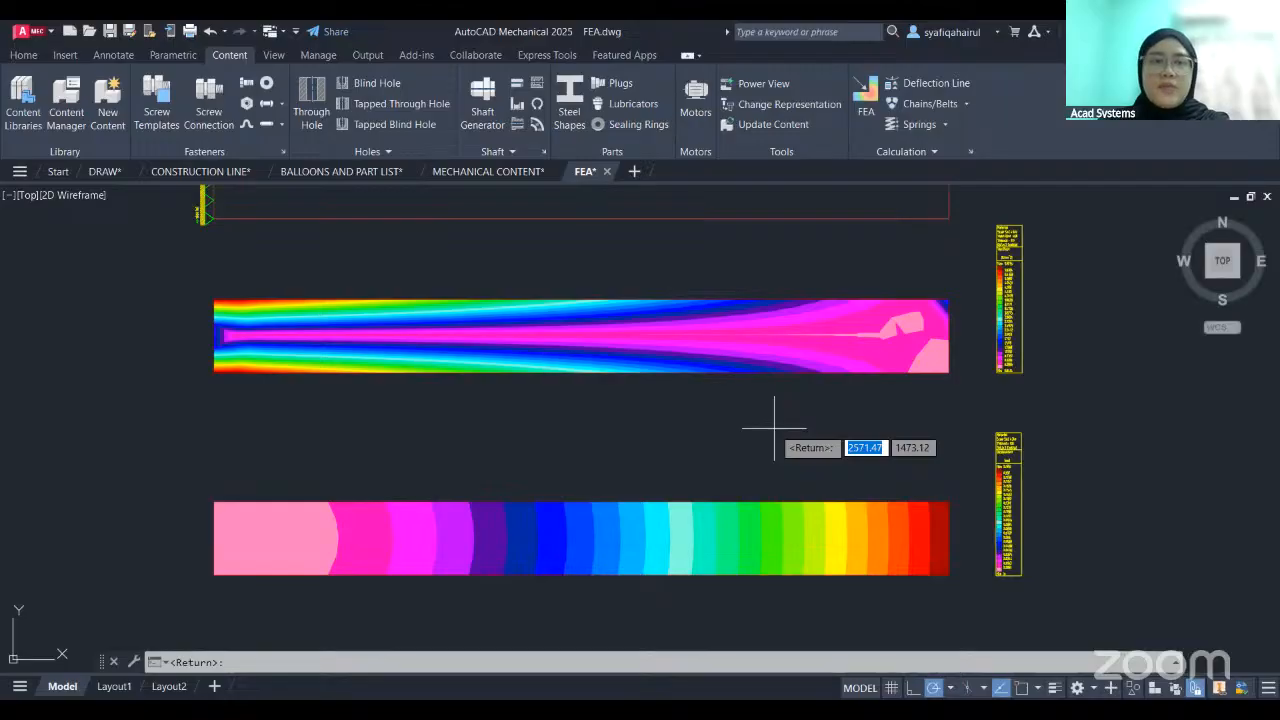
middle_drag(774, 428, 773, 485)
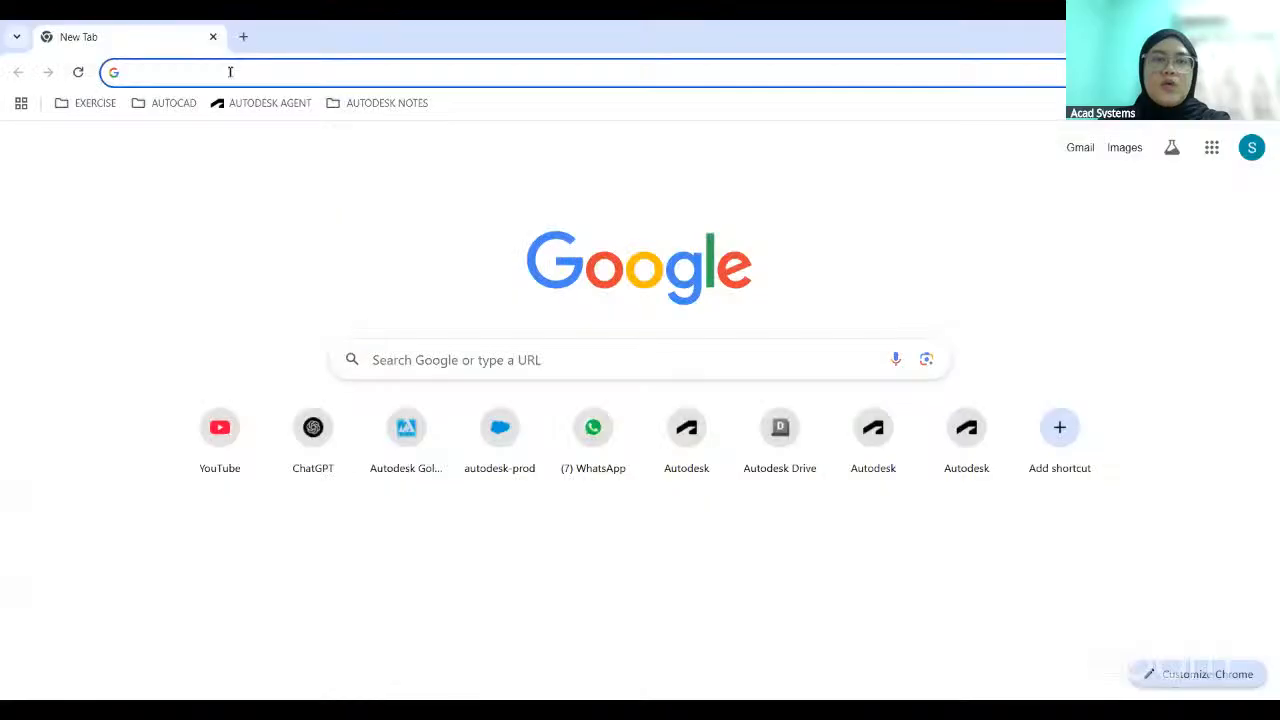
- Switch to the Chrome browser and open the acadsystems.com website
click(230, 72)
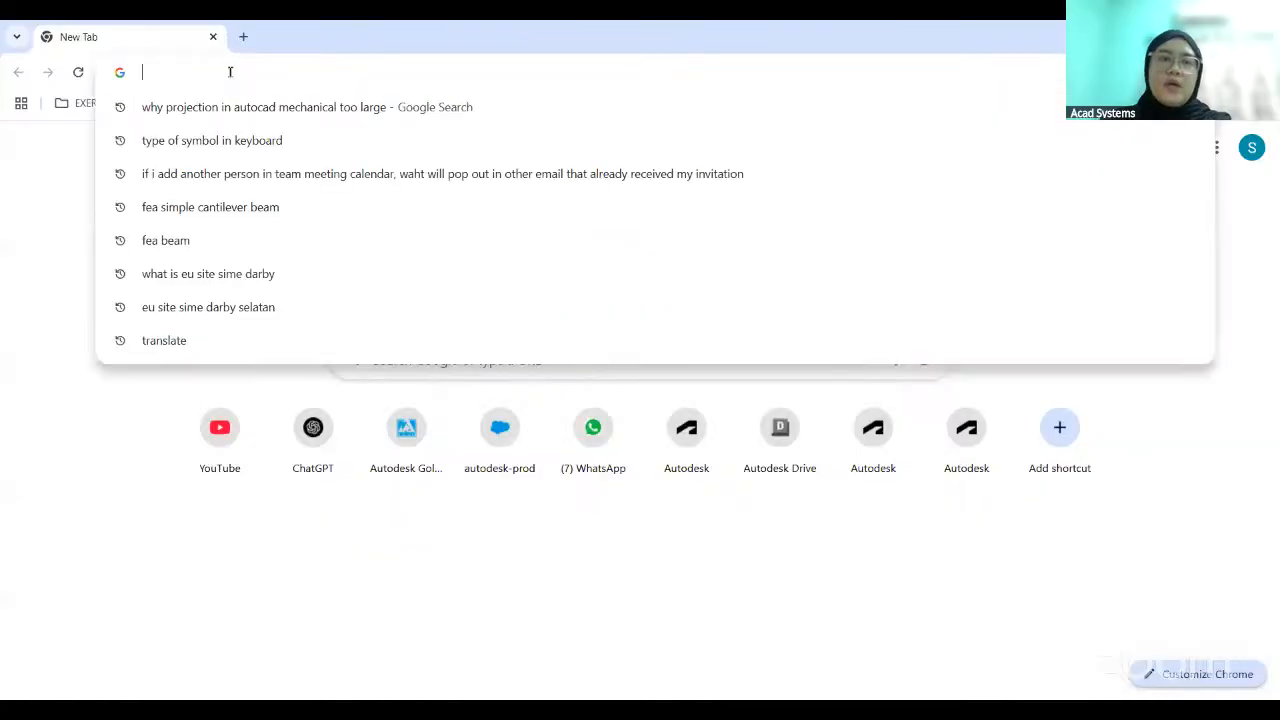
text(ACAD)
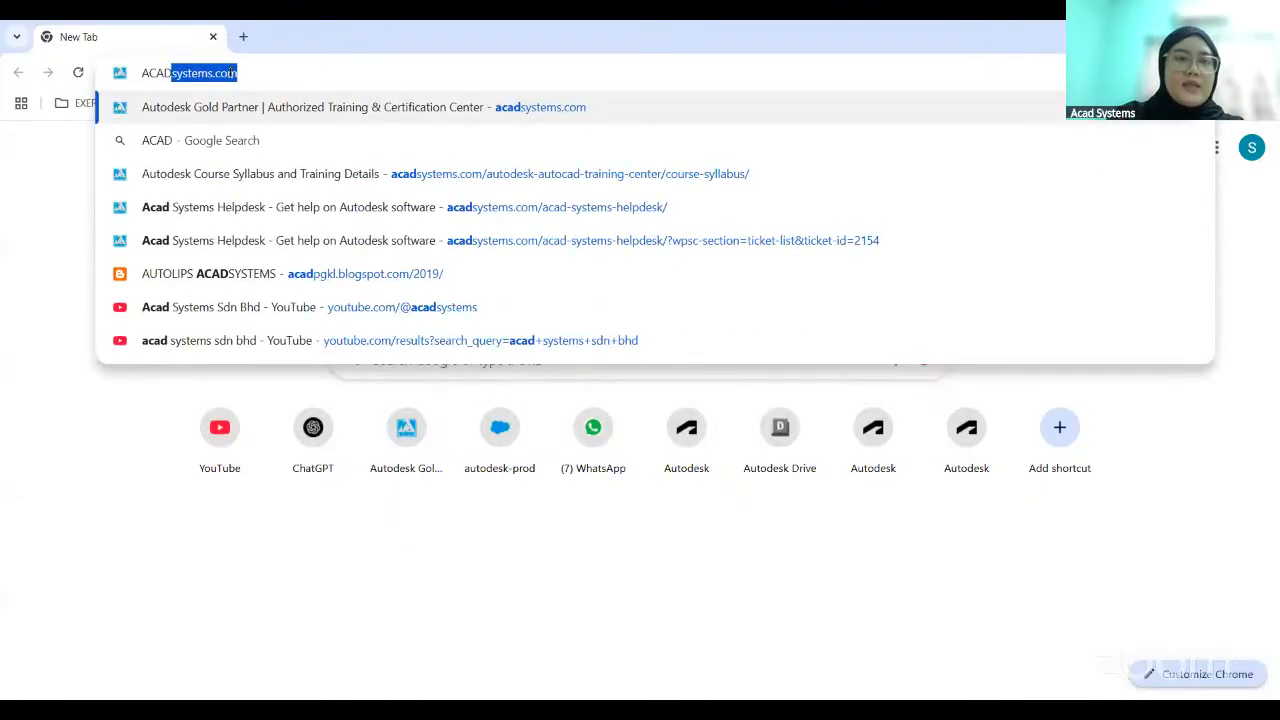
click(303, 108)
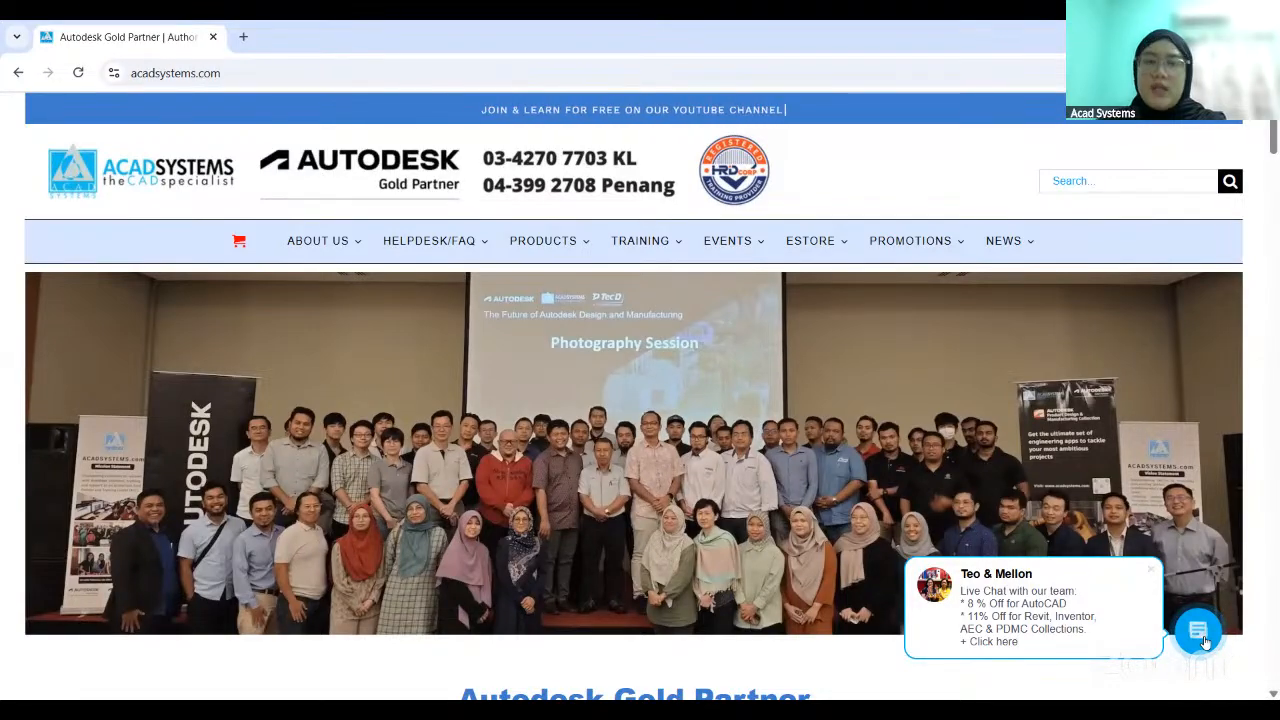
- Go to the Acad Systems Helpdesk page and start a new ticket as a guest
mouse_move(437, 243)
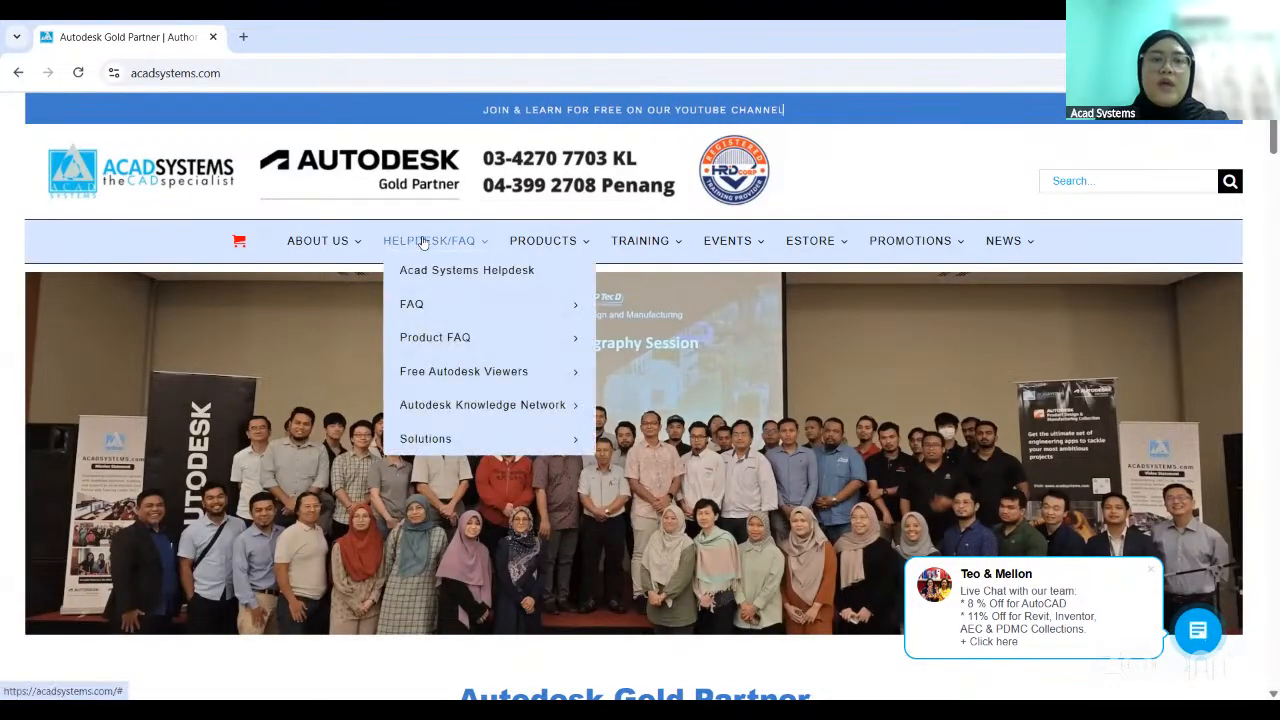
click(465, 275)
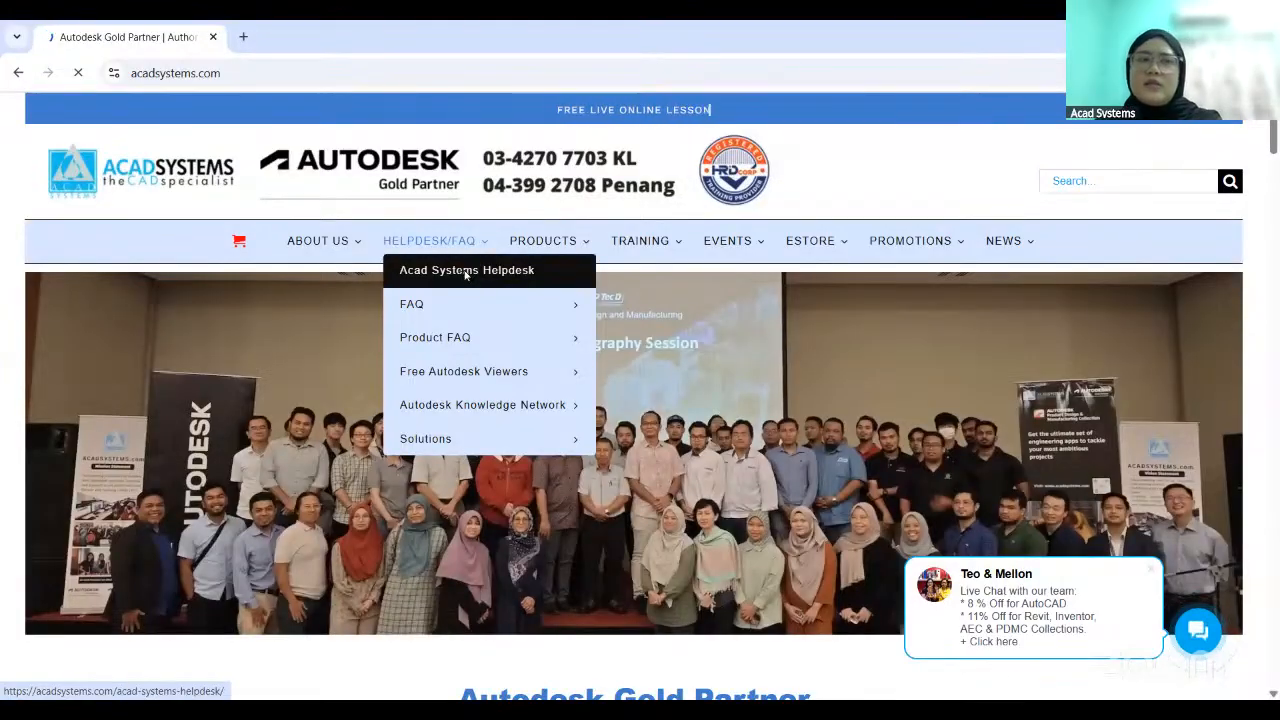
scroll(640, 433, down, 2)
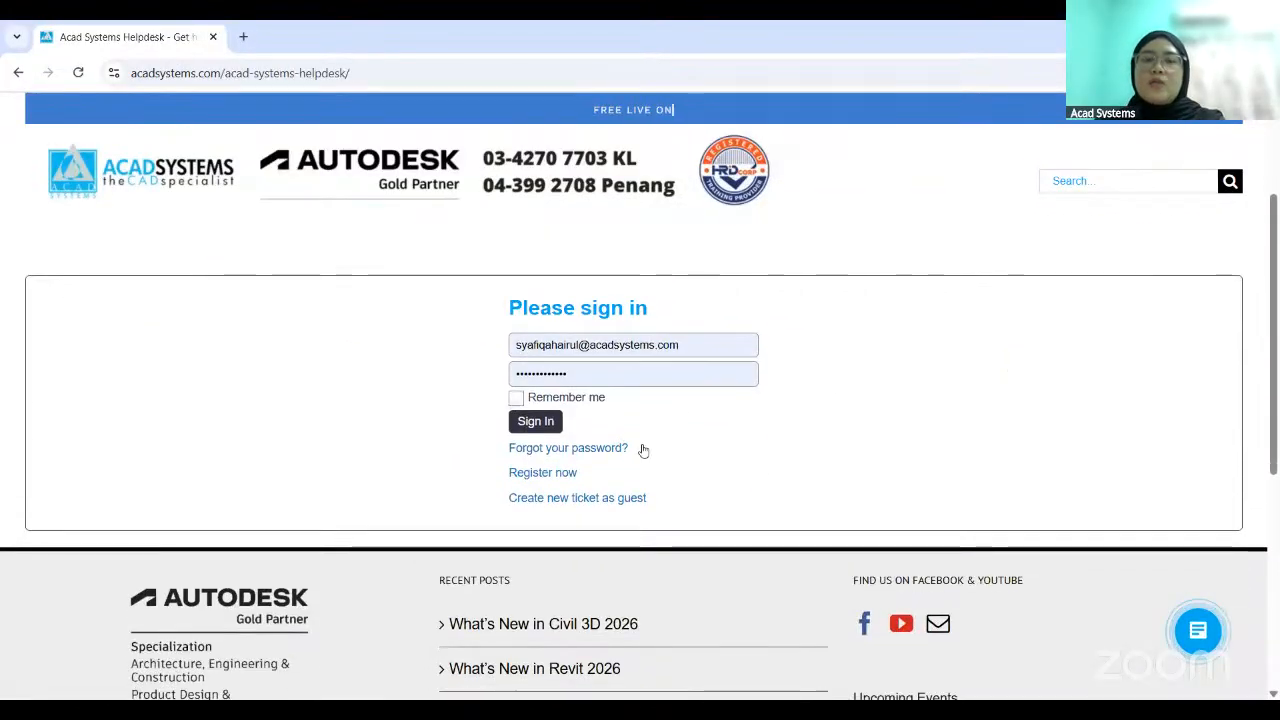
scroll(577, 437, down, 1)
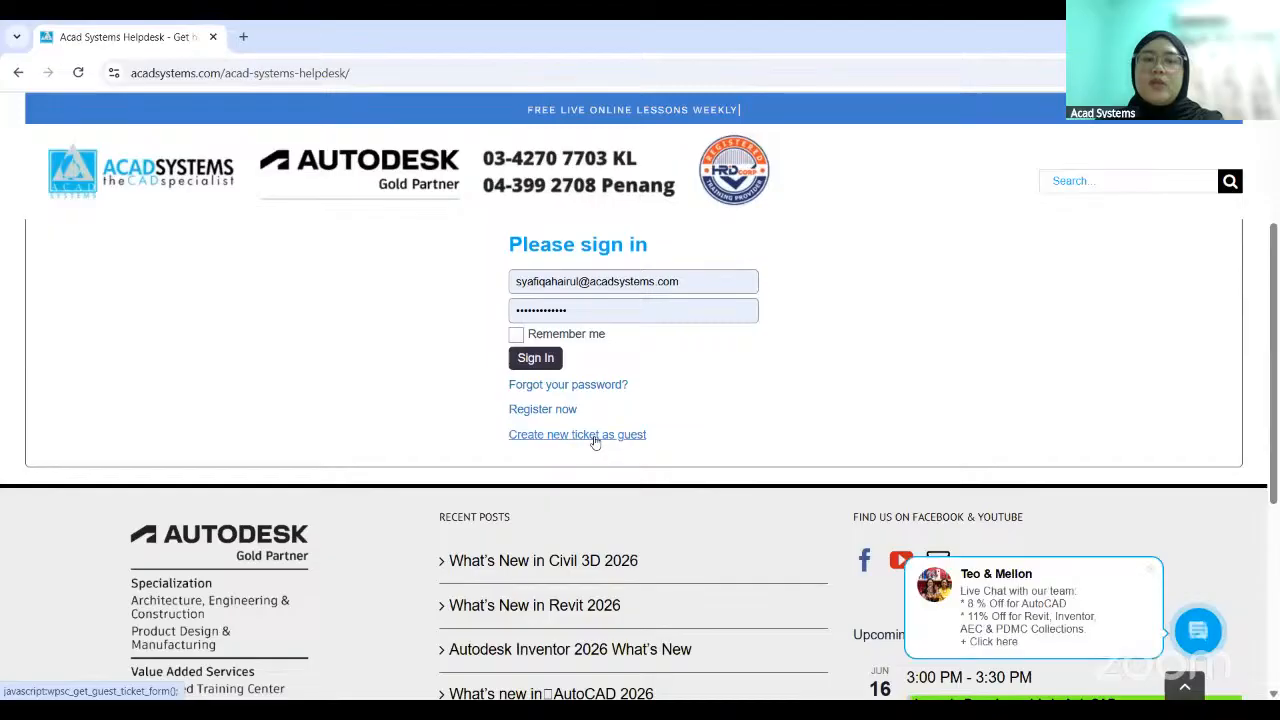
click(598, 435)
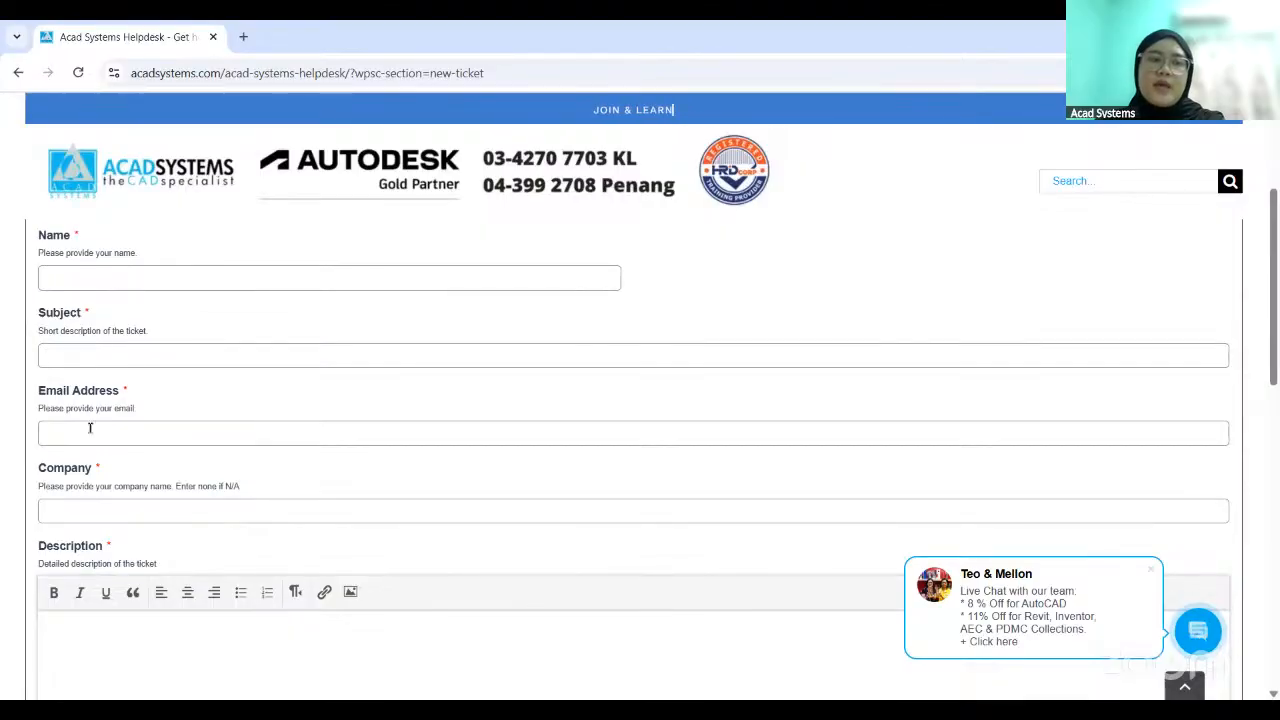
- Review the guest ticket form's fields, including the description, file attachment, category options and priority options
scroll(90, 430, down, 2)
click(126, 469)
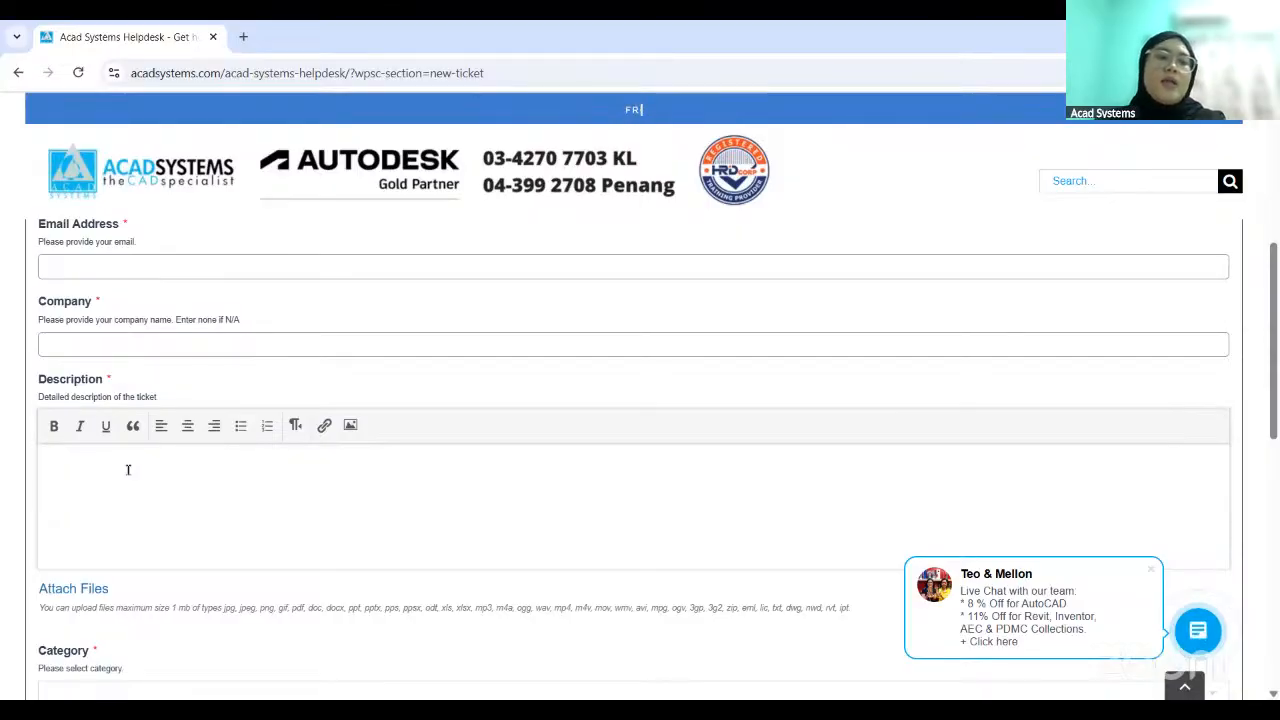
scroll(128, 469, down, 2)
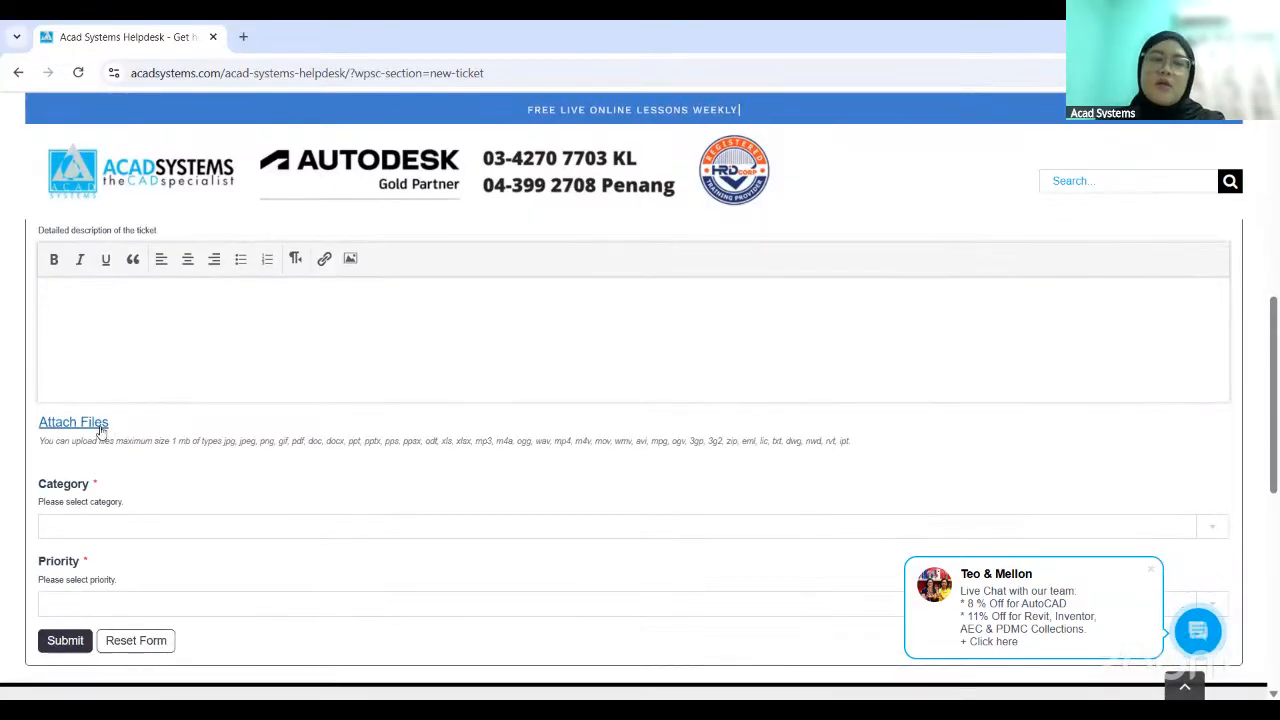
scroll(100, 430, down, 1)
click(109, 447)
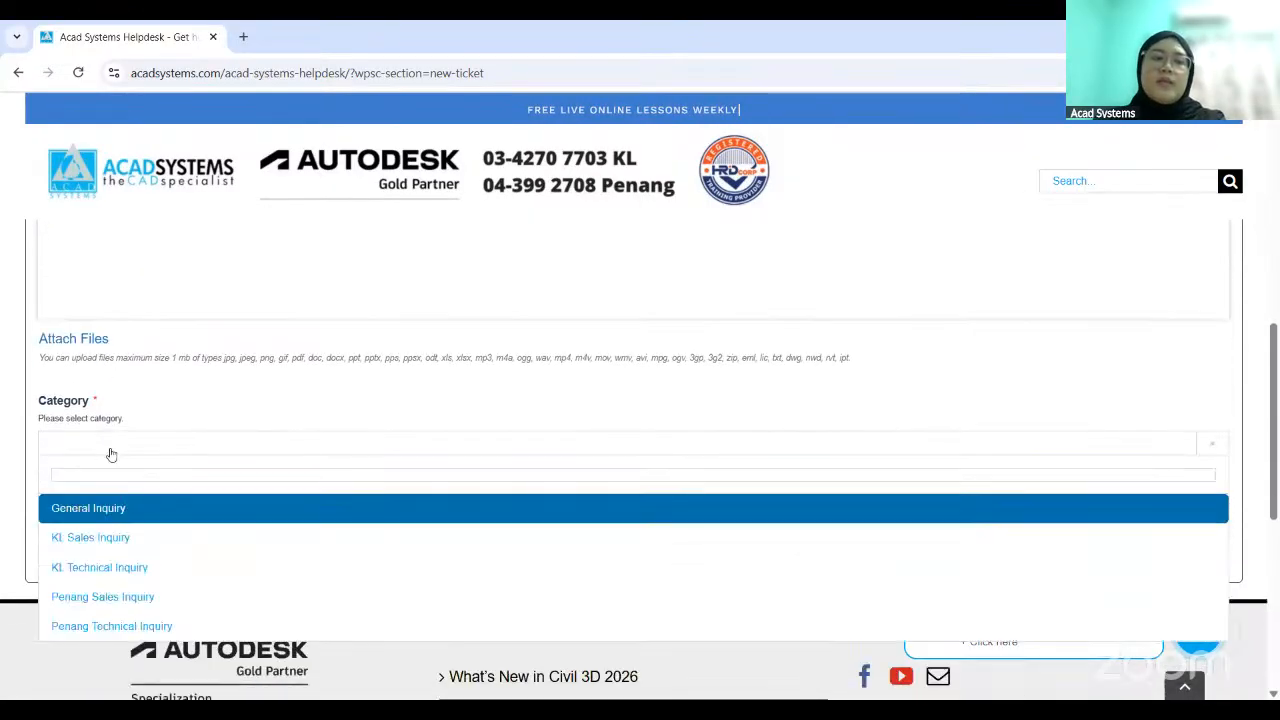
click(321, 369)
click(101, 522)
scroll(109, 528, down, 2)
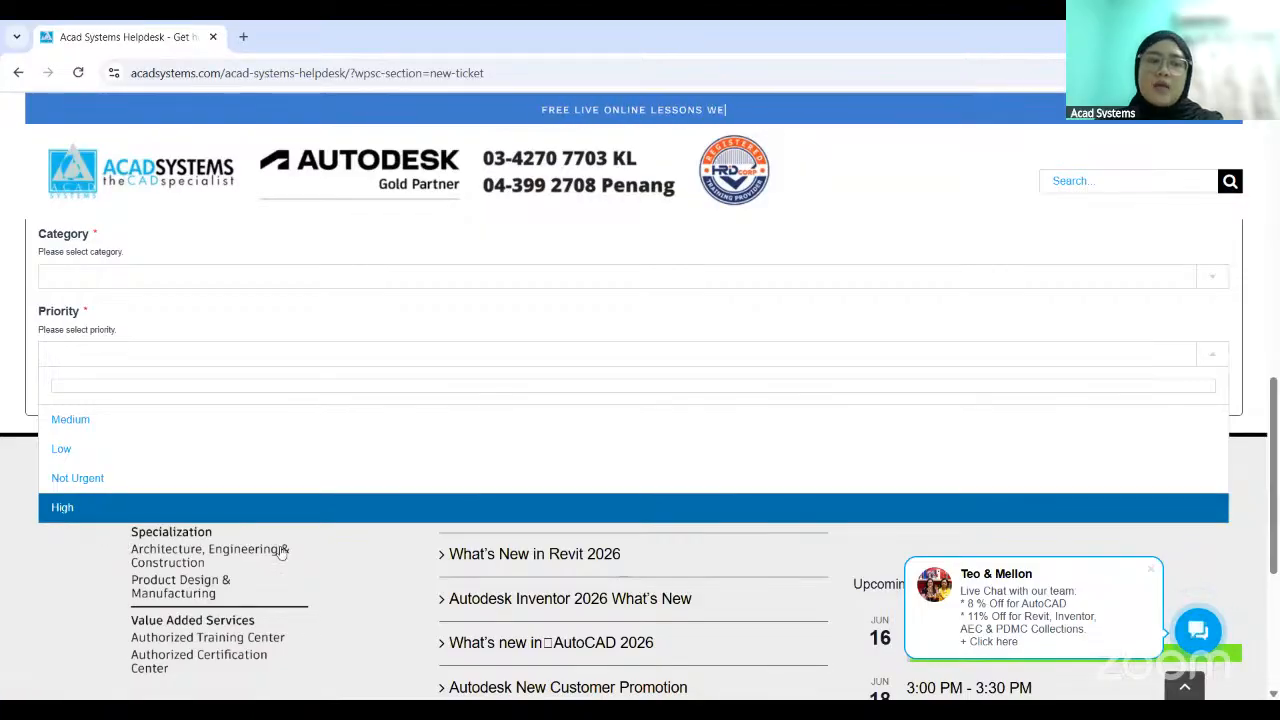
click(417, 560)
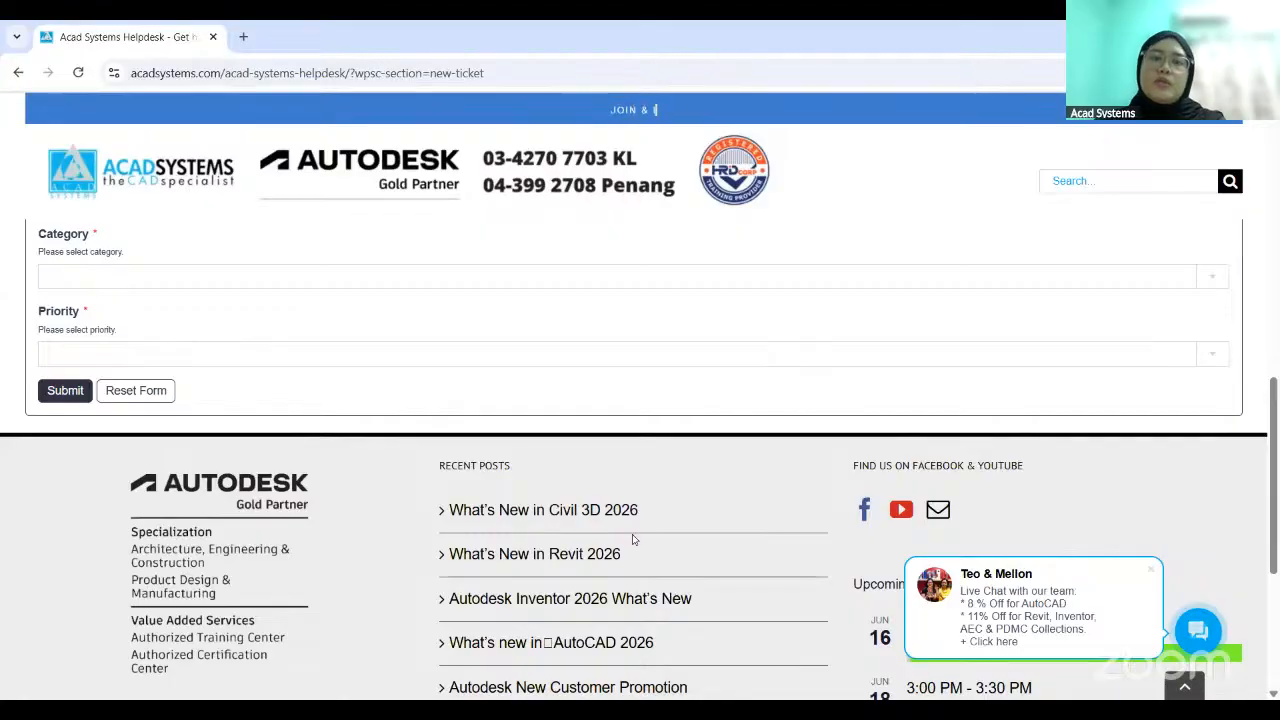
- Open the product page for AutoCAD with industry toolsets
scroll(630, 540, up, 4)
scroll(632, 541, up, 5)
mouse_move(557, 244)
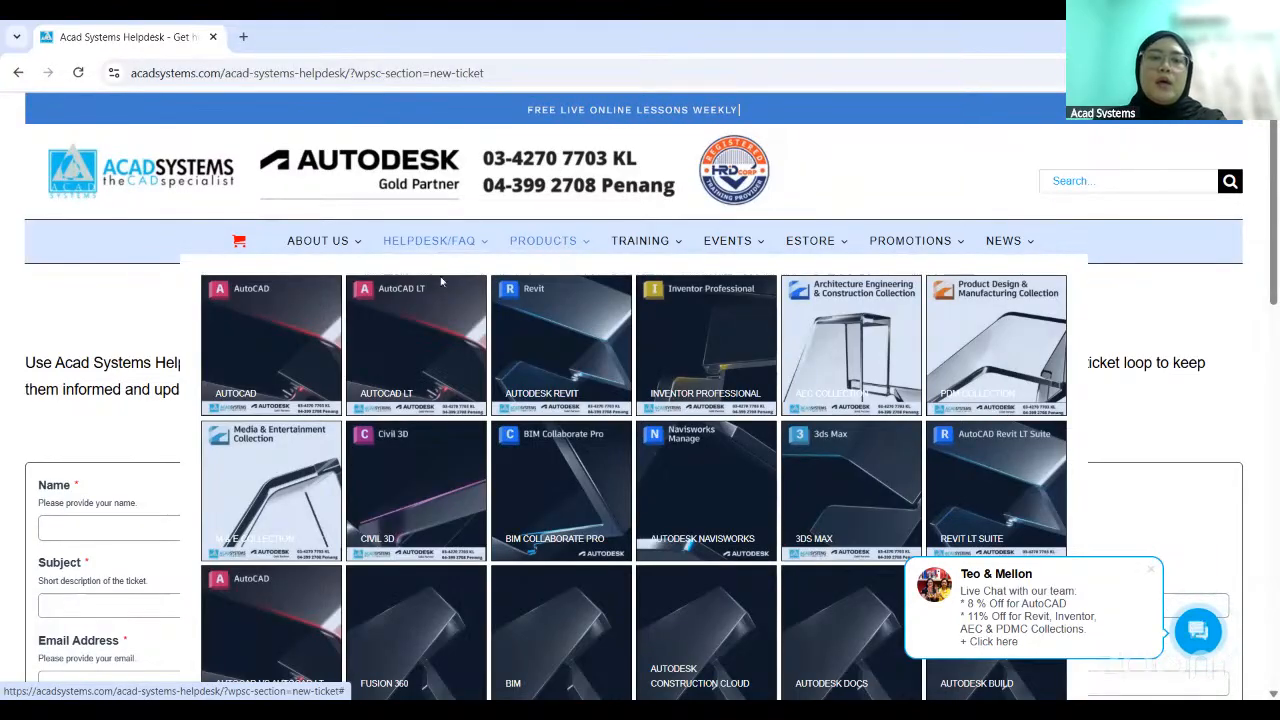
click(287, 343)
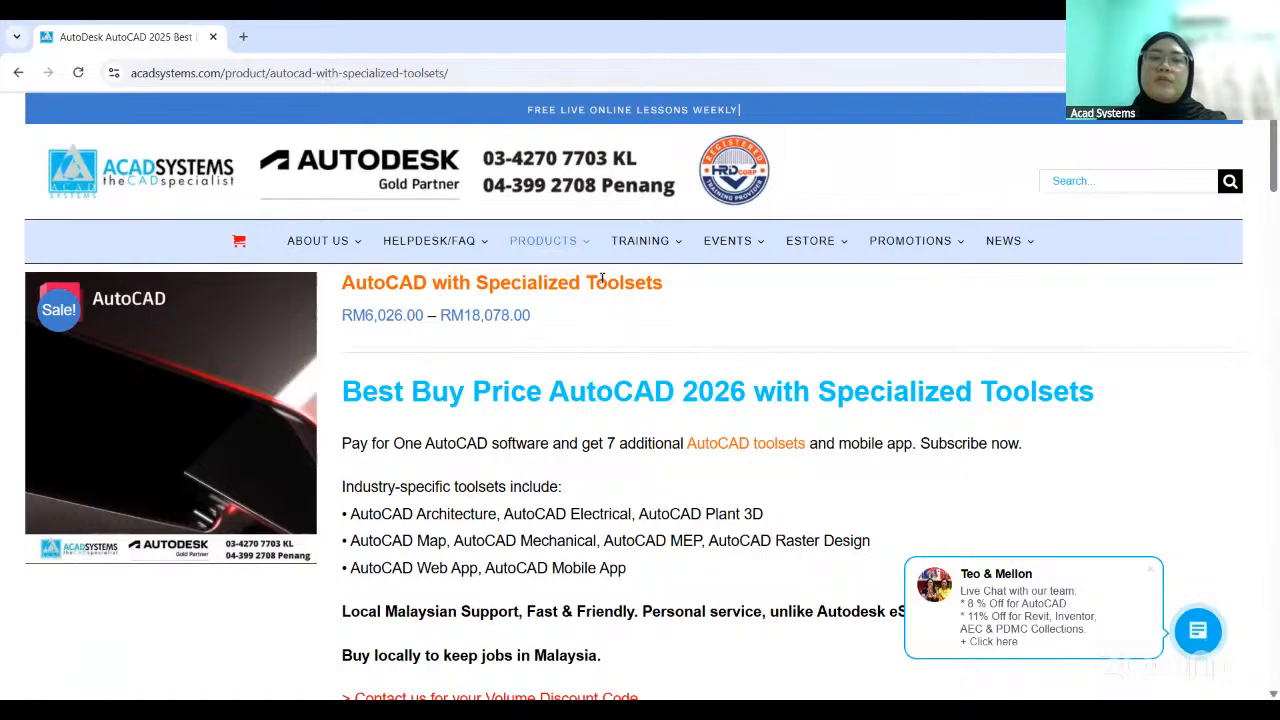
- Examine the included toolsets, notably AutoCAD Mechanical, and the 1 Year Subscription price on the product page
scroll(460, 531, down, 2)
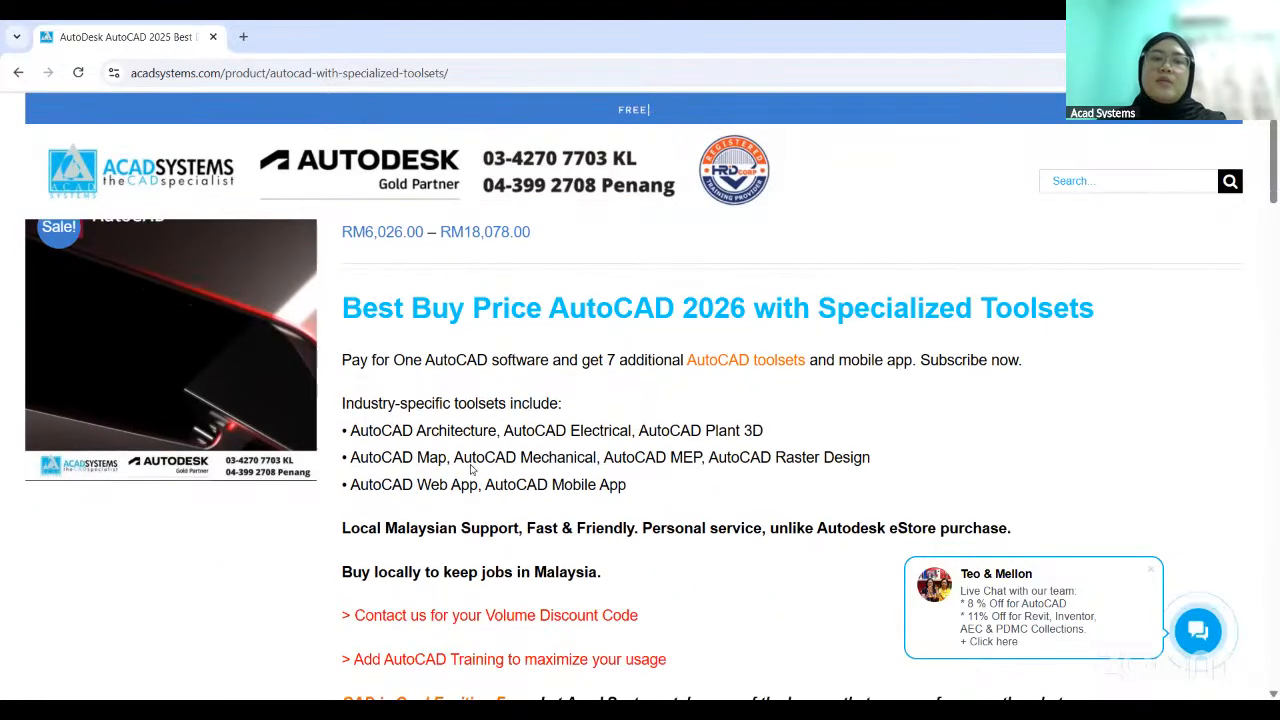
drag(455, 457, 592, 457)
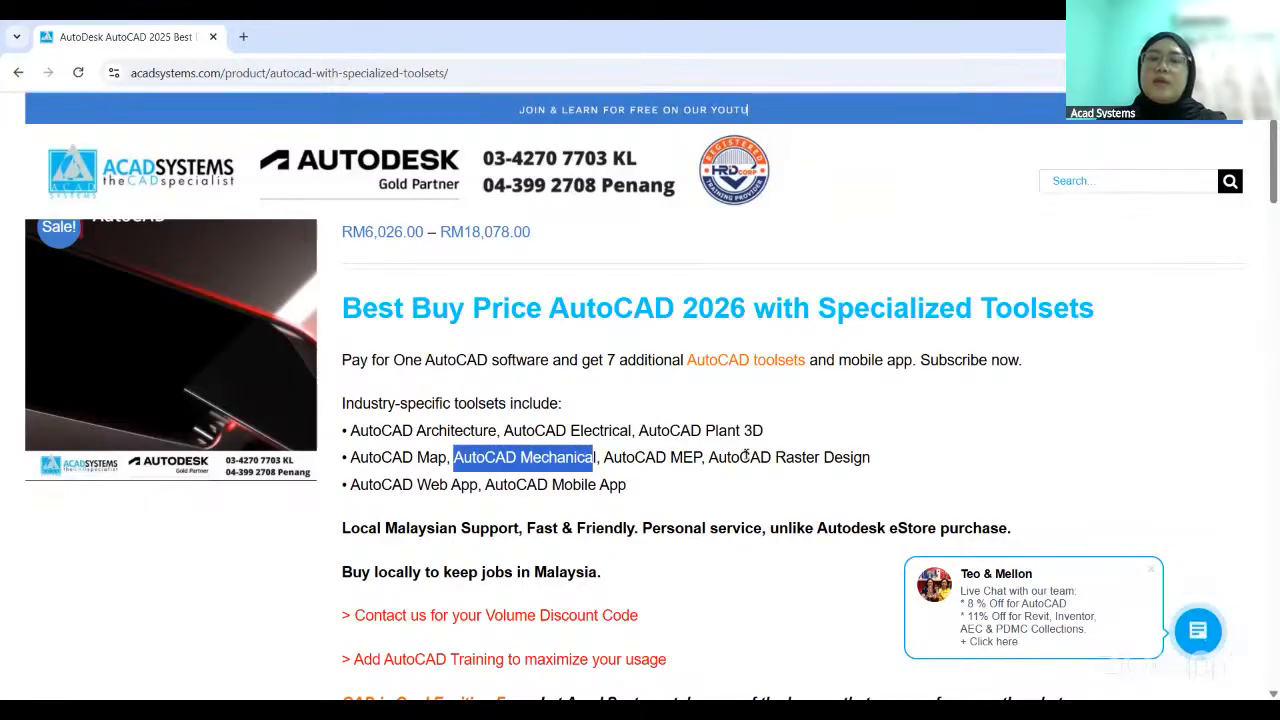
scroll(675, 459, down, 4)
scroll(674, 453, down, 2)
scroll(723, 497, down, 4)
scroll(711, 494, up, 2)
drag(464, 471, 608, 479)
click(616, 481)
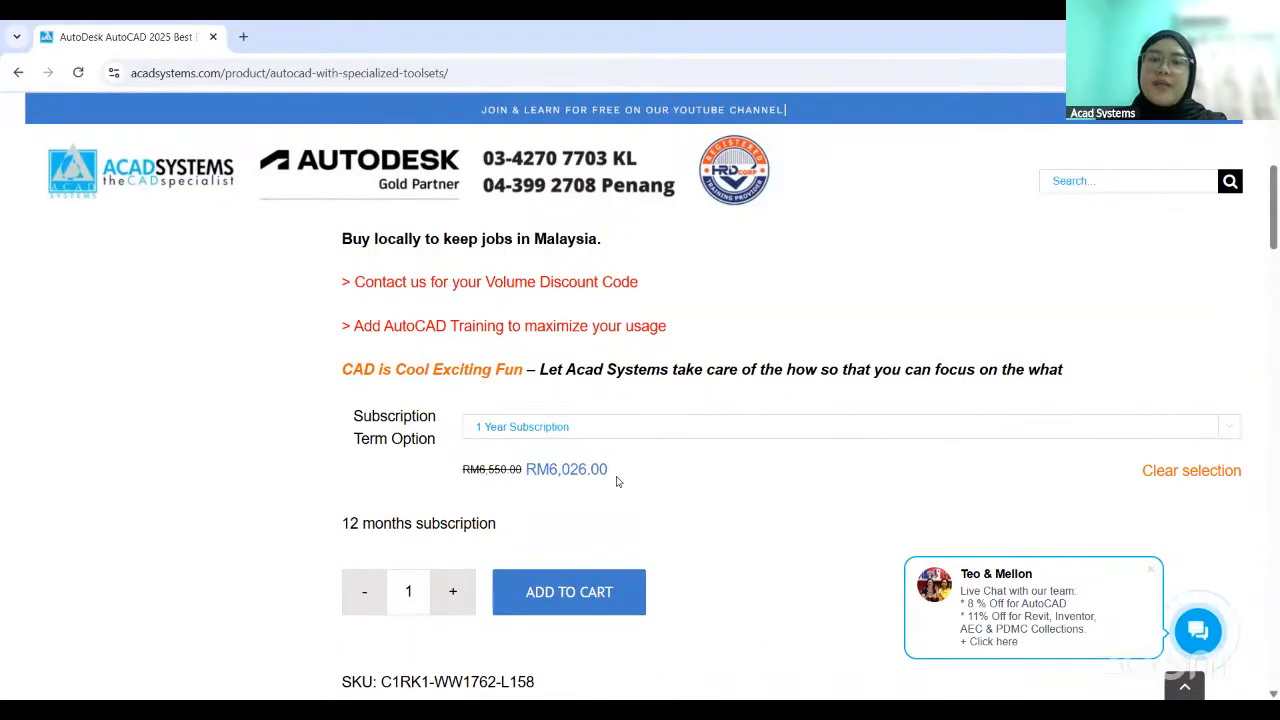
- Open the AutoCAD LT product page and check its product description and 1 Year Subscription price
scroll(616, 481, up, 10)
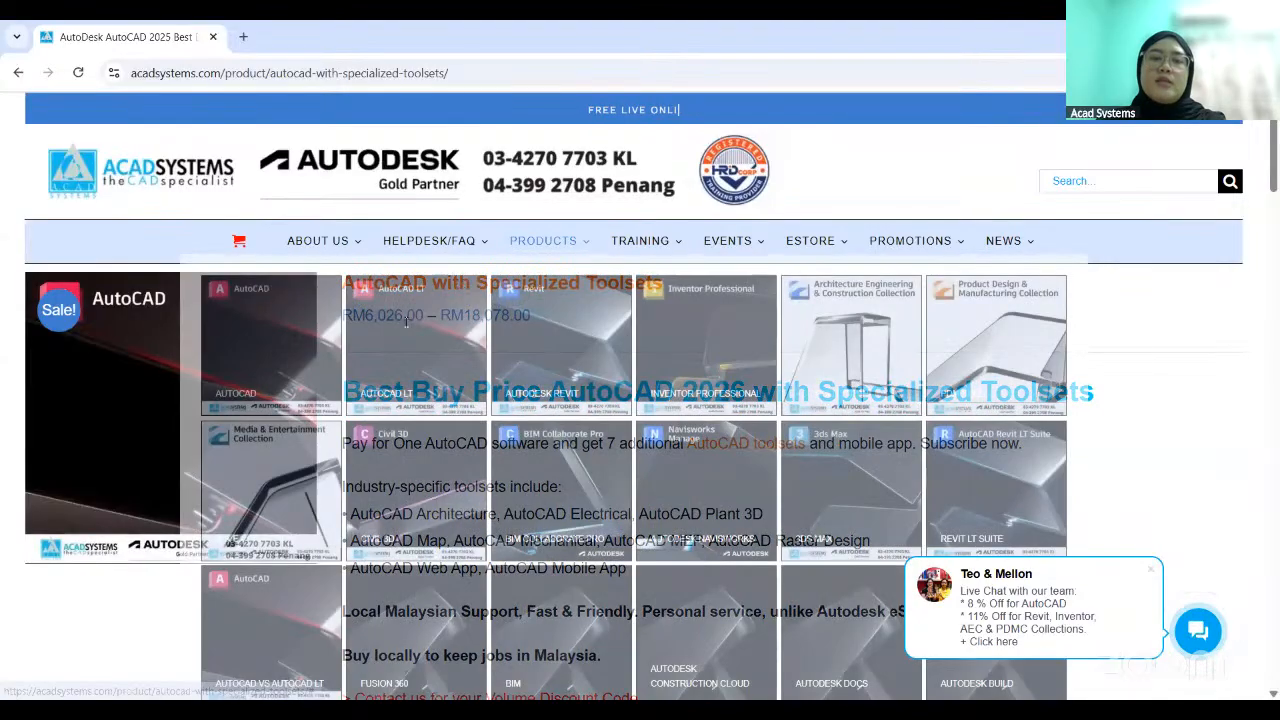
click(406, 321)
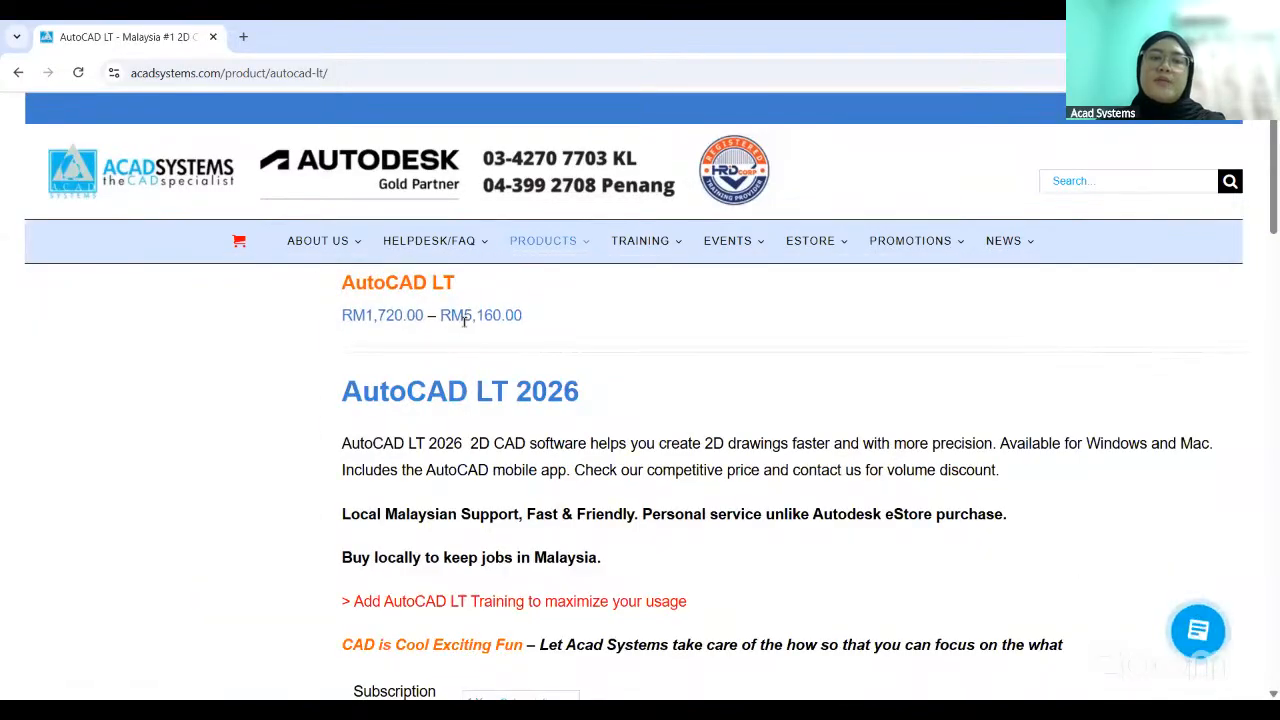
scroll(625, 469, down, 3)
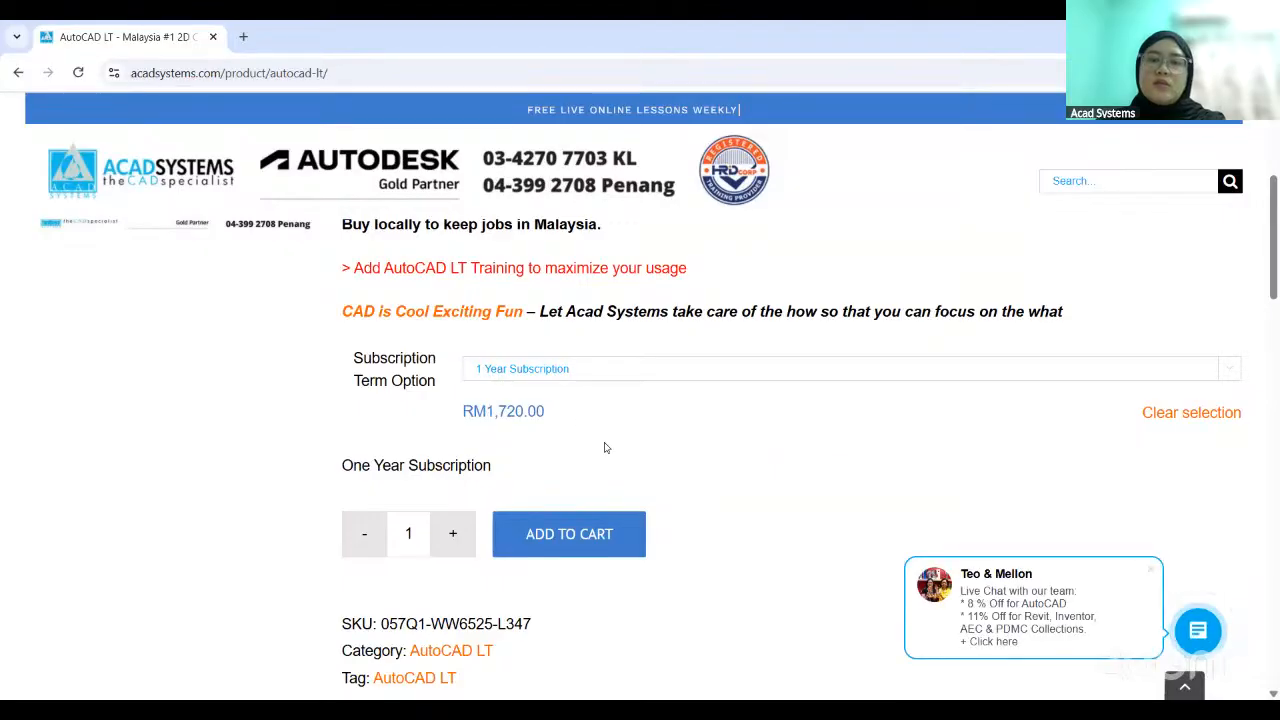
scroll(604, 447, up, 4)
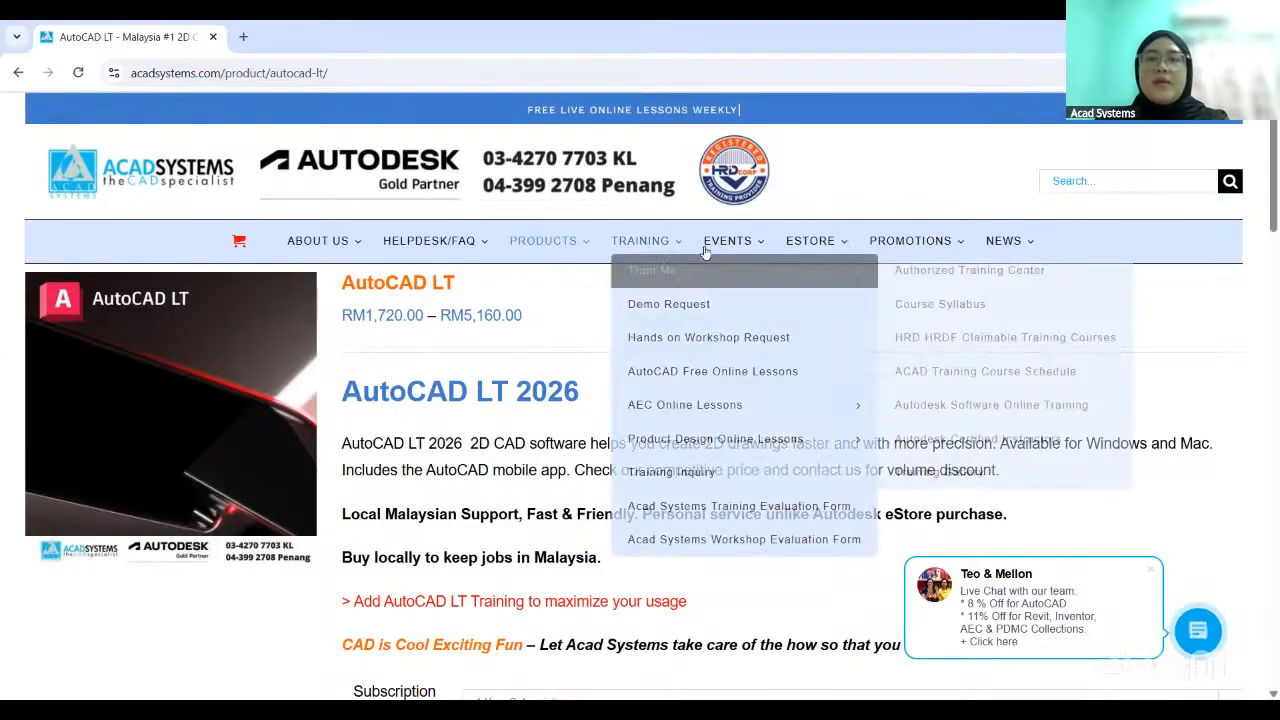
- Open the Calendar of Events and look through the upcoming June 2025 online lessons
mouse_move(743, 247)
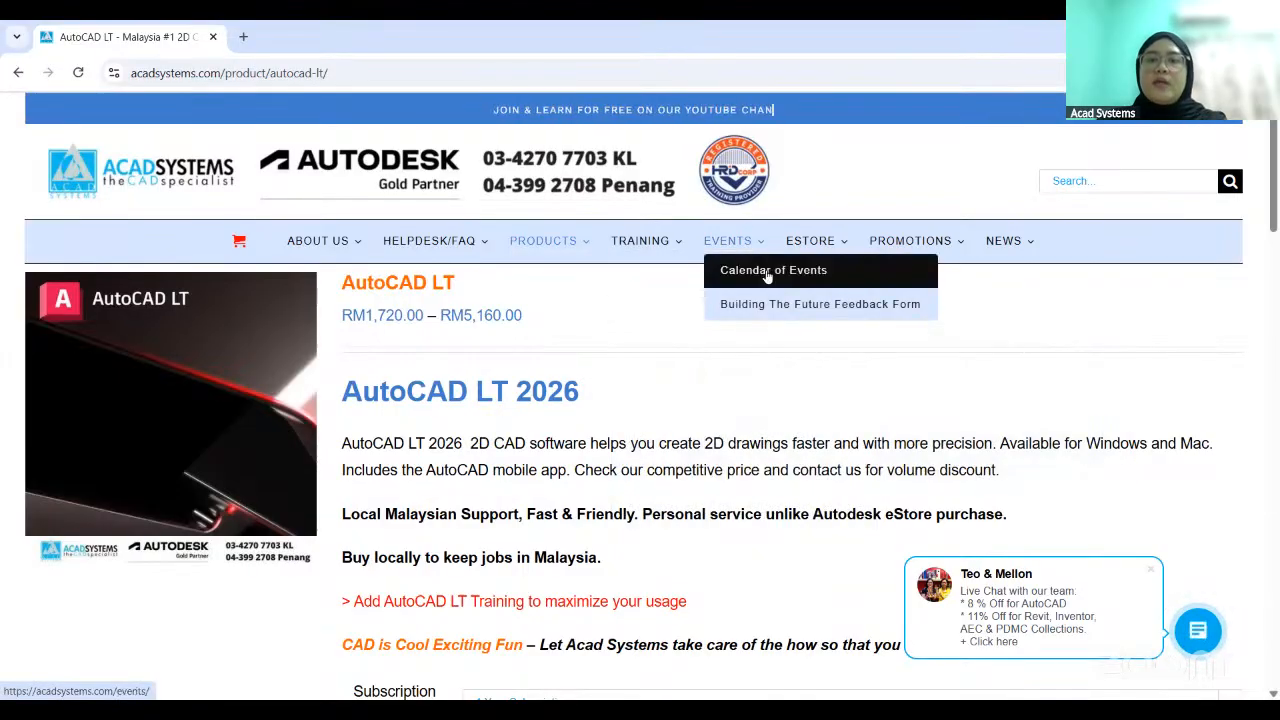
click(765, 271)
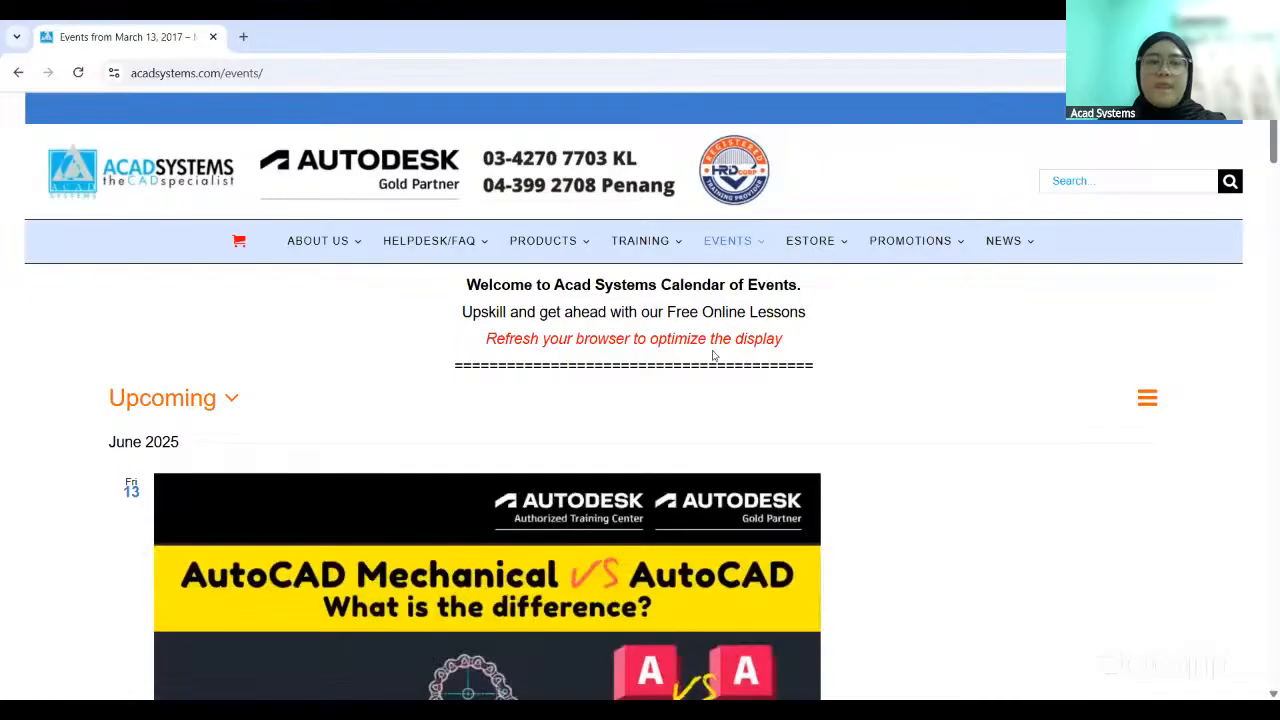
scroll(714, 353, down, 2)
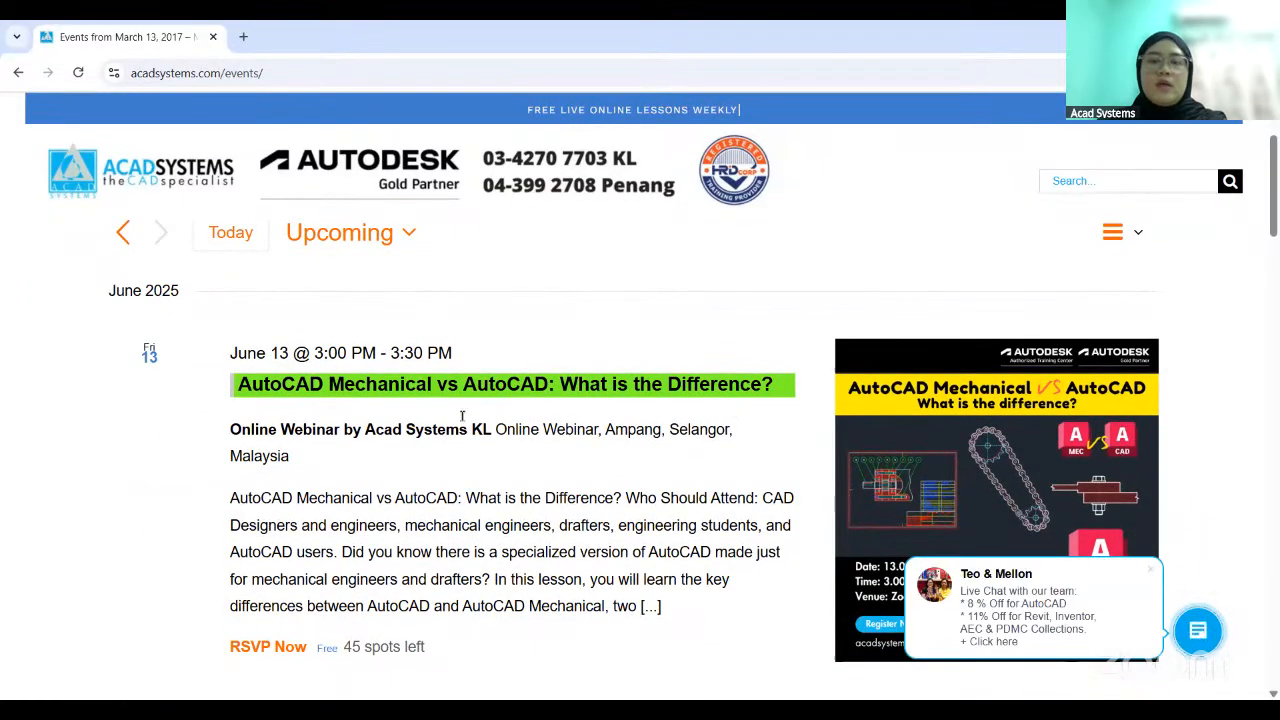
scroll(462, 416, down, 5)
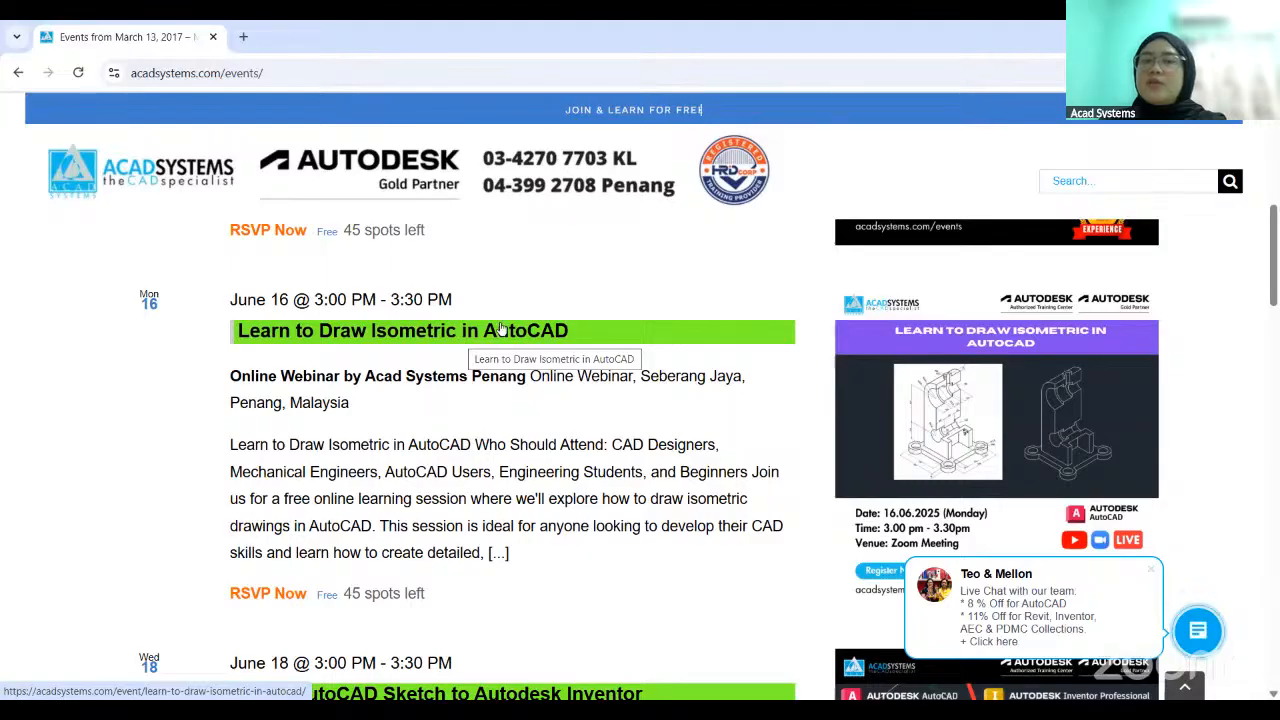
- Open the "Learn to Draw Isometric in AutoCAD" event and review its date, time, venue and RSVP section
click(418, 338)
scroll(414, 337, down, 6)
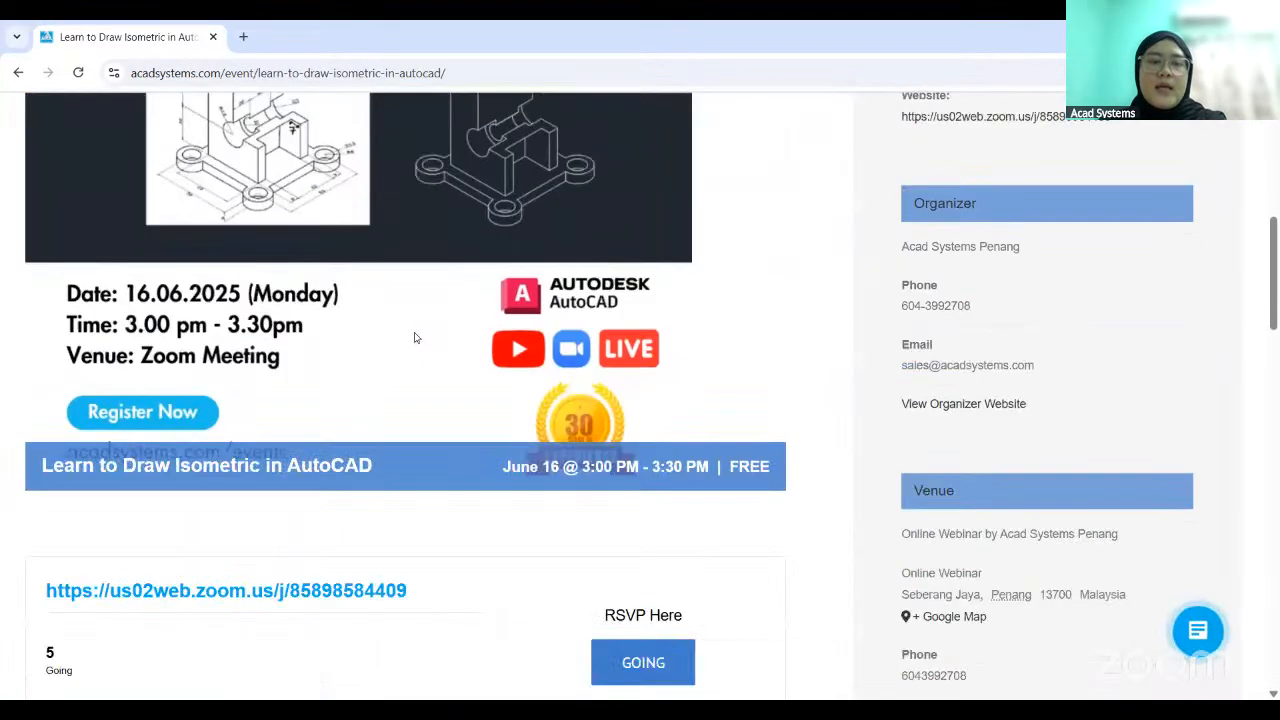
scroll(165, 443, down, 1)
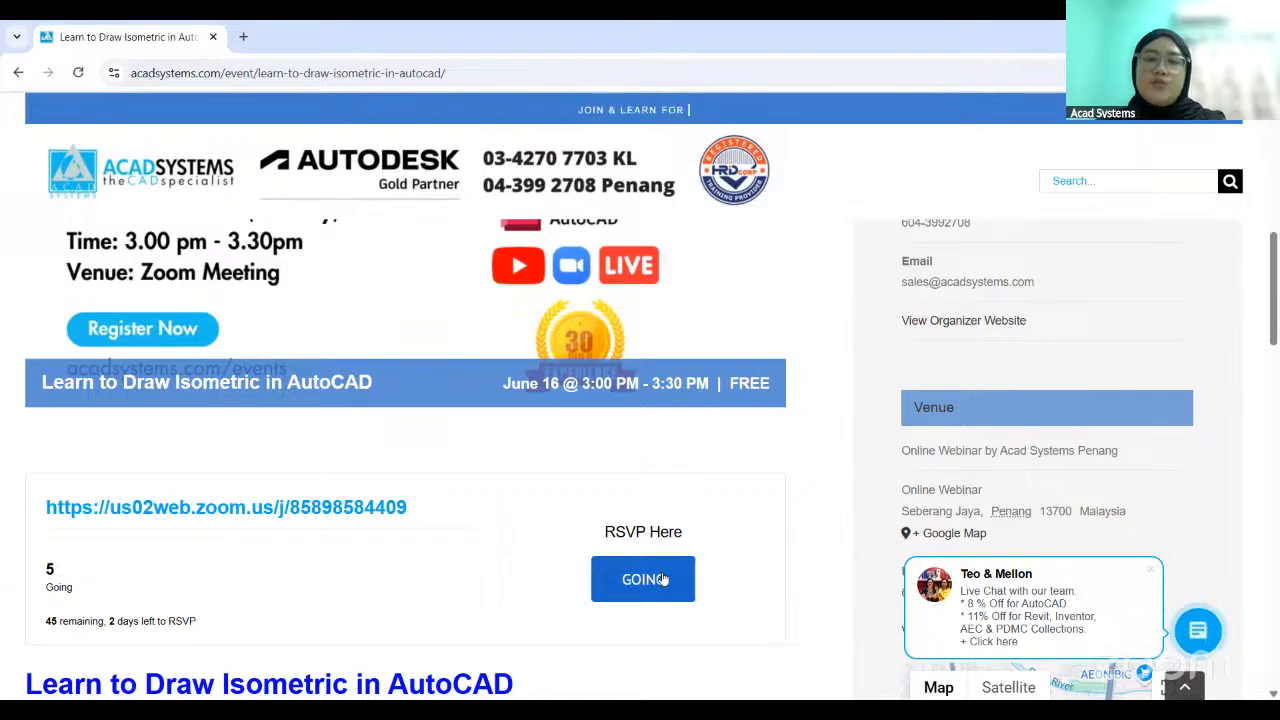
scroll(870, 400, up, 6)
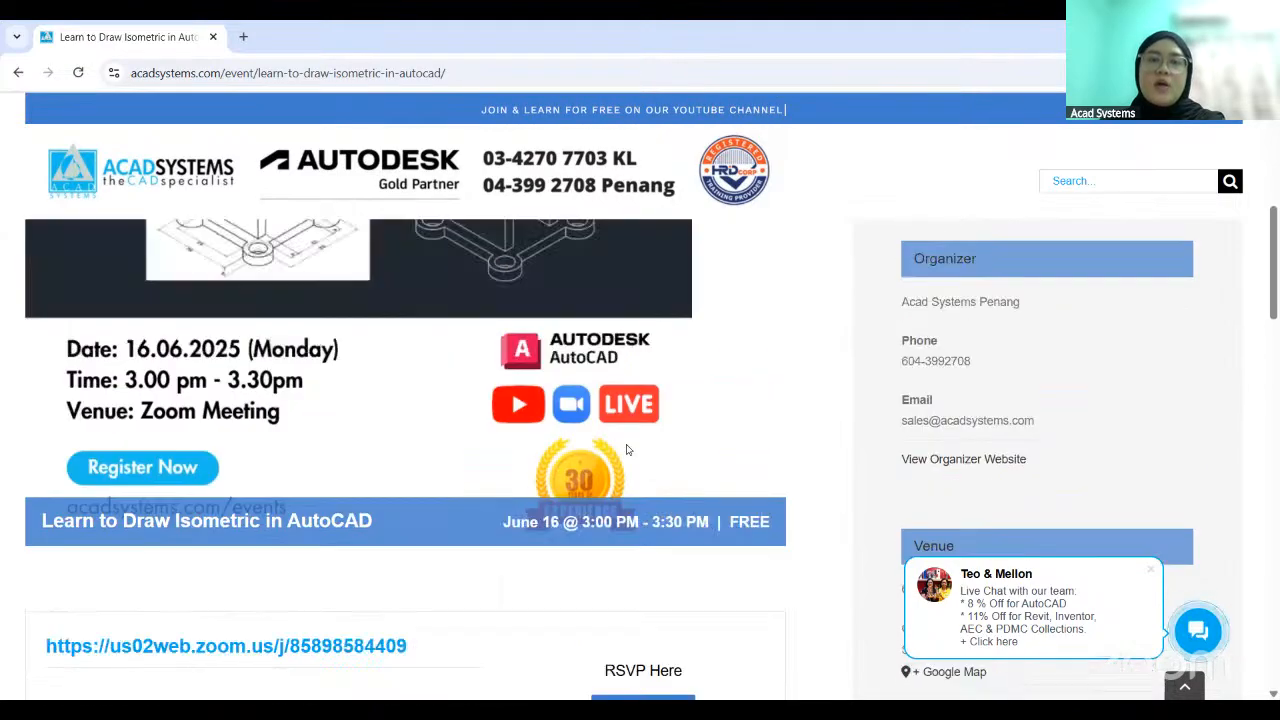
scroll(827, 361, down, 12)
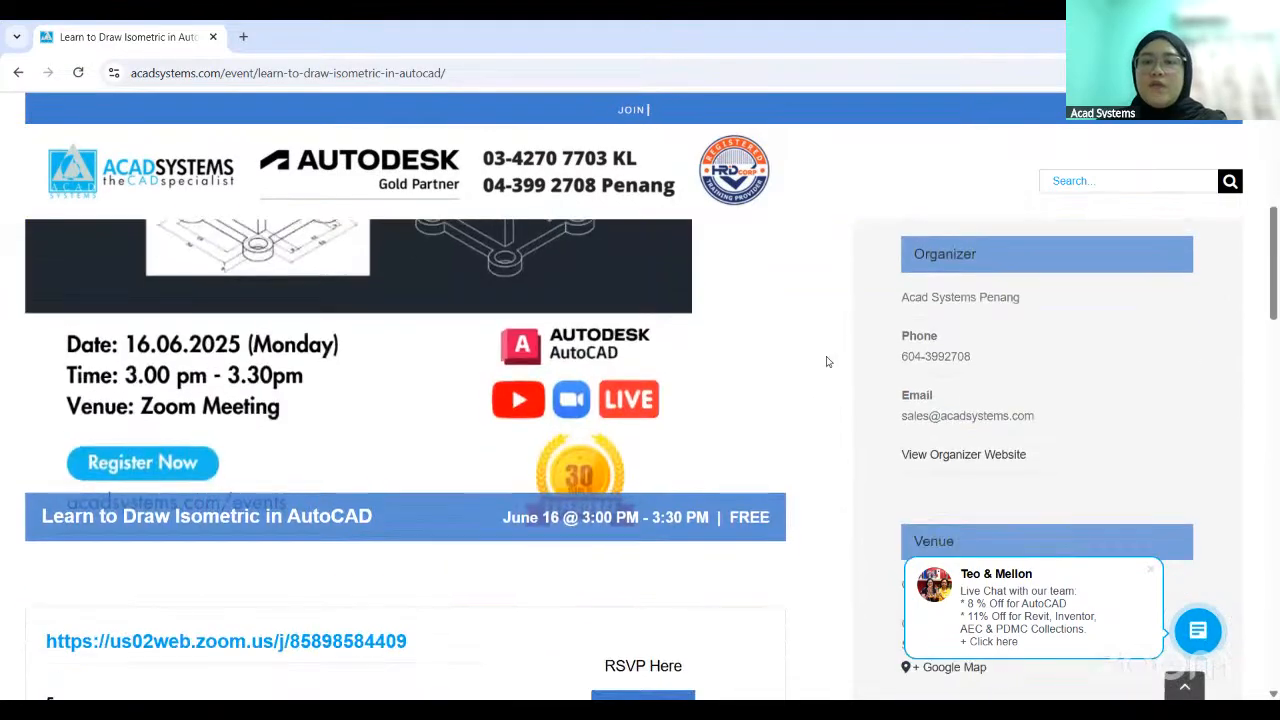
- Open the Acad Systems YouTube channel from the event page's footer and look over its recommended videos and Shorts
scroll(827, 361, down, 20)
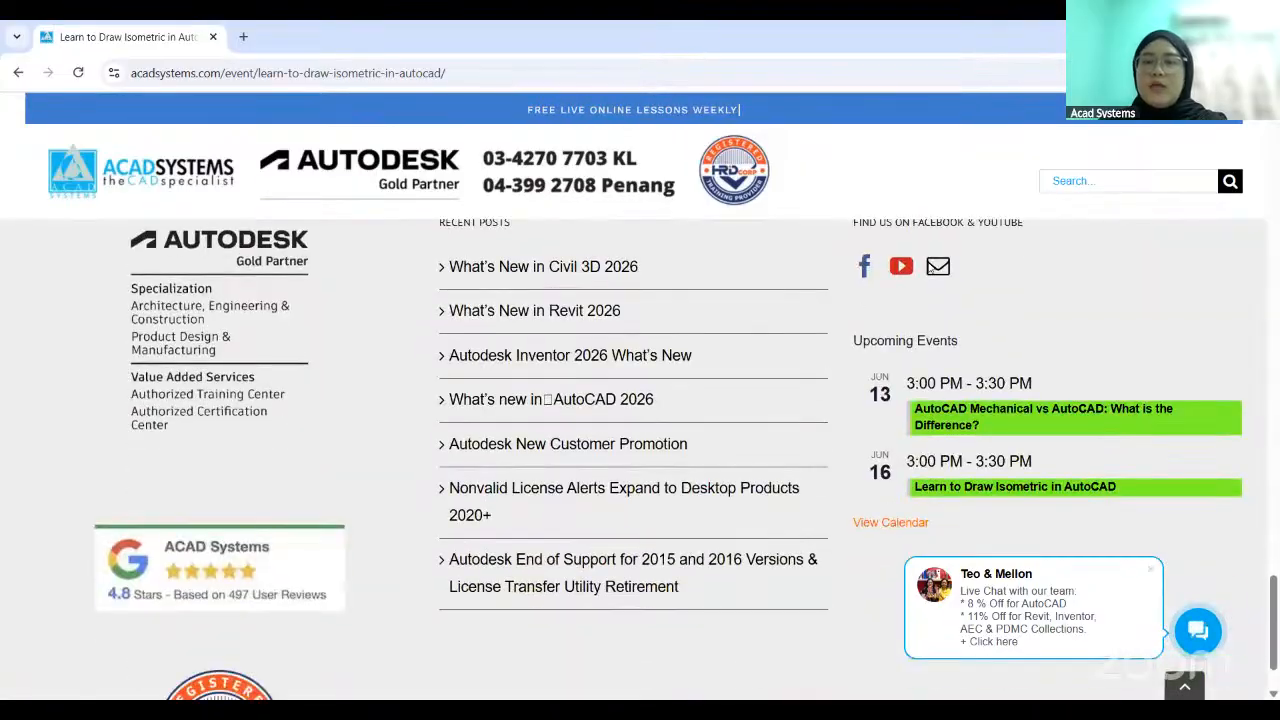
scroll(858, 402, up, 2)
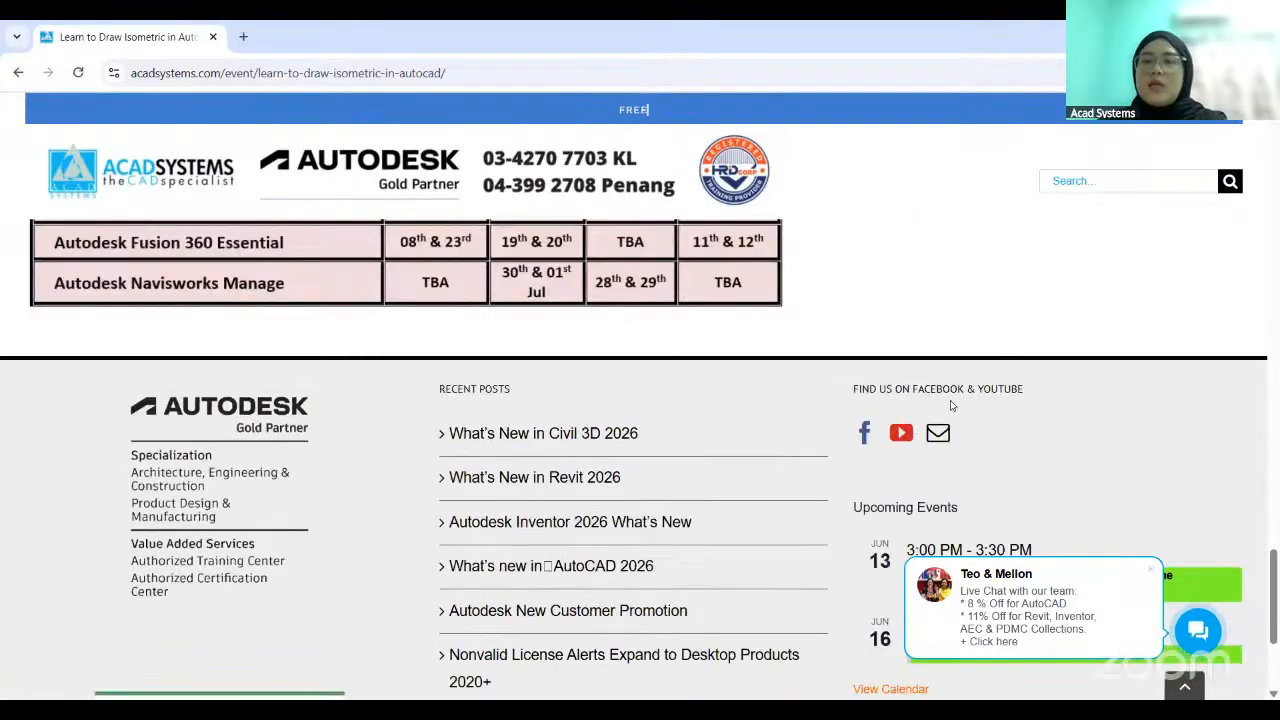
click(902, 434)
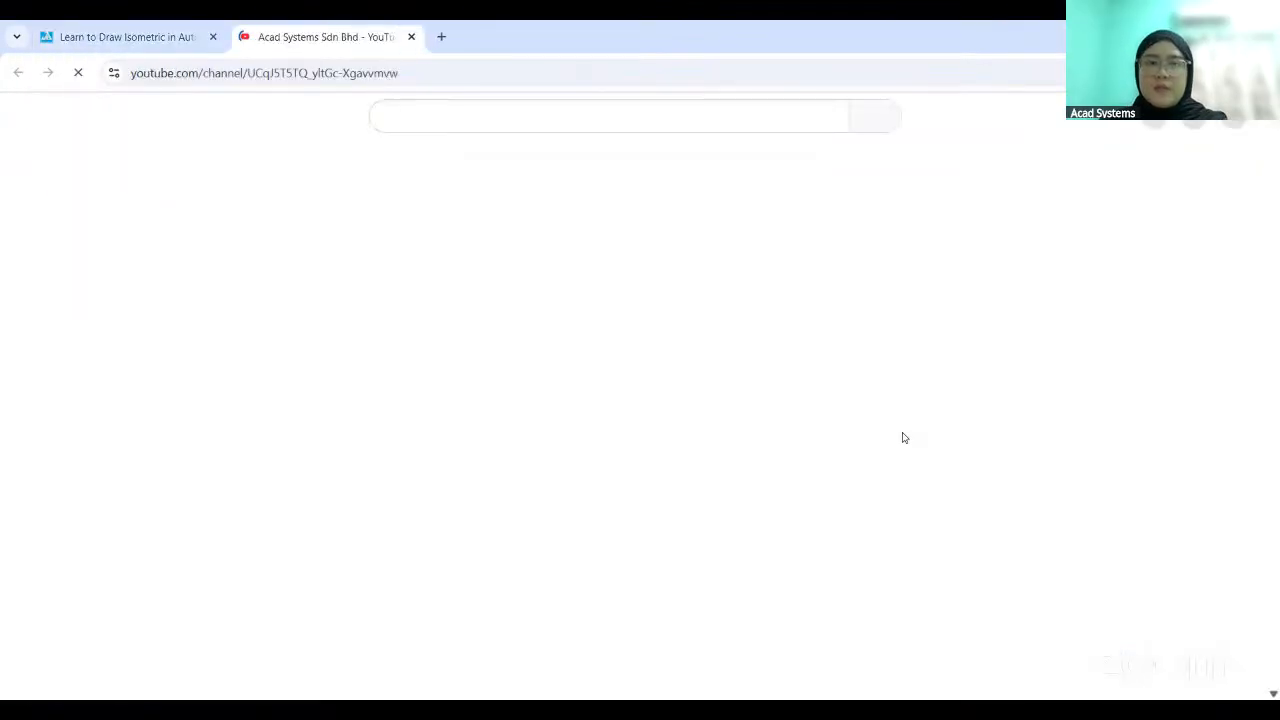
scroll(617, 410, down, 2)
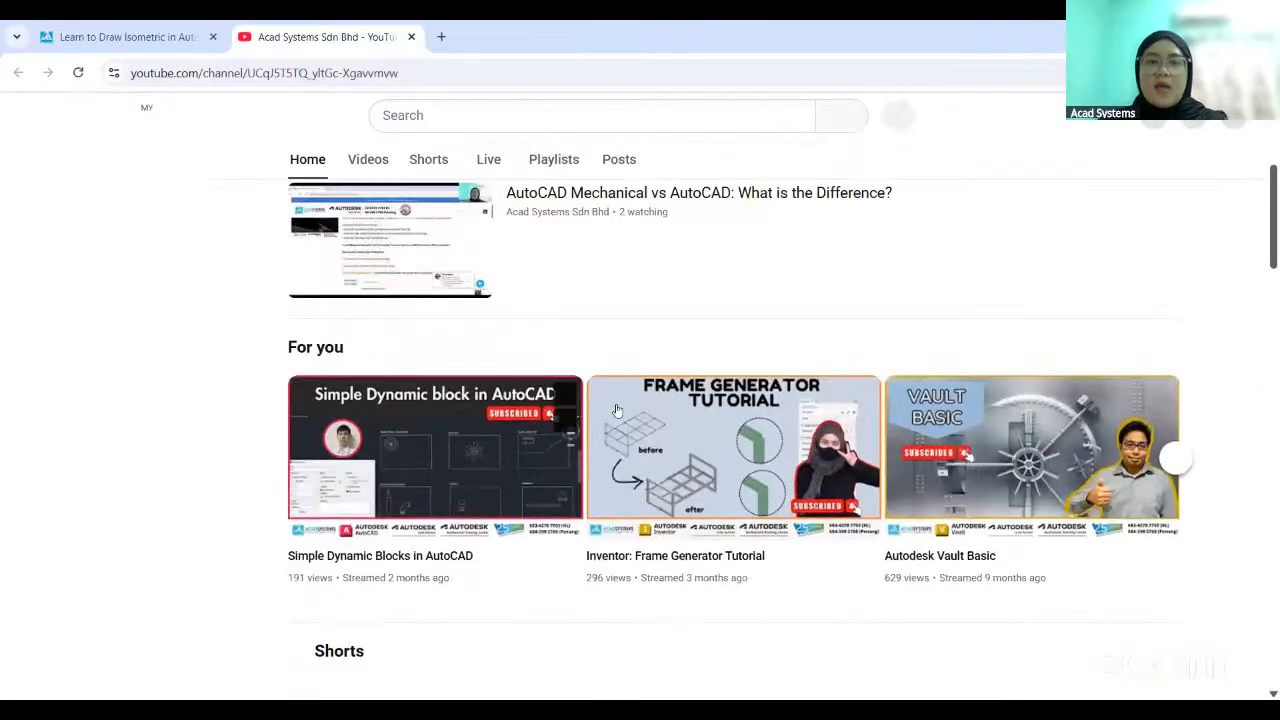
scroll(898, 410, down, 3)
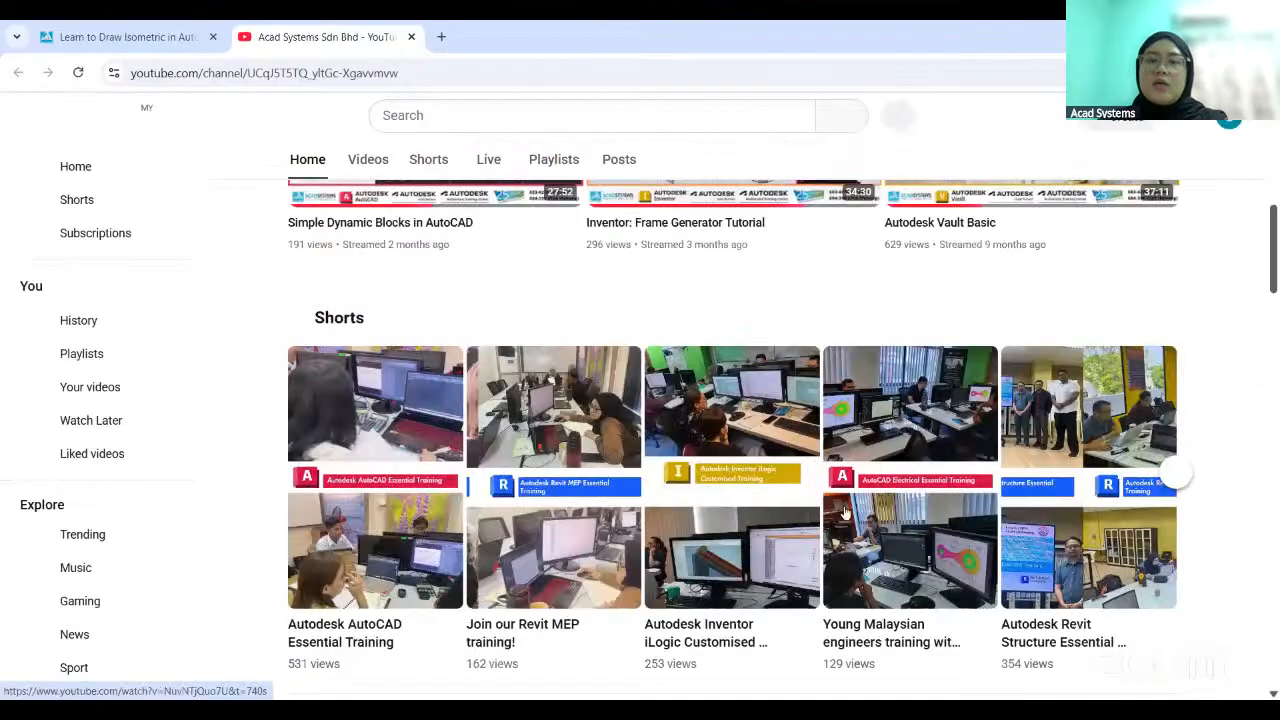
scroll(578, 492, up, 3)
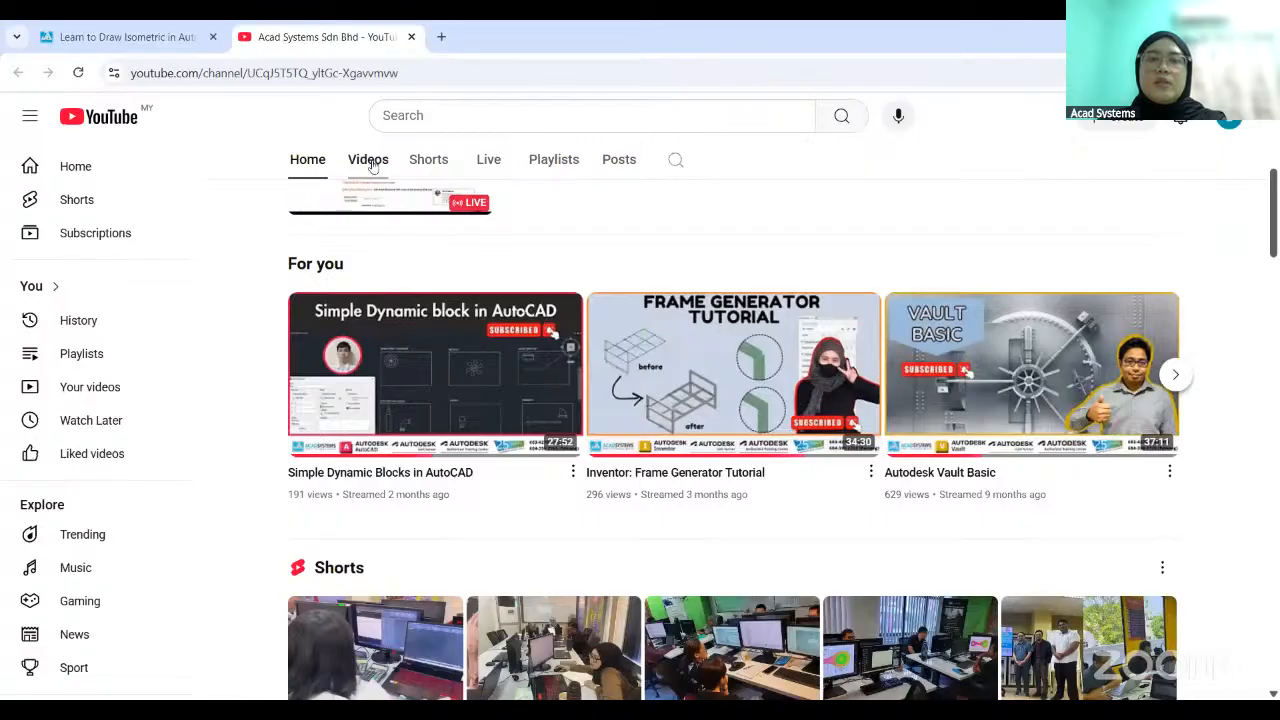
- Go to the channel's videos and search within the channel for AUTOCAD
click(369, 160)
click(675, 477)
text(AUTOCAD)
key(Return)
- Examine the channel's AUTOCAD search results, including the AutoCAD Plant 3D: Skid Design lesson, and return to the start of the list
scroll(728, 478, down, 2)
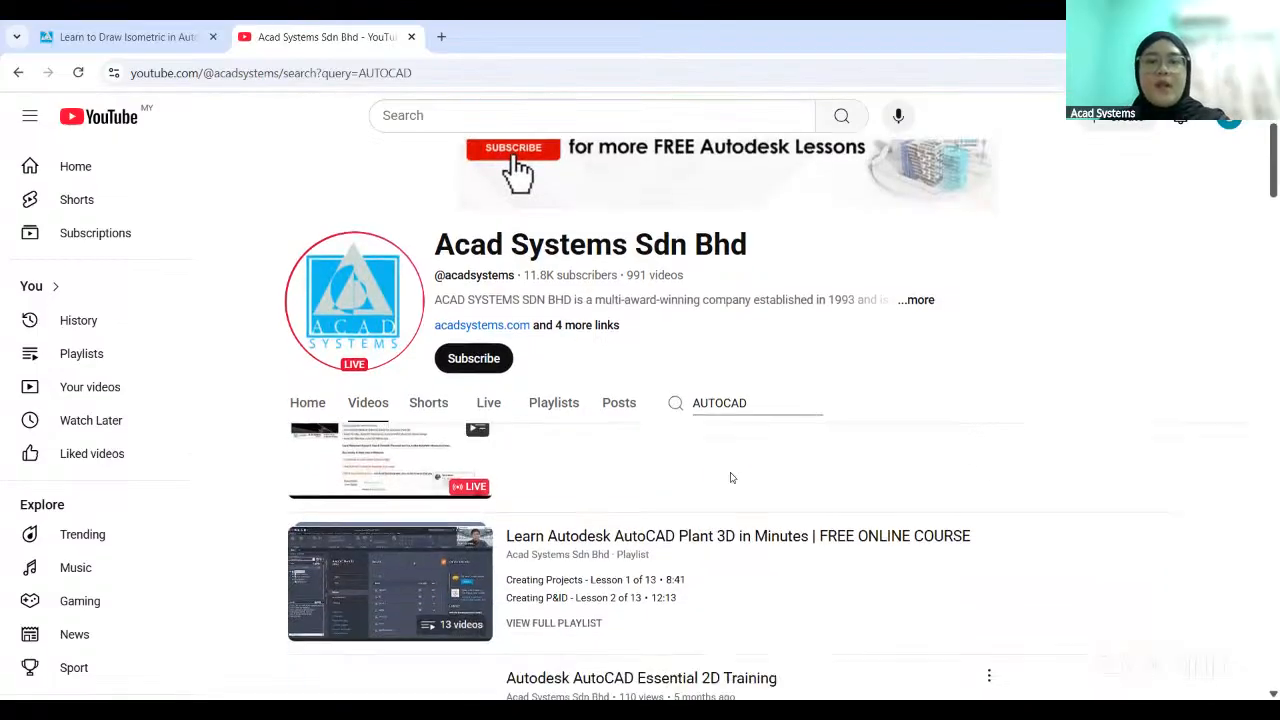
scroll(728, 478, down, 3)
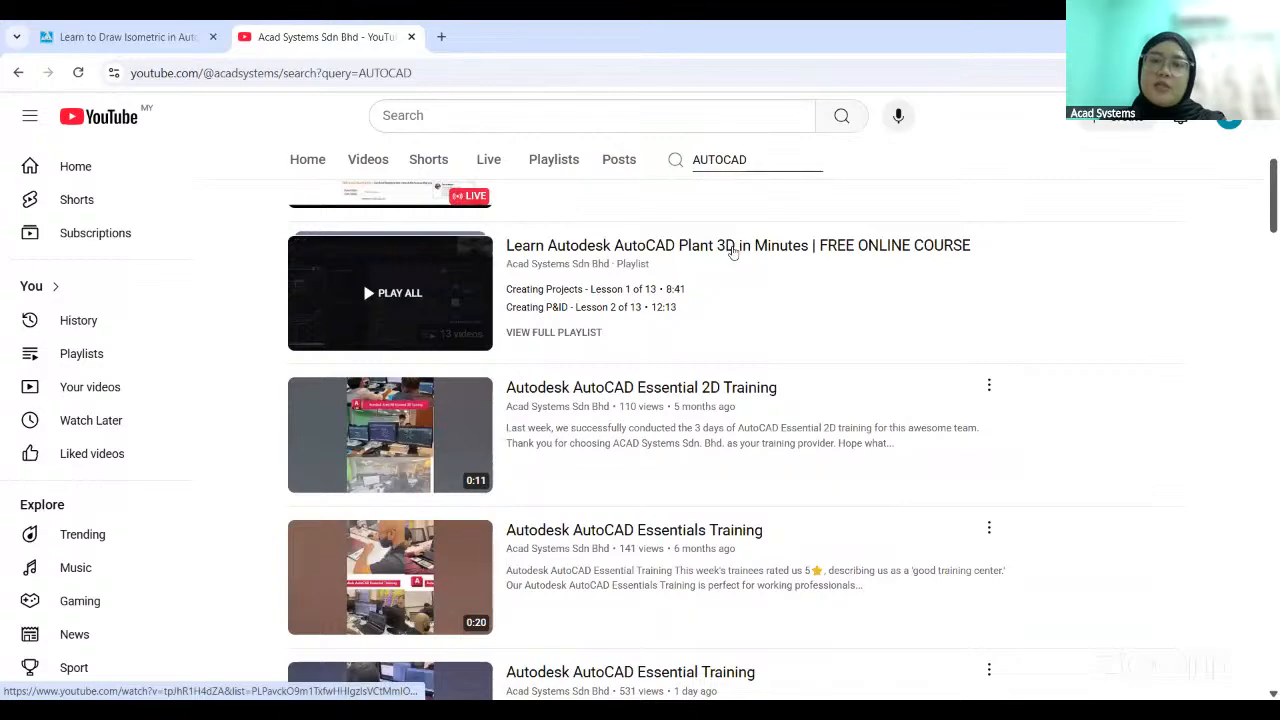
scroll(825, 274, down, 4)
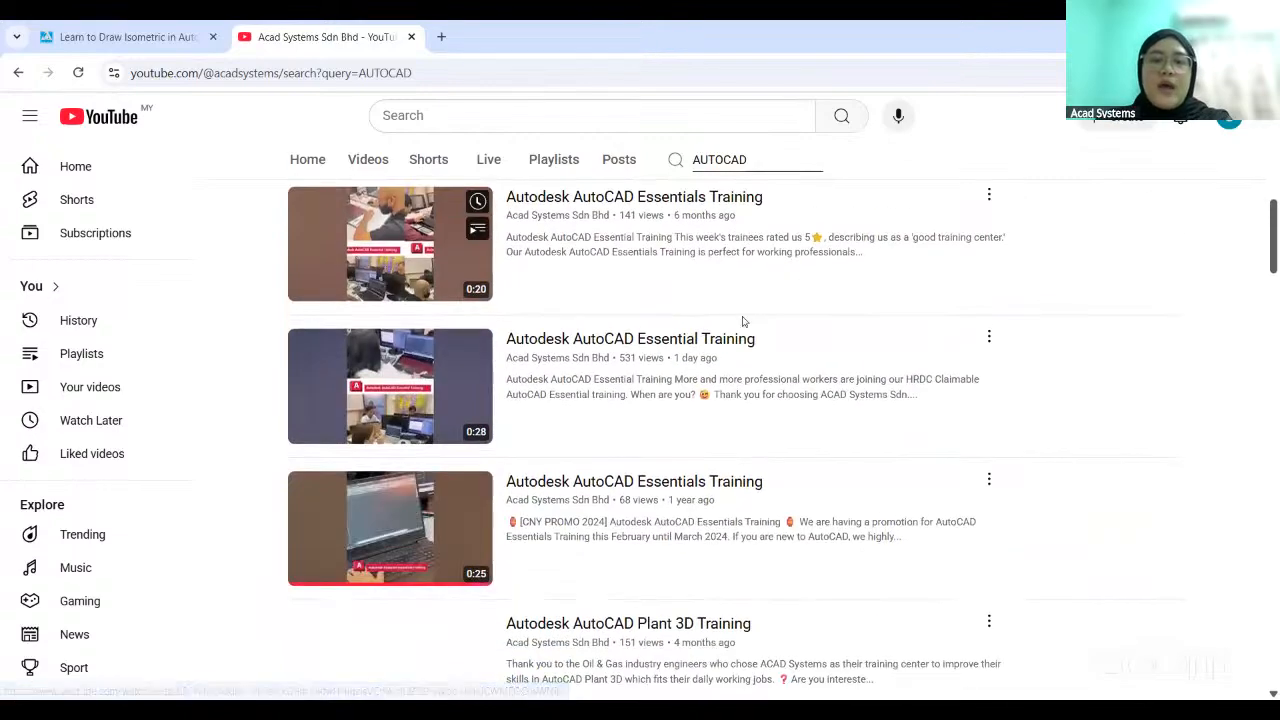
scroll(707, 367, down, 3)
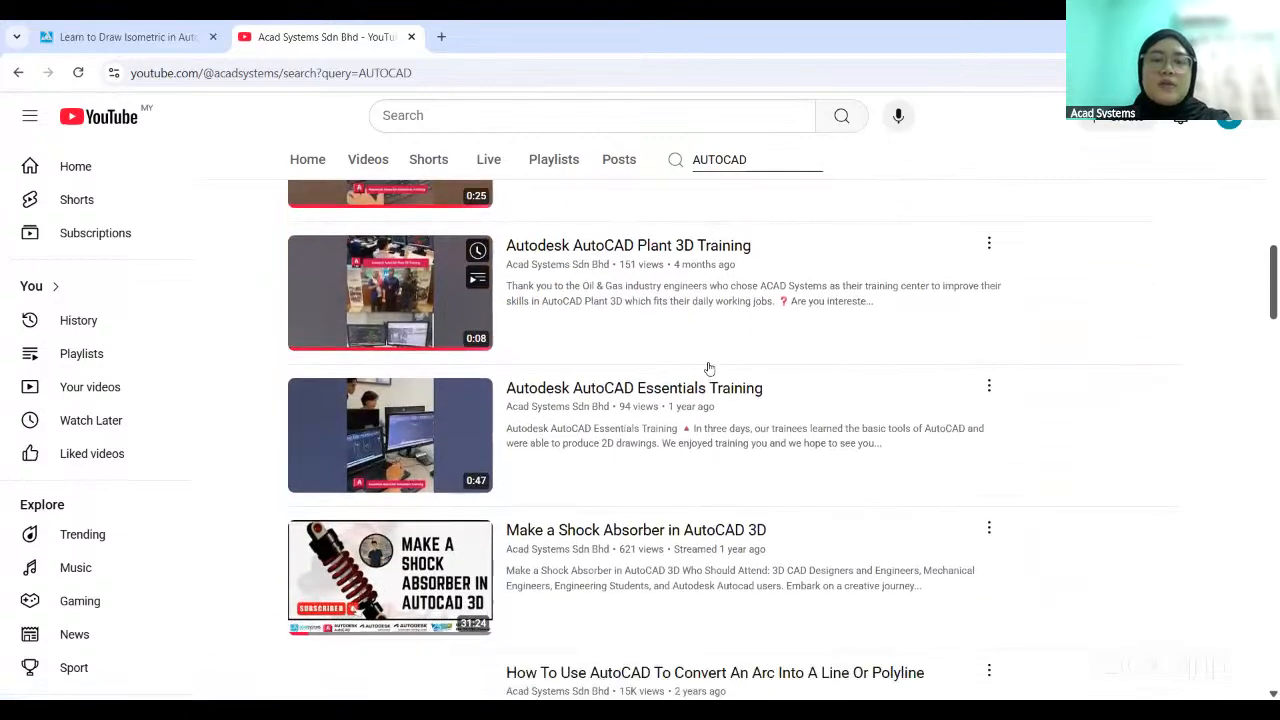
scroll(707, 367, down, 3)
scroll(703, 462, down, 3)
scroll(703, 462, down, 6)
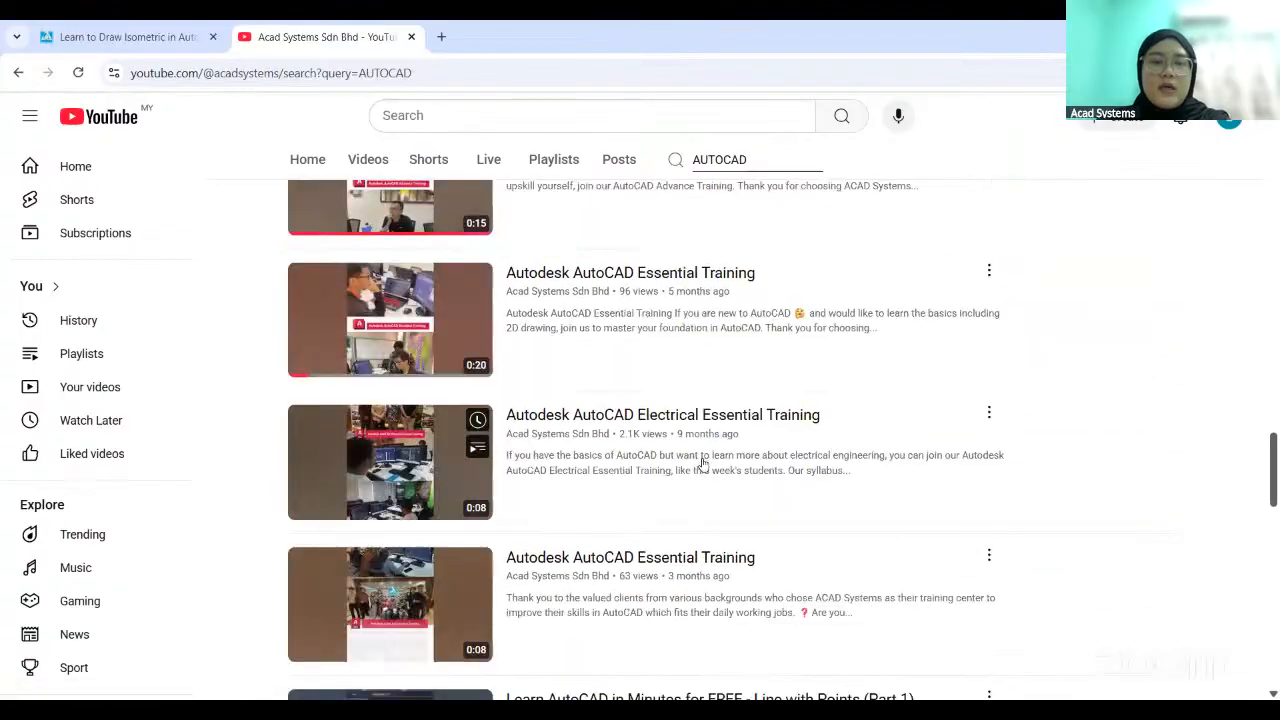
scroll(703, 462, down, 8)
scroll(700, 466, up, 2)
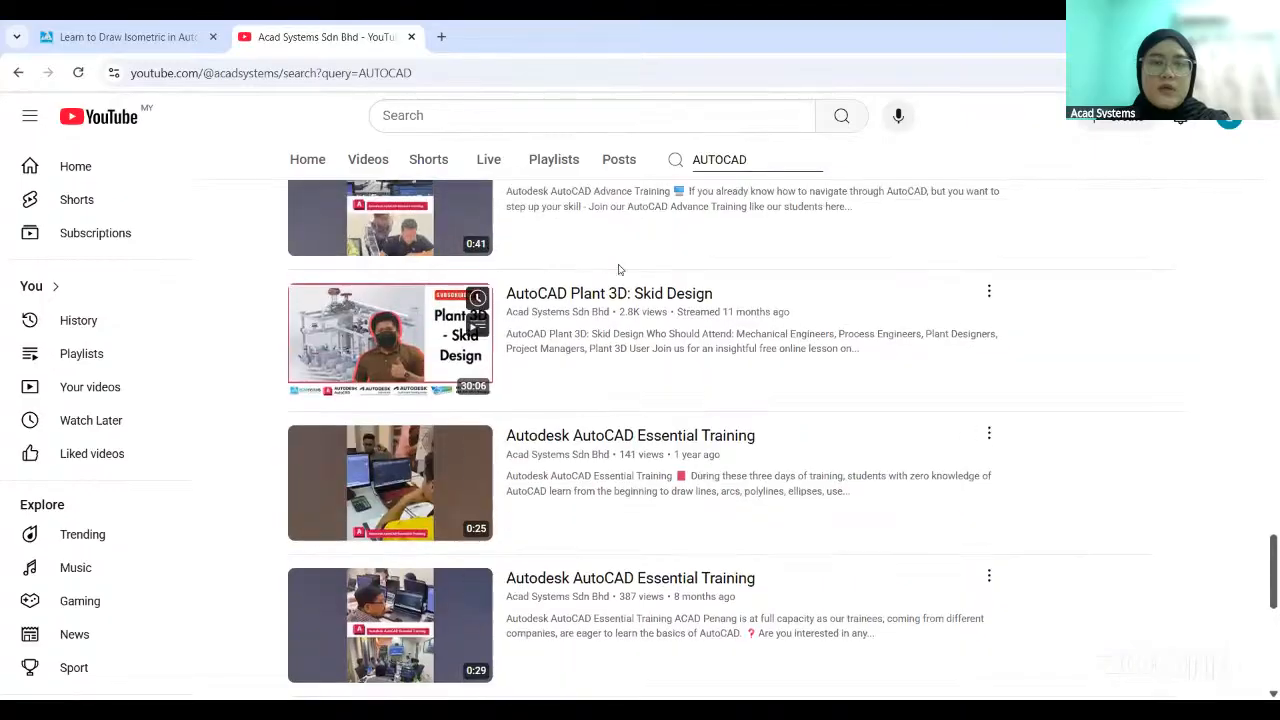
mouse_move(695, 301)
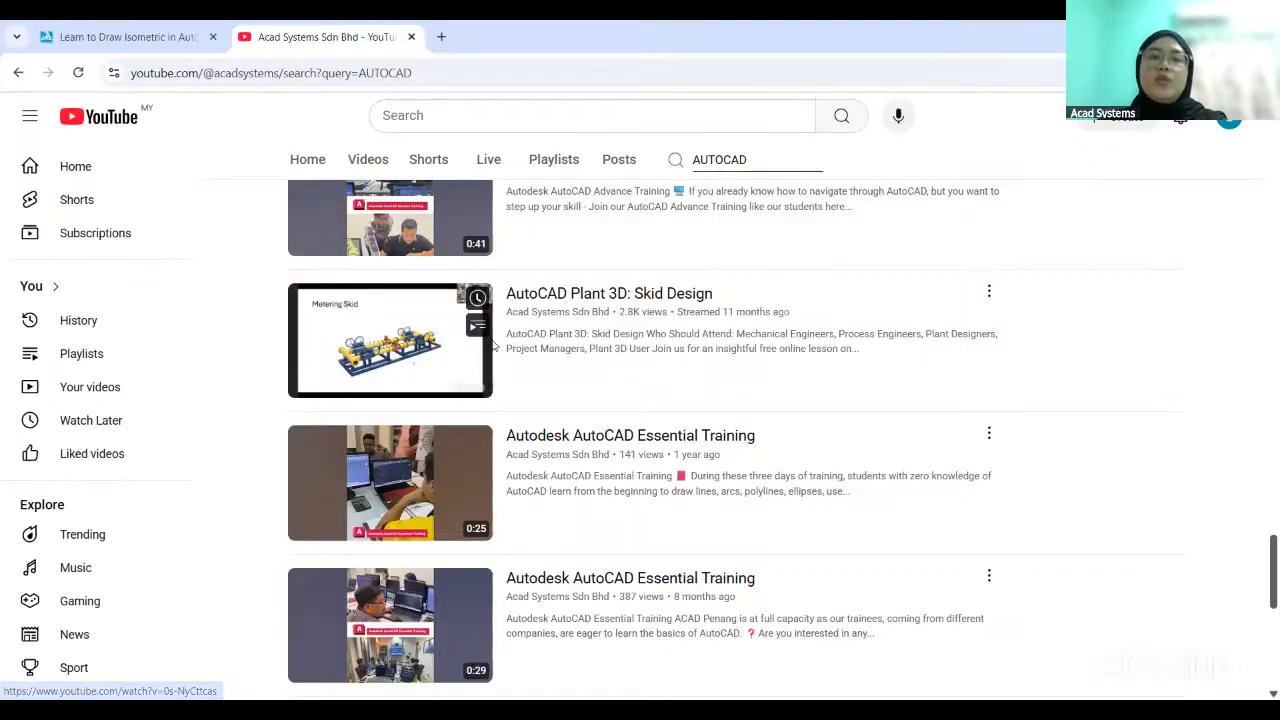
scroll(709, 461, up, 20)
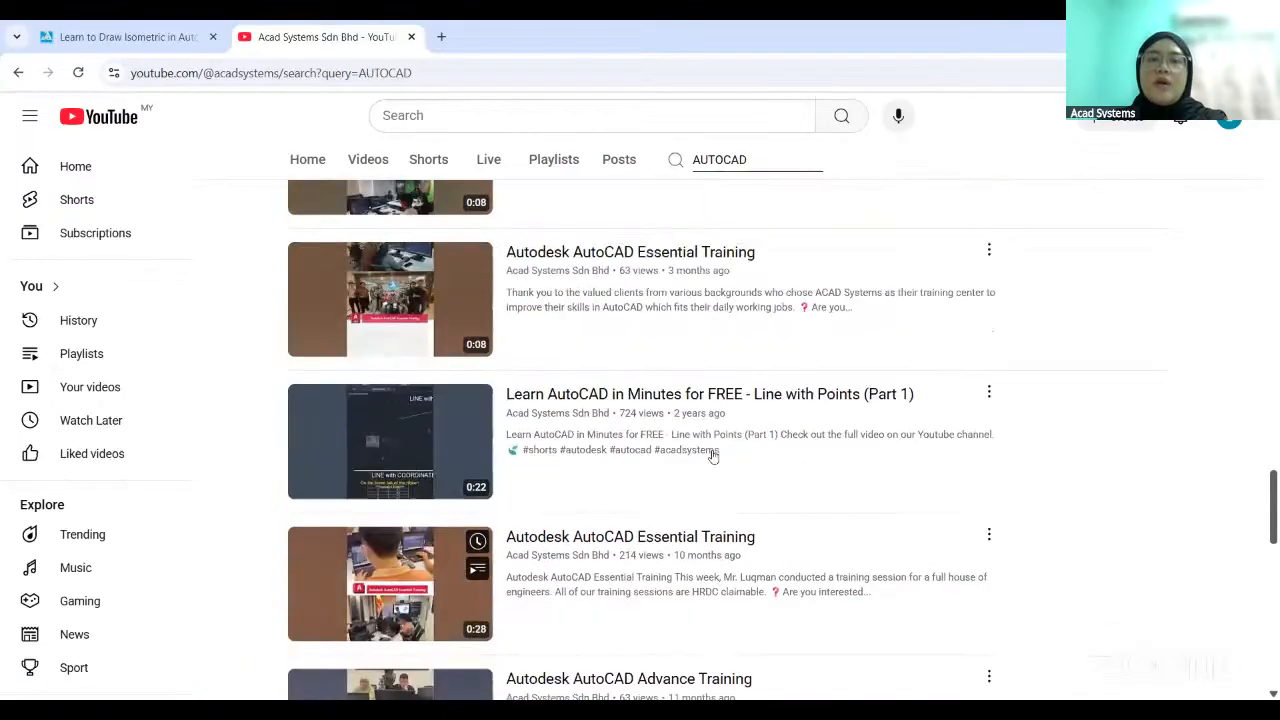
scroll(709, 461, up, 3)
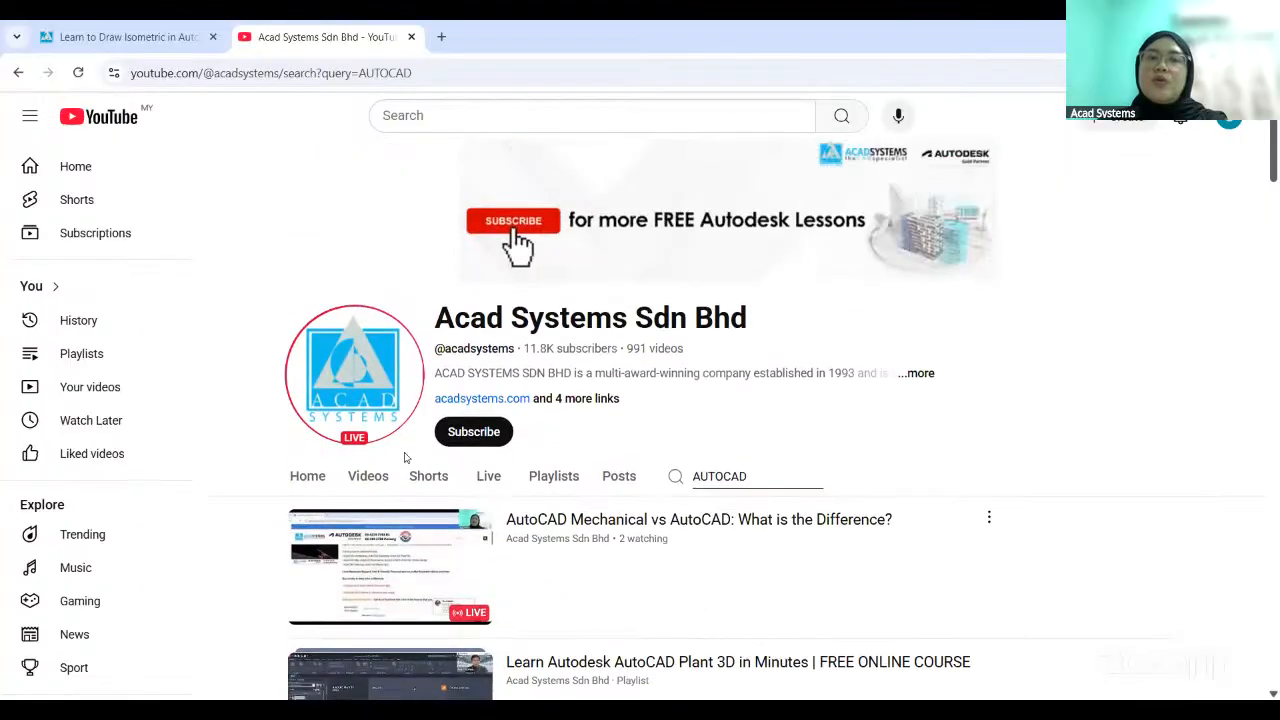